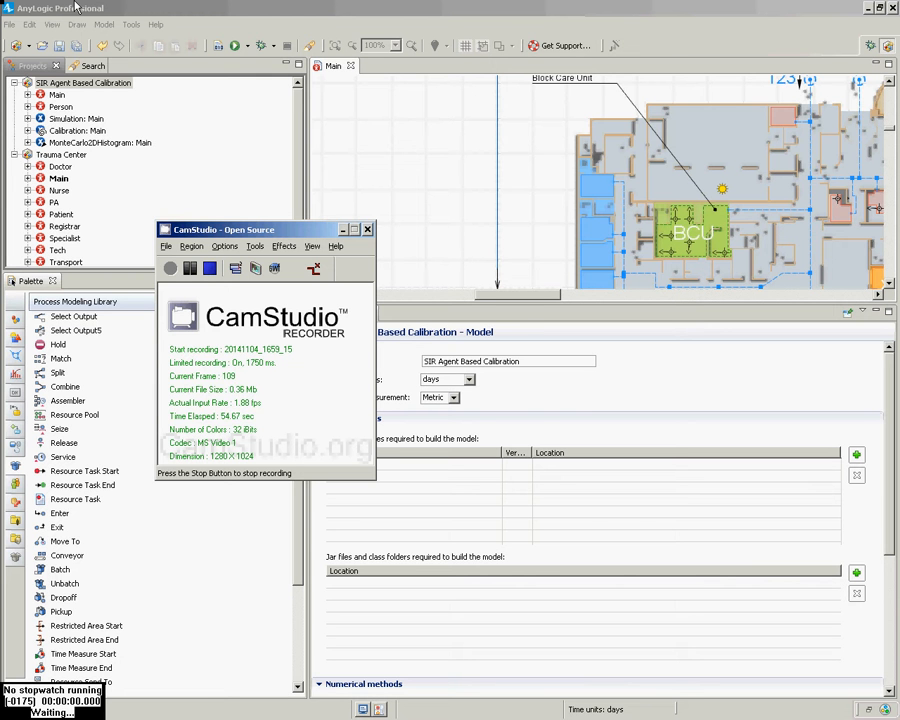
Run the Calibration experiment of the SIR Agent Based Calibration model, start the calibration, and close the experiment window
left_click(67, 132)
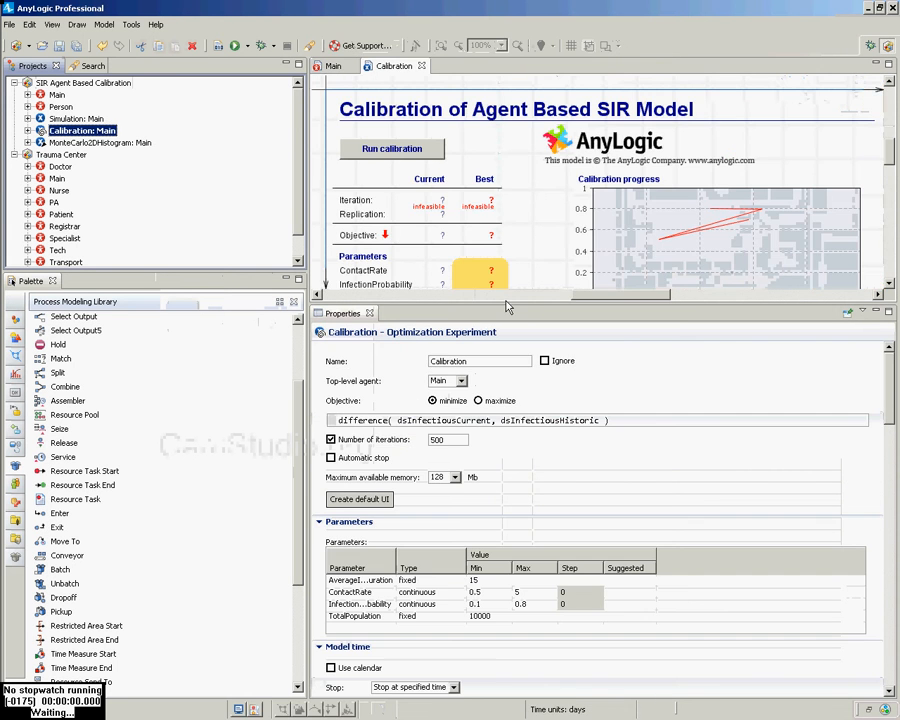
left_click_drag(507, 311, 512, 394)
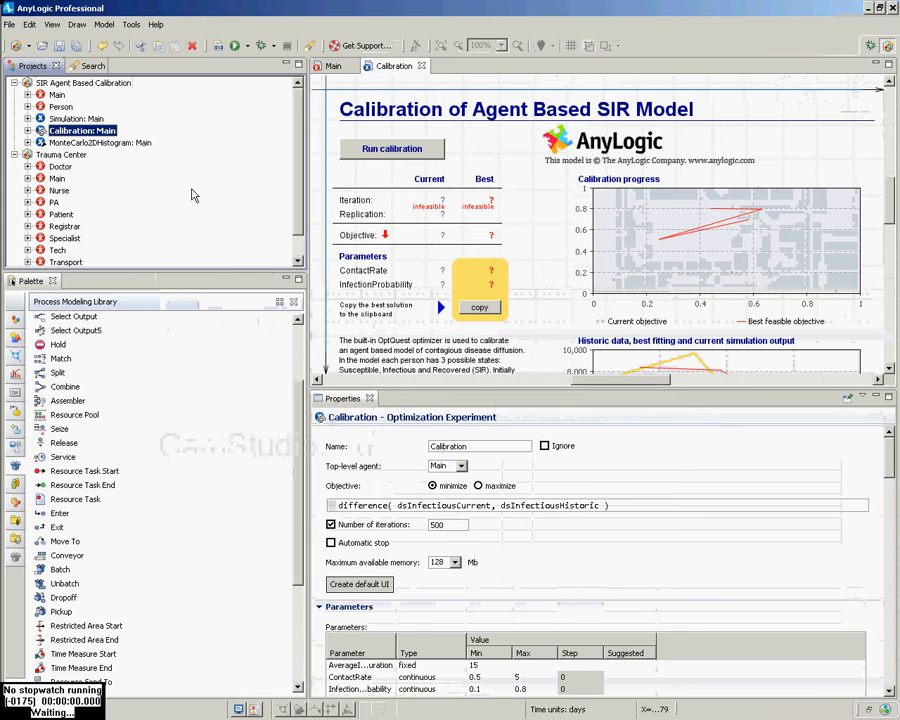
right_click(116, 133)
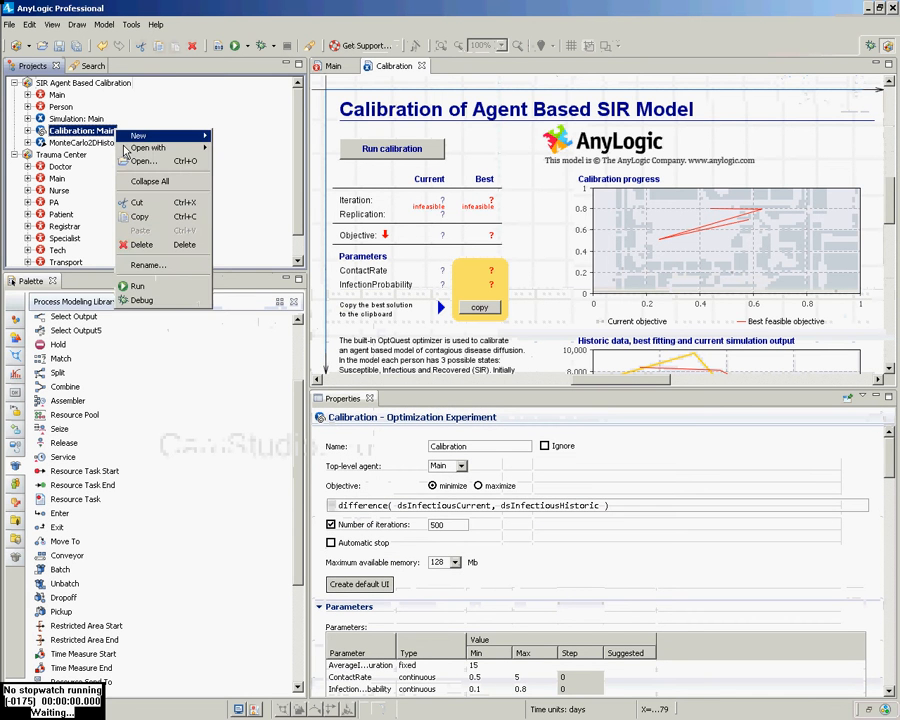
left_click(186, 286)
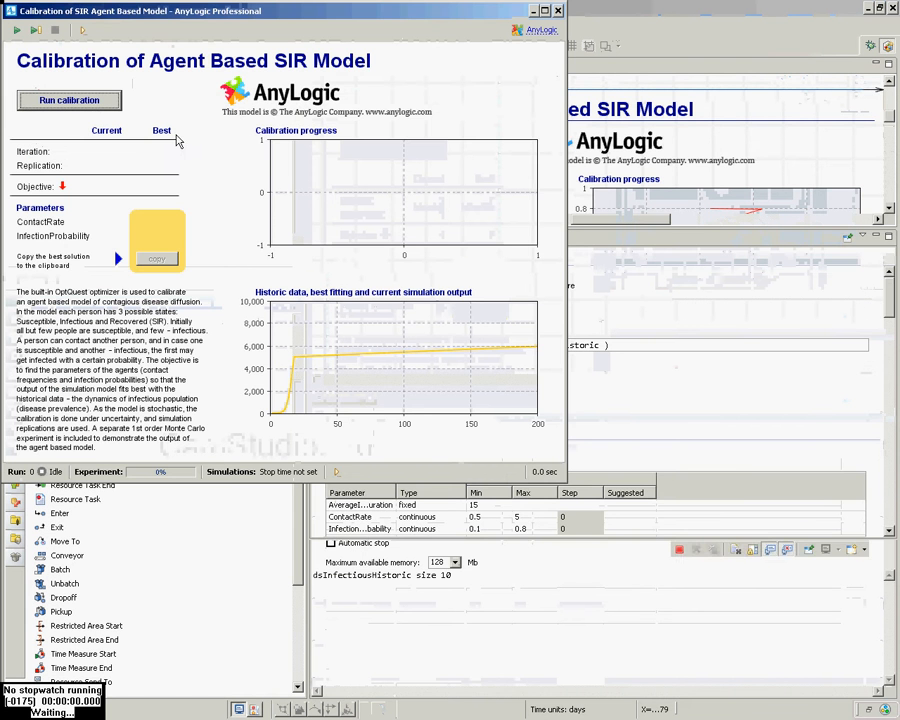
left_click(52, 102)
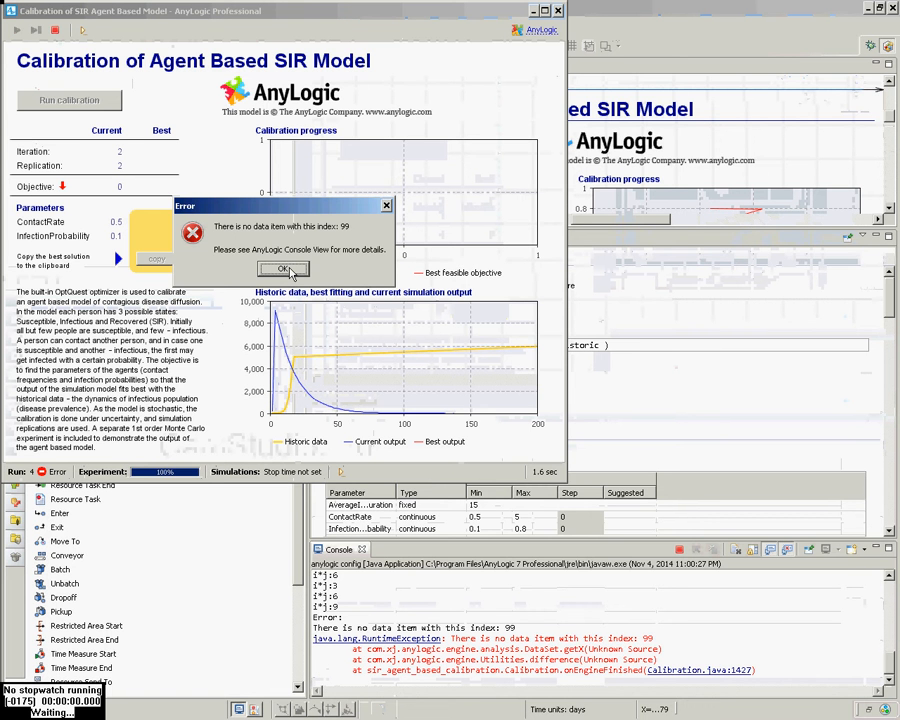
left_click(288, 270)
left_click(287, 271)
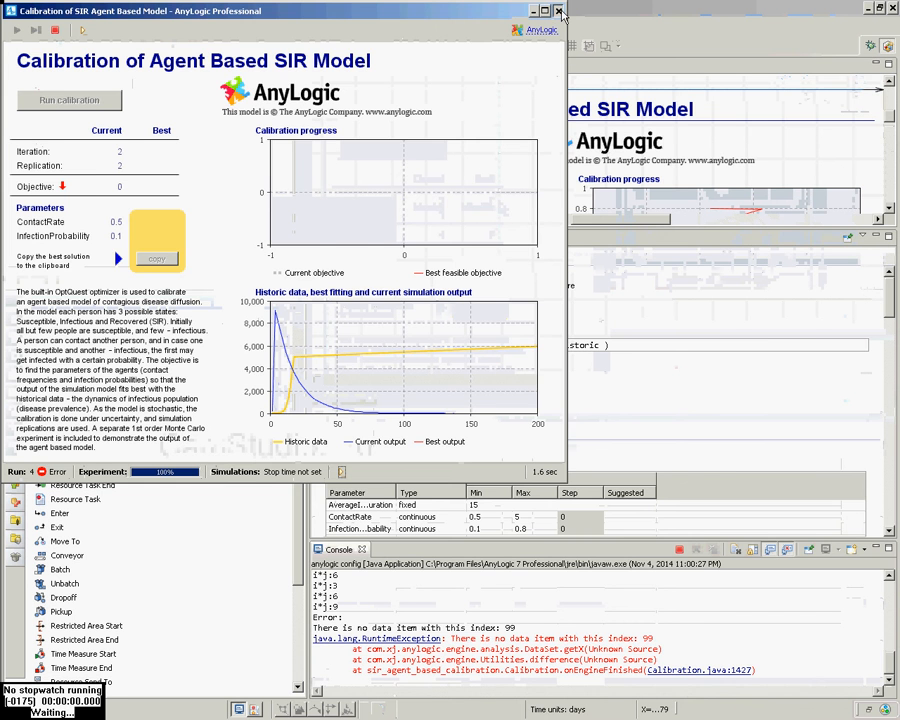
left_click(559, 11)
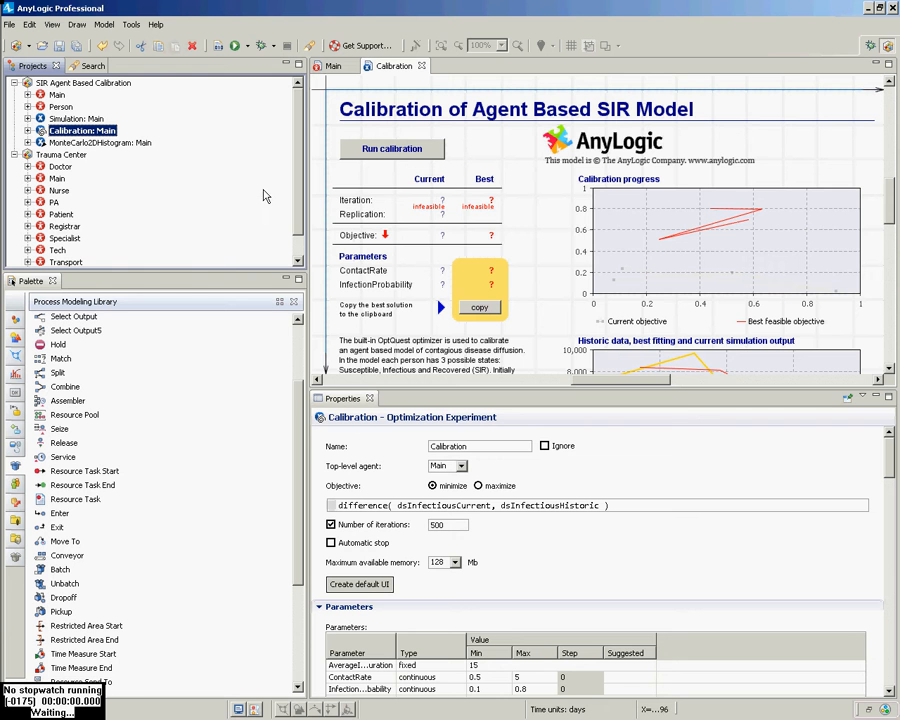
Run the Simulation experiment of the SIR model, start the simulation, and close its window after viewing the running model
right_click(95, 118)
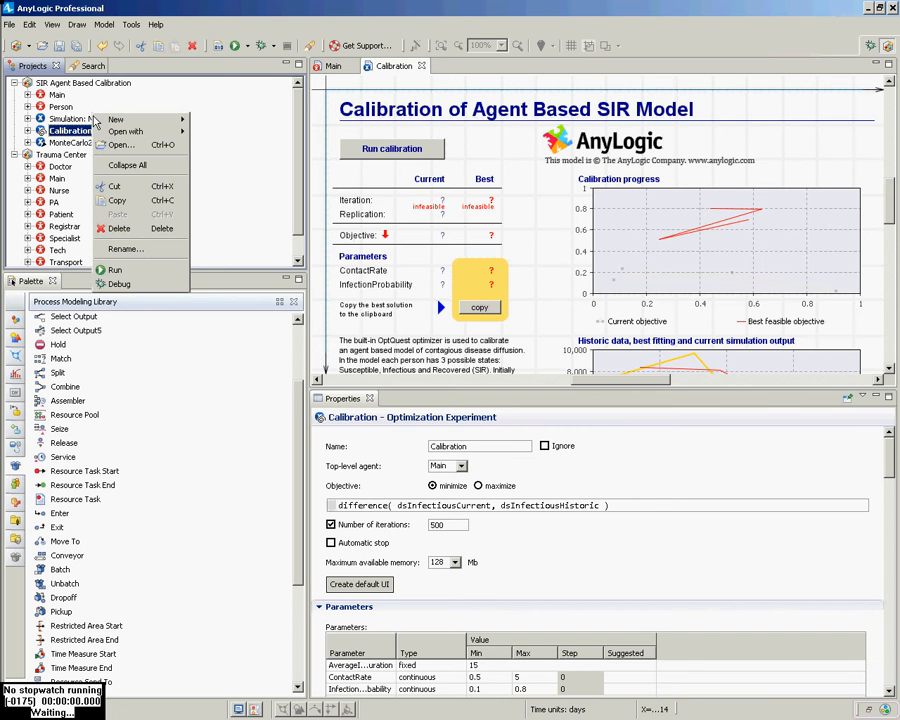
left_click(83, 122)
right_click(83, 122)
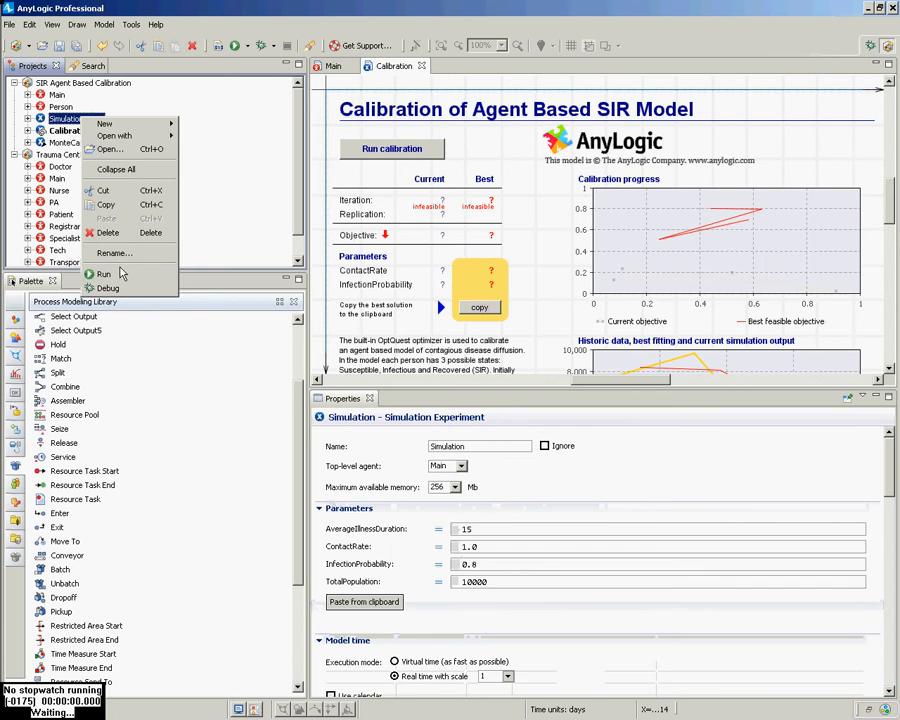
left_click(70, 271)
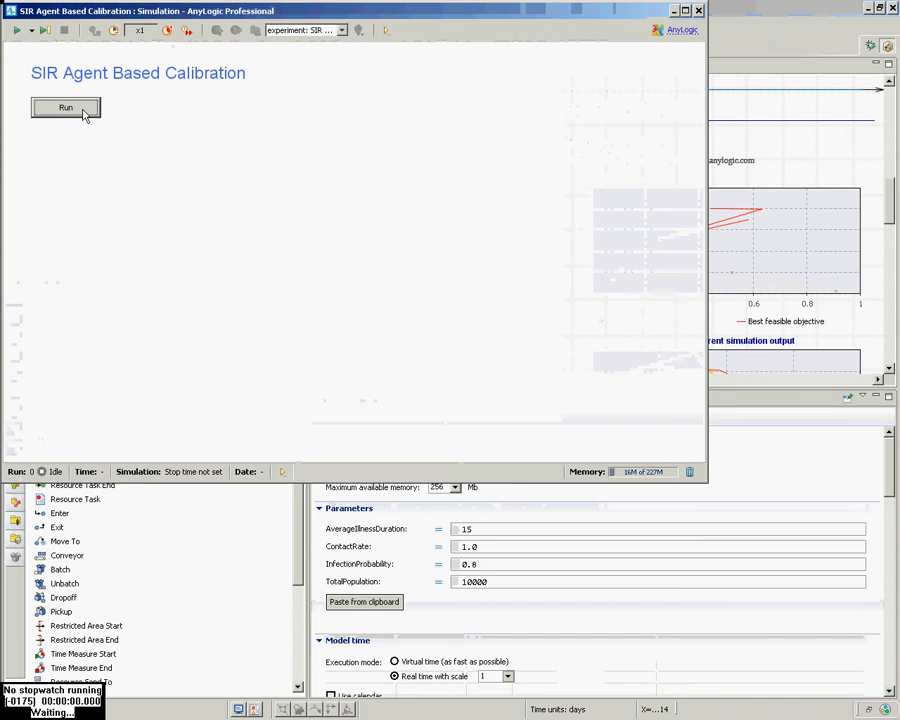
left_click(66, 106)
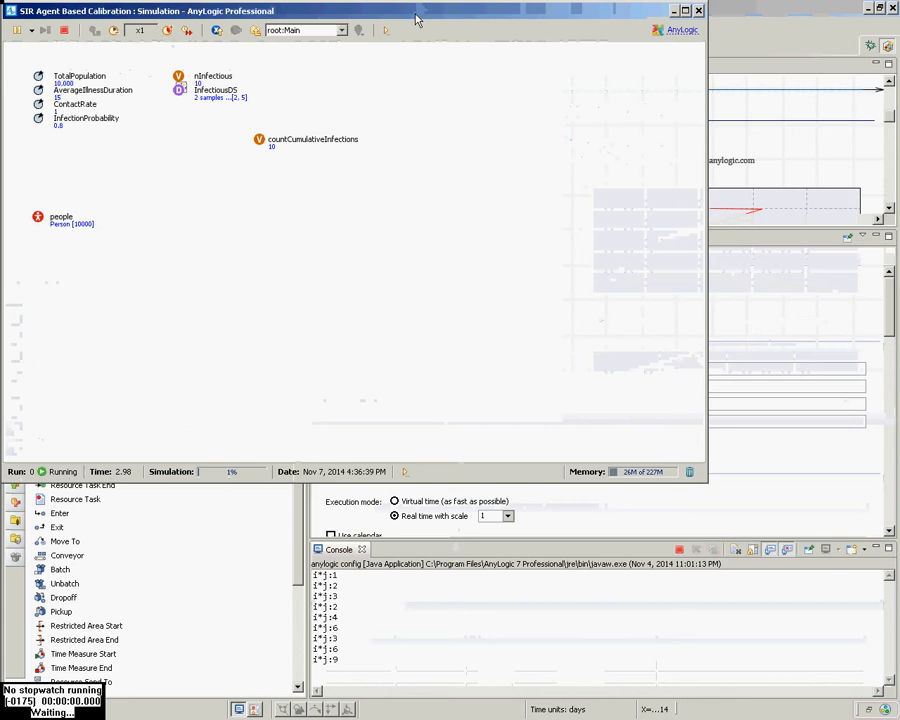
left_click_drag(418, 20, 572, 80)
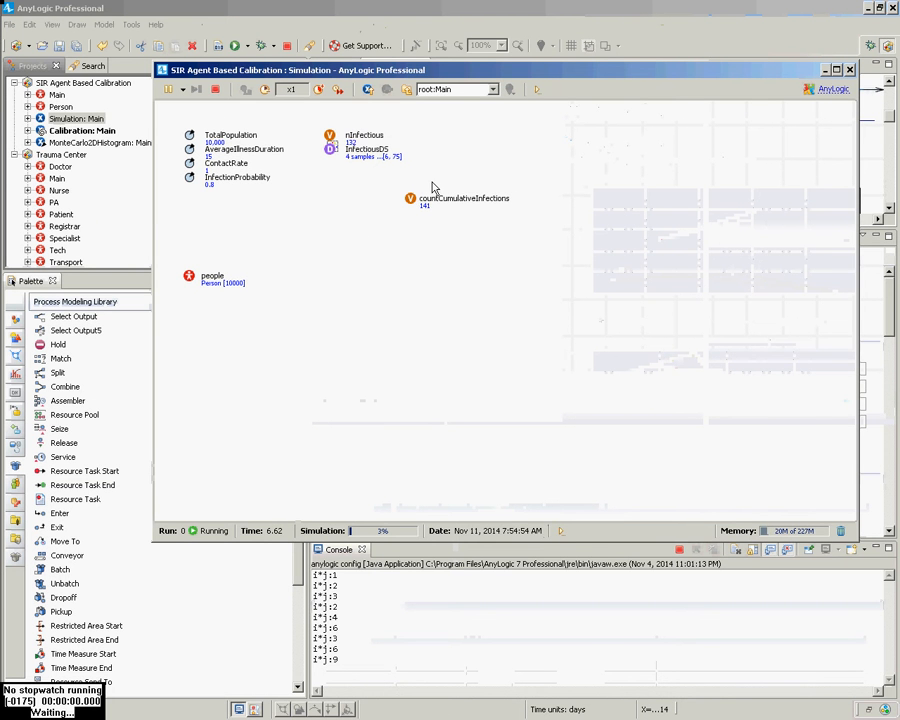
left_click(850, 70)
Run the MonteCarlo2DHistogram experiment with its replications and close the Monte Carlo simulation window
left_click(120, 142)
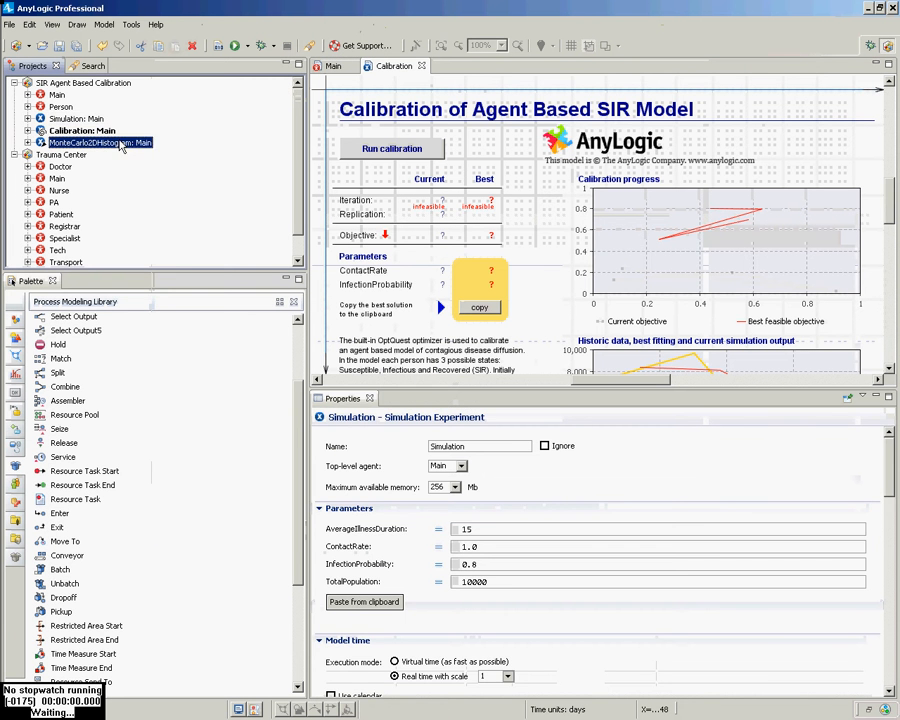
right_click(121, 145)
left_click(150, 297)
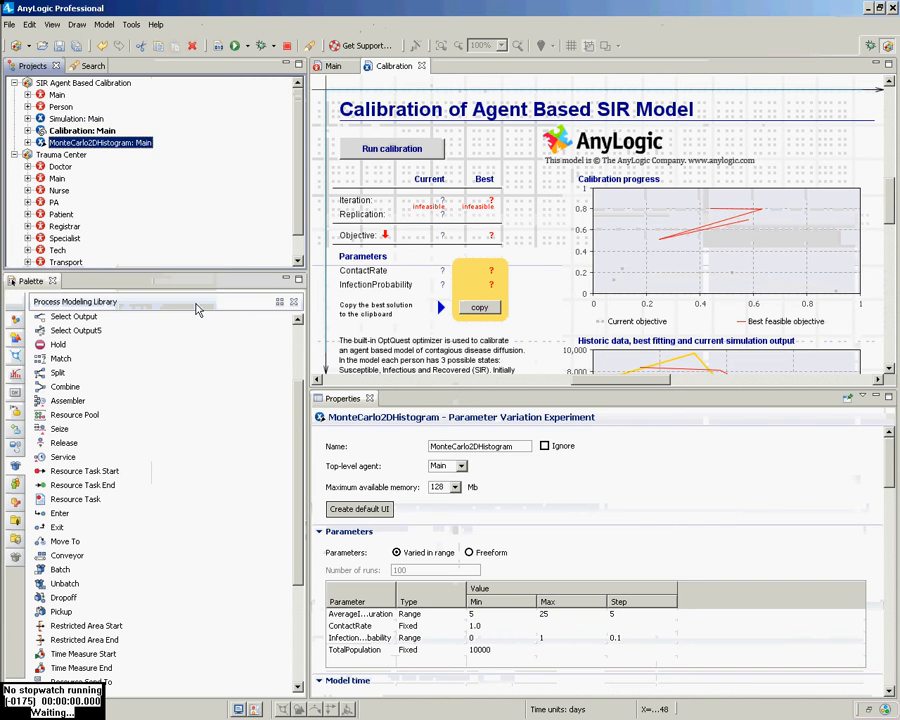
left_click(60, 106)
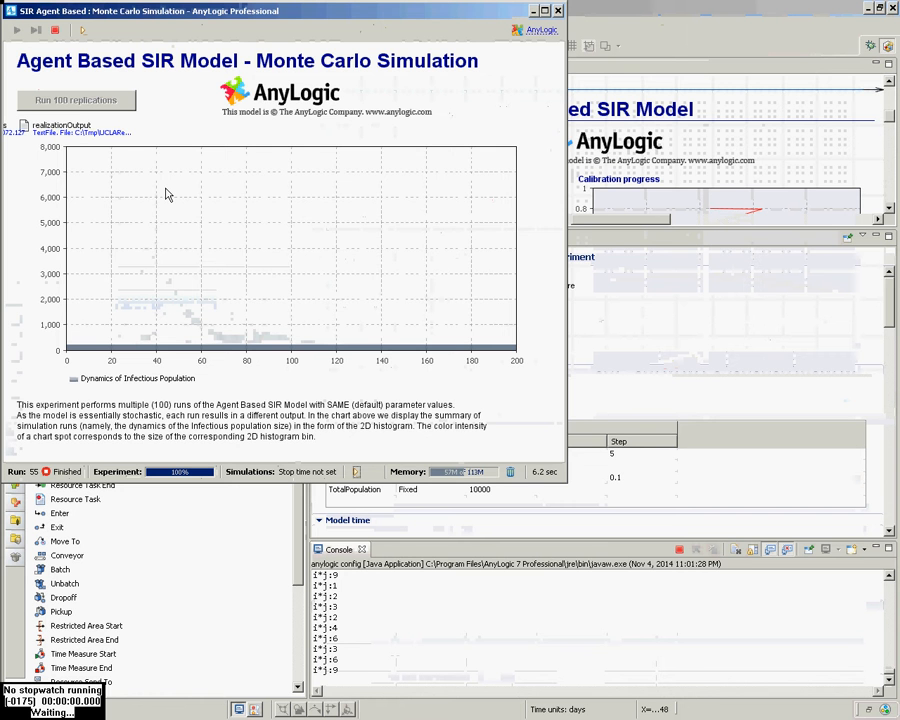
left_click_drag(316, 12, 729, 55)
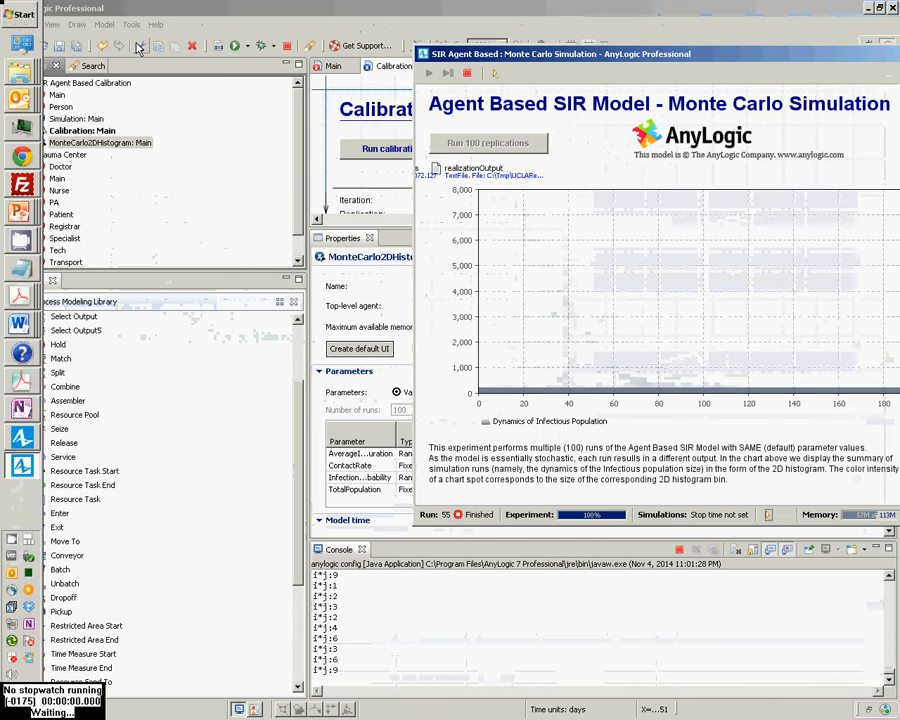
left_click(424, 53)
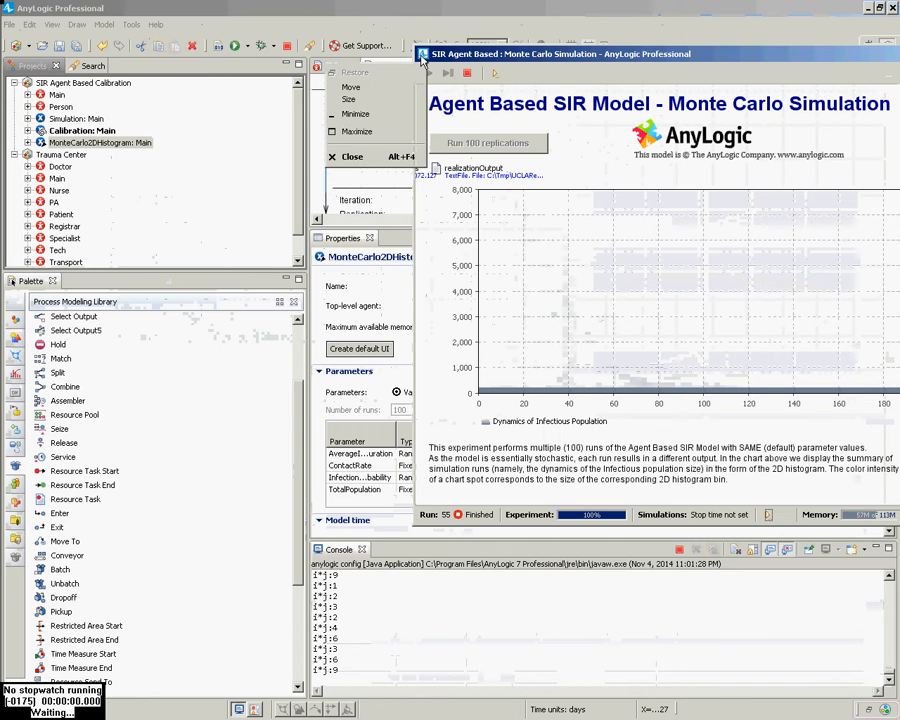
left_click(440, 154)
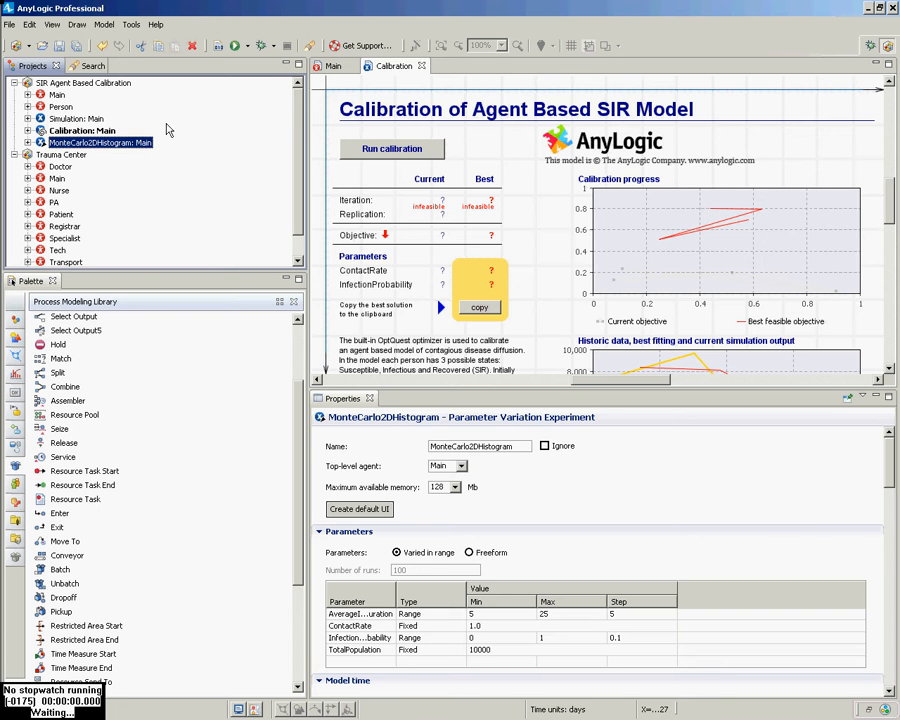
Open the Simulation and MonteCarlo2DHistogram experiments for editing and enlarge the properties area to show the Monte Carlo parameters
left_click(90, 119)
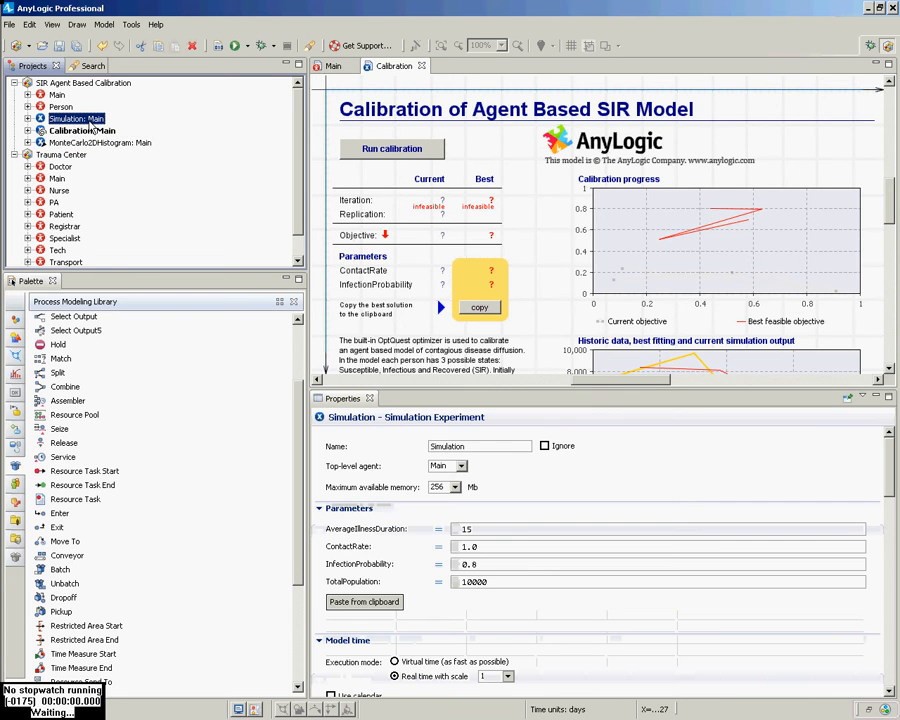
double_click(89, 121)
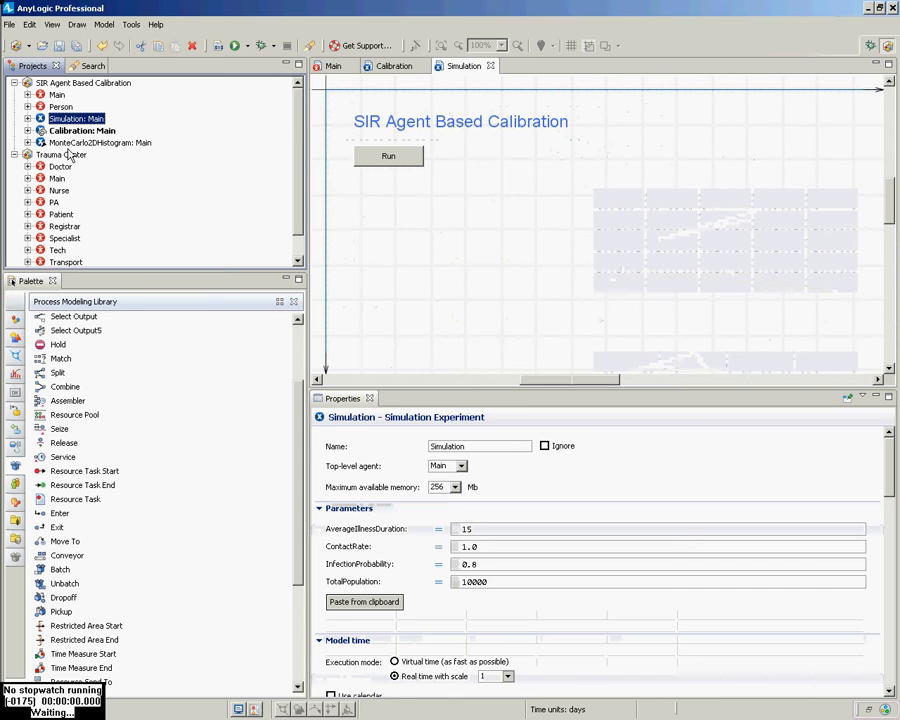
left_click(76, 143)
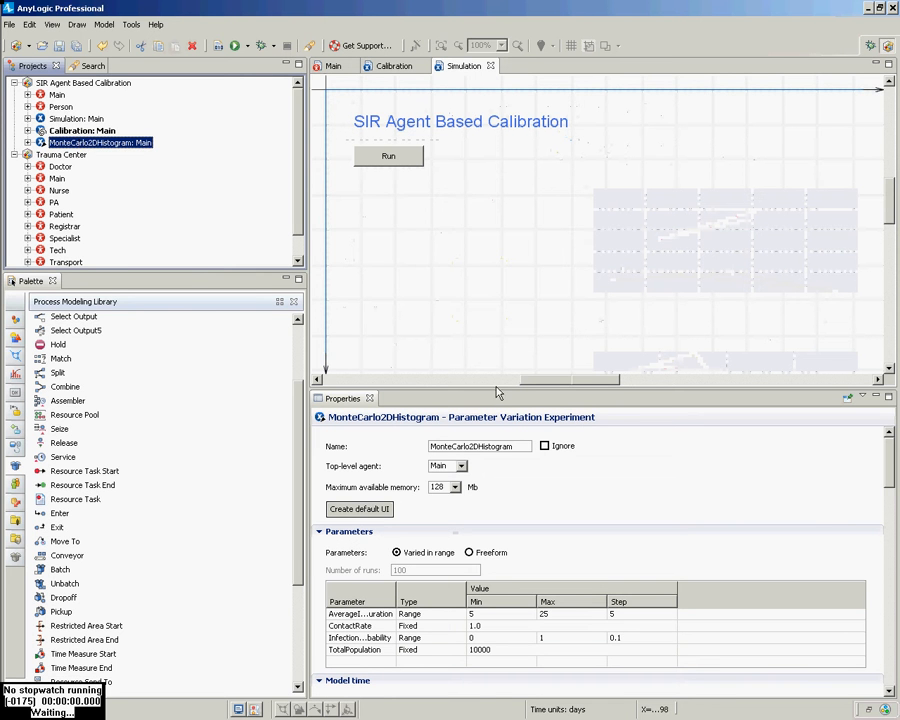
left_click_drag(494, 393, 494, 136)
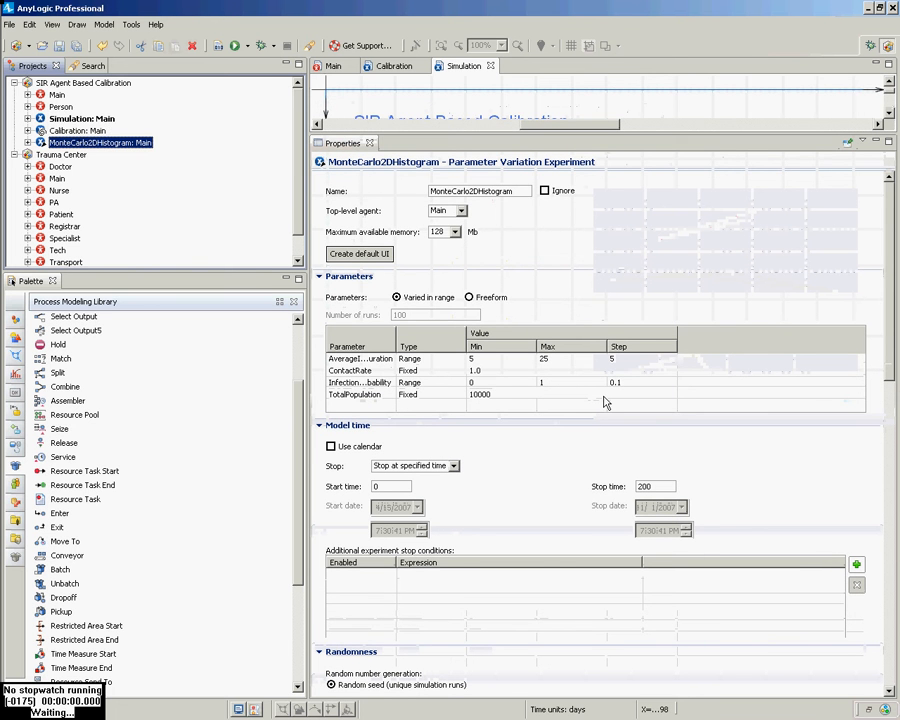
double_click(117, 146)
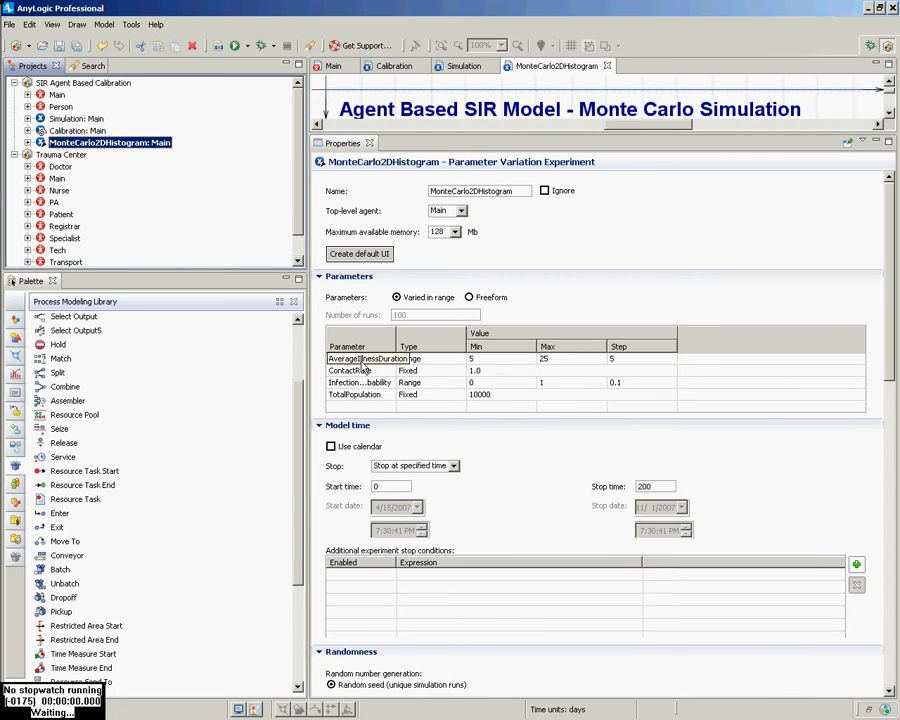
Change the AverageIllnessDuration and InfectionProbability parameters of the MonteCarlo2DHistogram experiment to type Fixed
left_click(450, 360)
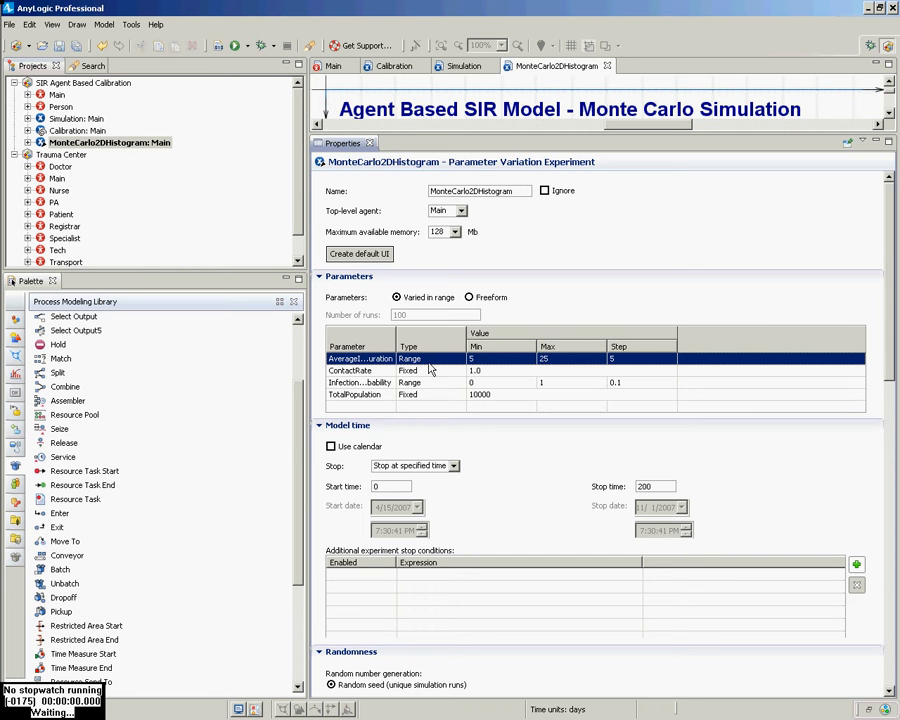
left_click(458, 358)
left_click(459, 358)
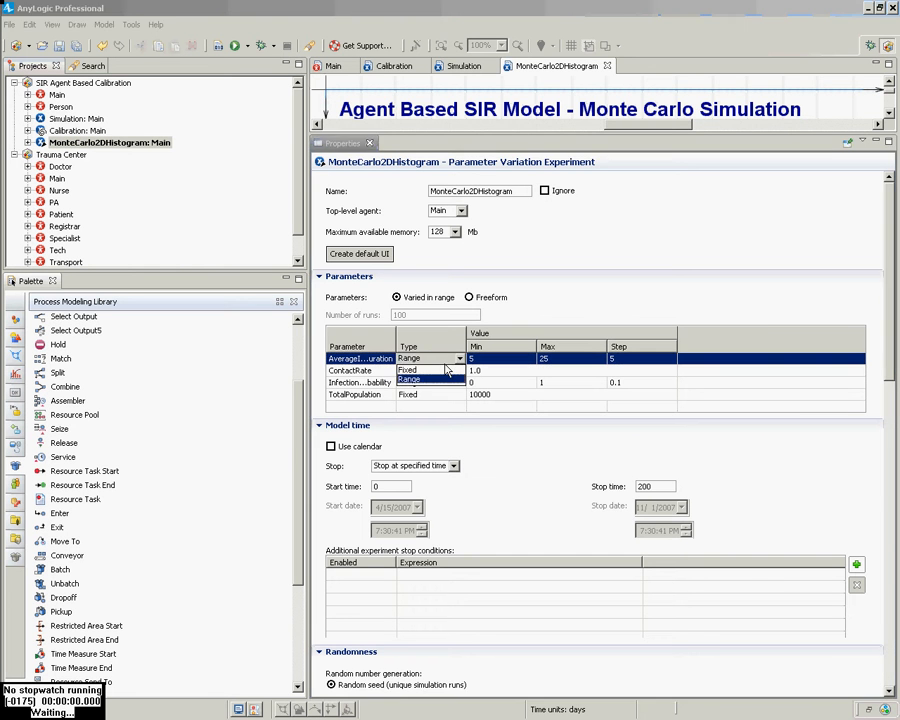
left_click(428, 370)
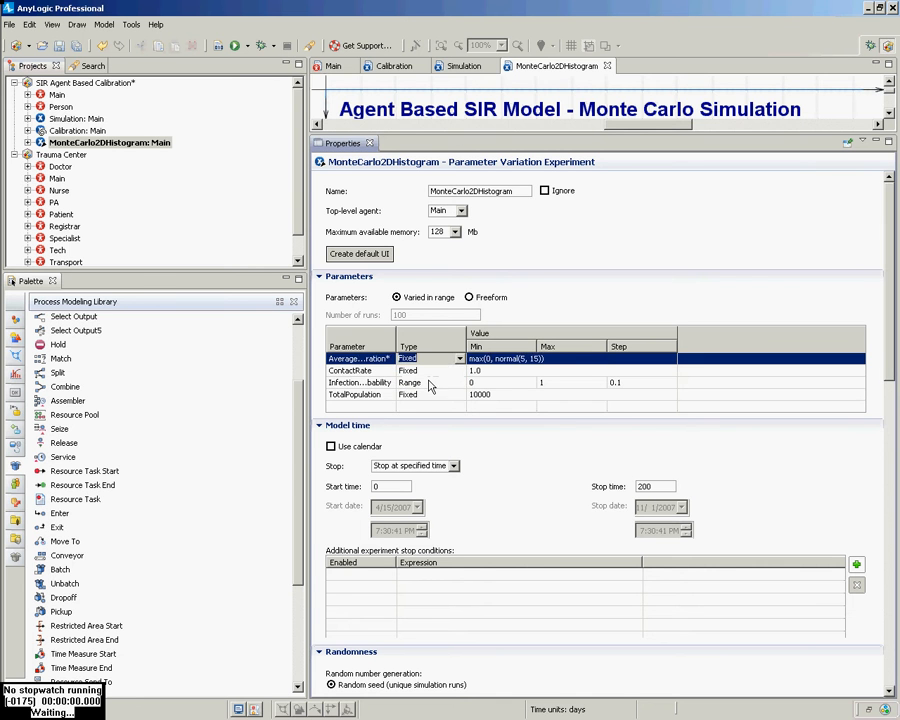
left_click(432, 395)
left_click(430, 383)
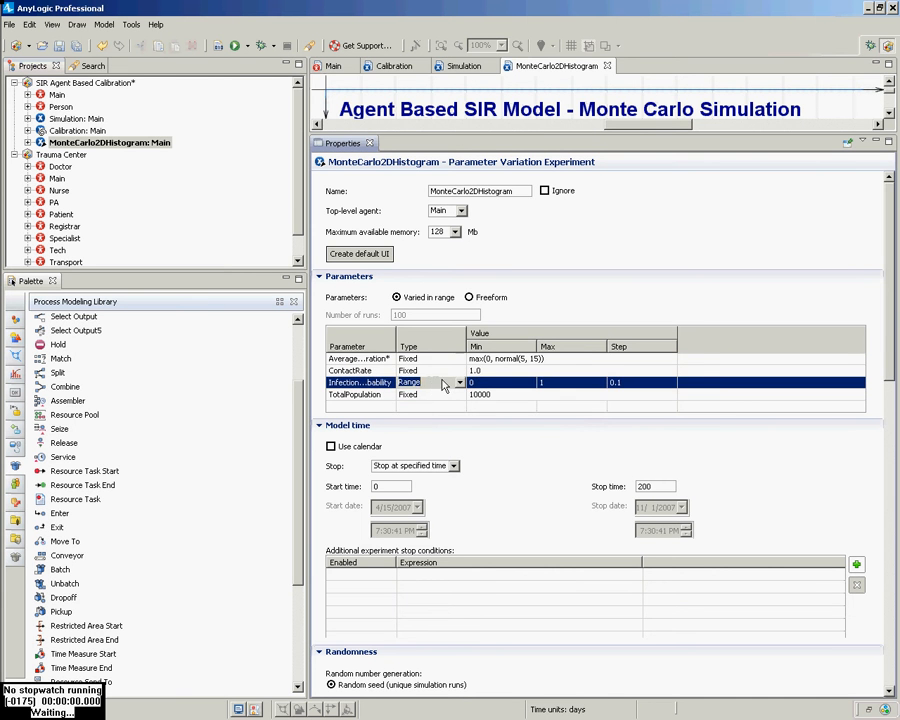
left_click(460, 383)
left_click(440, 396)
Widen the Parameter column and set the AverageIllnessDuration value to 15, keeping its type Fixed
left_click(436, 360)
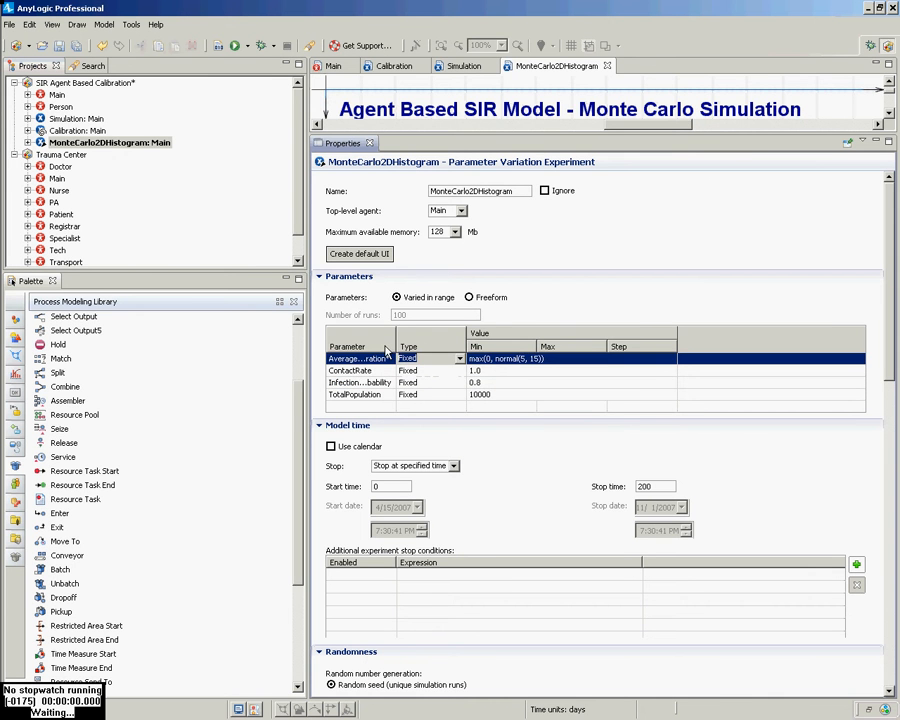
left_click_drag(397, 340, 442, 340)
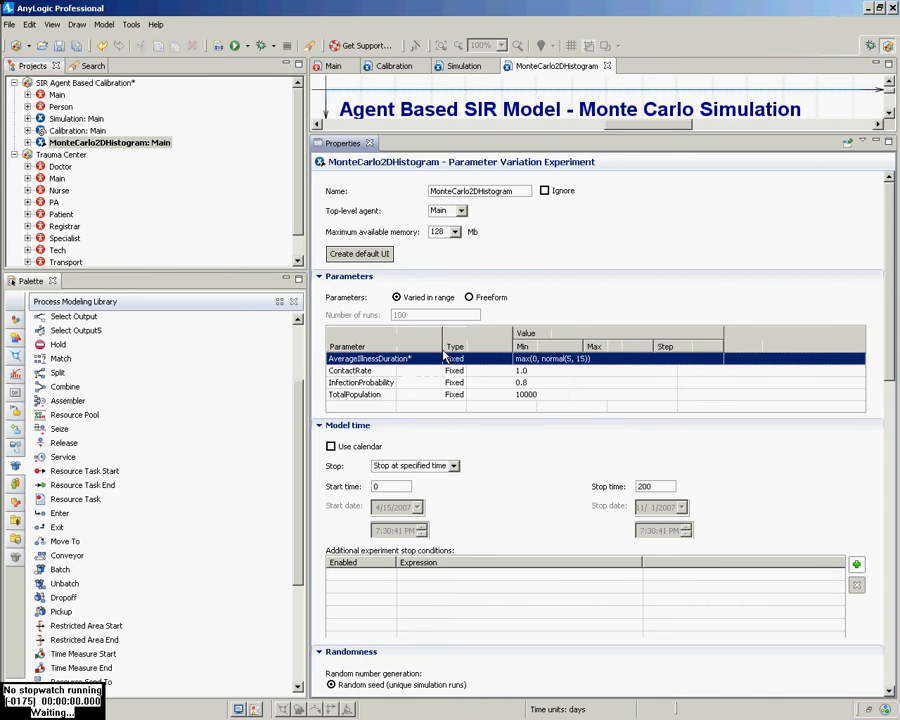
left_click(534, 362)
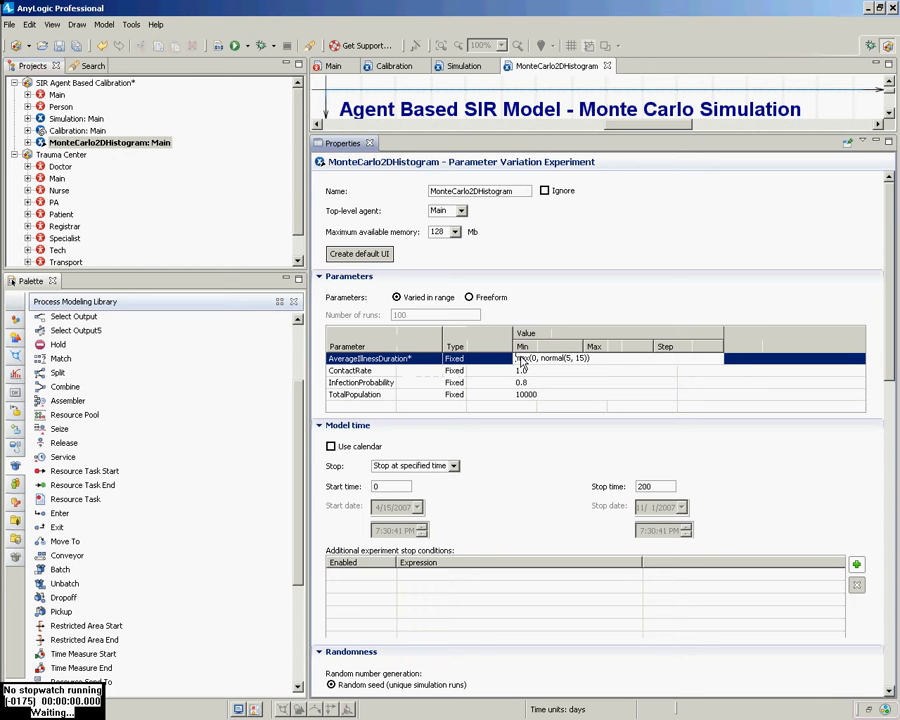
left_click_drag(517, 360, 624, 367)
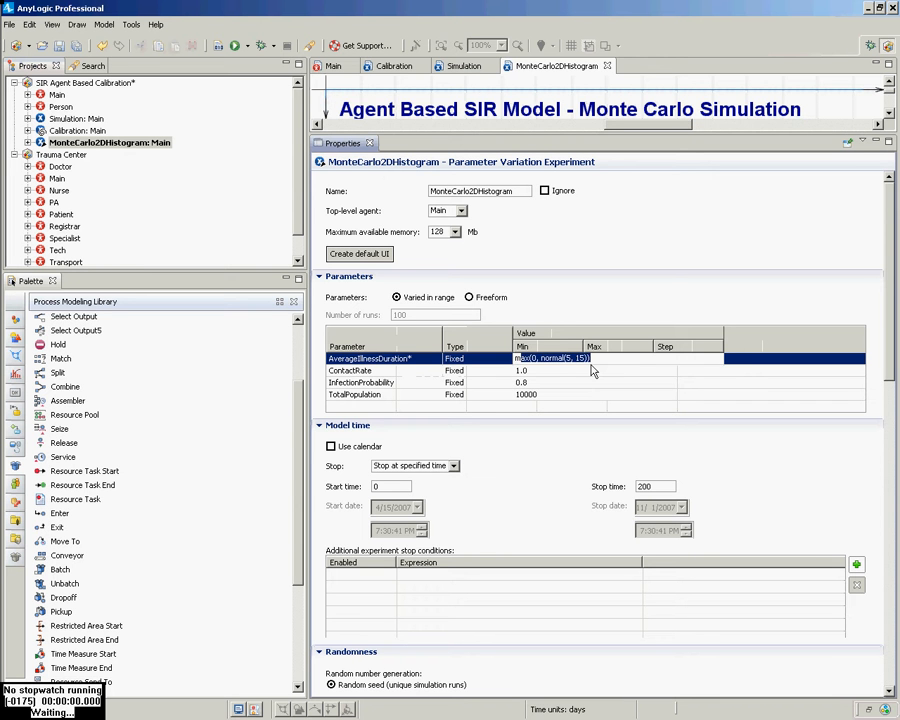
key("End")
key("ctrl+shift+Left")
key("ctrl+shift+Left")
key("ctrl+shift+Left")
type("15")
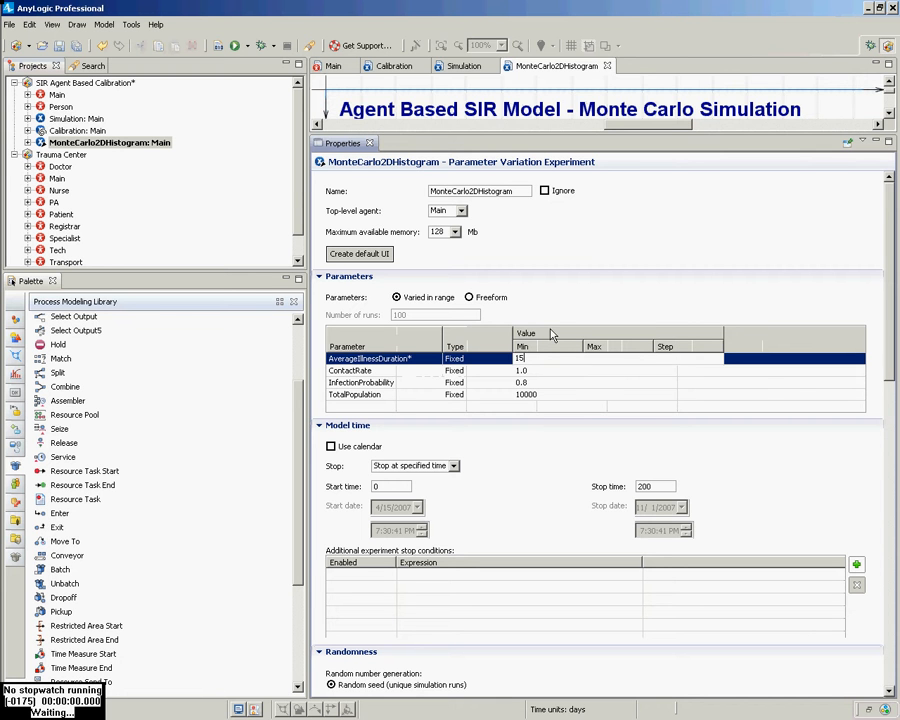
left_click(503, 360)
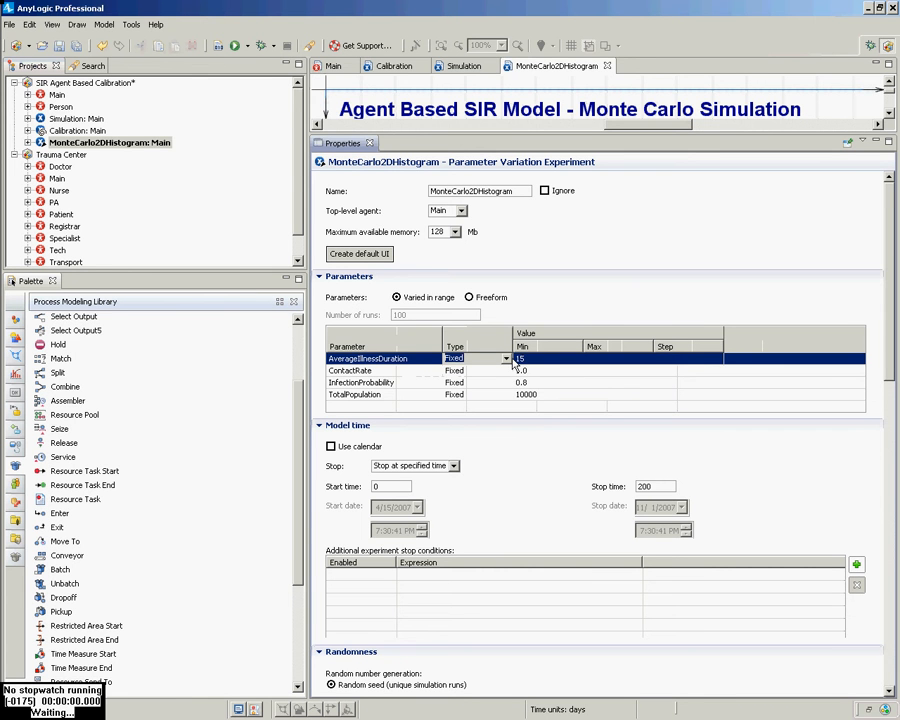
left_click(506, 359)
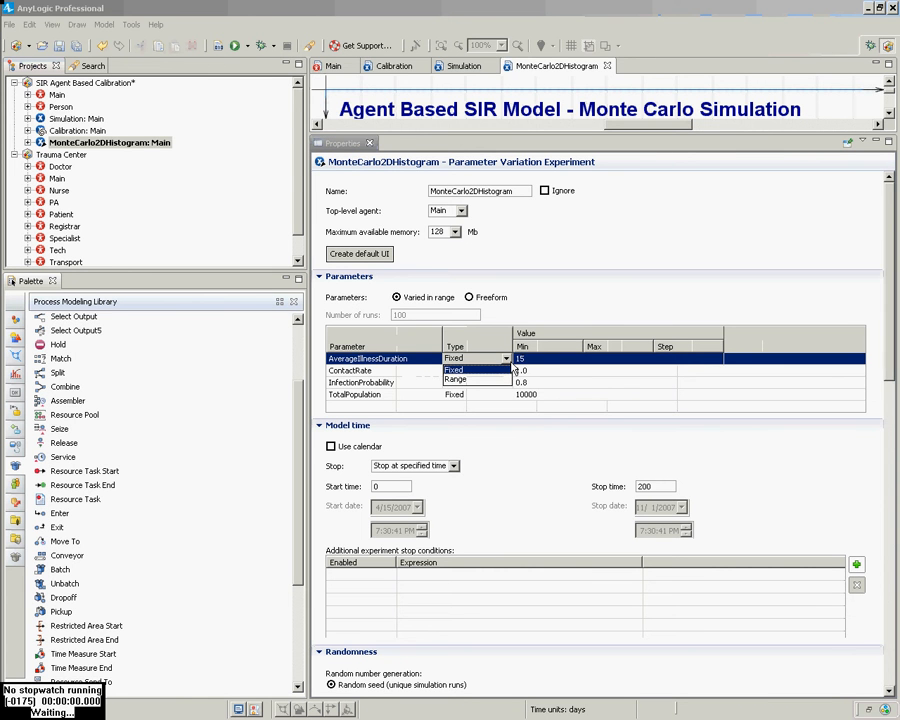
left_click(512, 370)
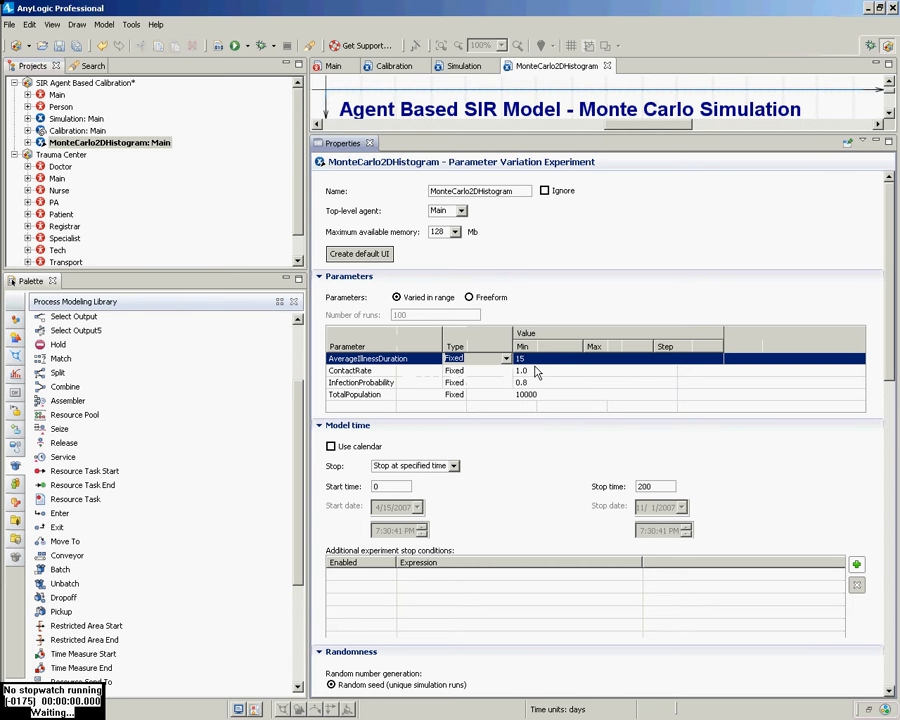
Compare the Varied in range and Freeform parameter modes of the MonteCarlo2DHistogram experiment and leave it set to Freeform
left_click(470, 298)
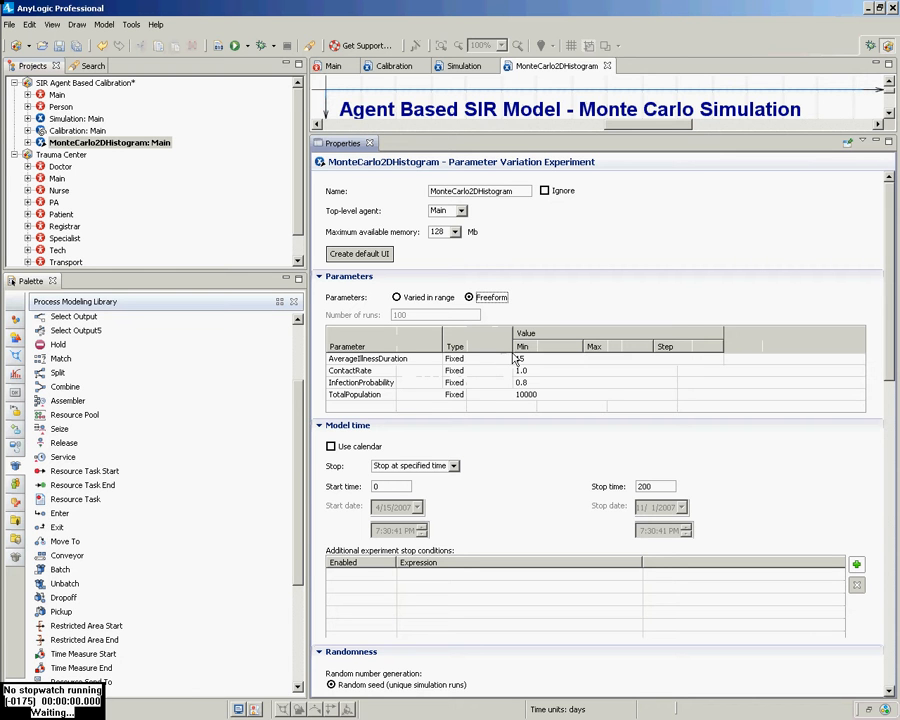
left_click(439, 300)
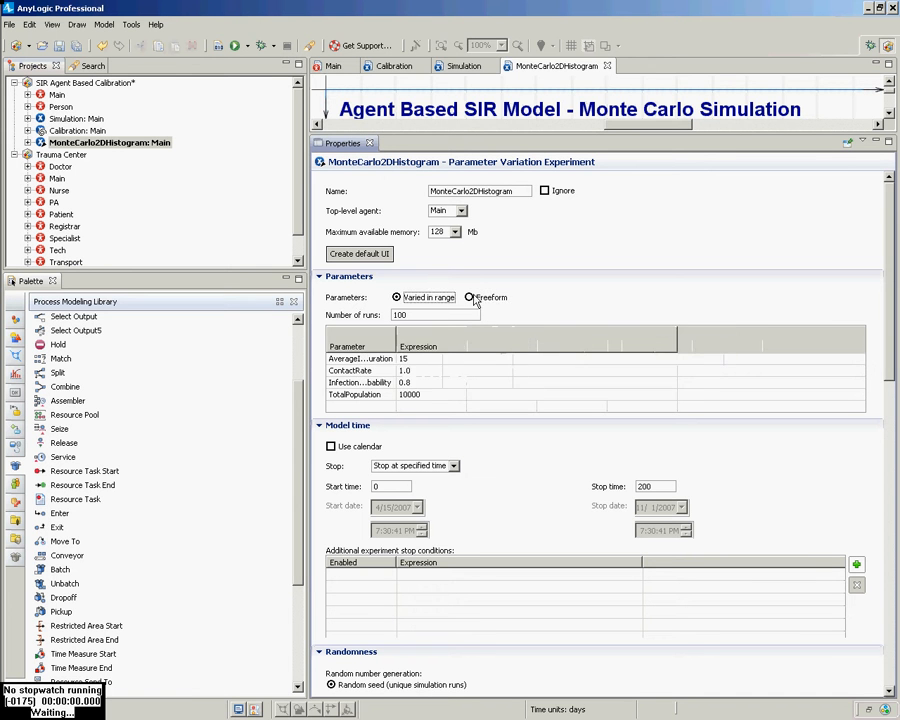
left_click(474, 300)
left_click(427, 296)
left_click(471, 300)
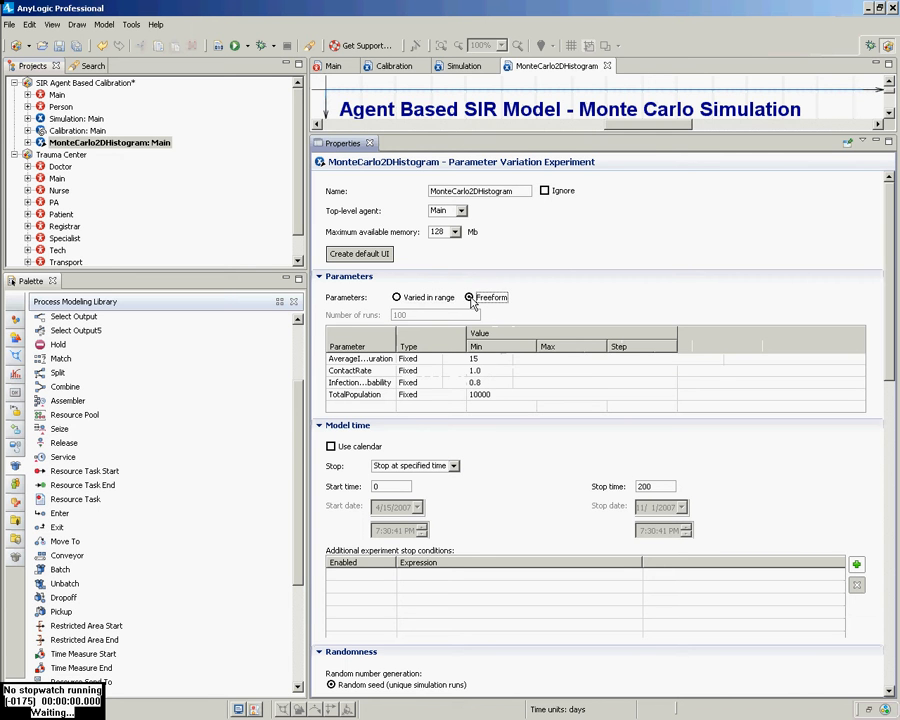
left_click(413, 303)
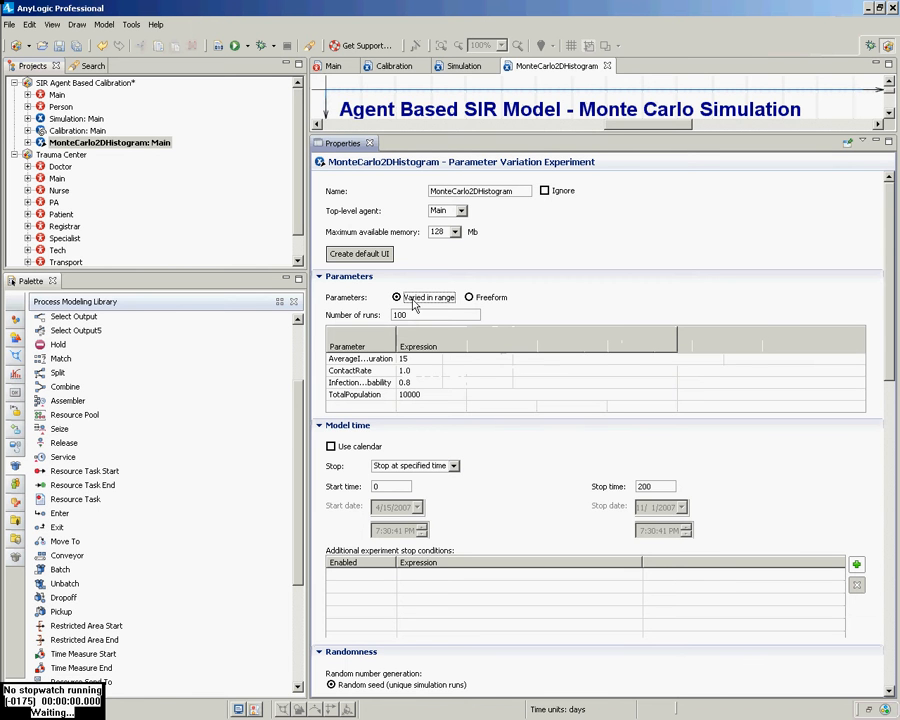
left_click(469, 297)
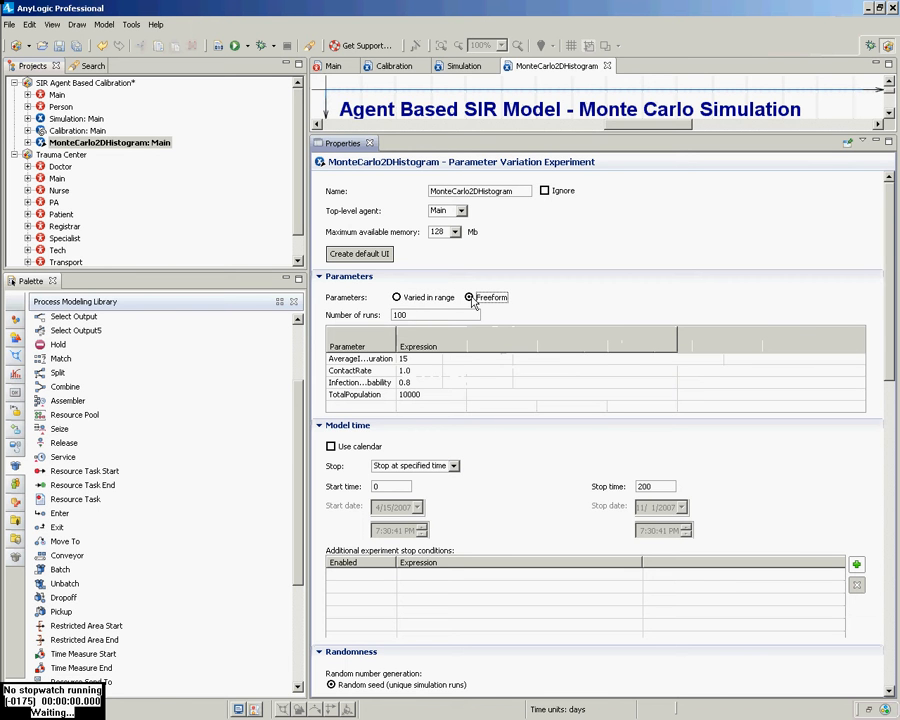
left_click(397, 298)
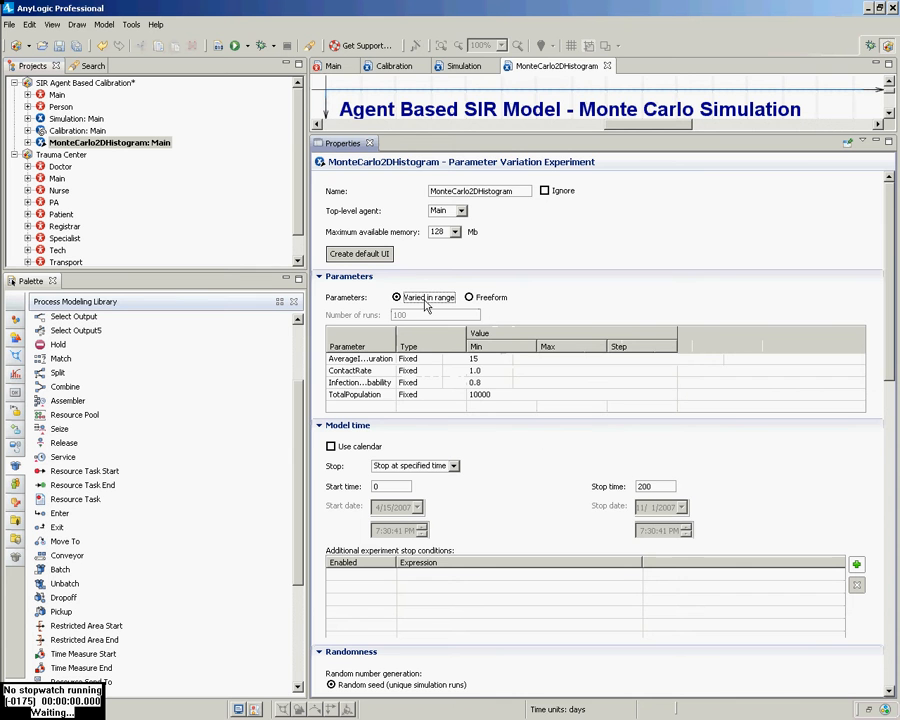
left_click(469, 297)
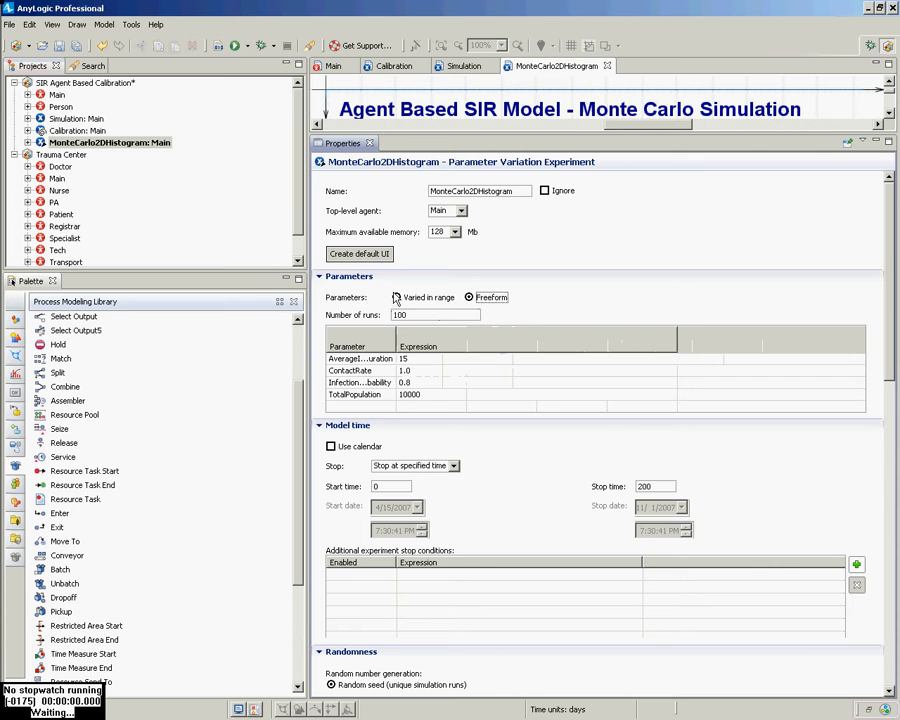
left_click(425, 297)
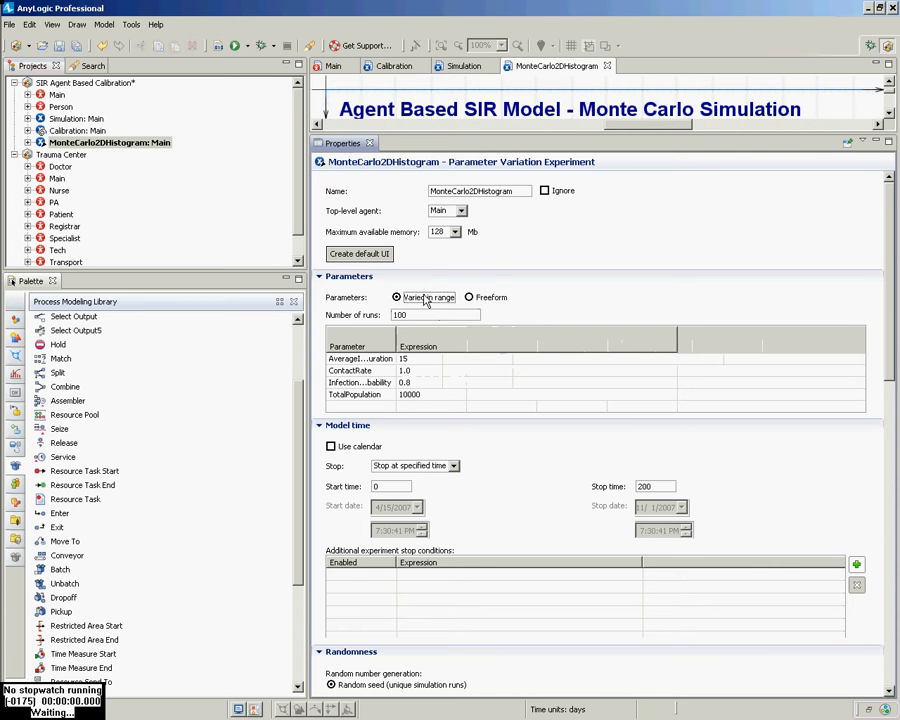
left_click(473, 299)
left_click(398, 299)
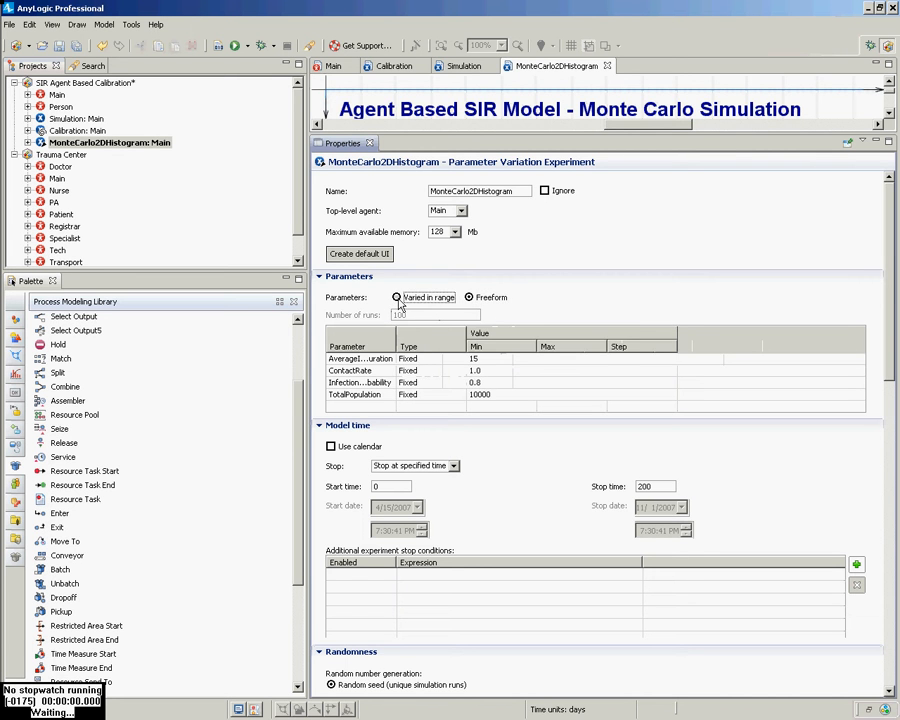
left_click(476, 299)
left_click(416, 299)
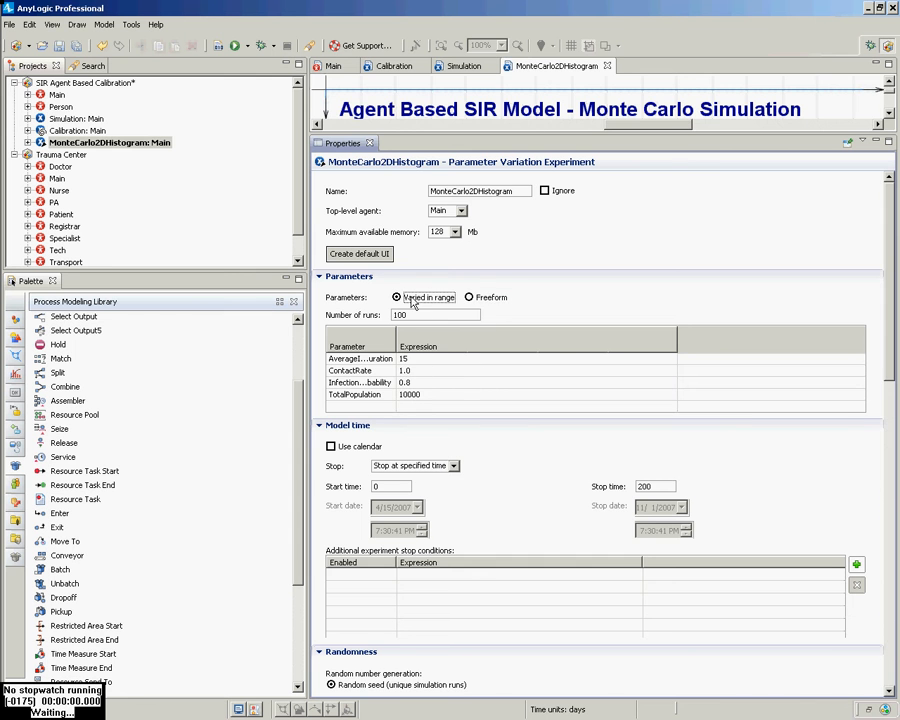
left_click(491, 299)
Launch the MonteCarlo2DHistogram experiment, move its window aside, and widen the Parameter column to fit the full parameter names
right_click(114, 145)
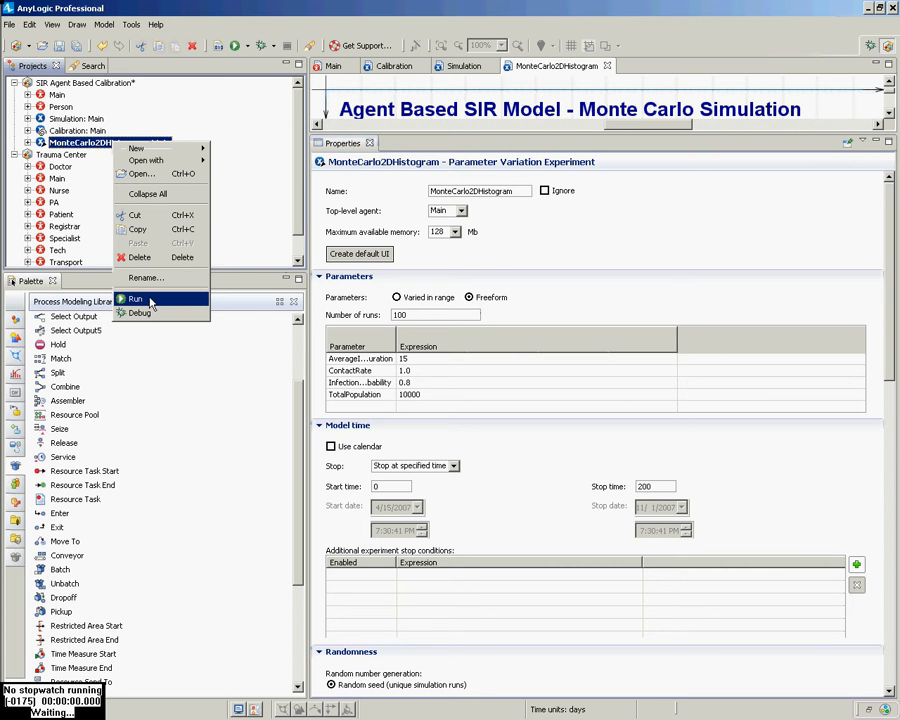
left_click(126, 298)
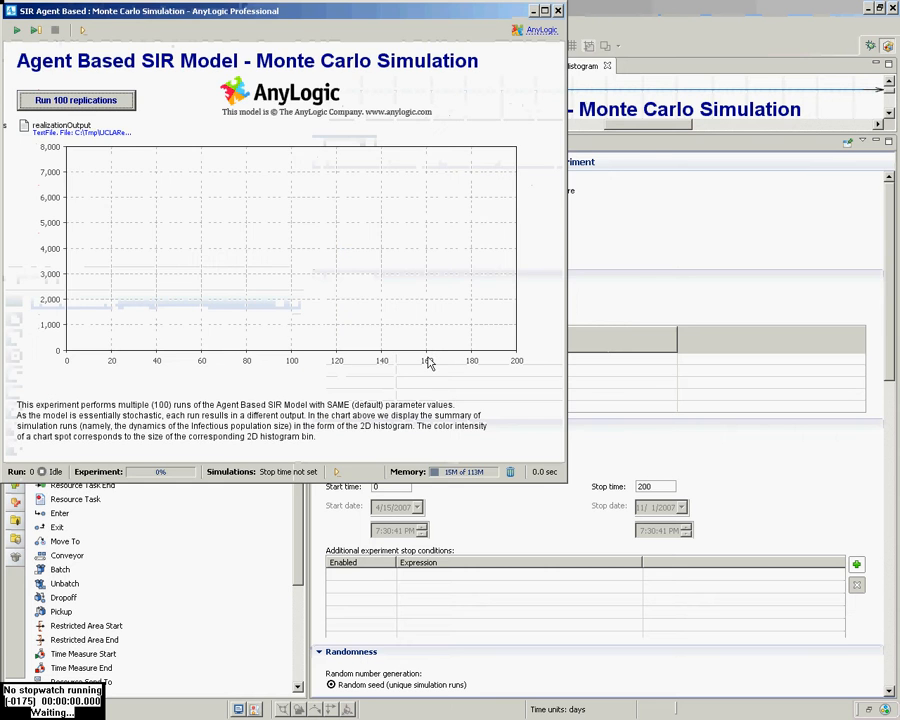
left_click_drag(207, 12, 758, 87)
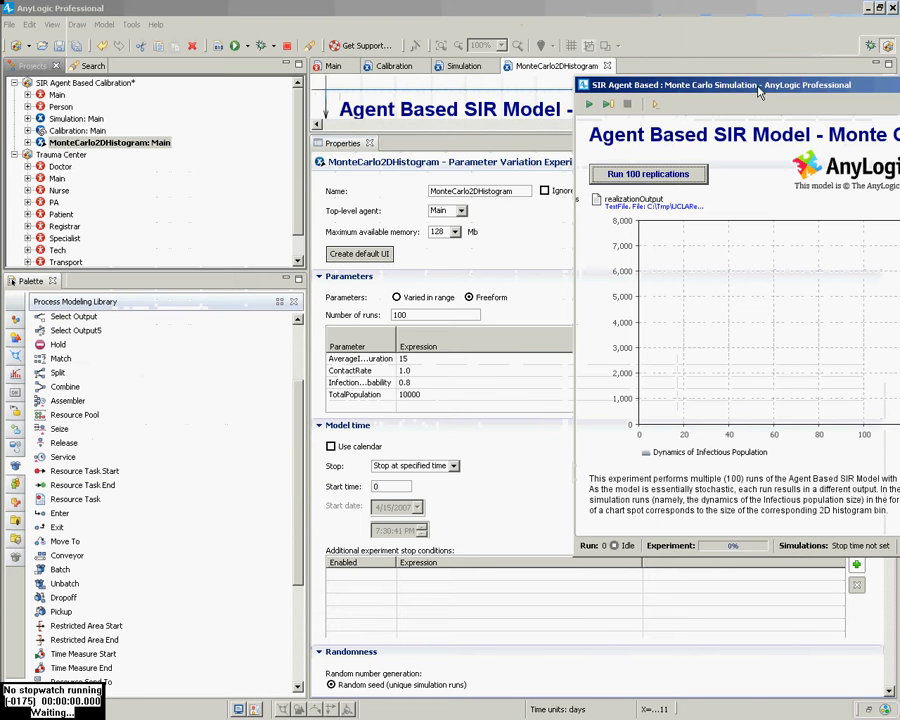
left_click(391, 345)
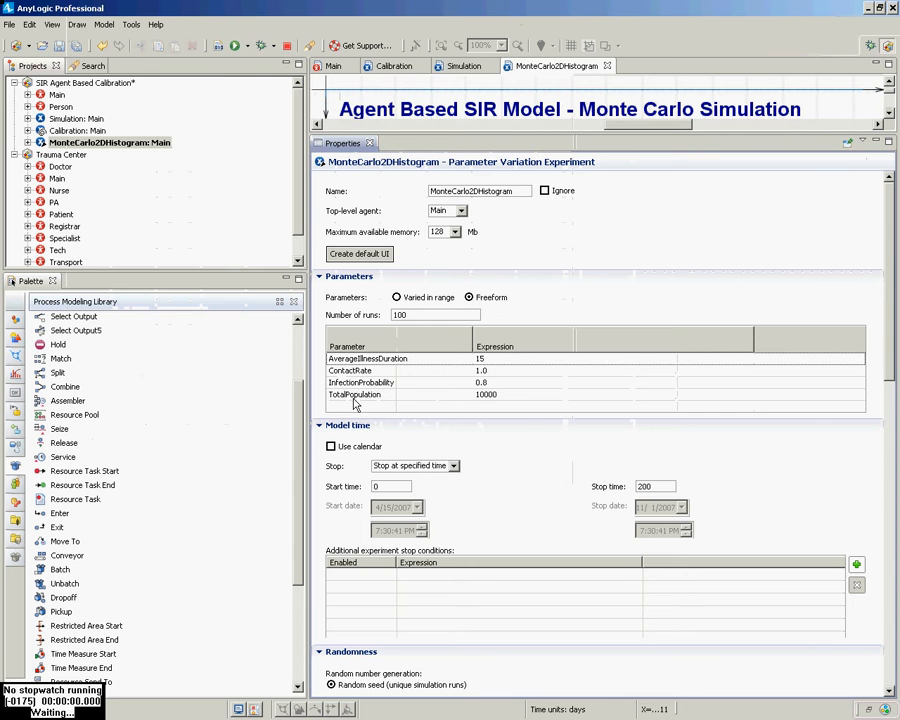
Open the Person agent type and enlarge its diagram area to view the whole statechart
left_click(52, 107)
double_click(52, 107)
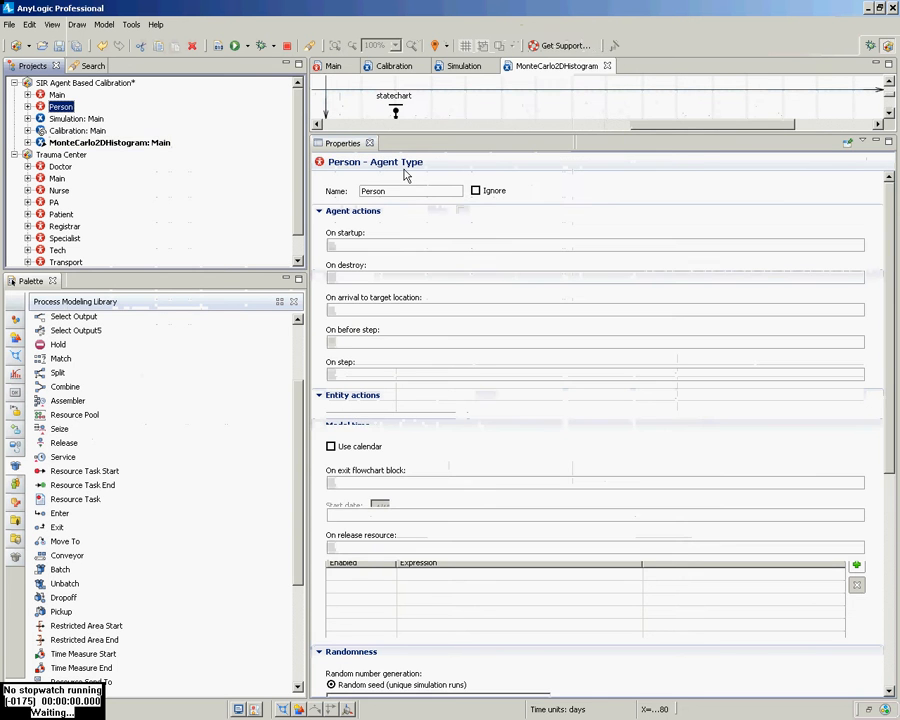
left_click_drag(478, 140, 465, 342)
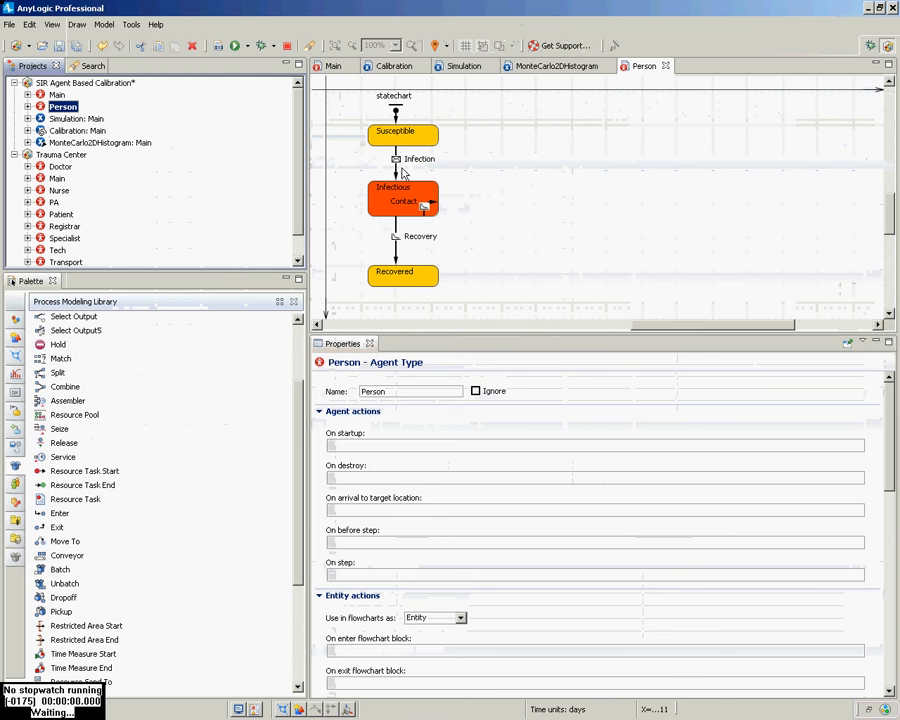
Run the 100 replications in the Monte Carlo simulation window and reposition it so the full histogram is in view
key("alt+Tab")
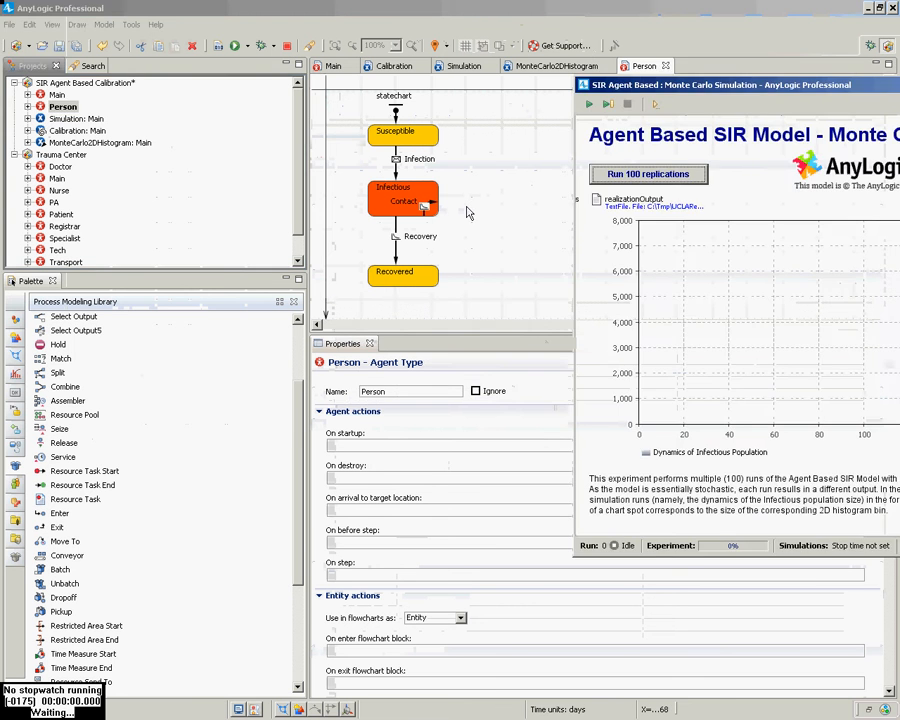
left_click(610, 172)
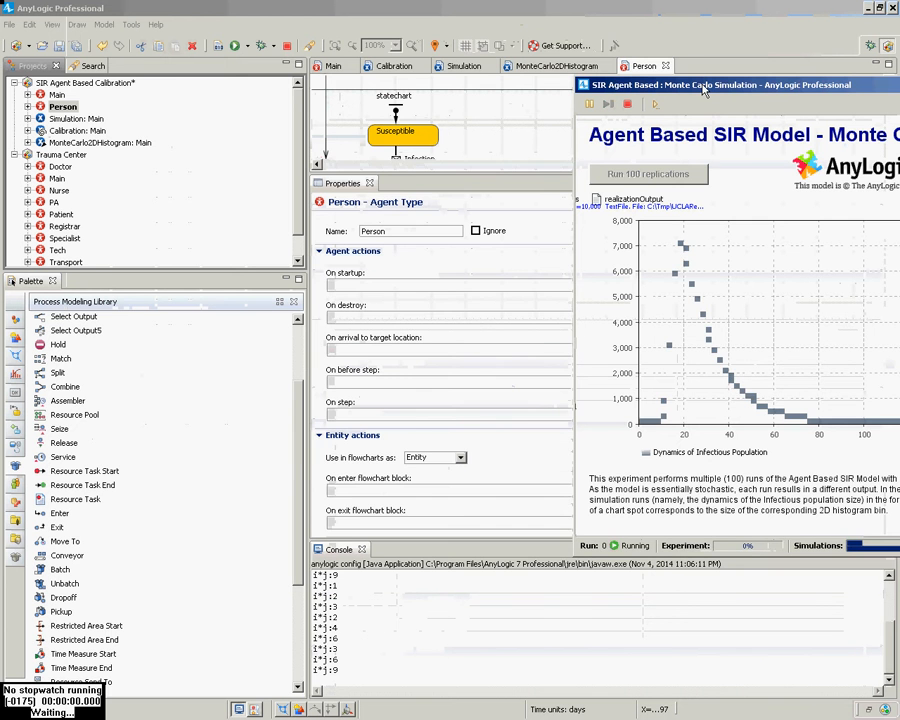
left_click_drag(704, 90, 362, 72)
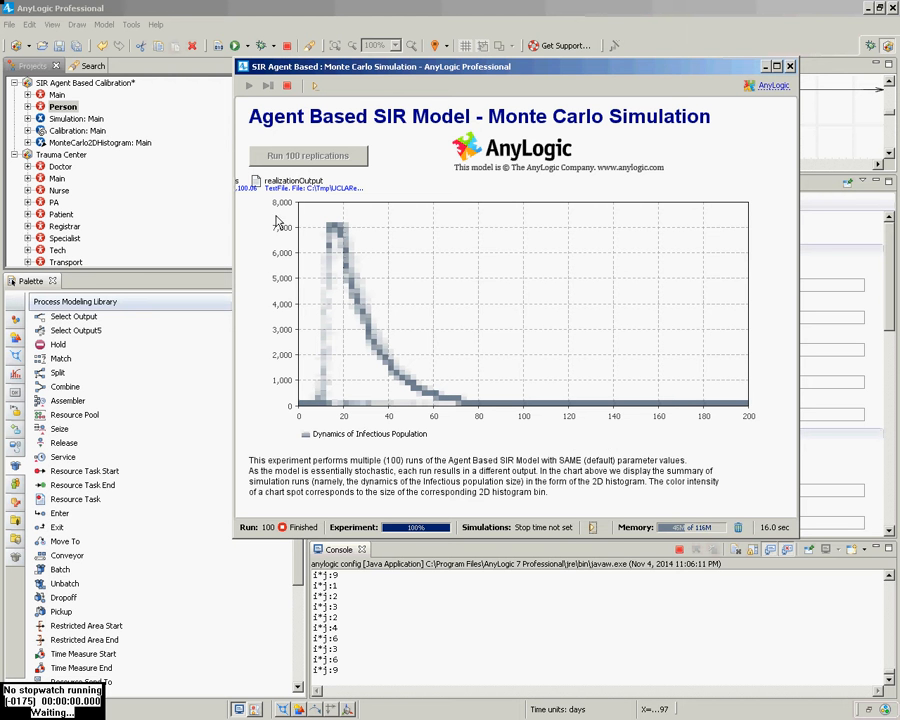
Examine the Person statechart in an enlarged diagram area together with the Monte Carlo histogram window placed beneath it
double_click(48, 108)
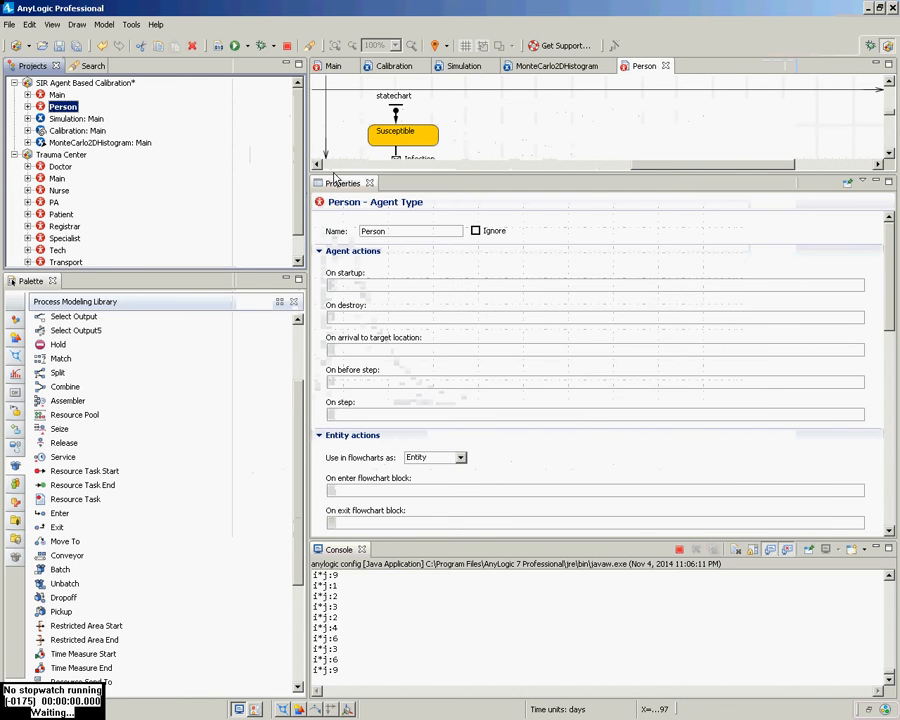
left_click_drag(335, 176, 346, 403)
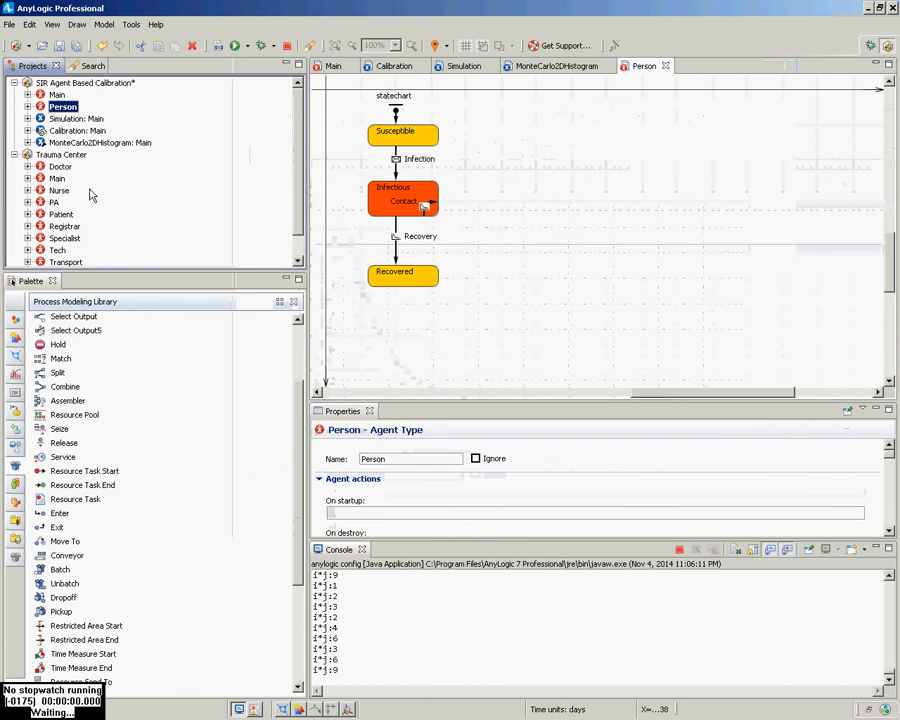
key("alt+Tab")
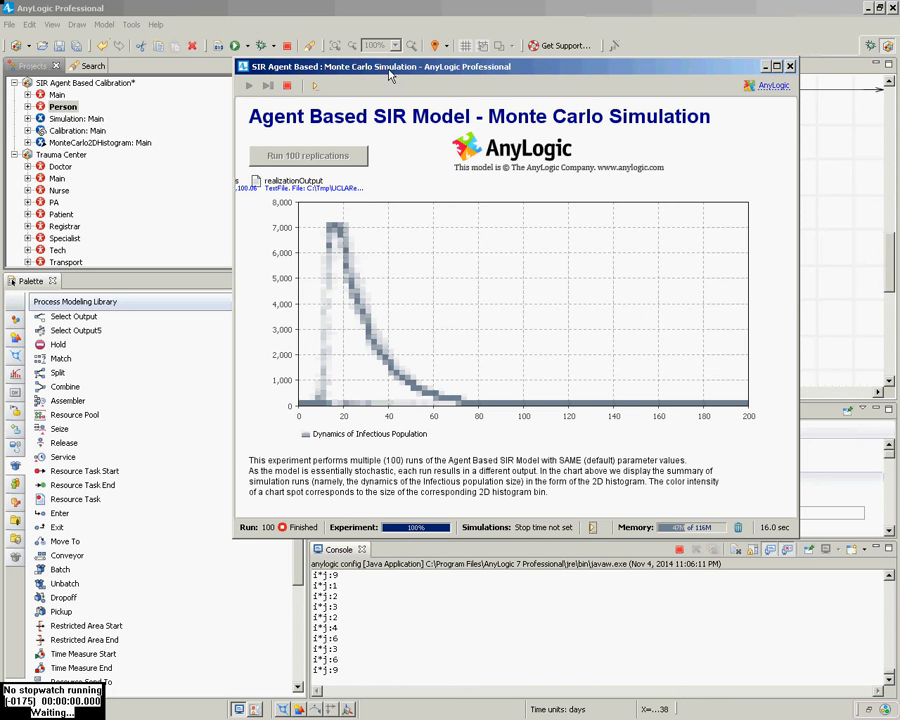
left_click_drag(390, 70, 386, 344)
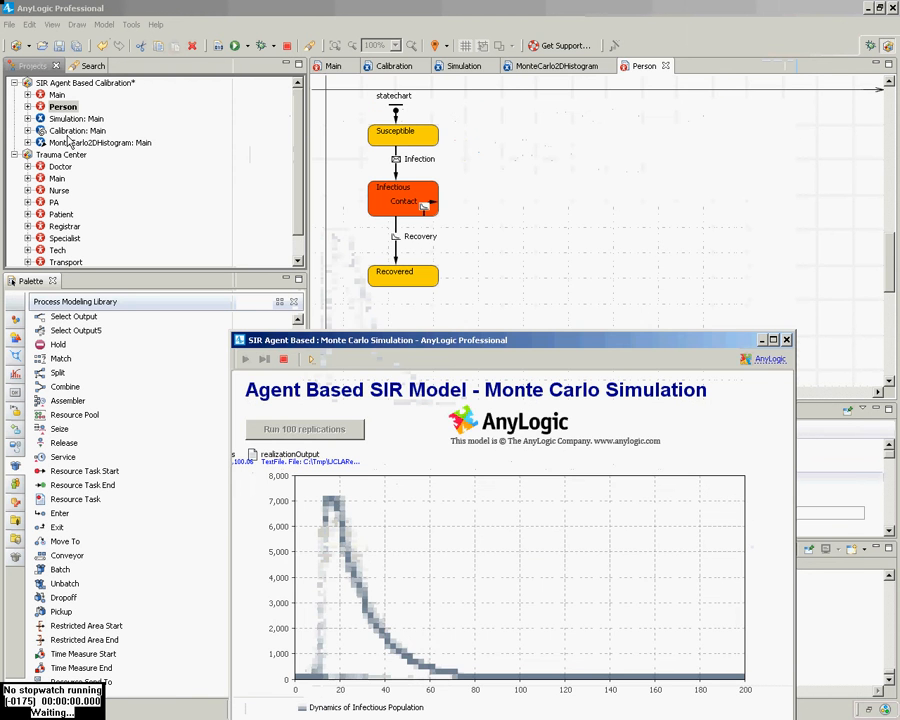
Review the MonteCarlo2DHistogram experiment's number of runs under the Varied in range and Freeform parameter modes, ending on Freeform
double_click(70, 142)
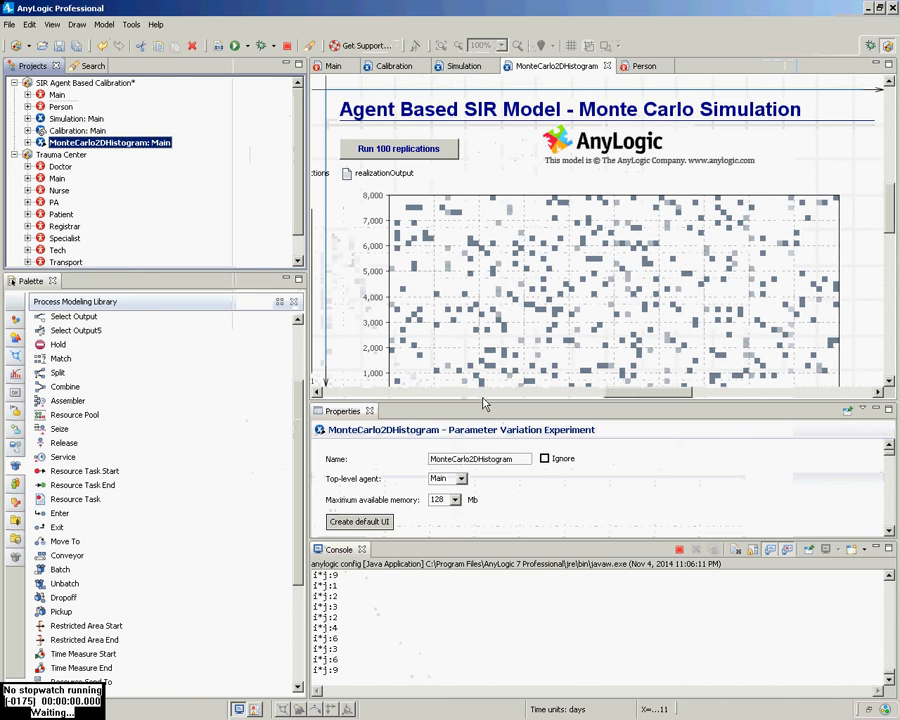
left_click_drag(483, 403, 470, 163)
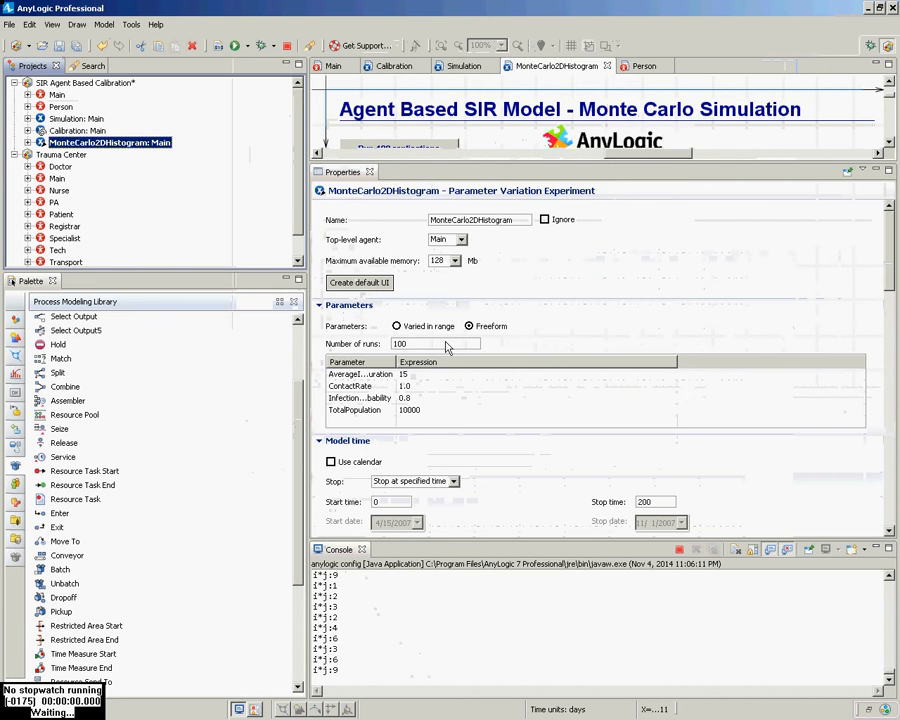
double_click(400, 344)
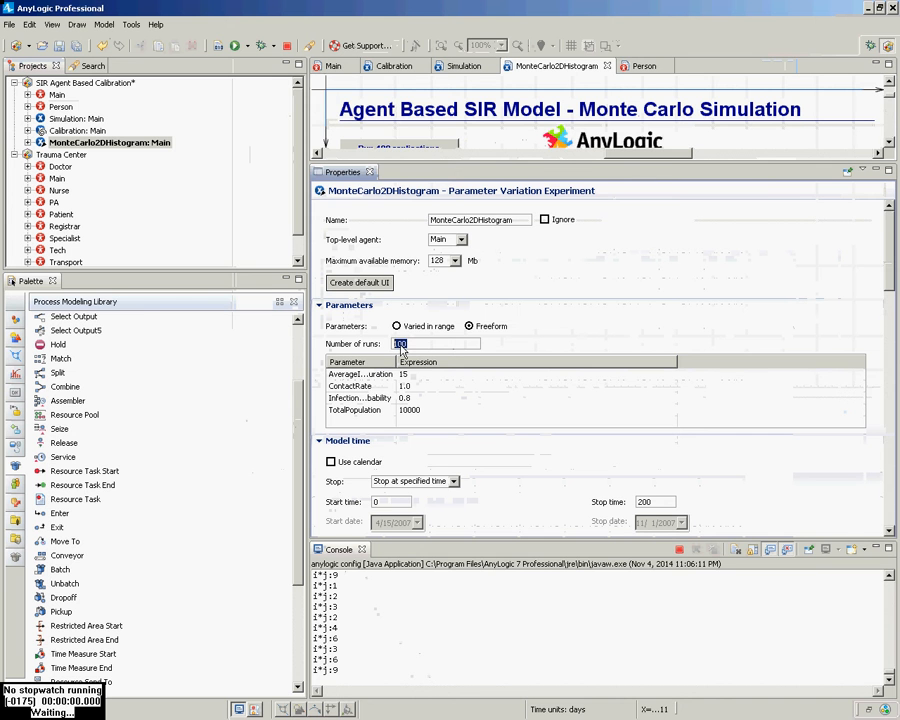
left_click(470, 327)
left_click(397, 327)
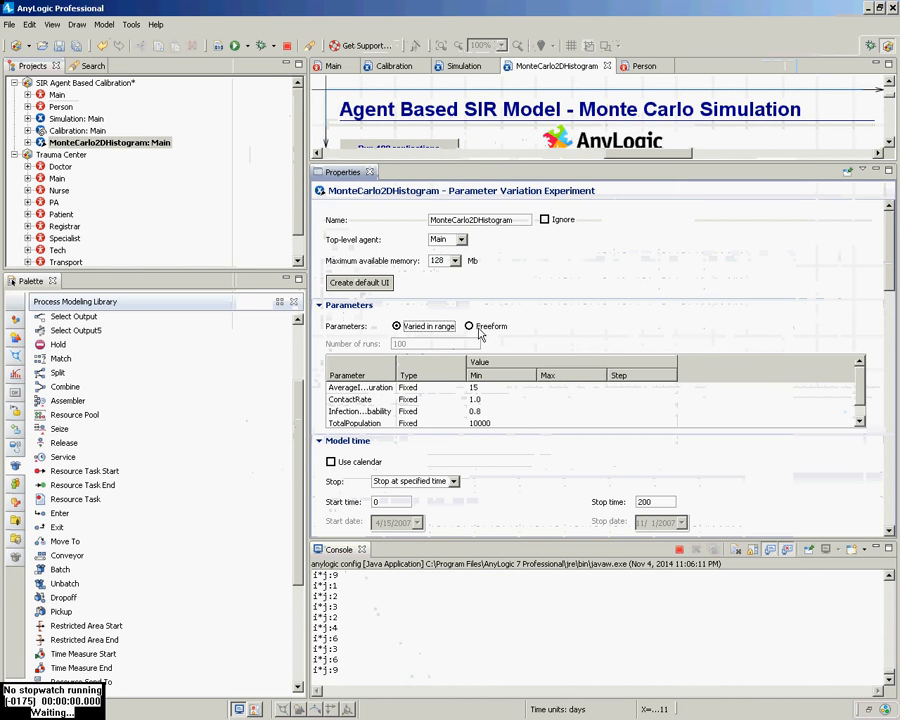
left_click(469, 327)
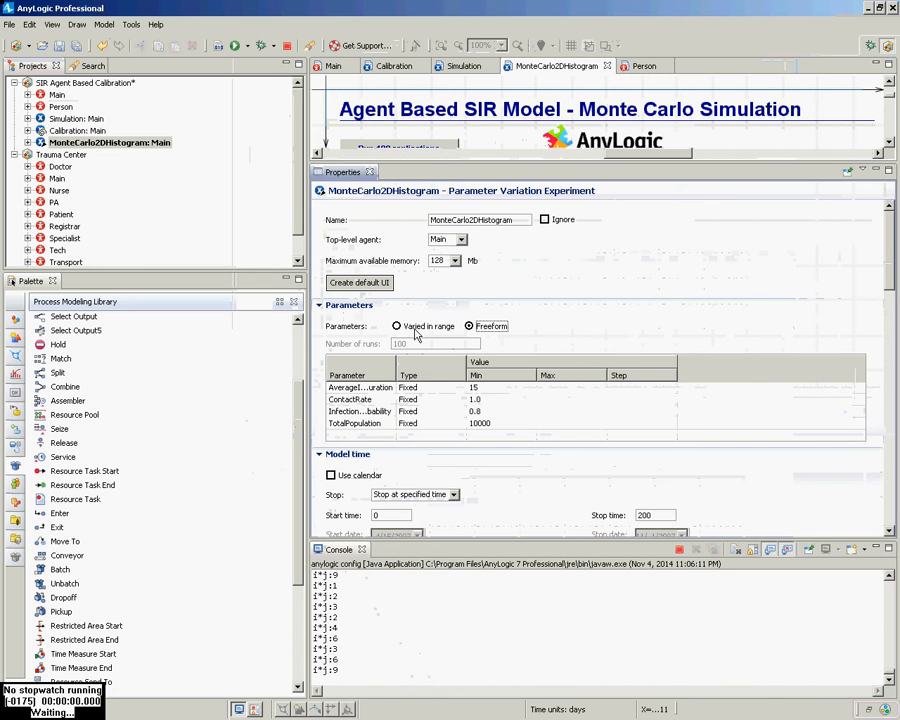
left_click(480, 326)
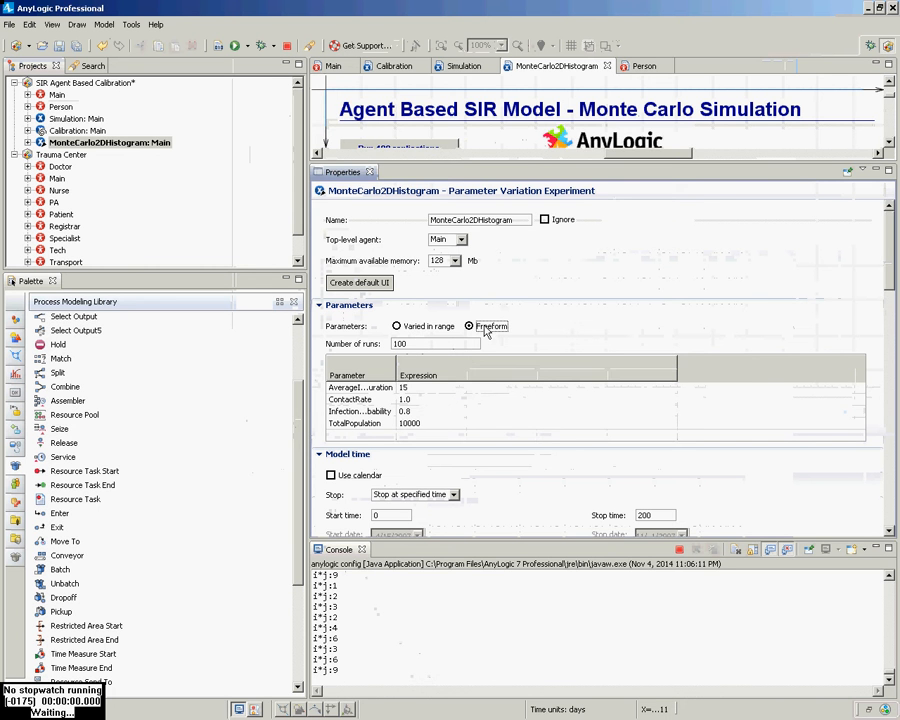
left_click_drag(412, 344, 384, 347)
Return to the Monte Carlo simulation window, move it fully into view, and copy the data of the infectious population histogram
key("alt+Tab")
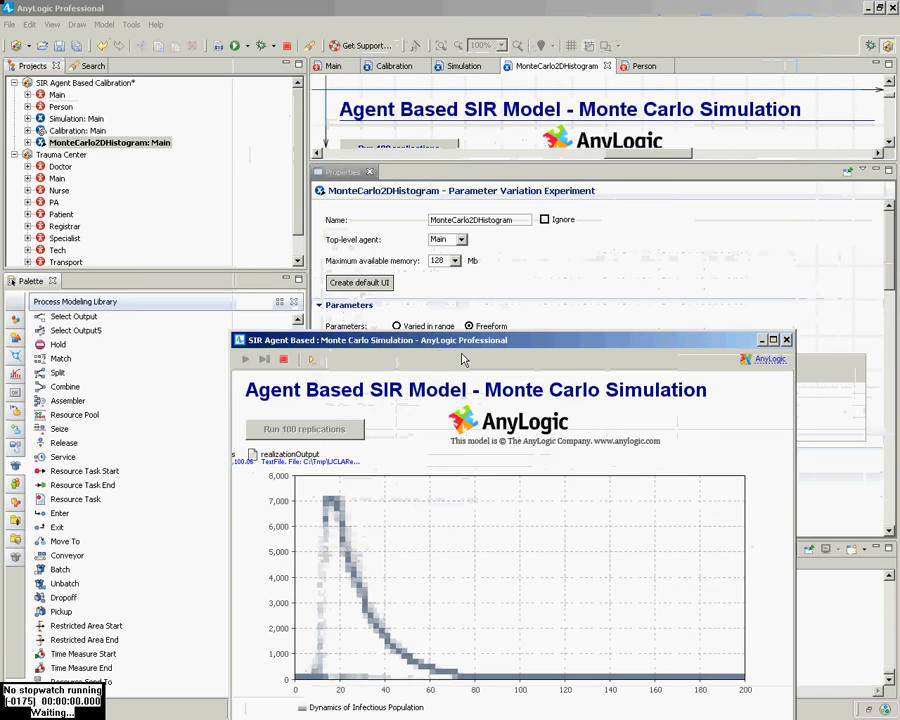
key("alt+Tab")
key("alt+Tab")
left_click_drag(474, 342, 512, 43)
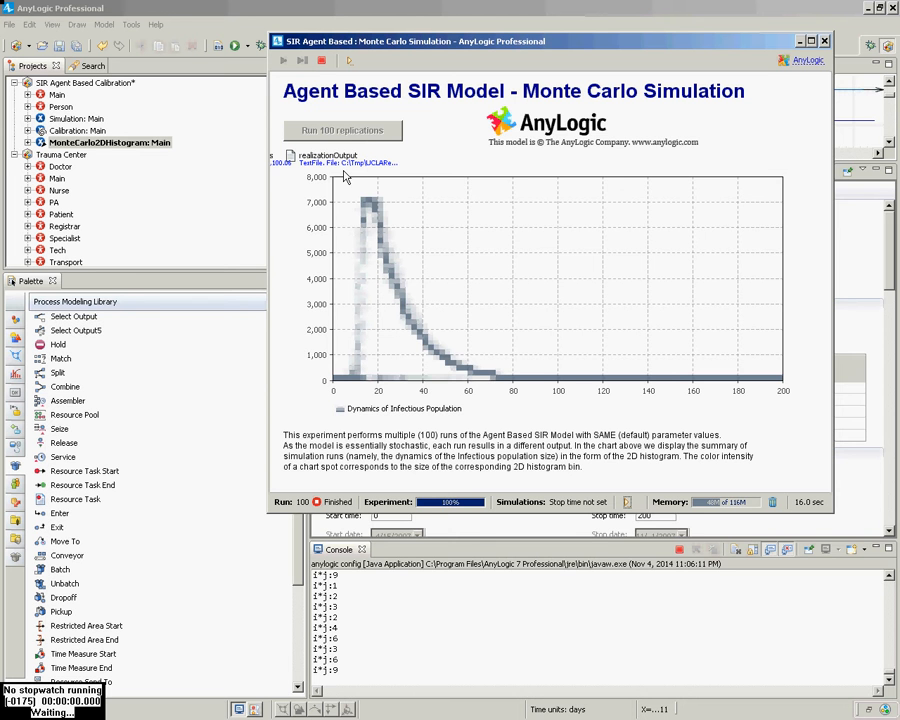
right_click(427, 226)
left_click(467, 232)
Start Microsoft Excel and paste the copied histogram data into the blank workbook from cell A1
mouse_move(4, 165)
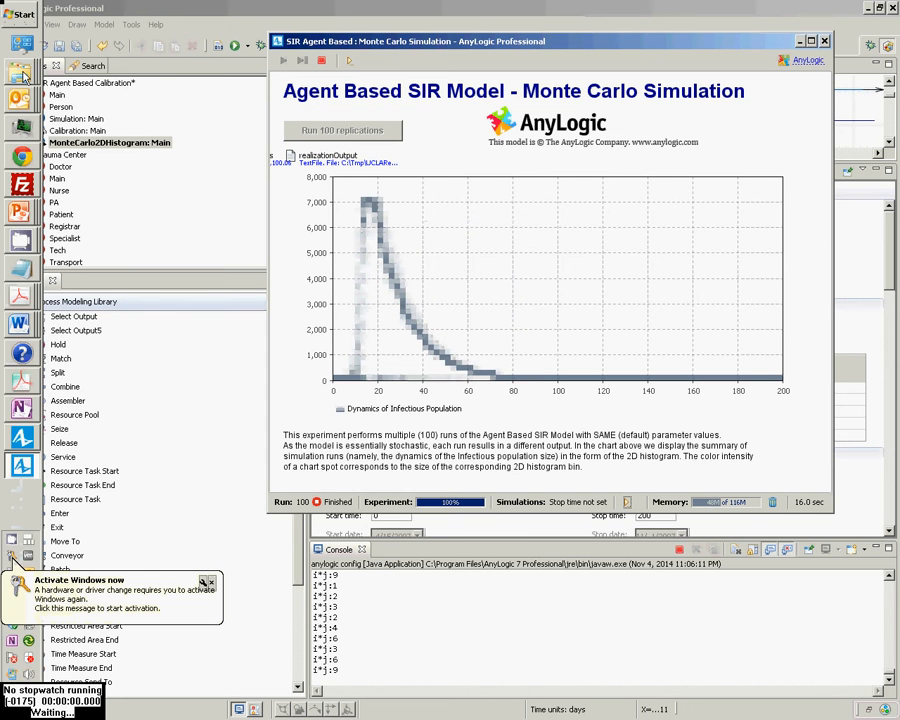
left_click(18, 14)
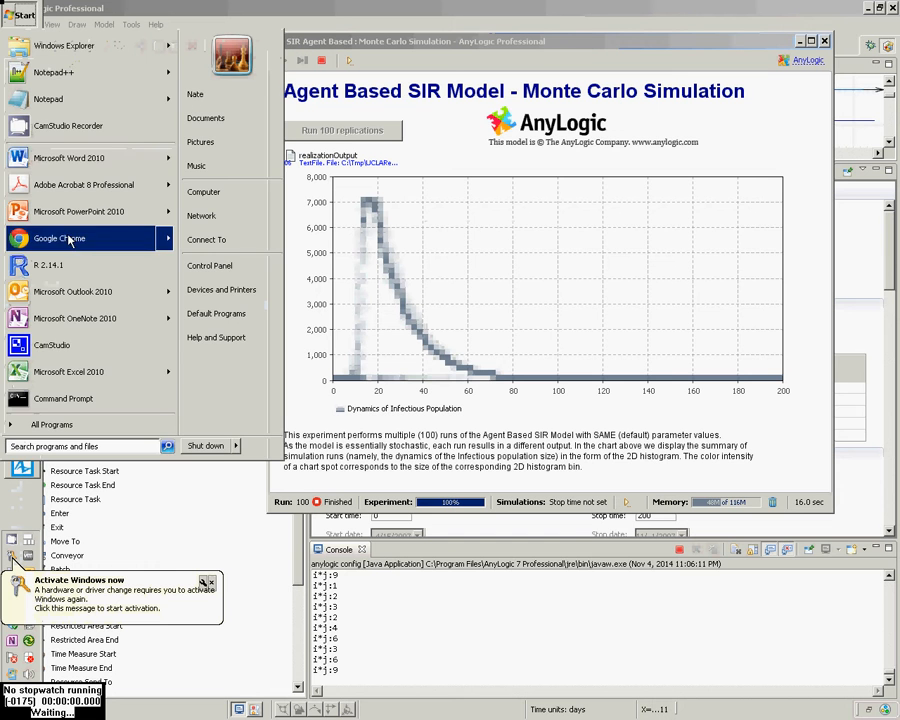
left_click(18, 371)
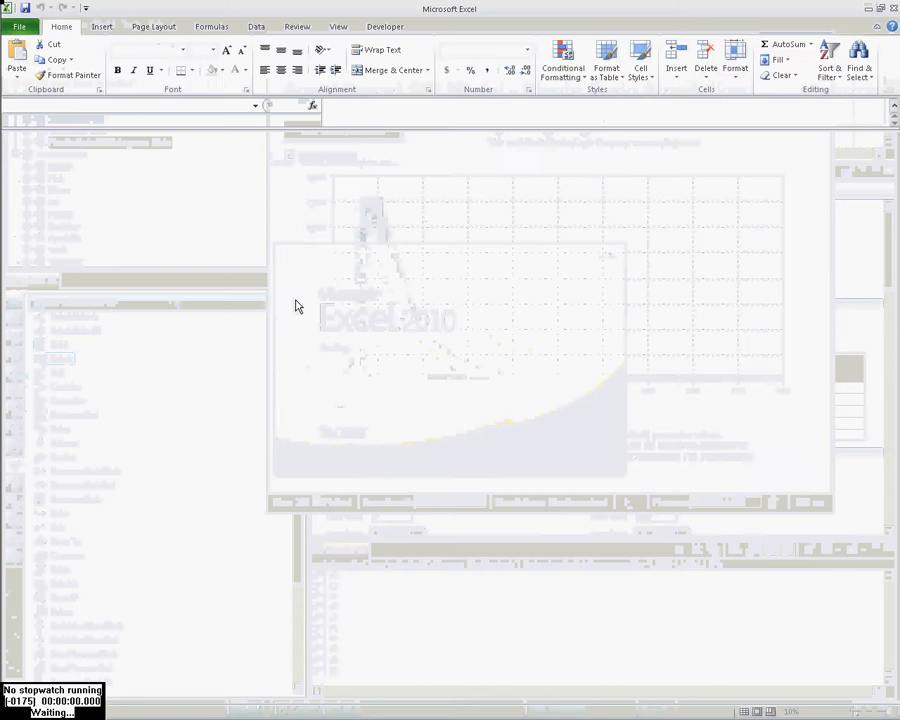
key("ctrl+v")
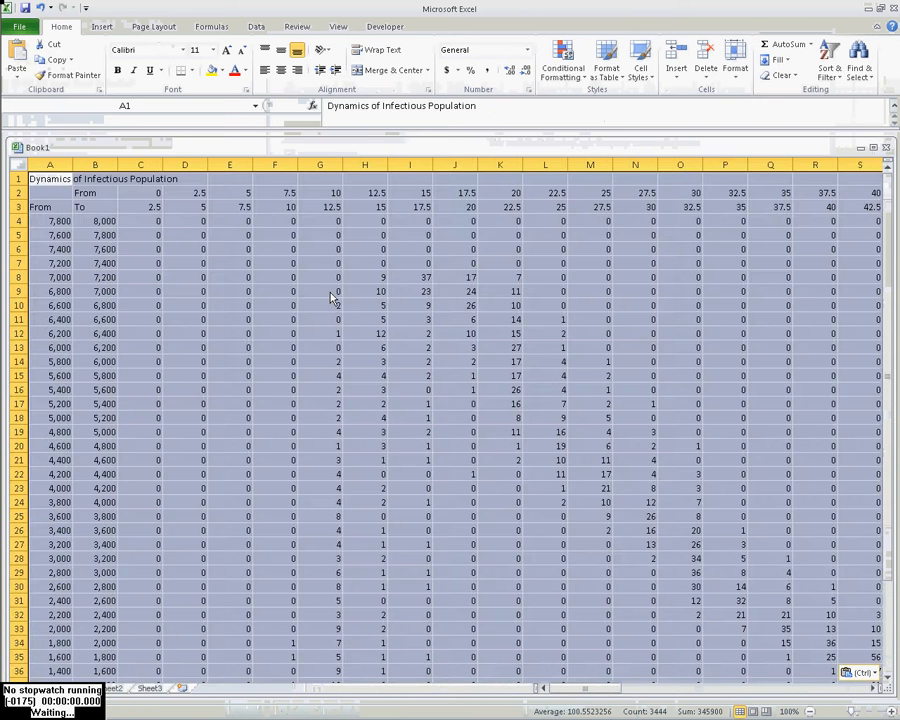
Examine the pasted histogram table cell by cell, including its value and time interval headers, ending on cell C4
left_click(329, 291)
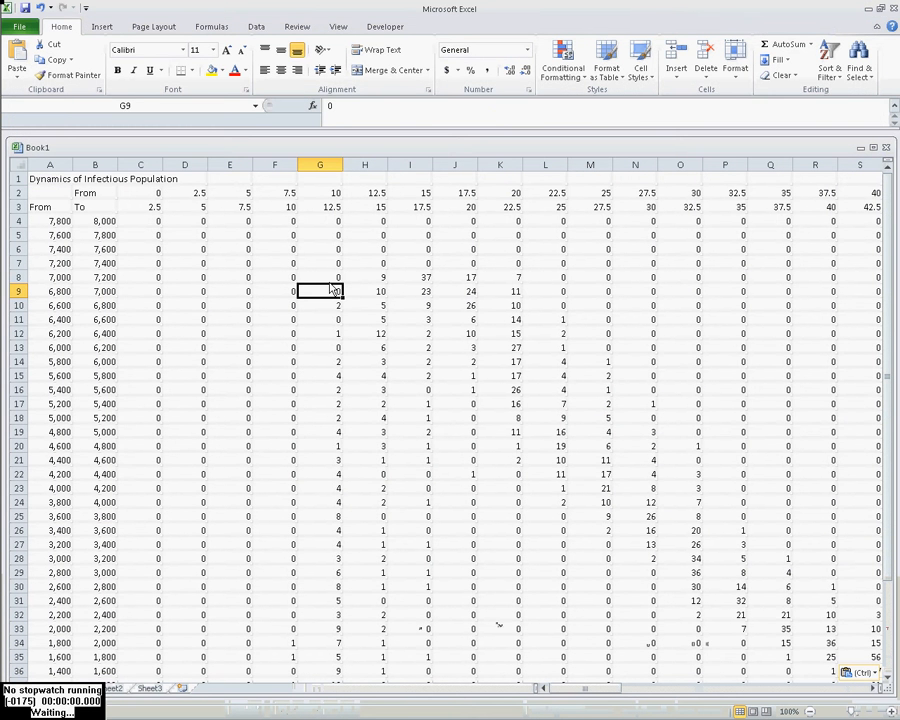
key("Down")
key("Left")
key("Left")
key("Left")
key("Left")
key("Left")
key("Left")
key("Up")
key("Up")
key("Up")
key("Up")
key("Up")
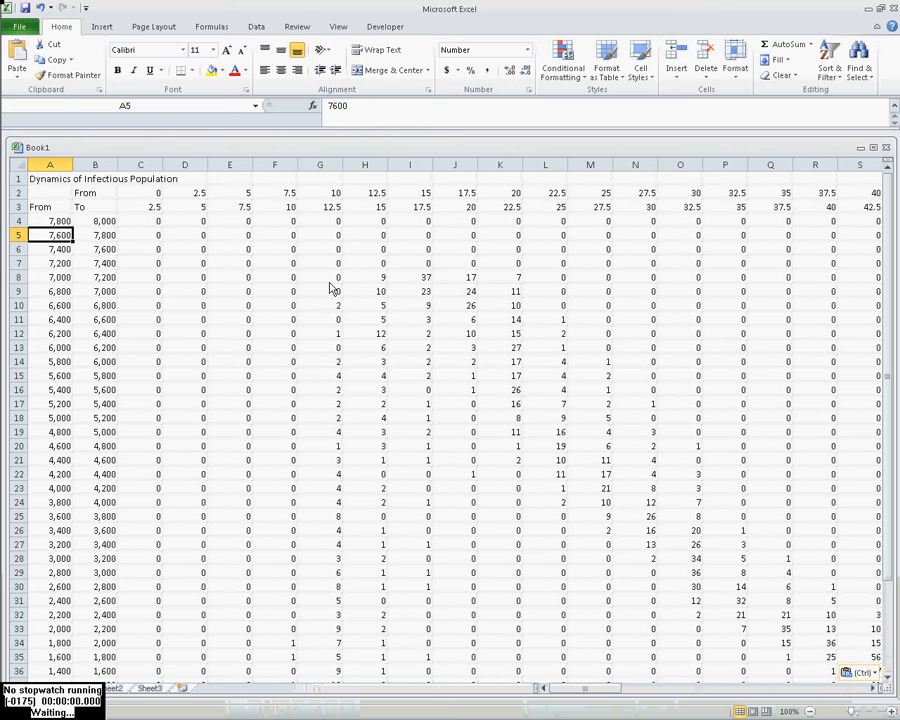
key("Up")
key("Right")
key("Right")
key("Right")
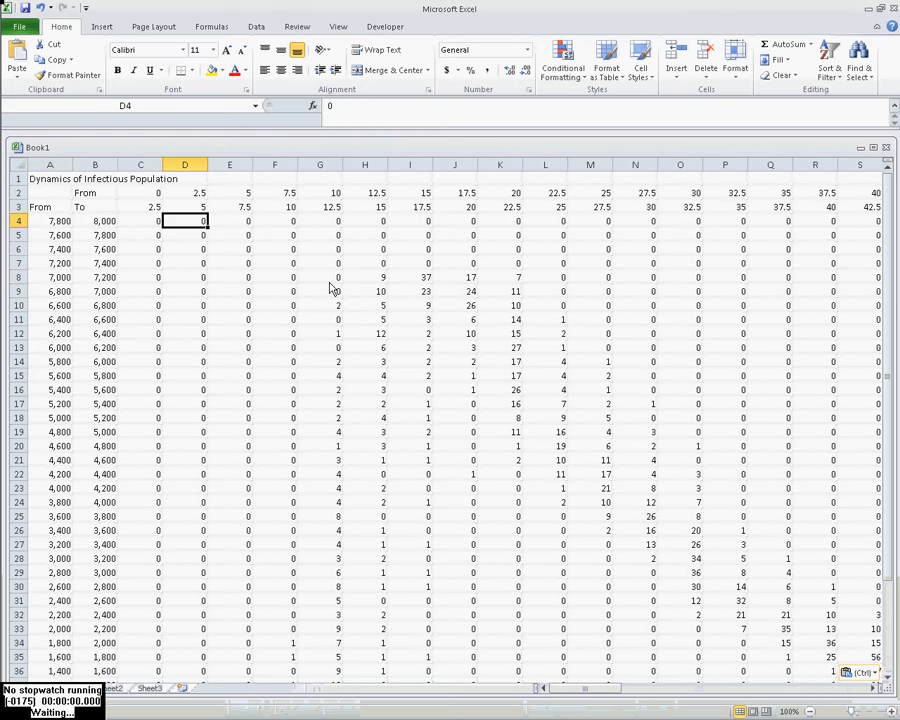
key("Left")
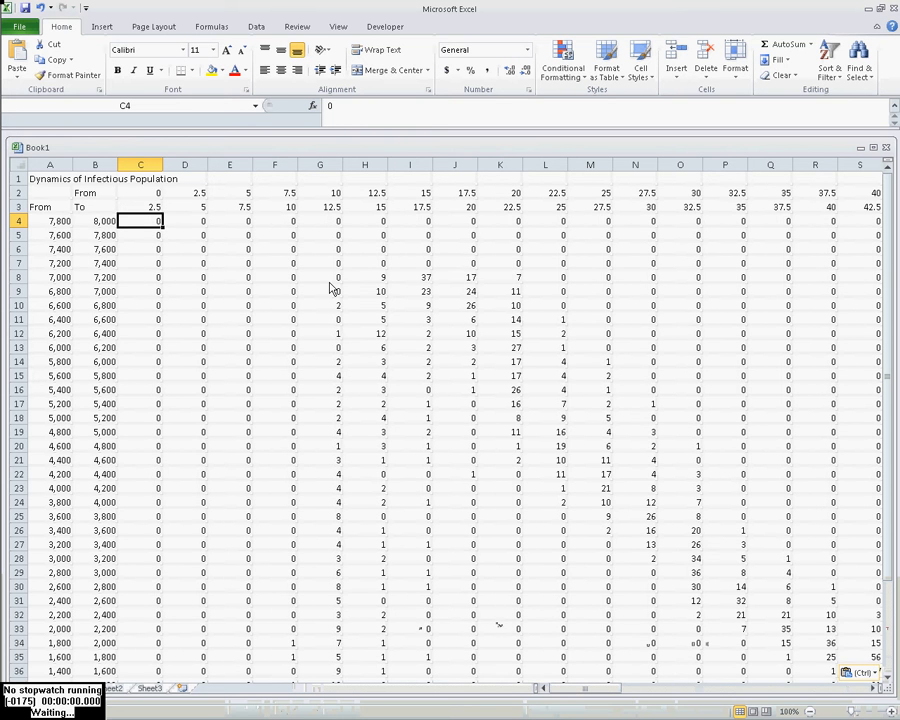
Switch back to AnyLogic and enlarge the MonteCarlo2DHistogram diagram area to view the whole histogram chart
key("alt+Tab")
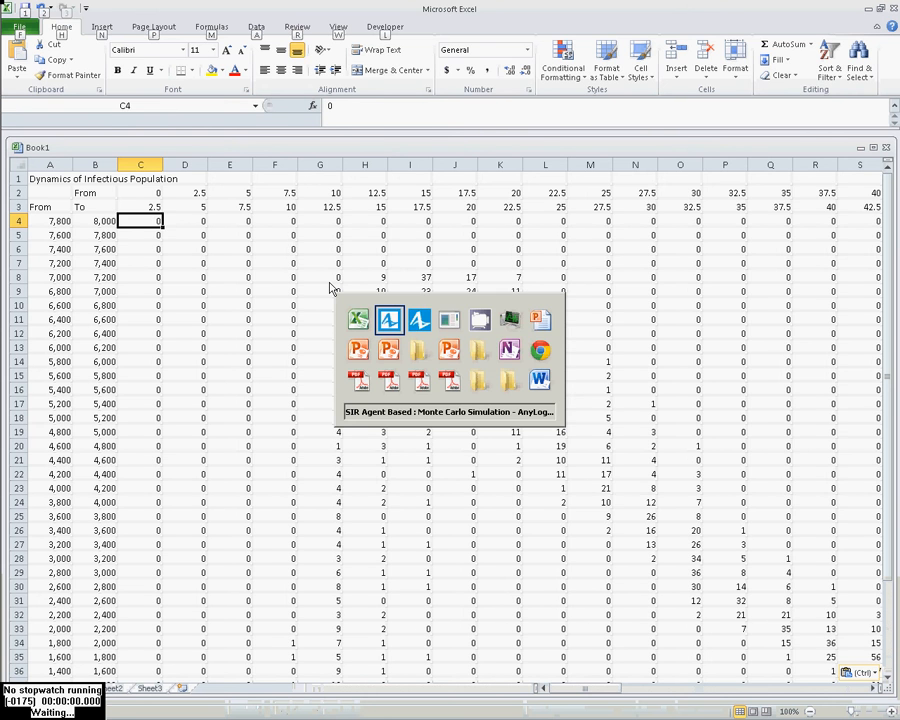
key("alt+Tab")
key("Tab")
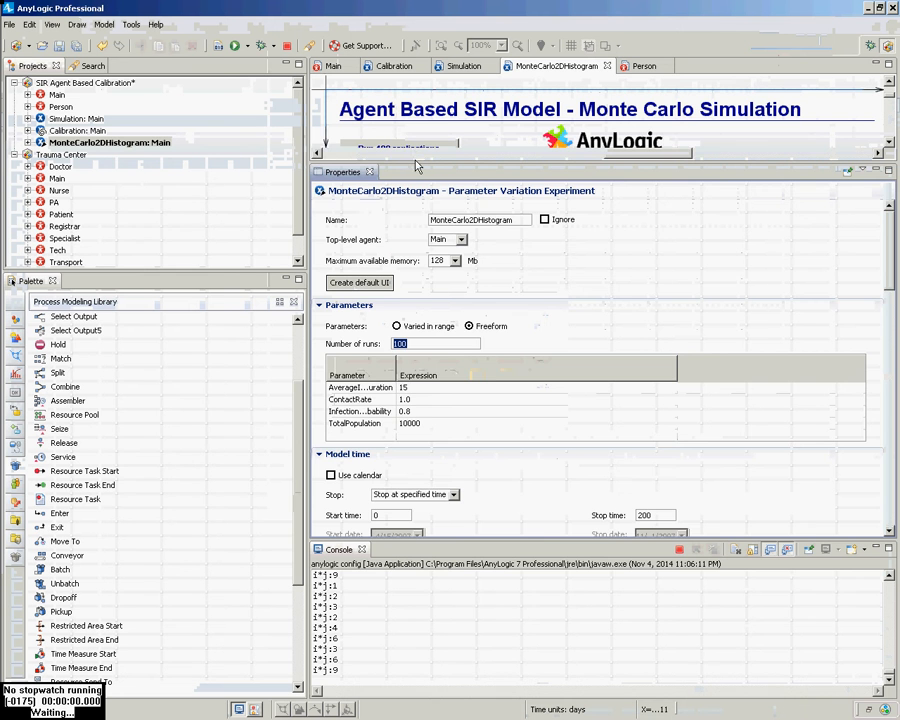
left_click_drag(417, 172, 417, 488)
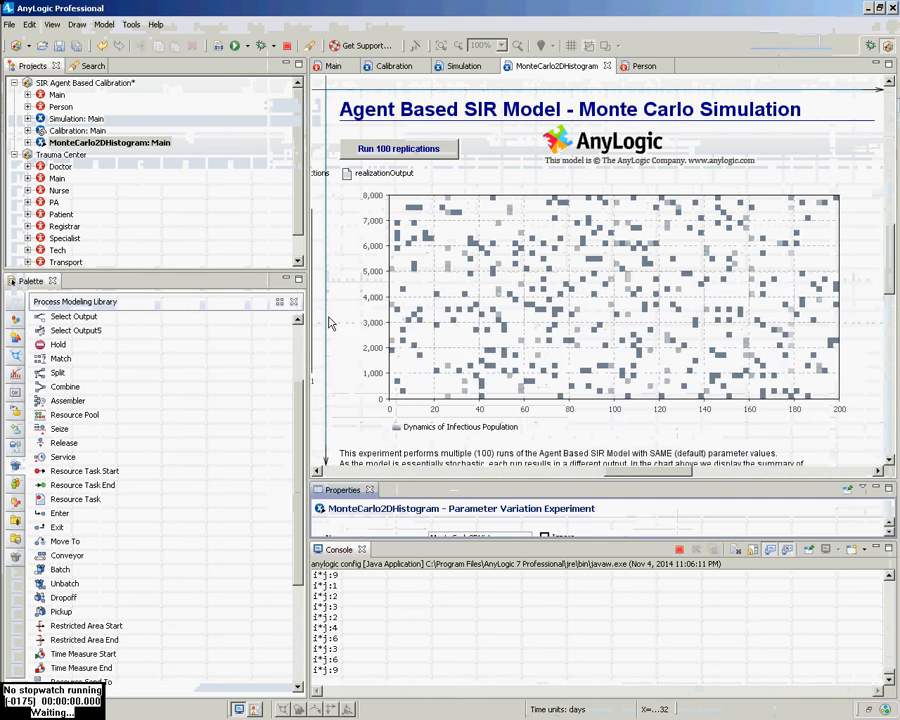
Open the Person statechart and review the Recovery transition's rate expression with both the diagram and properties in view
double_click(62, 106)
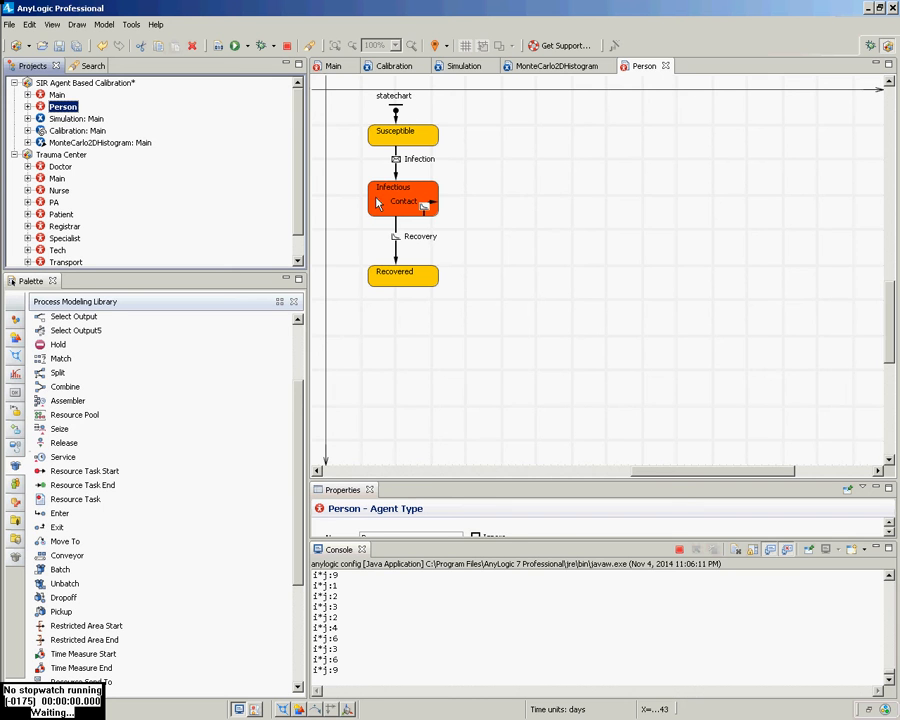
left_click(395, 238)
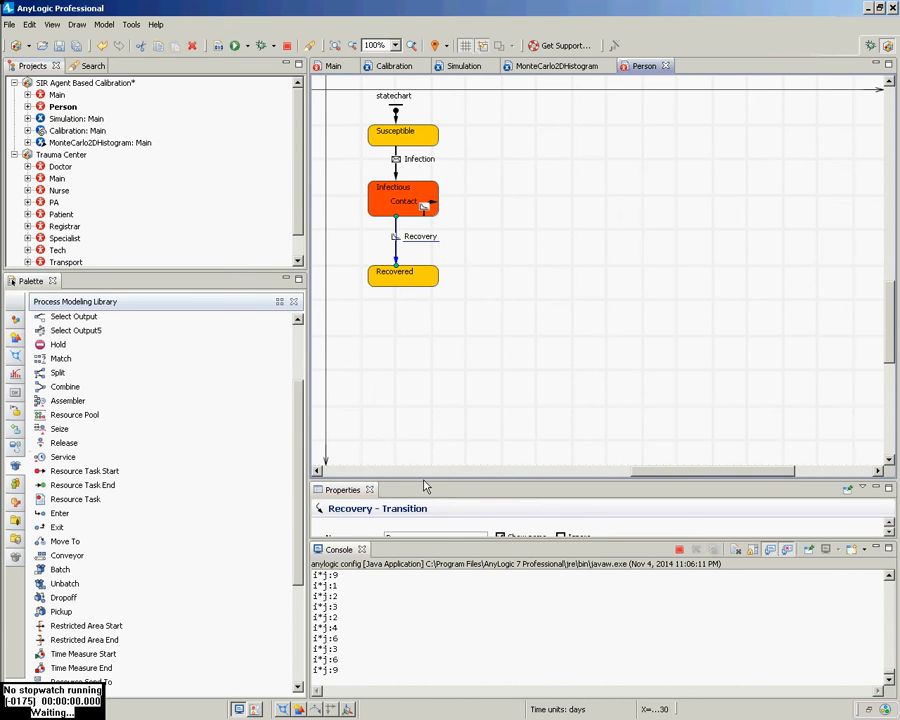
left_click_drag(424, 486, 426, 258)
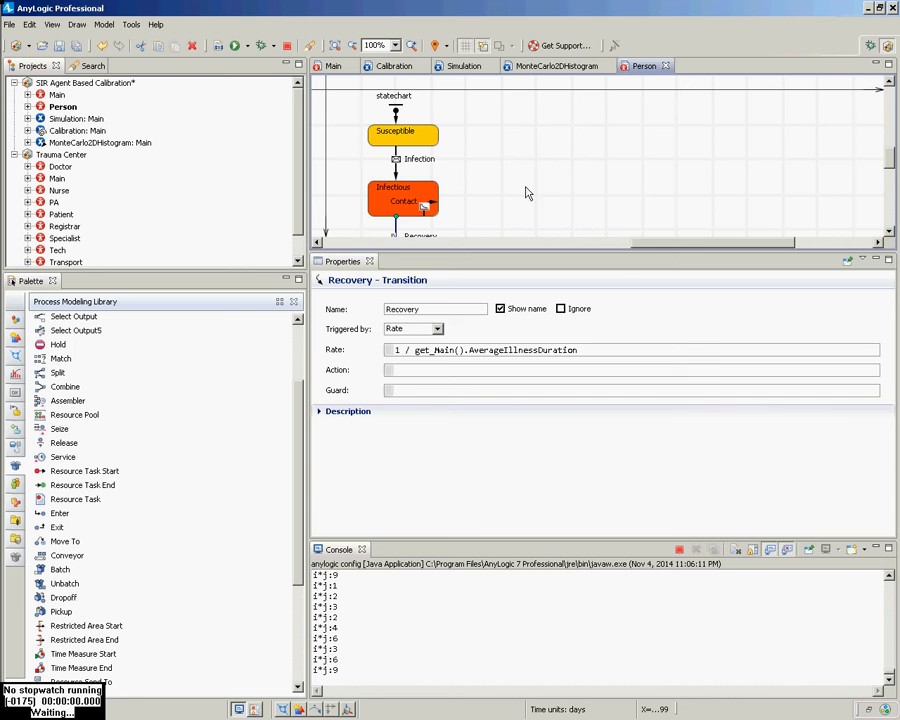
left_click_drag(484, 255, 477, 333)
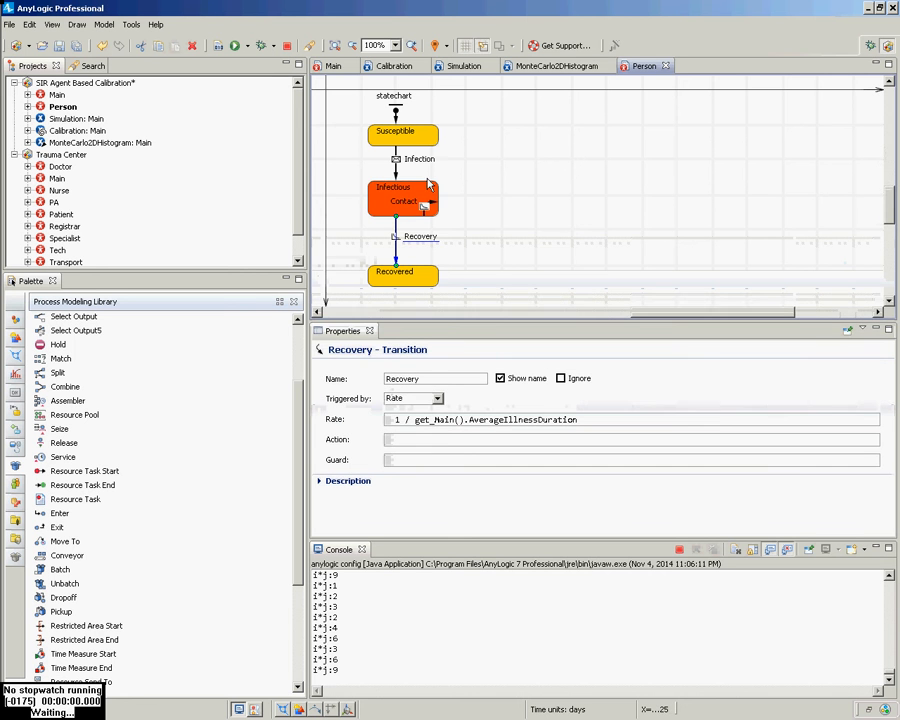
Inspect the Infectious state and its internal Contact transition, highlighting the transition's action code
left_click(426, 201)
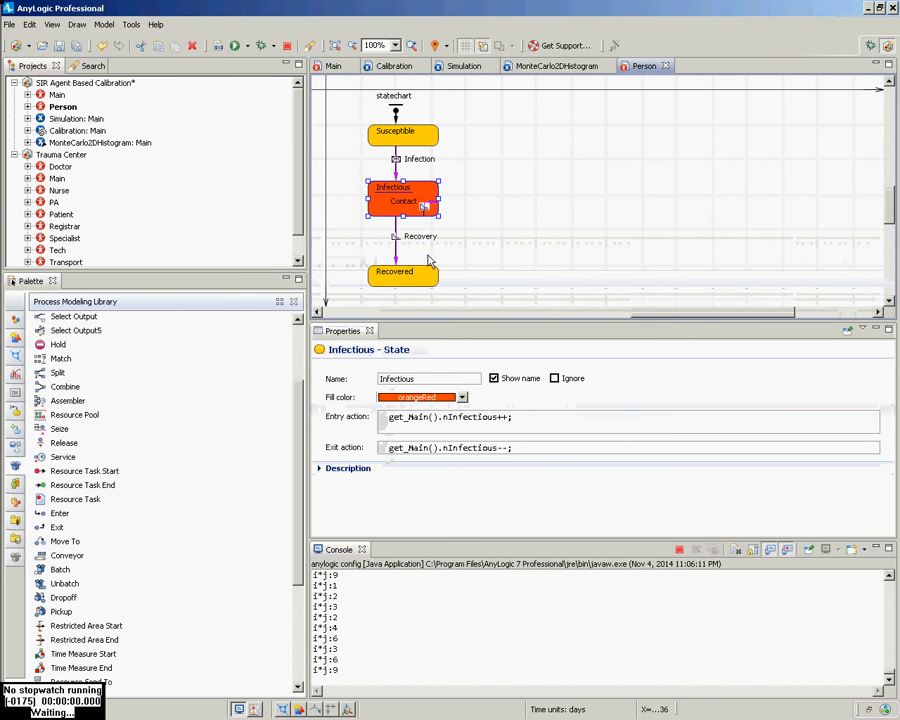
left_click(424, 206)
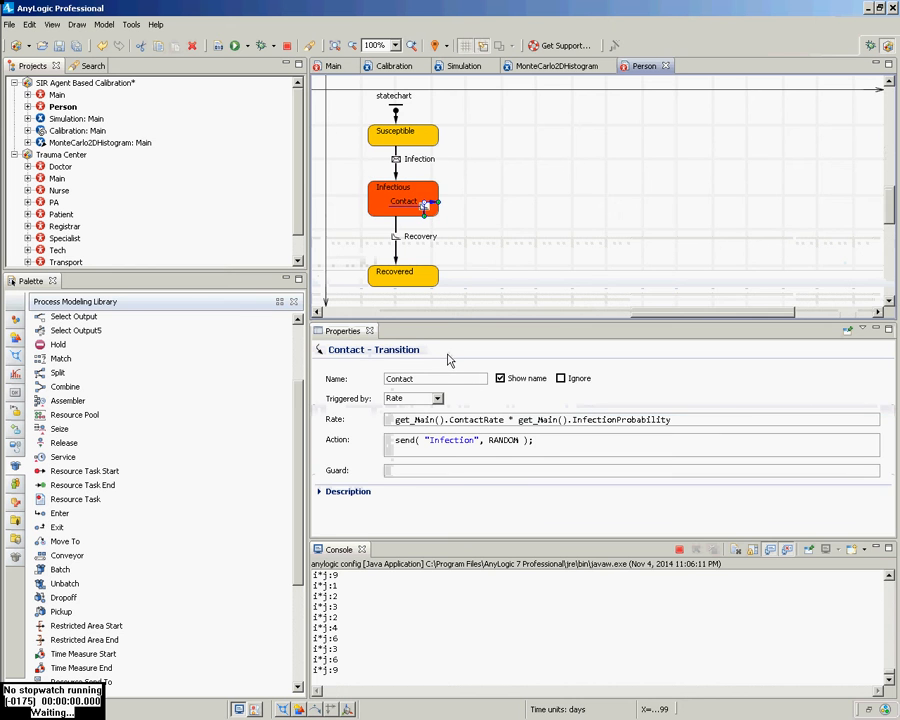
left_click(533, 442)
triple_click(535, 447)
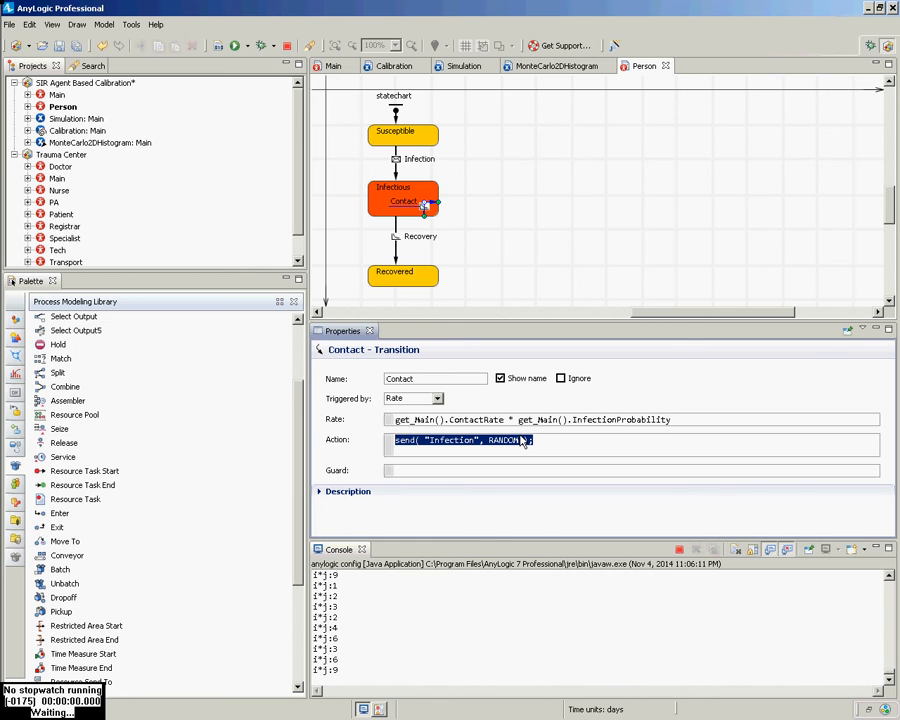
Open the Main agent type and set its network type to Scale-free
double_click(58, 94)
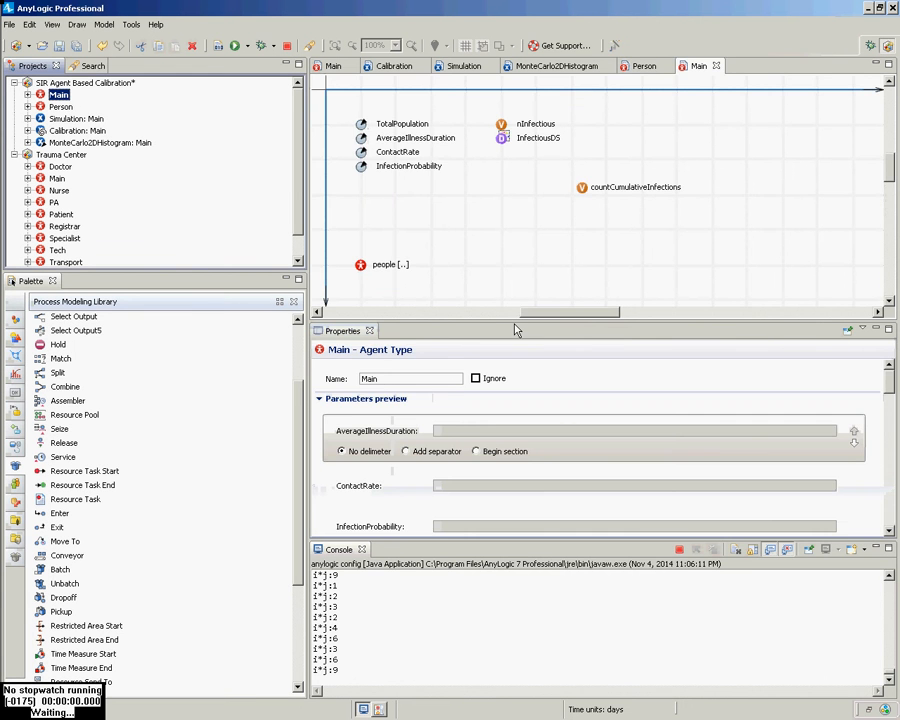
left_click_drag(518, 322, 557, 163)
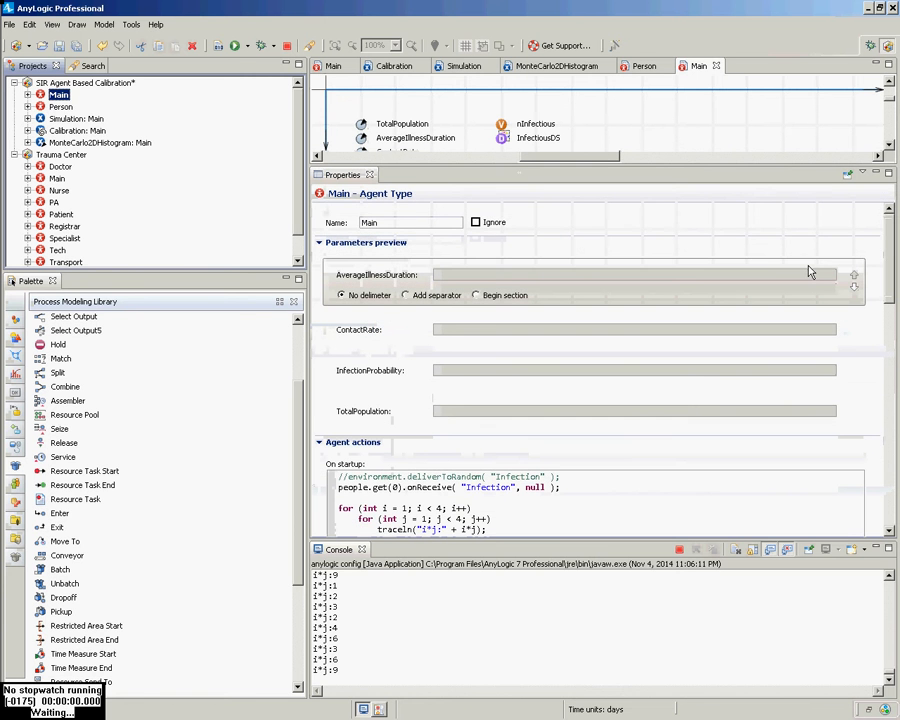
left_click_drag(888, 281, 893, 495)
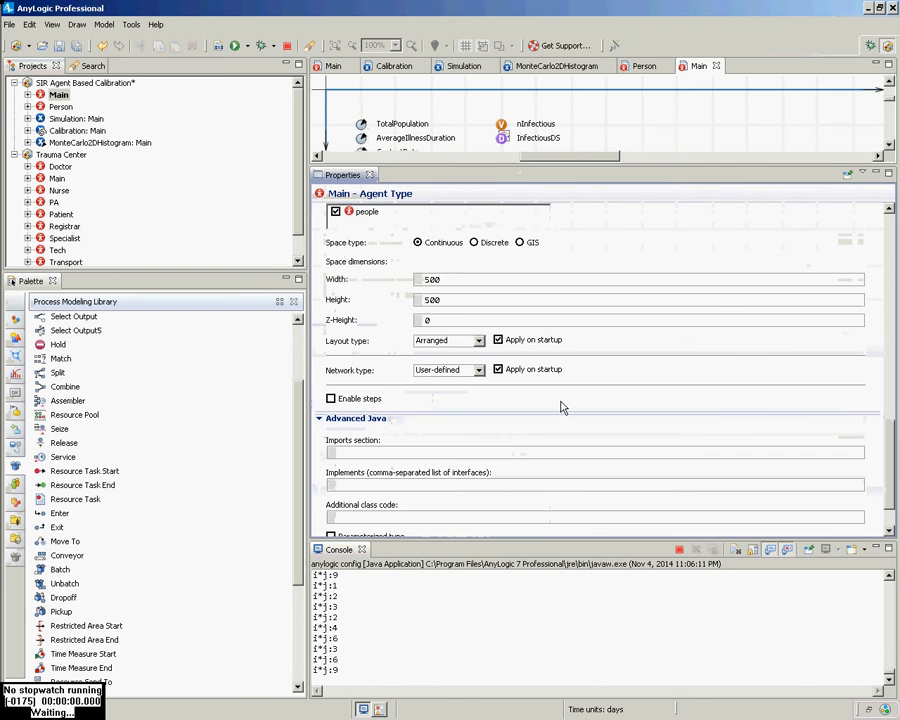
left_click(479, 370)
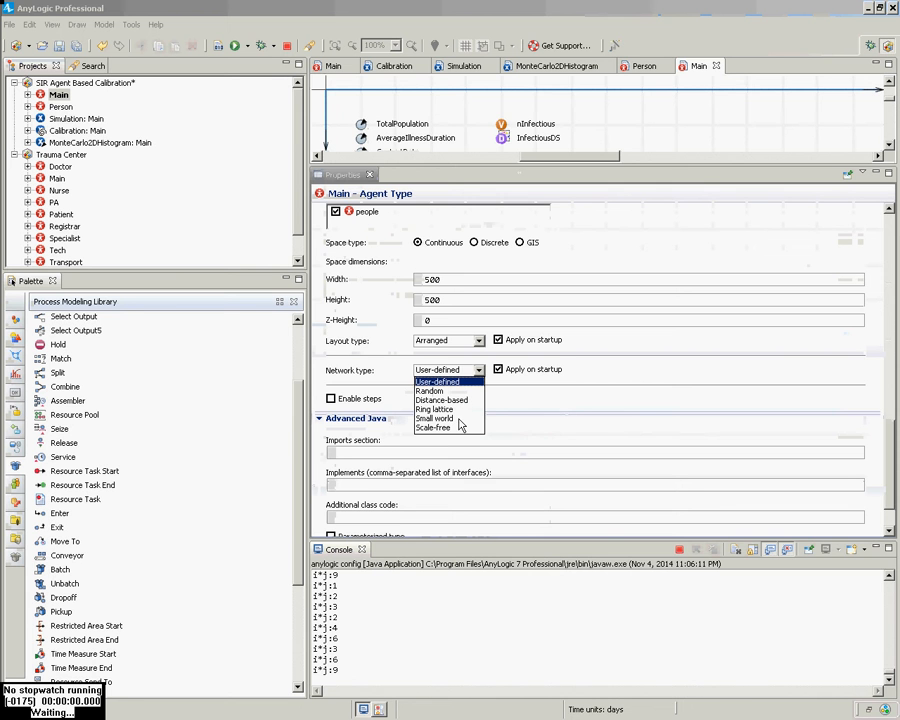
left_click(452, 428)
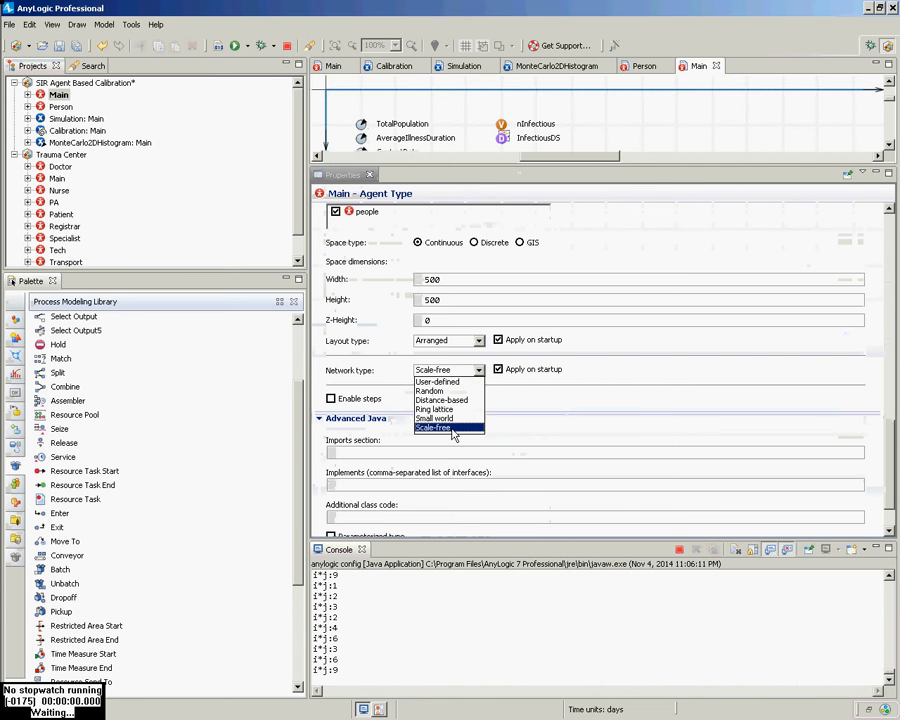
Launch the MonteCarlo2DHistogram experiment, run its 100 replications, and reposition the simulation window in front of the model workspace
left_click(90, 143)
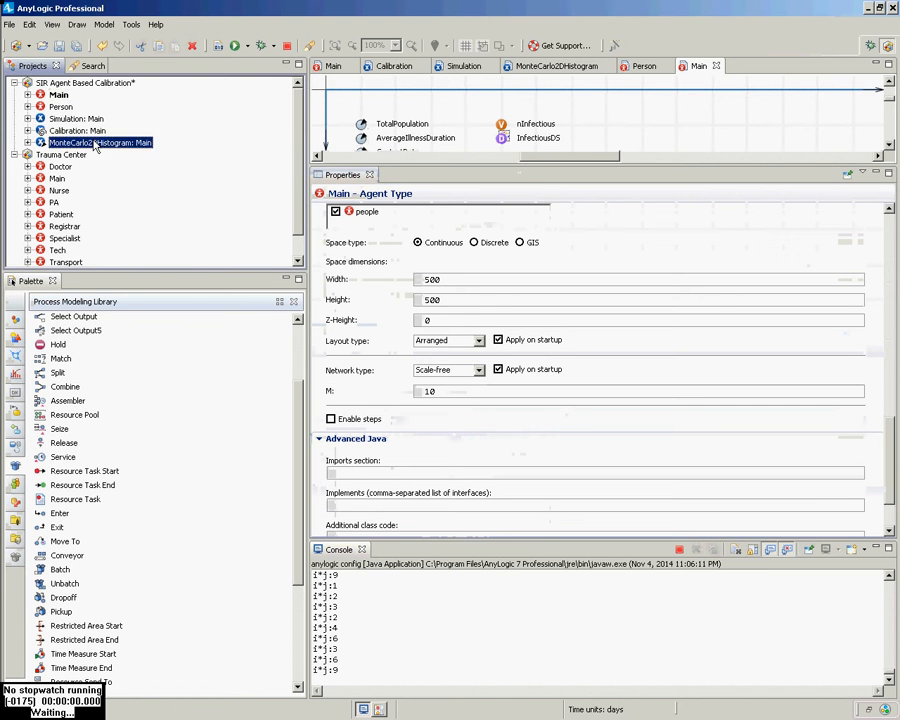
right_click(92, 142)
left_click(129, 297)
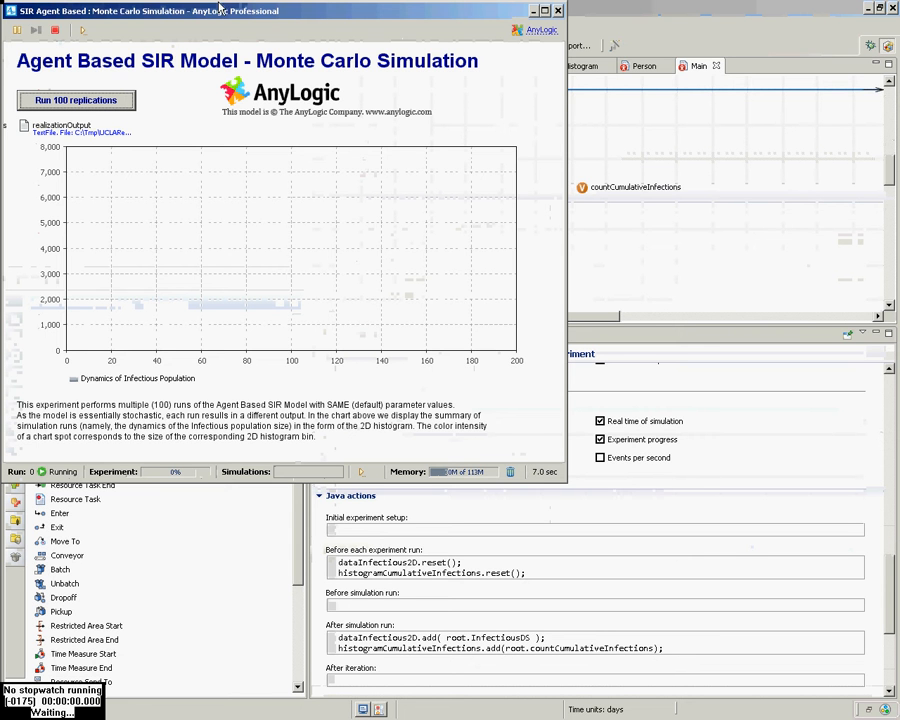
double_click(376, 9)
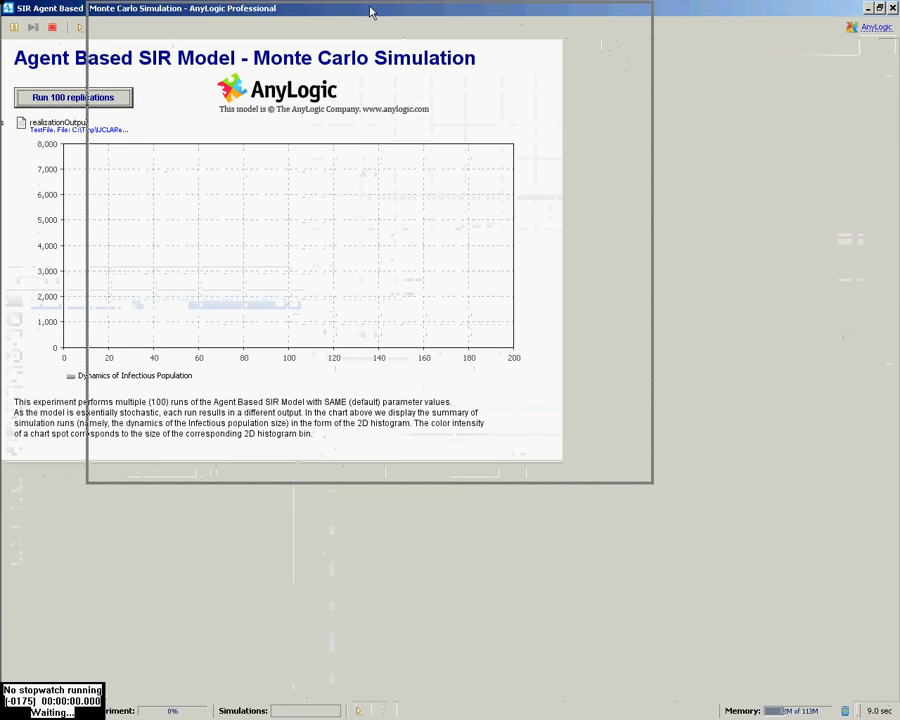
left_click_drag(370, 7, 369, 8)
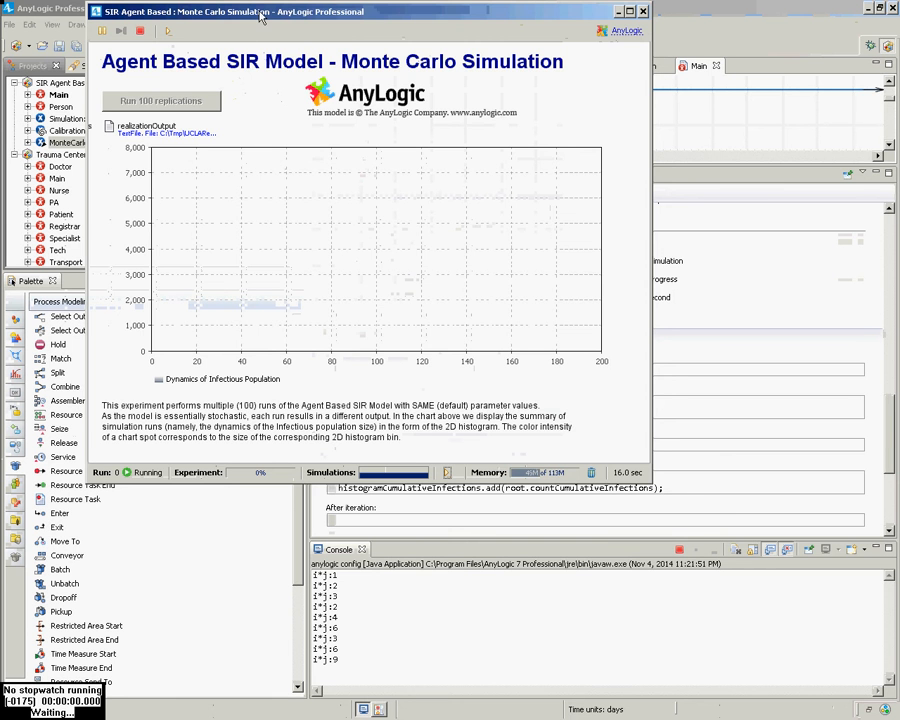
left_click_drag(260, 12, 236, 35)
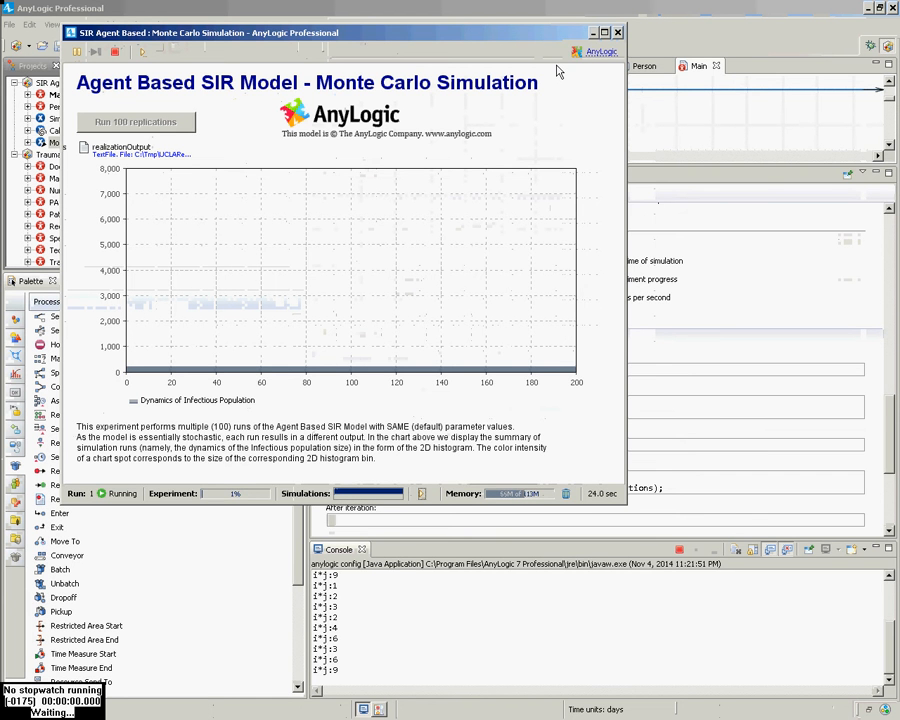
key("alt+Tab")
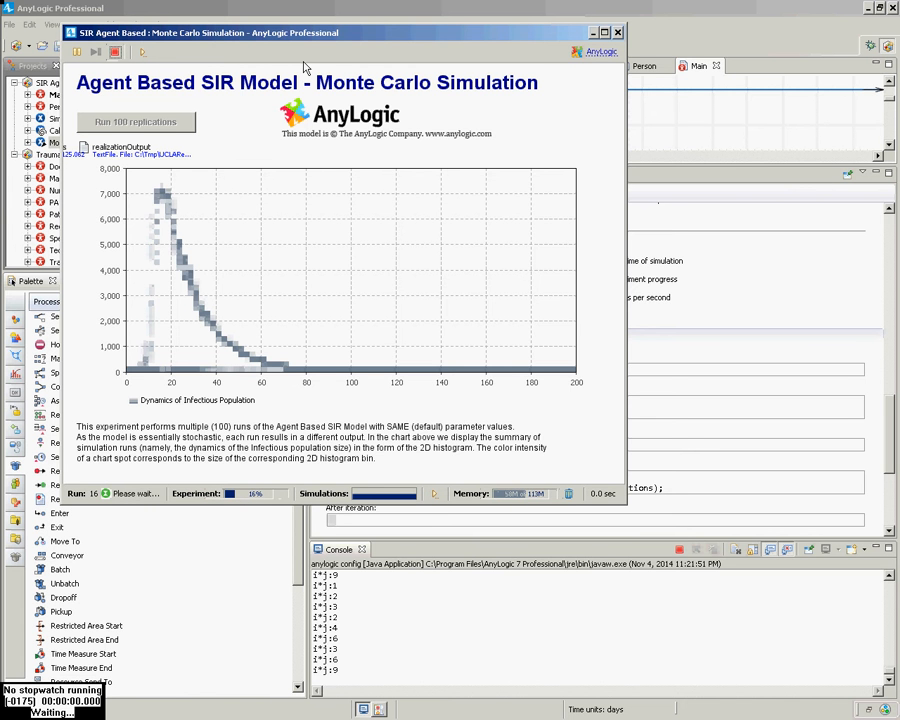
Review the Main agent type's network settings and return to the Monte Carlo simulation window to examine the histogram
left_click(648, 157)
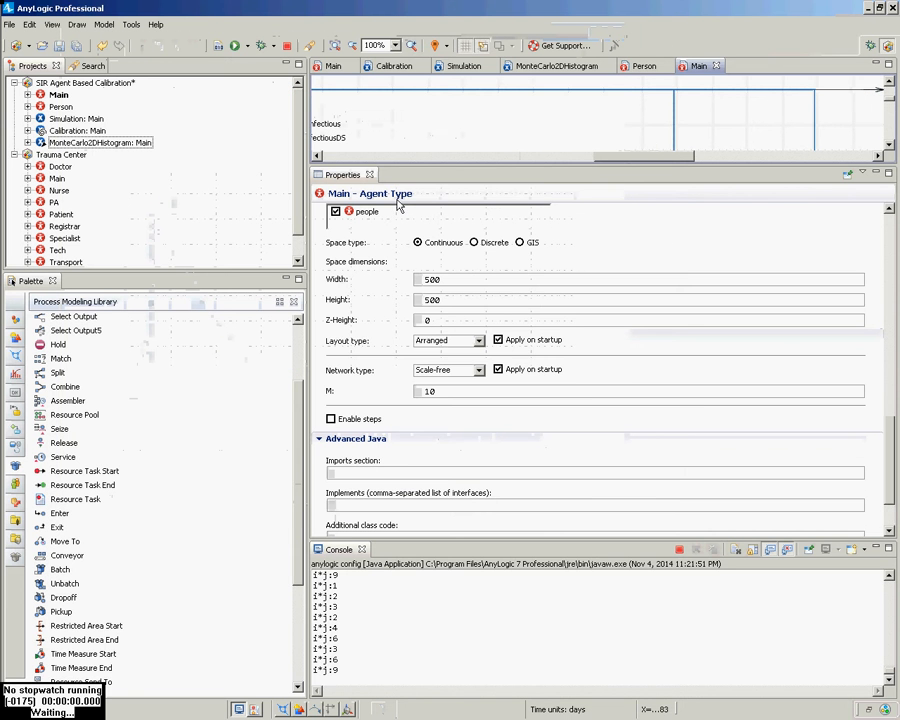
key("alt+Tab")
key("alt+Tab")
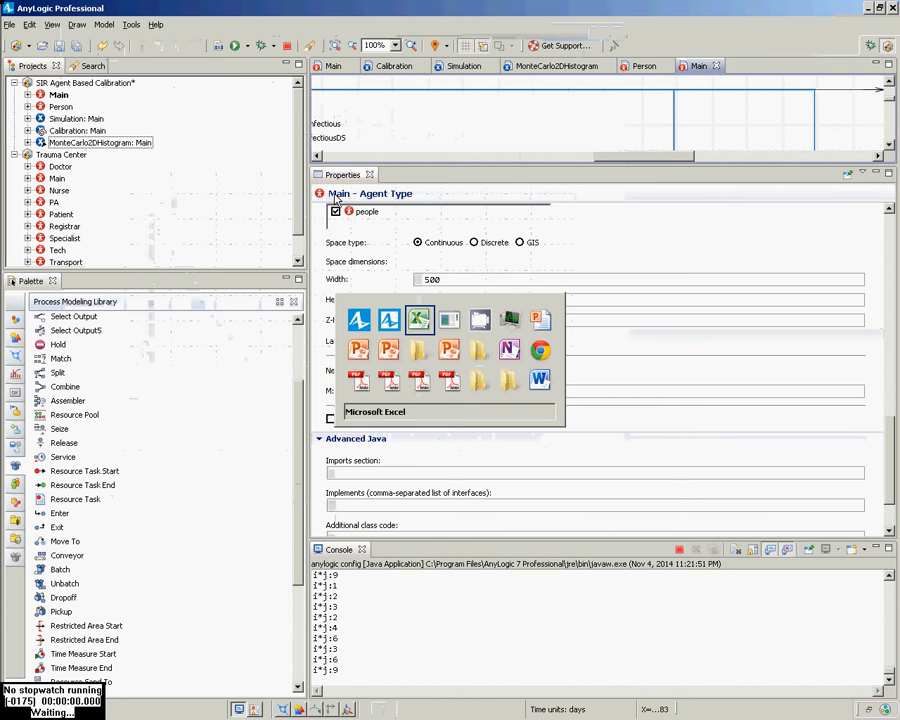
key("alt+Tab")
key("alt+Tab")
key("alt+Tab")
key("alt+Tab")
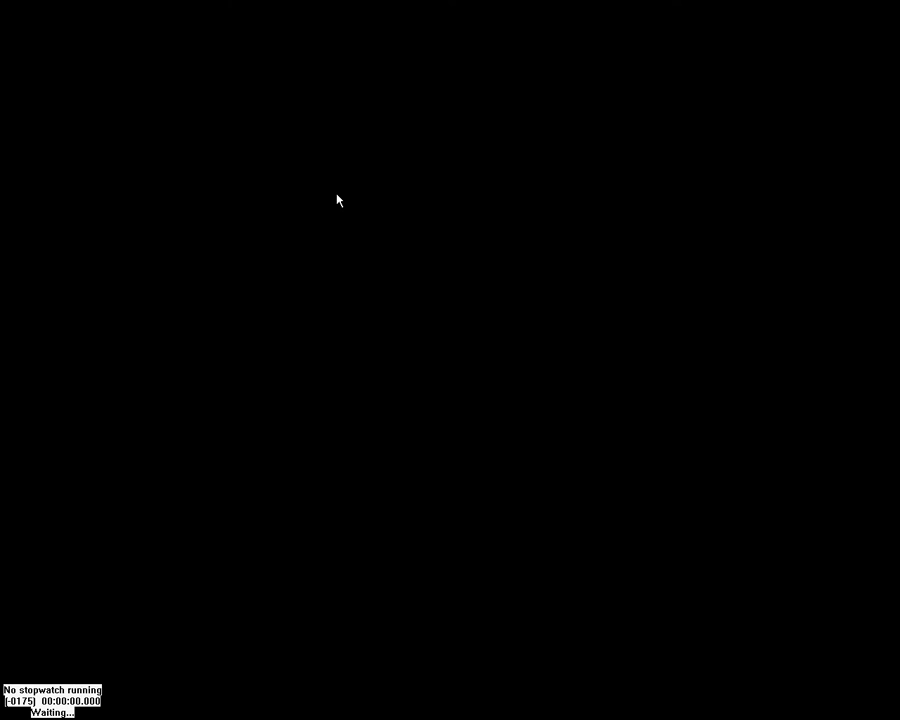
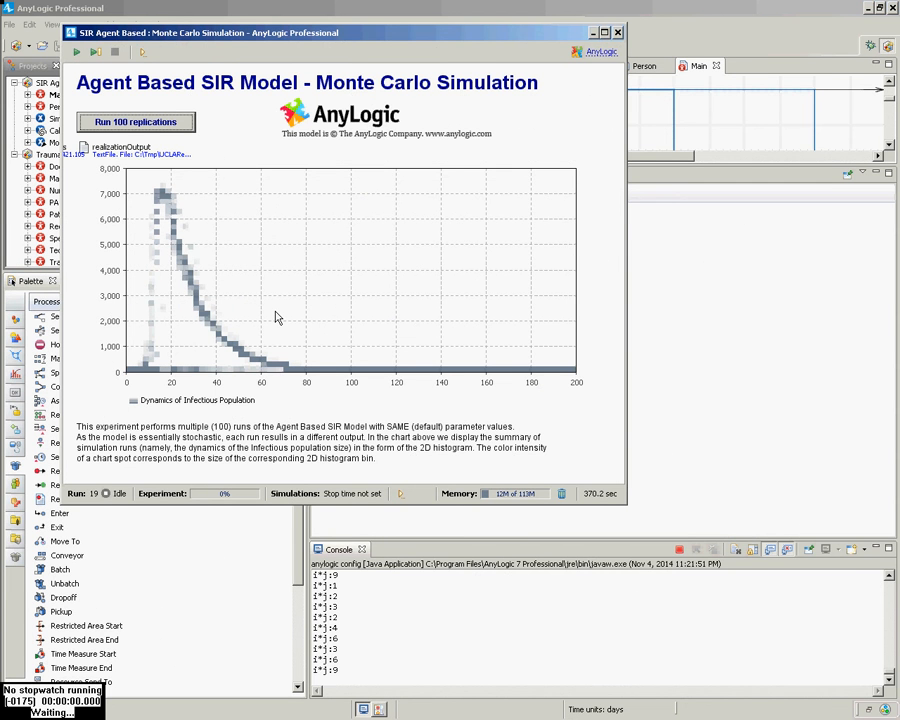
key("alt+Tab")
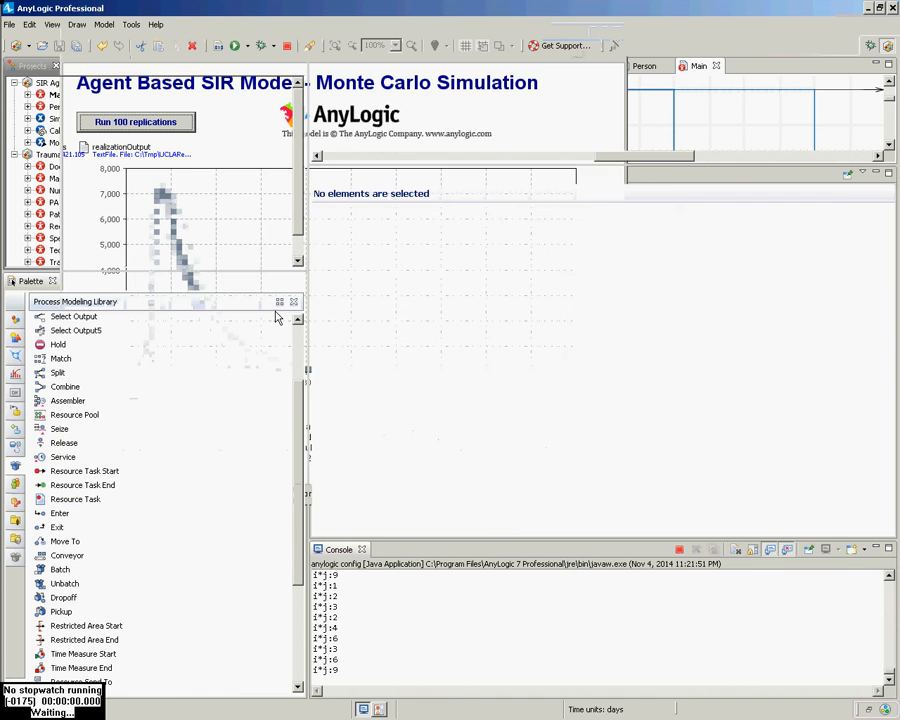
key("alt+Tab")
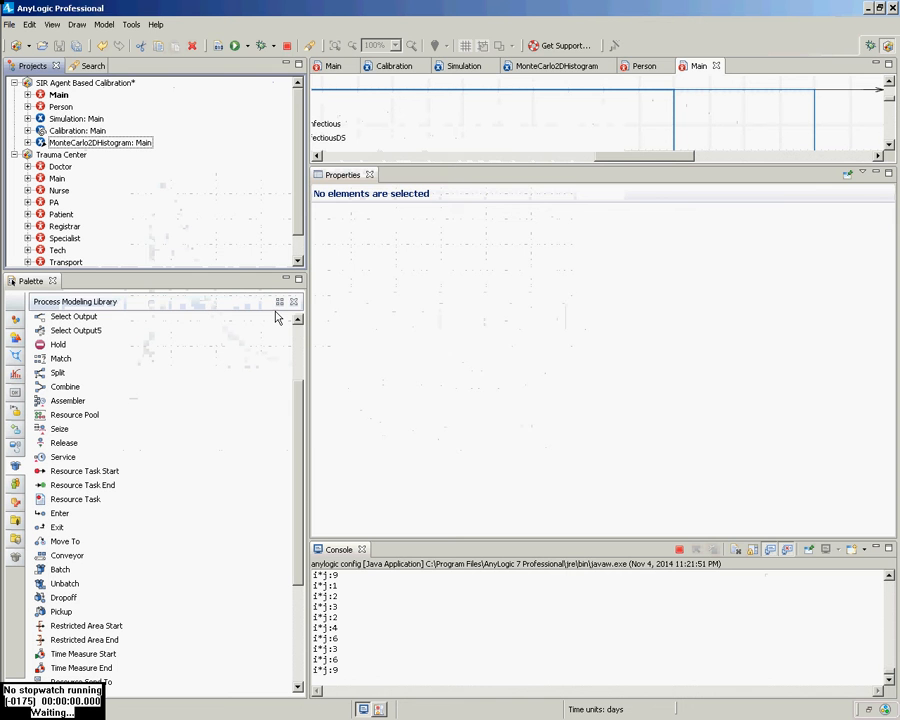
key("alt+Tab")
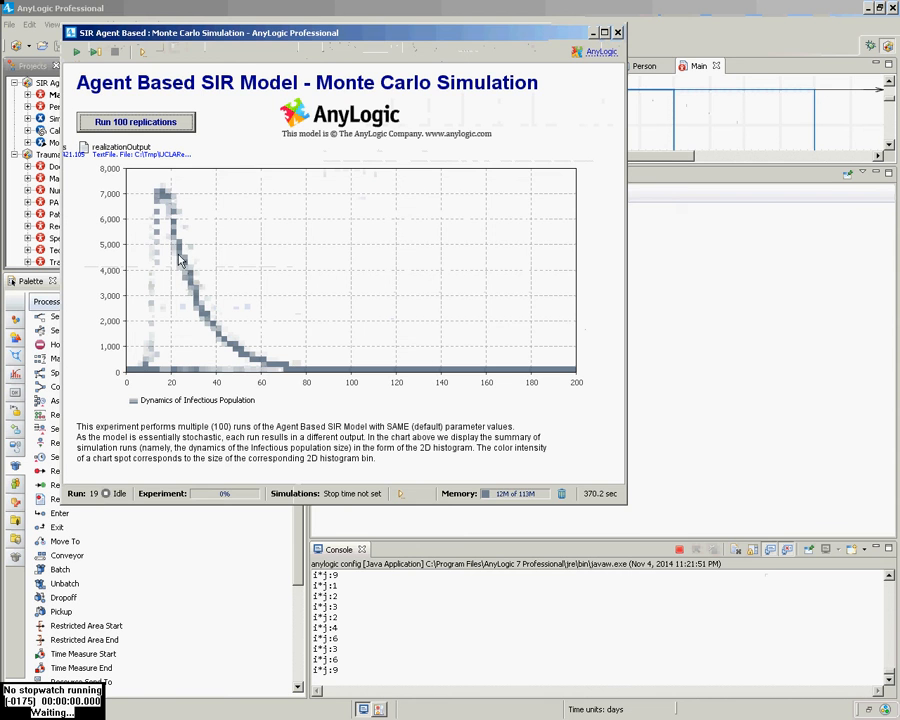
key("alt+Tab")
key("alt+Tab")
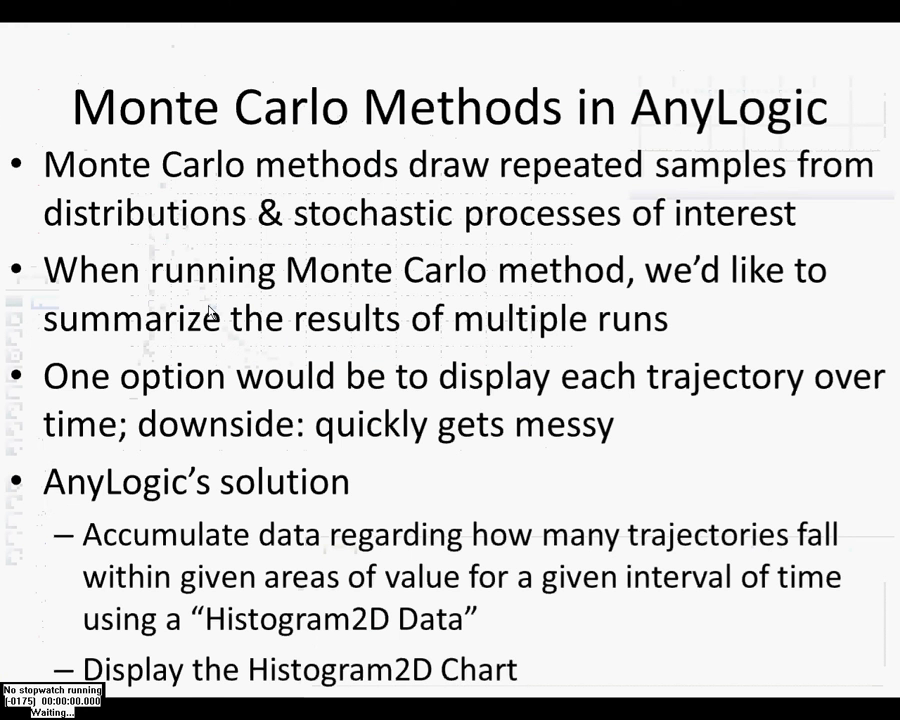
key("Right")
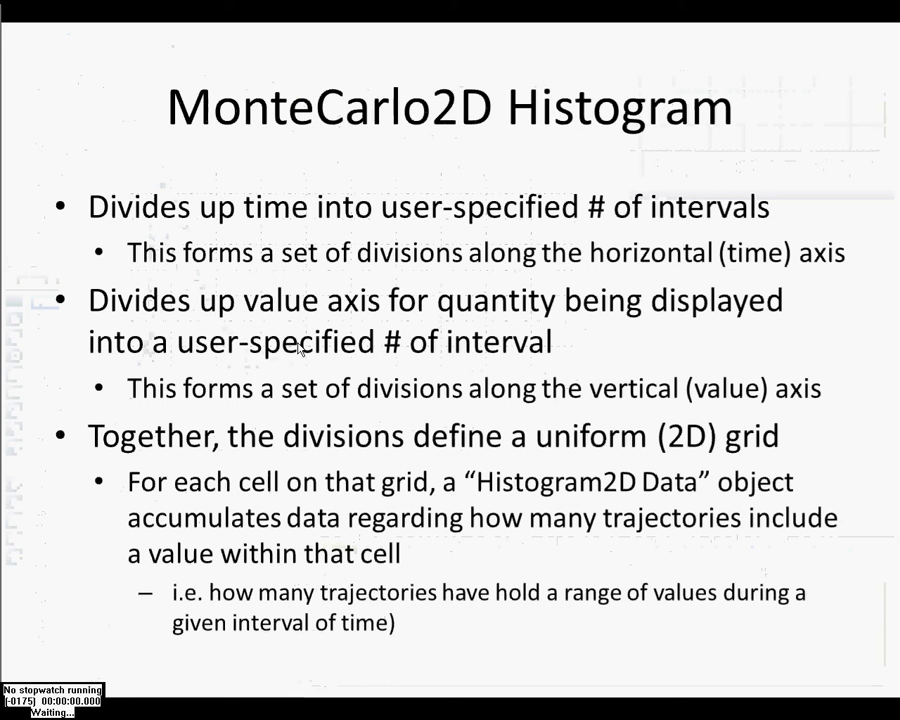
left_click(397, 407)
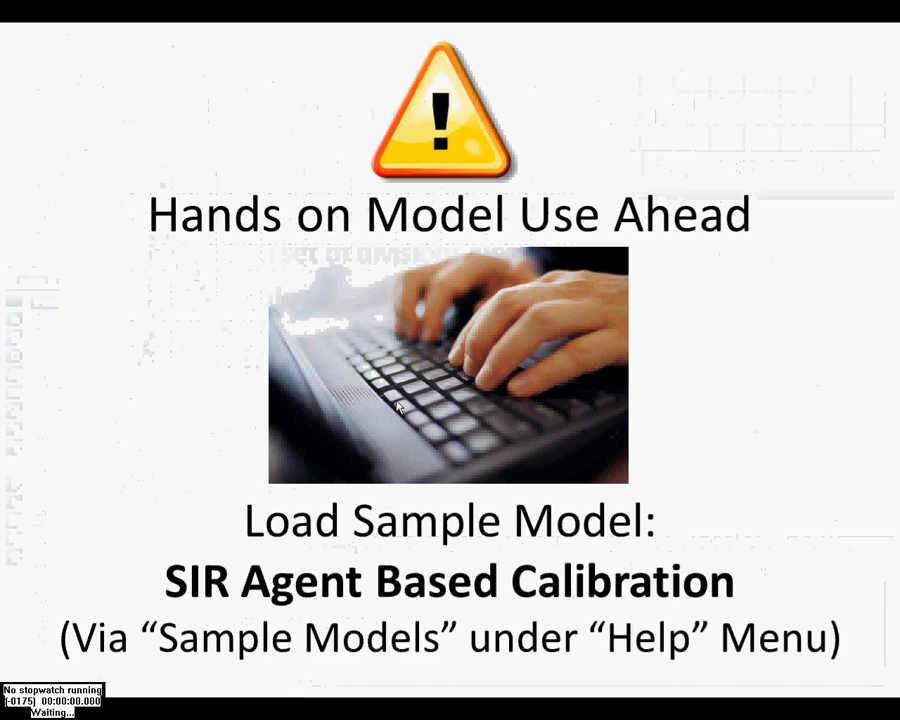
Advance the slide show to the slide on accumulating the Histogram2D dataset from other datasets
left_click(397, 407)
left_click(397, 407)
left_click(397, 407)
left_click(397, 407)
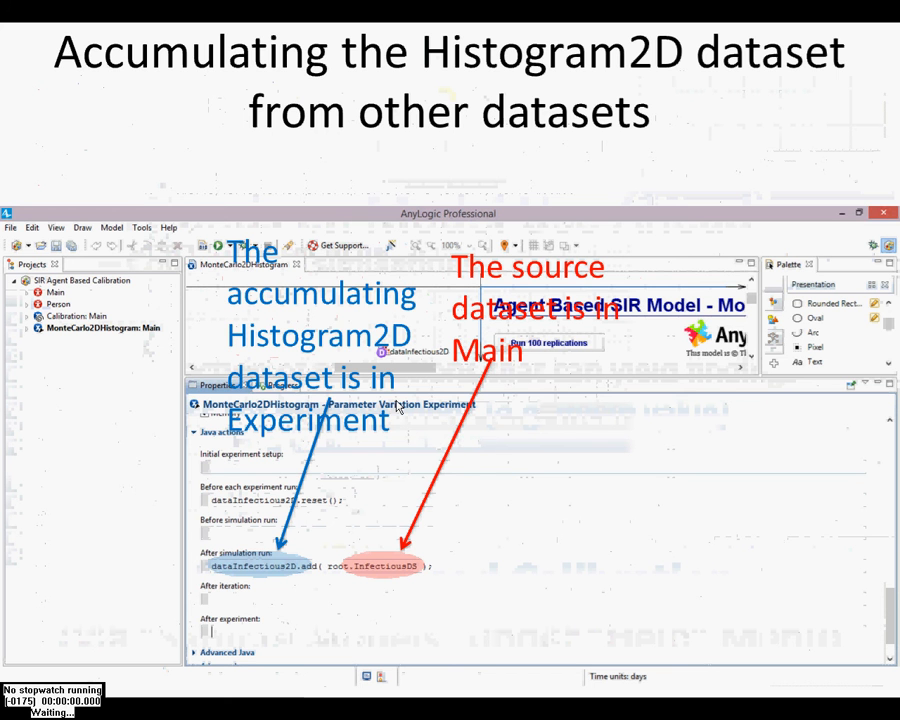
Switch to the AnyLogic model workspace, show the MonteCarlo2DHistogram experiment's properties, and enlarge the properties area
key("alt+Tab")
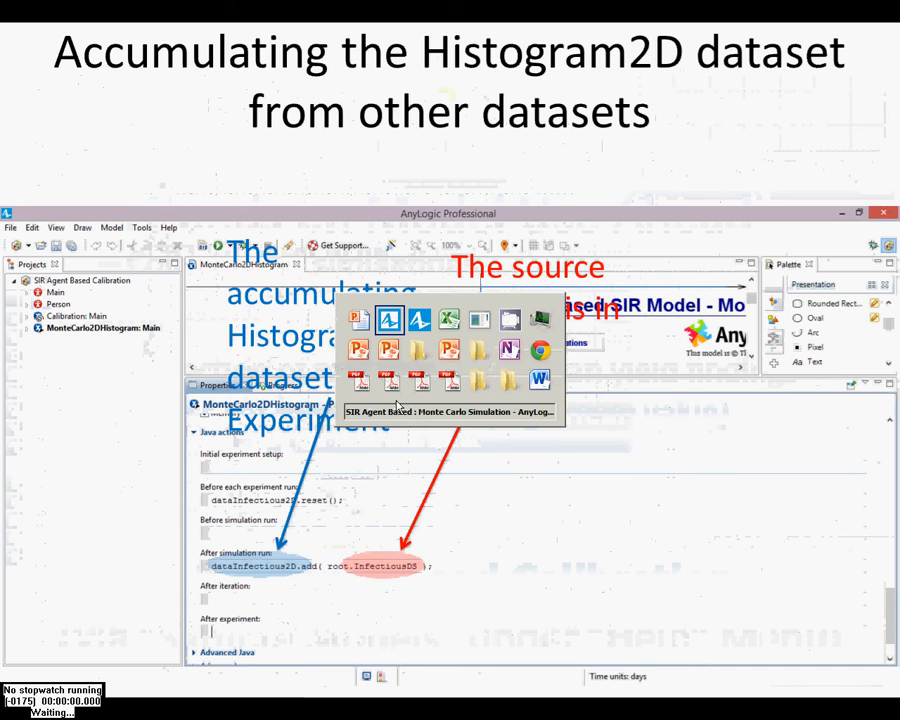
key("alt+Tab")
key("alt+Tab")
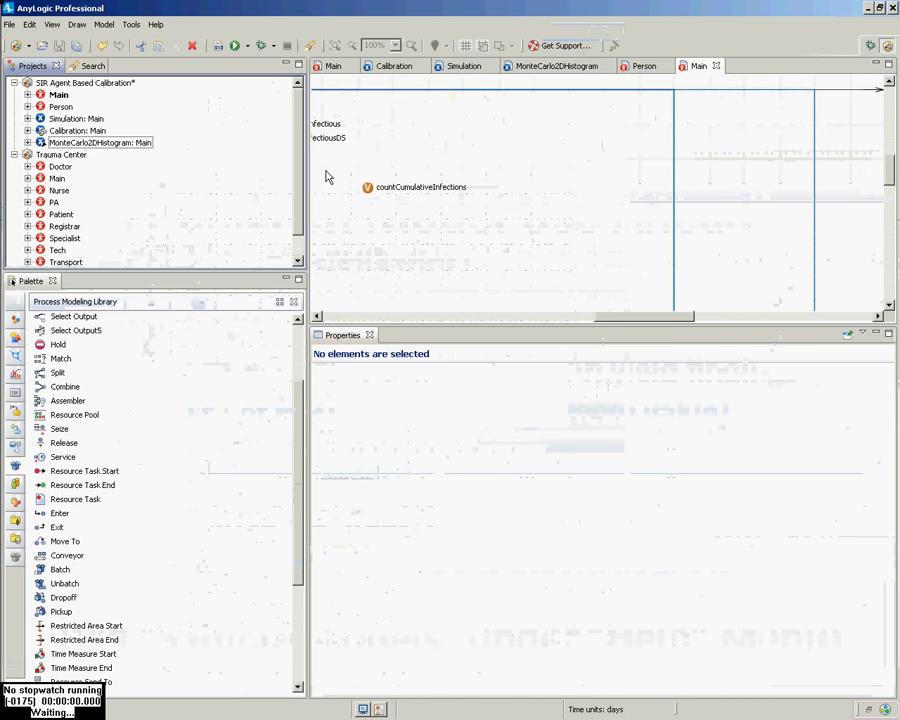
left_click(88, 144)
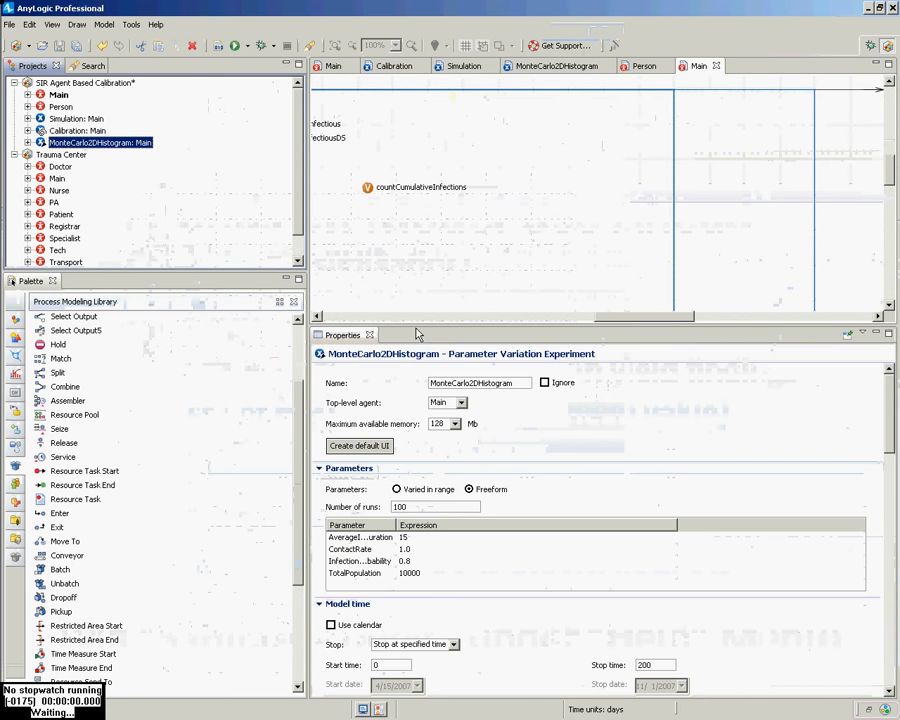
left_click_drag(413, 331, 445, 186)
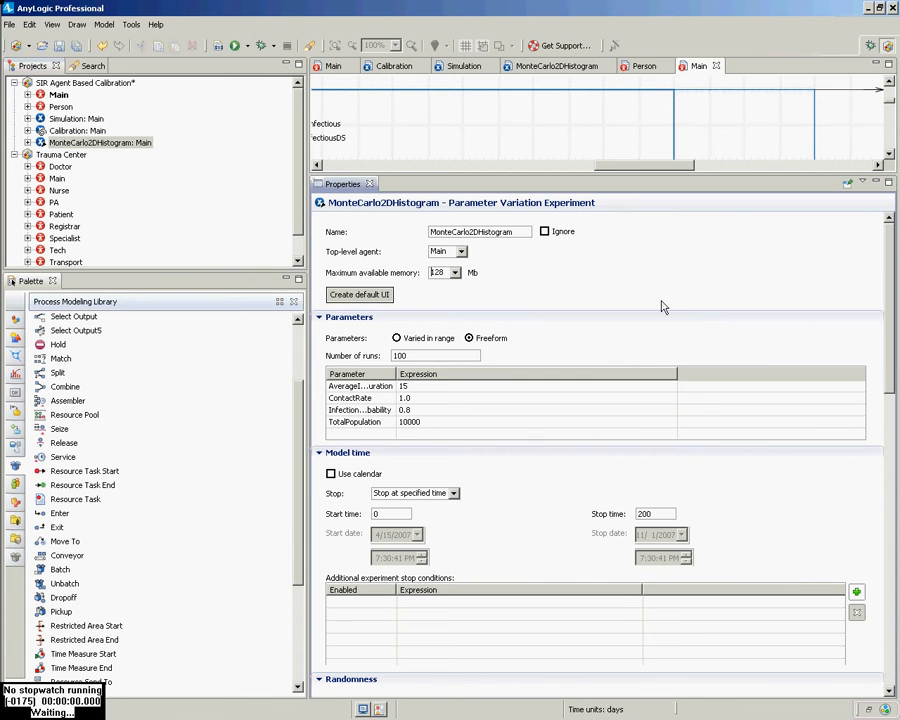
In the experiment's Randomness settings, try Fixed seed (reproducible simulation runs), and return to Random seed (unique simulation runs)
scroll(560, 330, "down", 3)
scroll(620, 363, "down", 3)
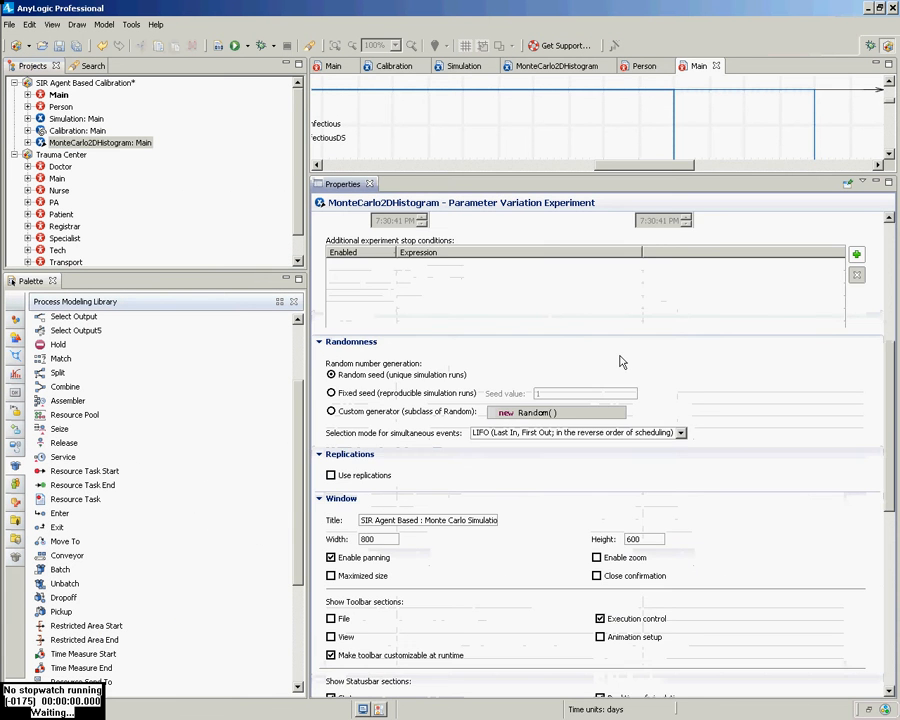
scroll(620, 363, "down", 3)
scroll(620, 361, "up", 1)
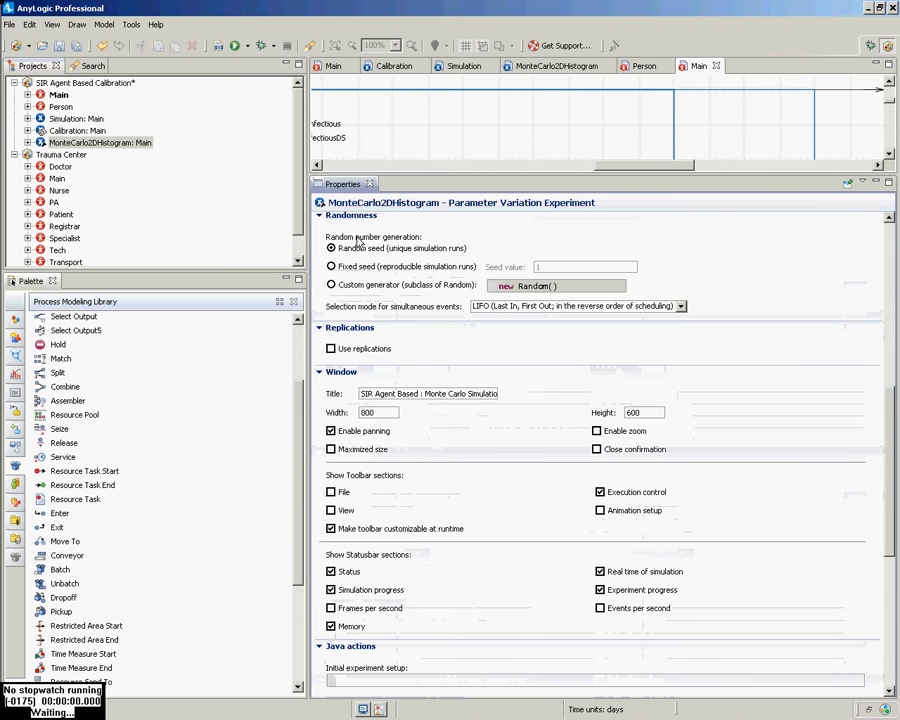
scroll(326, 252, "up", 1)
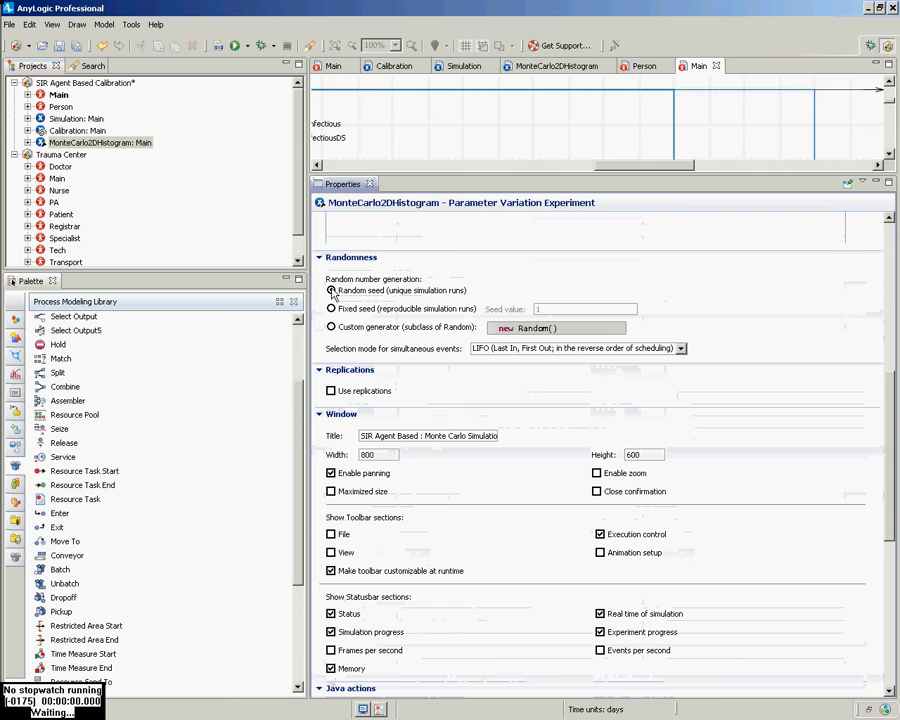
left_click(332, 309)
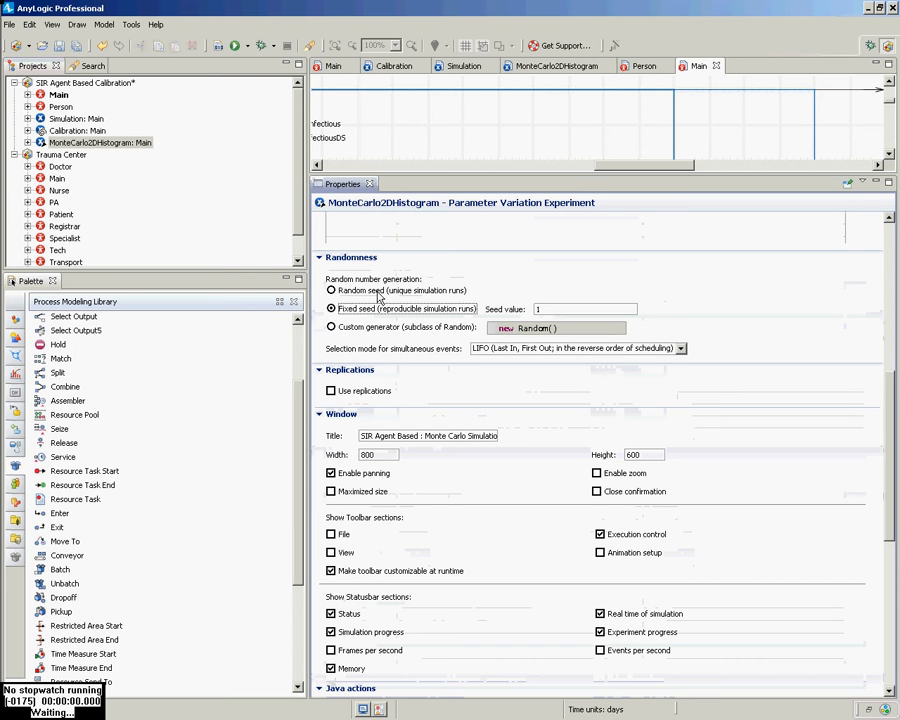
left_click(370, 291)
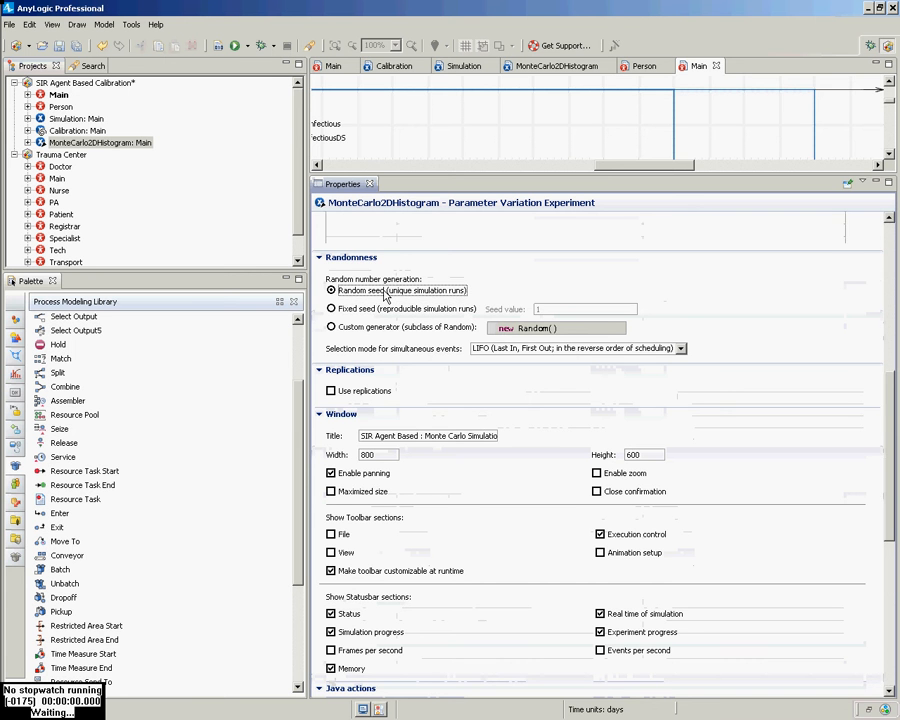
Examine the Java actions code of the MonteCarlo2DHistogram experiment
scroll(390, 305, "down", 3)
scroll(400, 315, "down", 7)
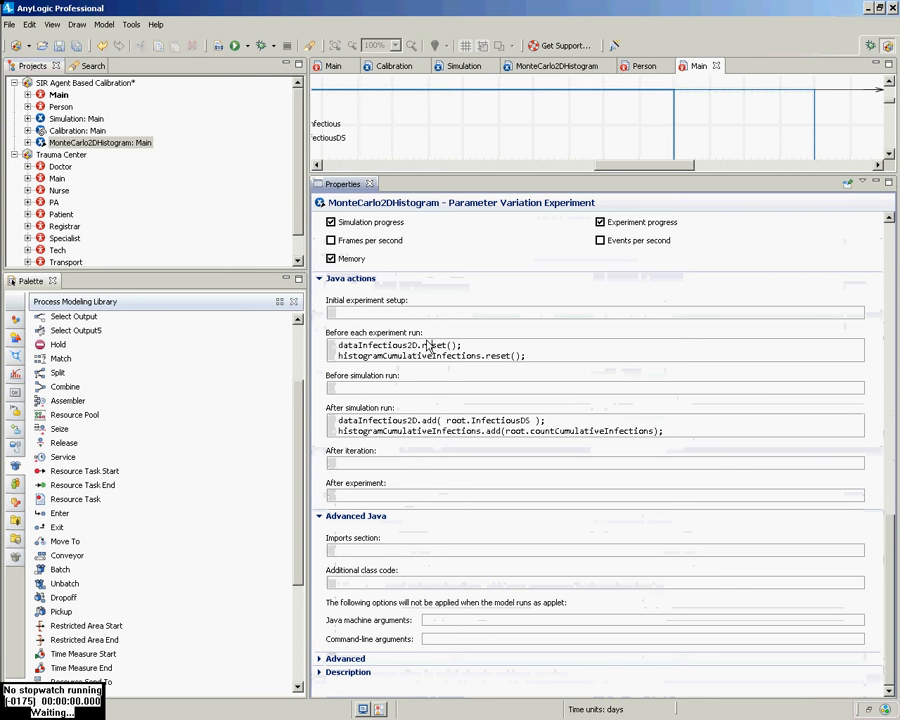
key("alt+Tab")
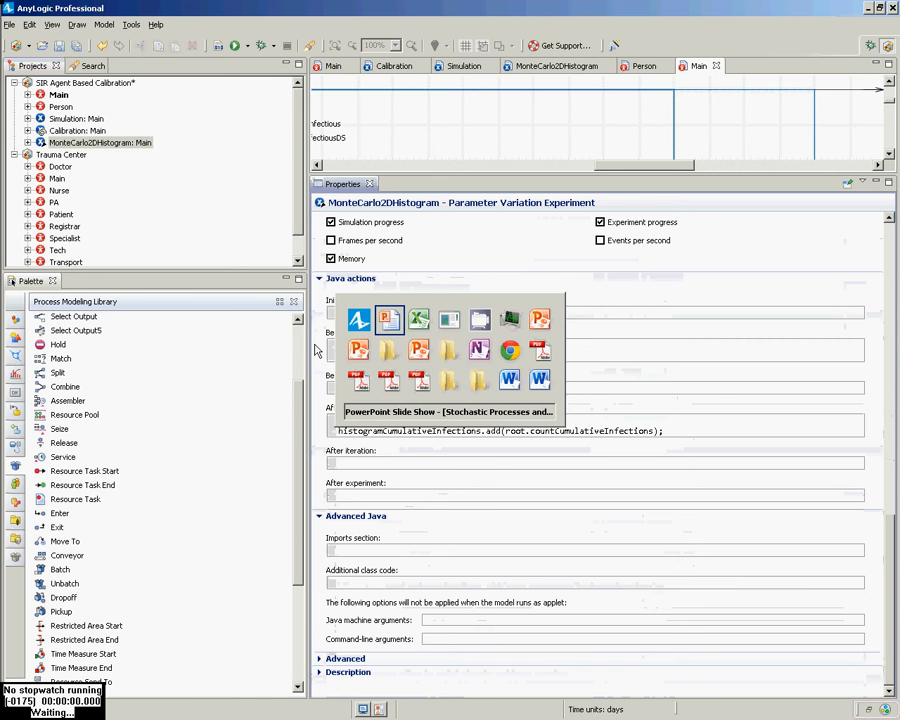
key("Escape")
right_click(110, 142)
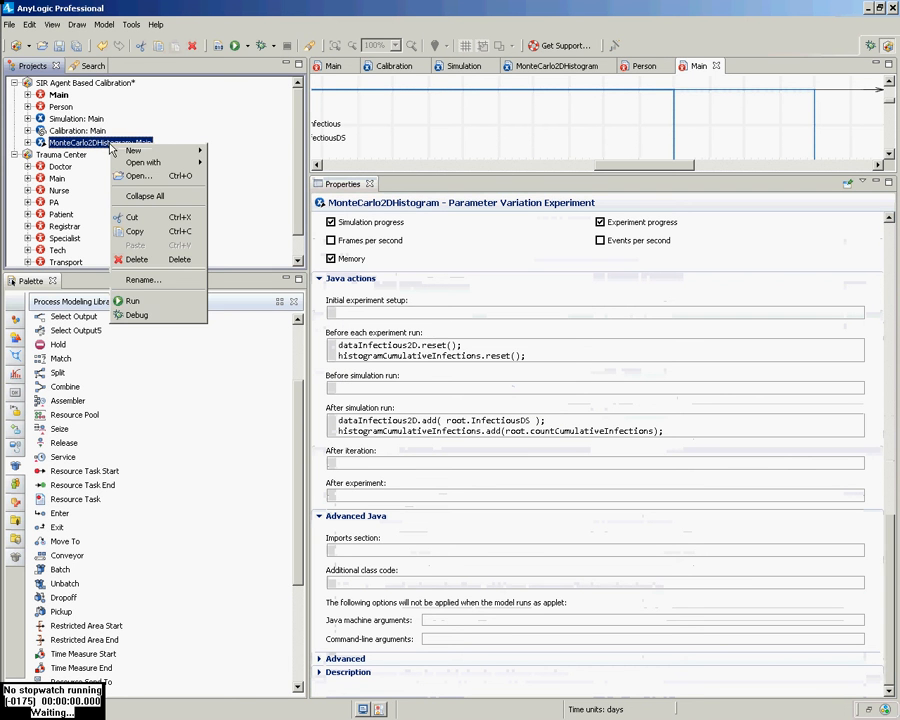
left_click(132, 300)
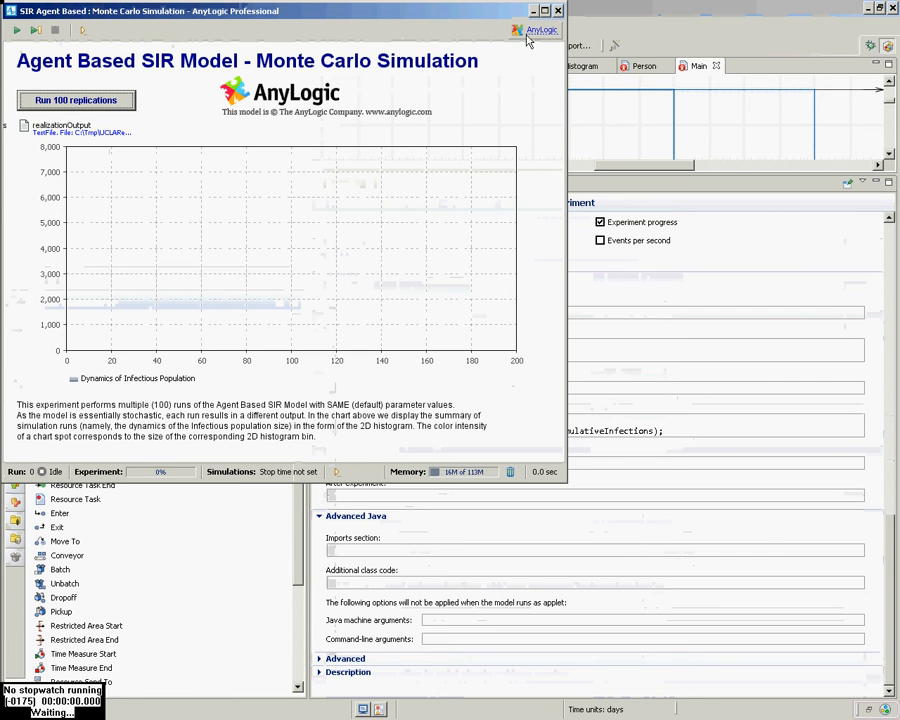
left_click(559, 11)
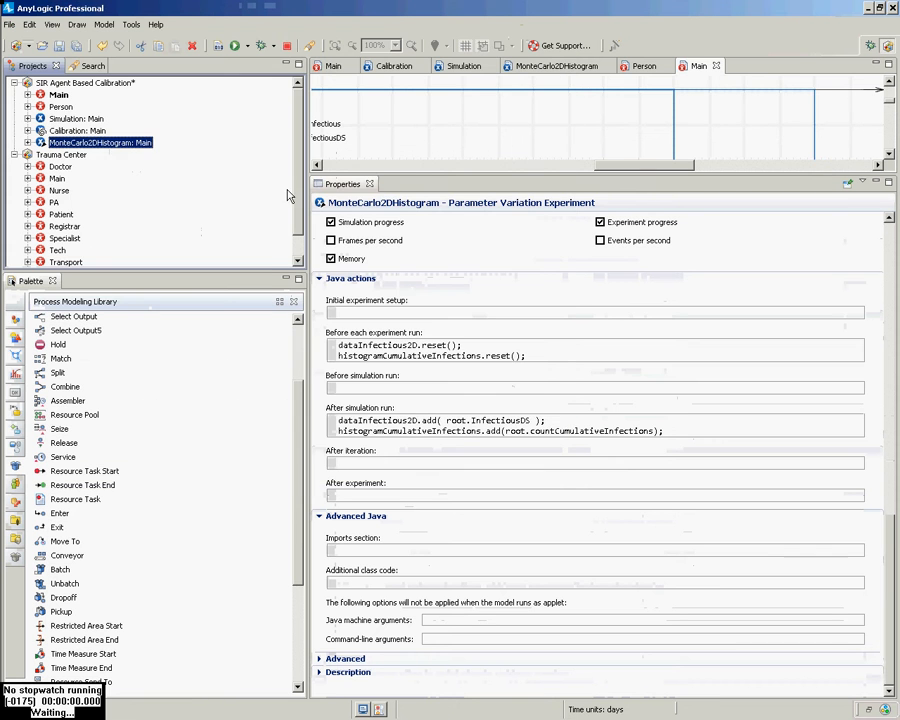
Launch the SIR Agent Based Calibration model's Simulation experiment, run it briefly to view the variables, and close its window
right_click(66, 121)
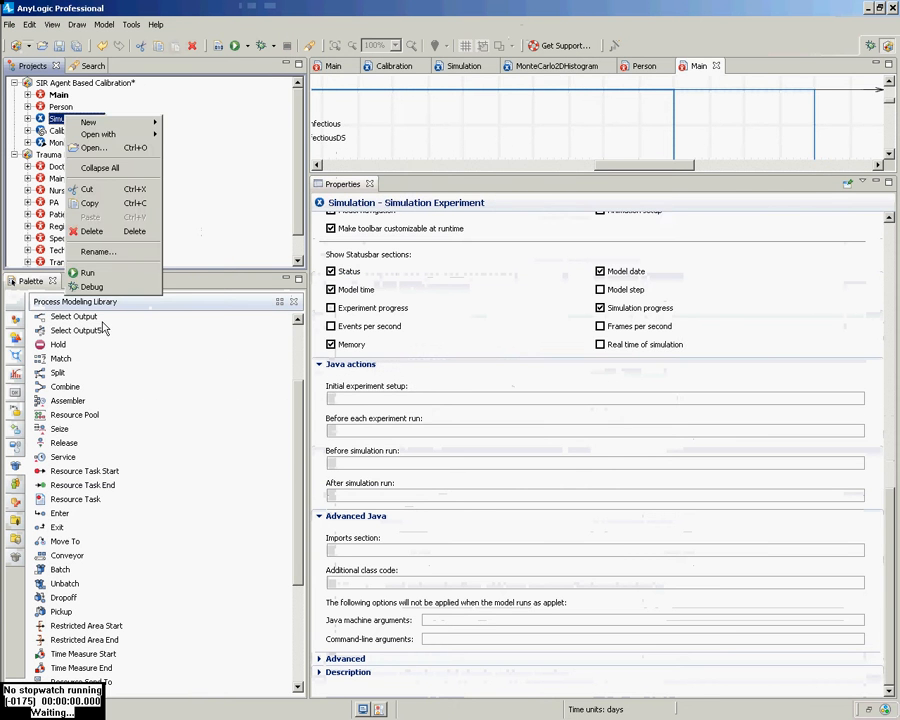
left_click(108, 327)
left_click(65, 107)
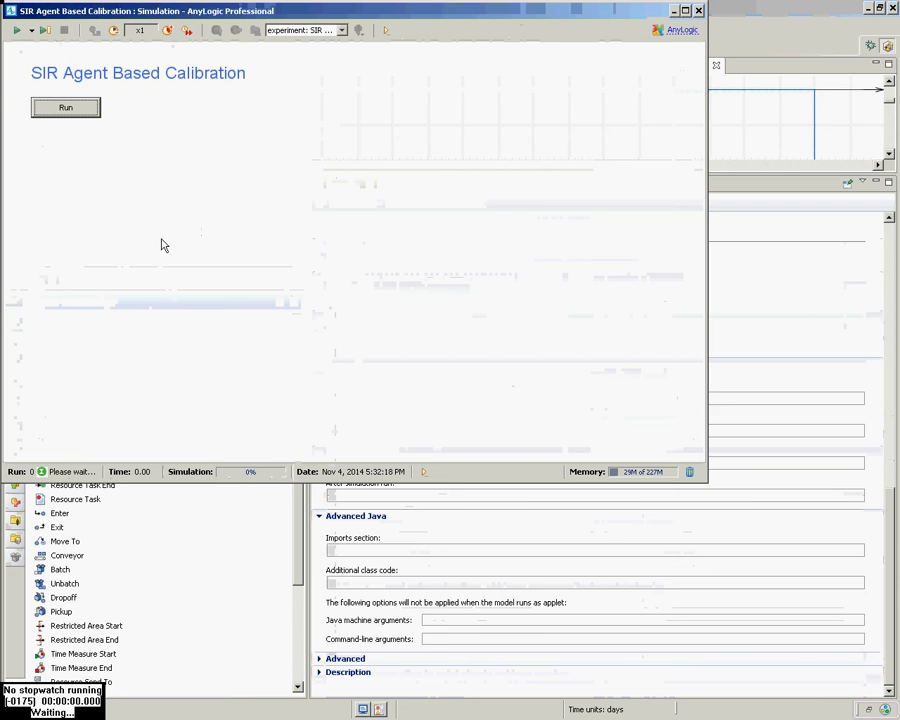
left_click(74, 112)
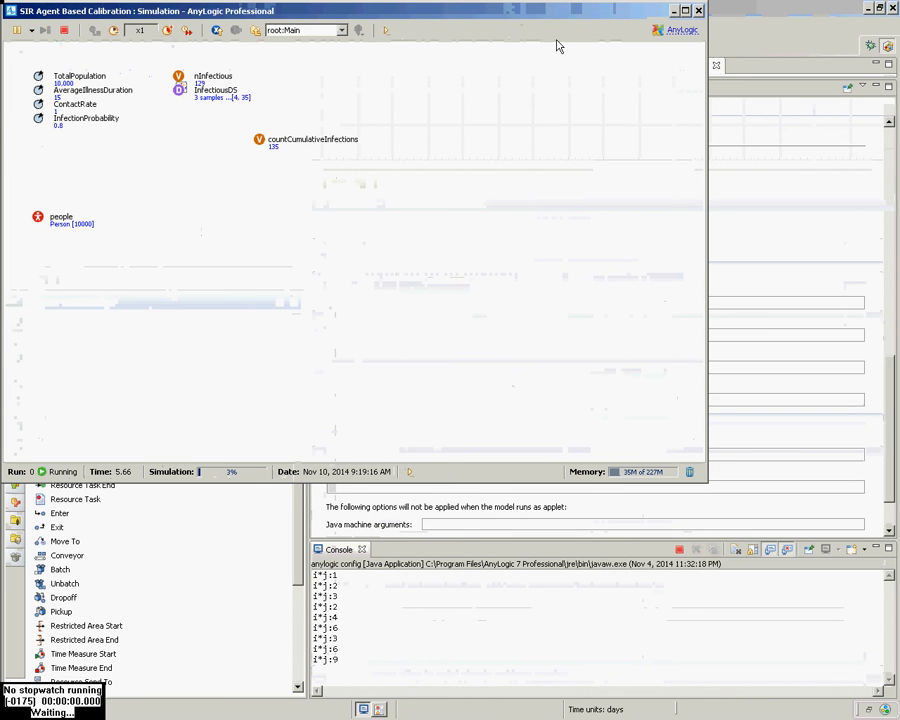
left_click(698, 12)
Launch the MonteCarlo2DHistogram experiment, start its 100 replications to view the first realization, and terminate the run from the workspace
left_click(62, 143)
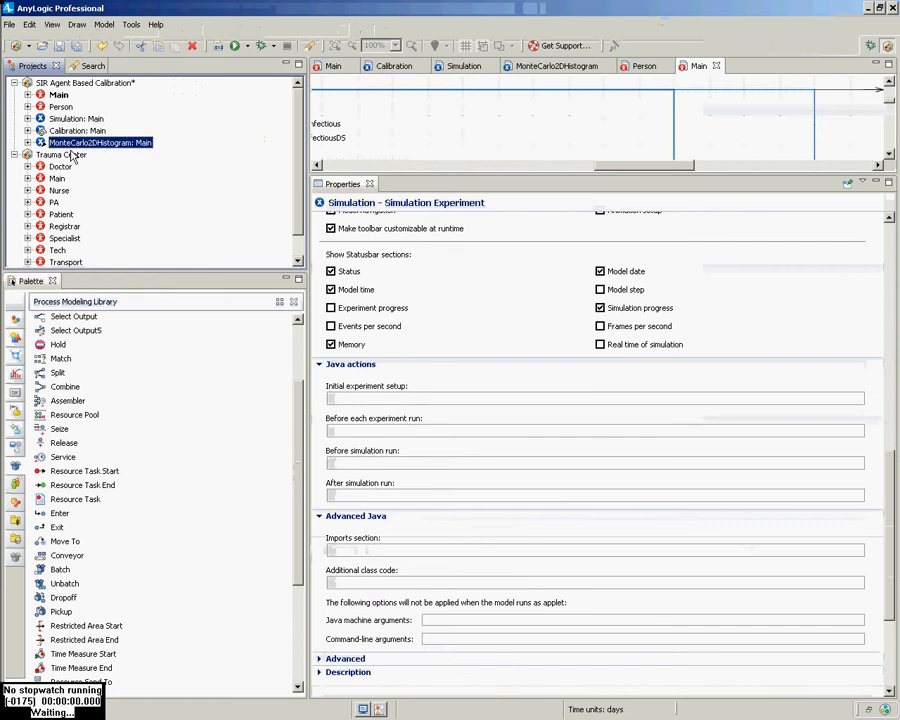
right_click(76, 142)
left_click(104, 294)
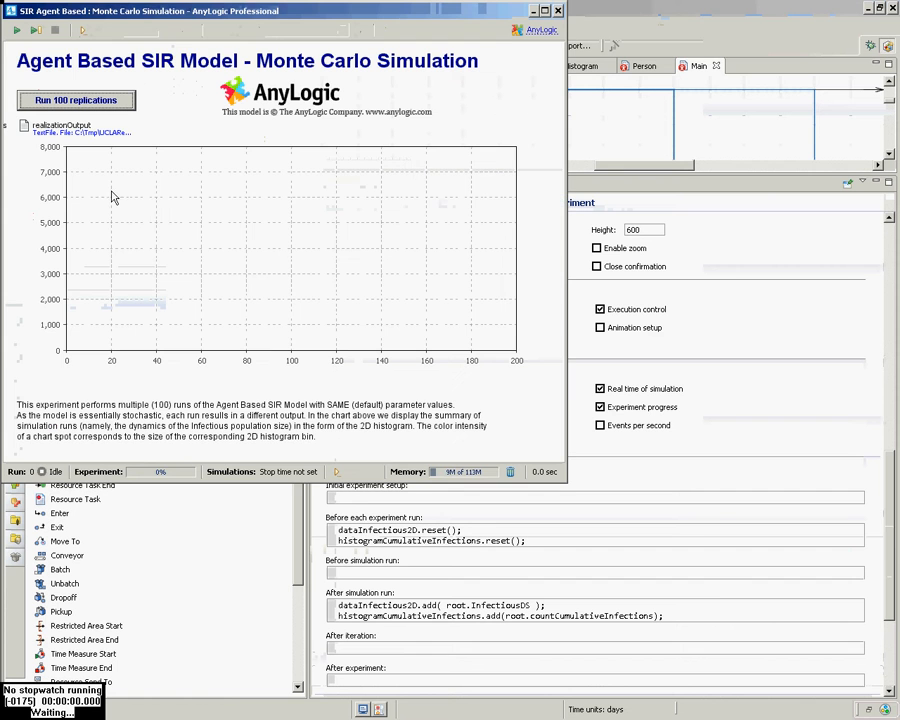
left_click(43, 107)
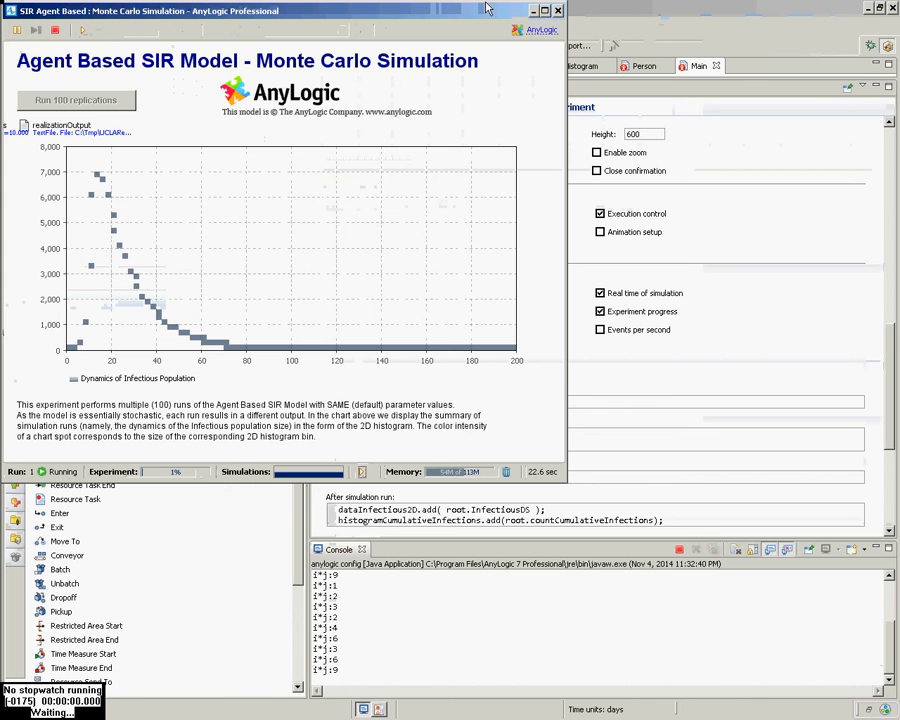
left_click(585, 9)
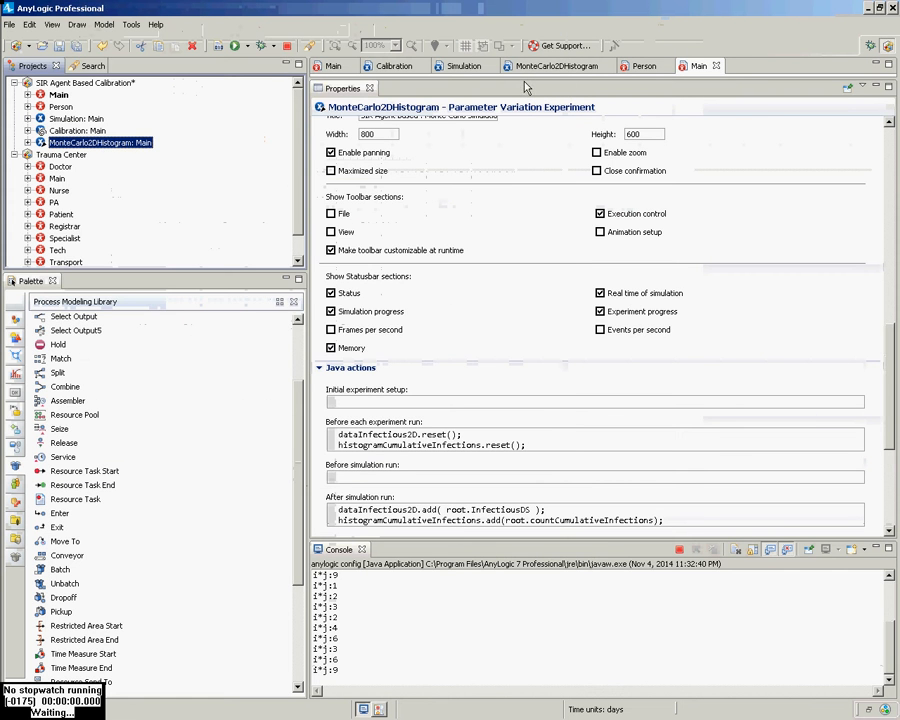
left_click(288, 48)
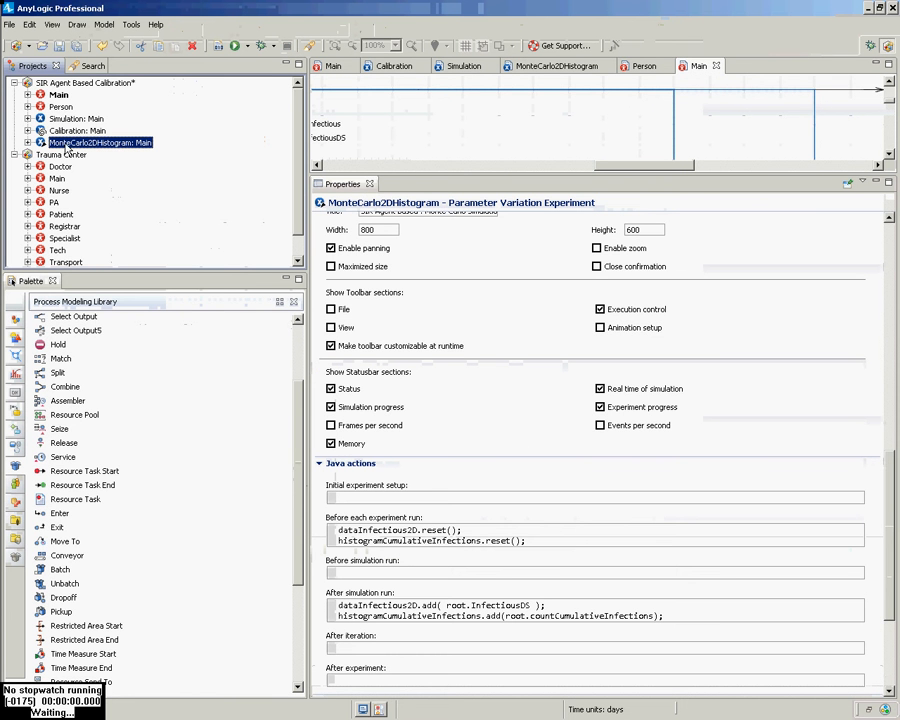
Examine the experiment's Java actions, highlighting dataInfectious2D and histogramCumulativeInfections in the reset code and histogramCumulativeInfections in the after-simulation-run code
scroll(820, 316, "down", 5)
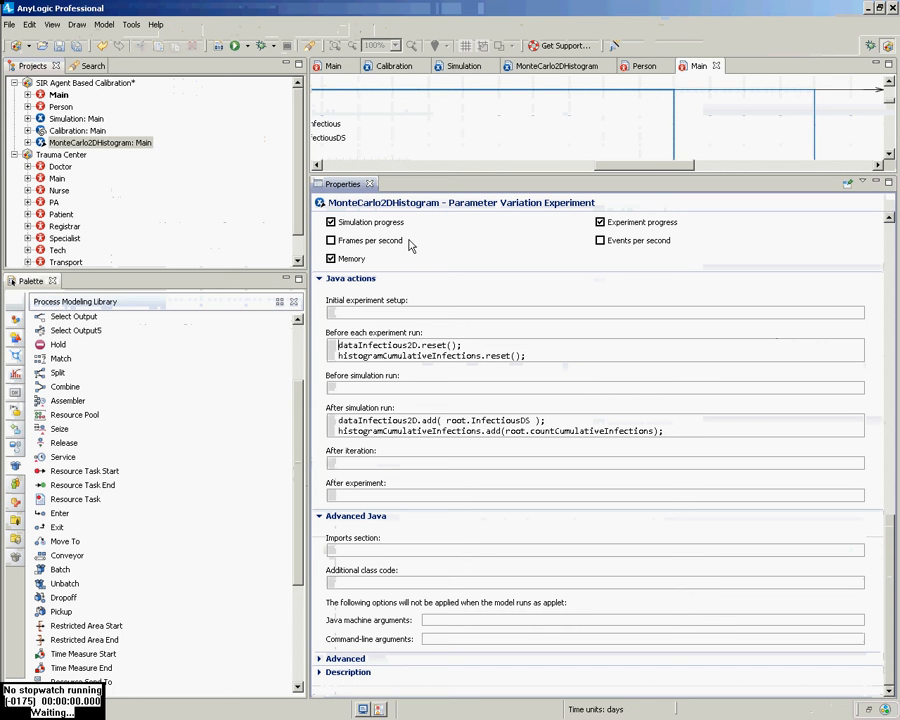
double_click(366, 346)
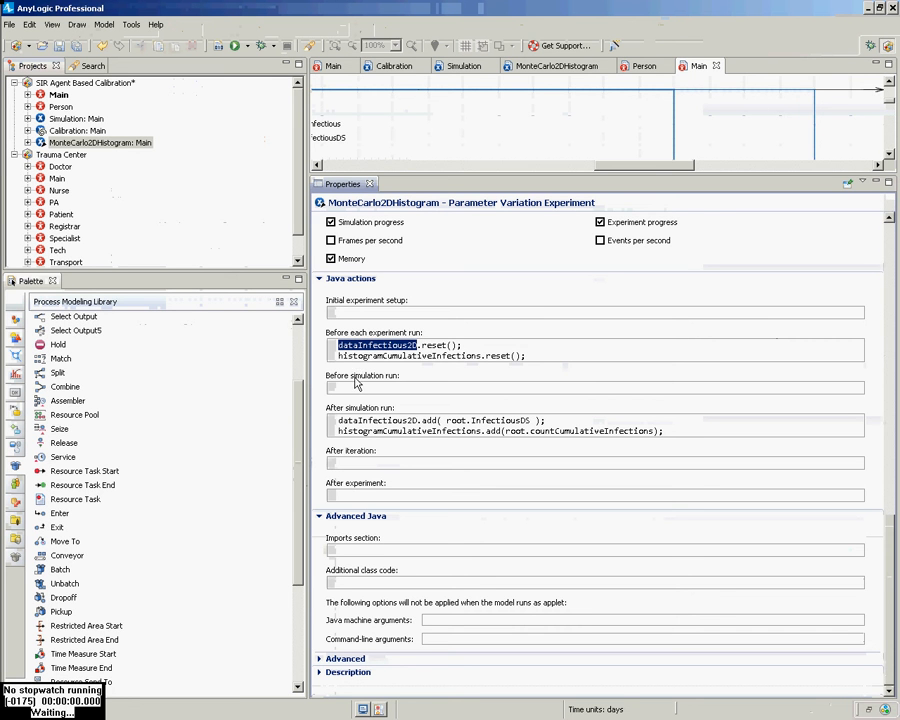
left_click(362, 357)
double_click(362, 357)
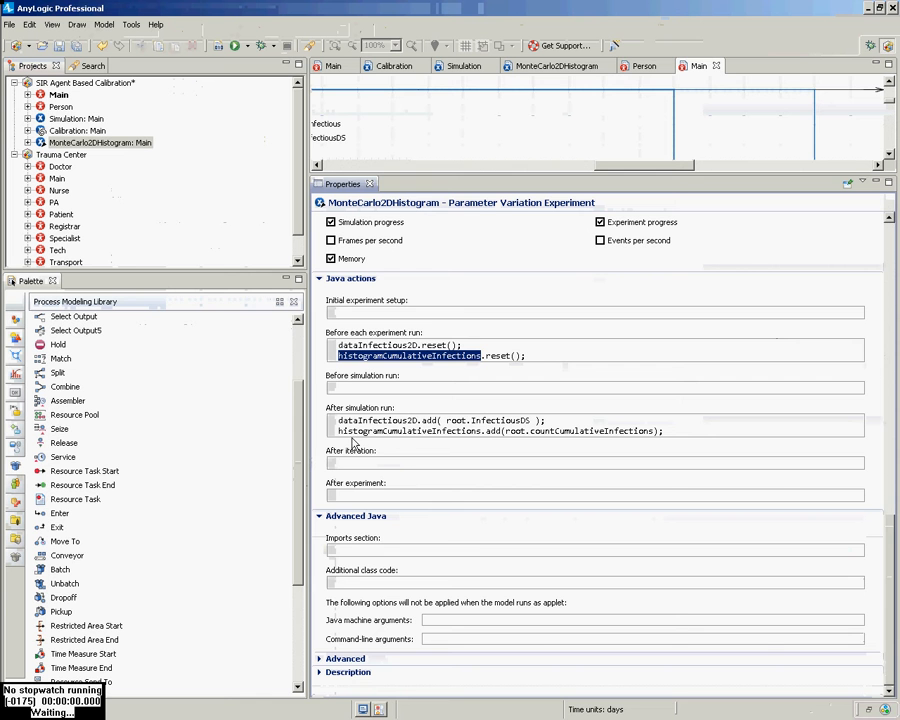
left_click(403, 430)
double_click(403, 430)
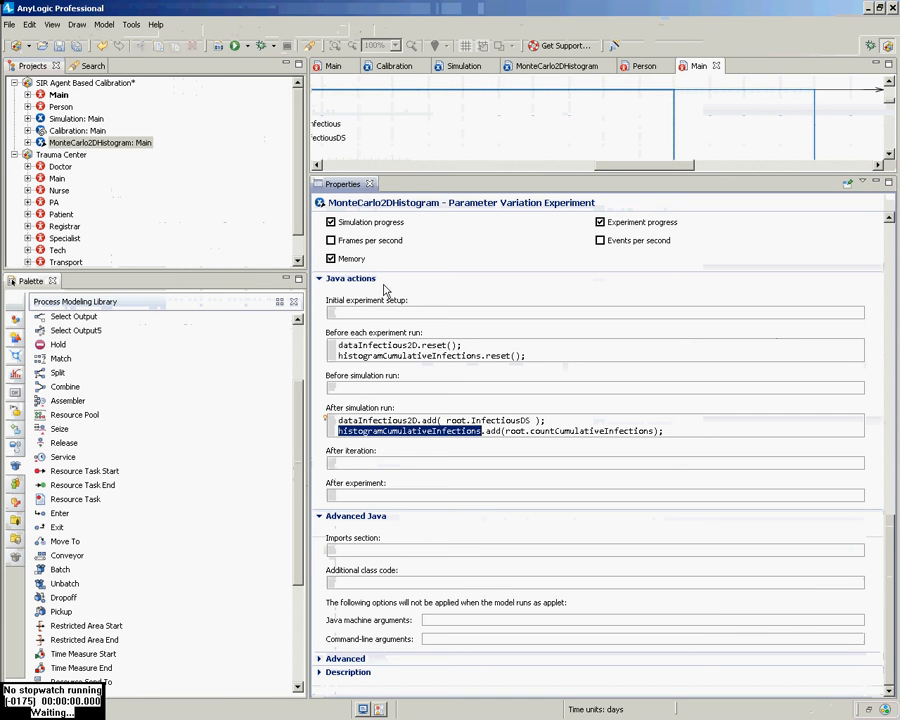
left_click(406, 420)
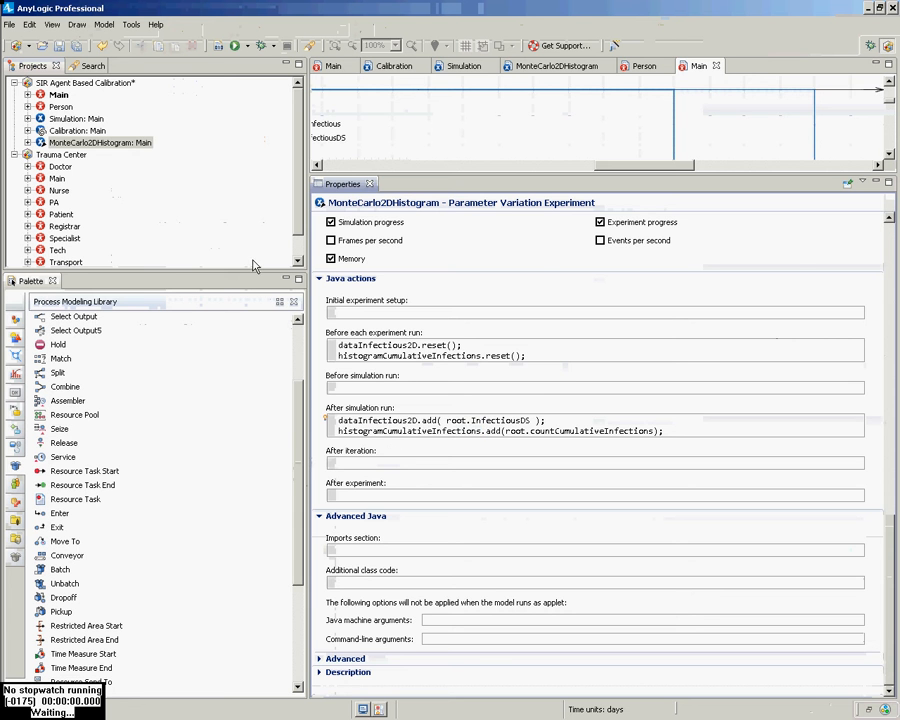
Run the MonteCarlo2DHistogram experiment's 100 replications again and close the simulation window partway through
right_click(94, 132)
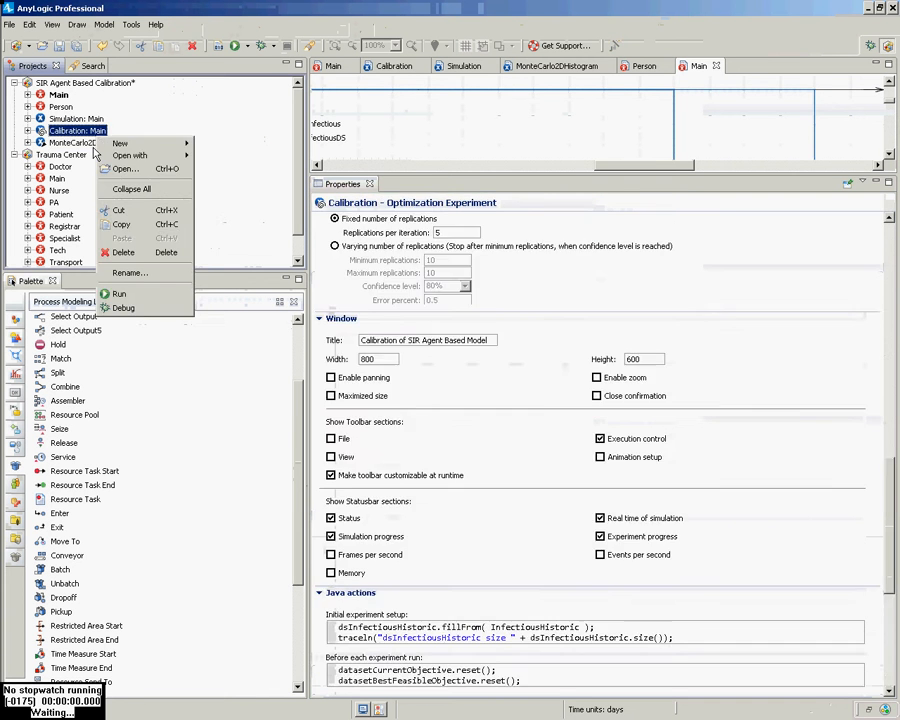
right_click(92, 143)
left_click(150, 305)
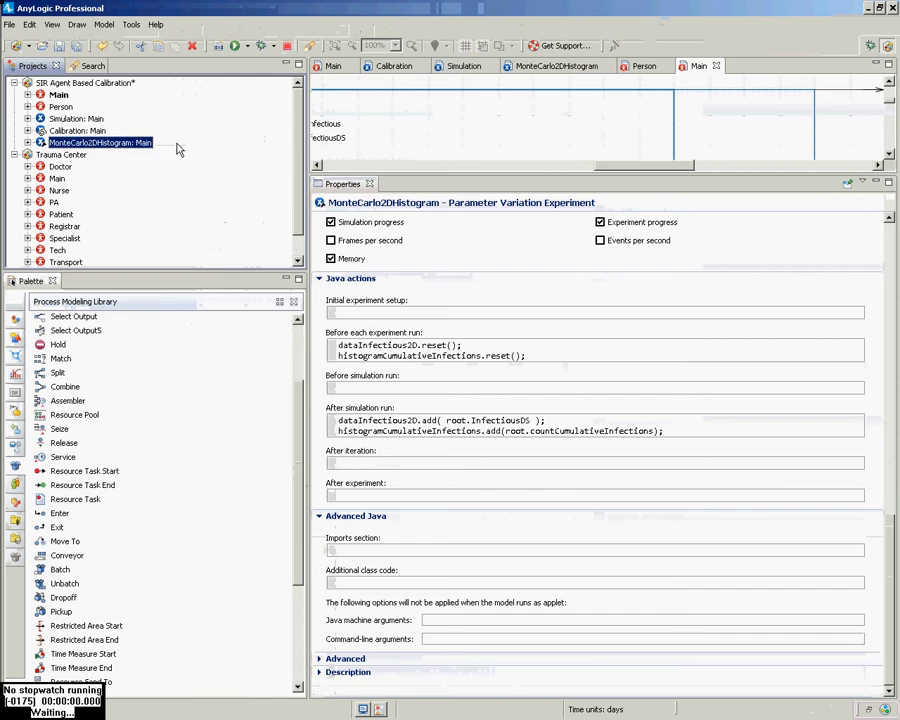
left_click(100, 104)
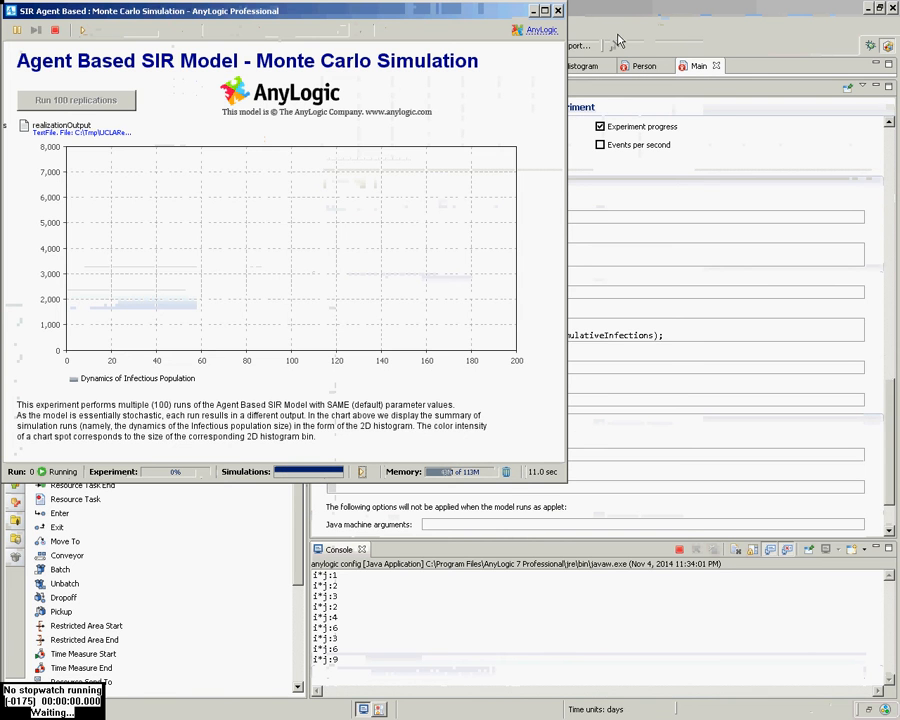
left_click(557, 12)
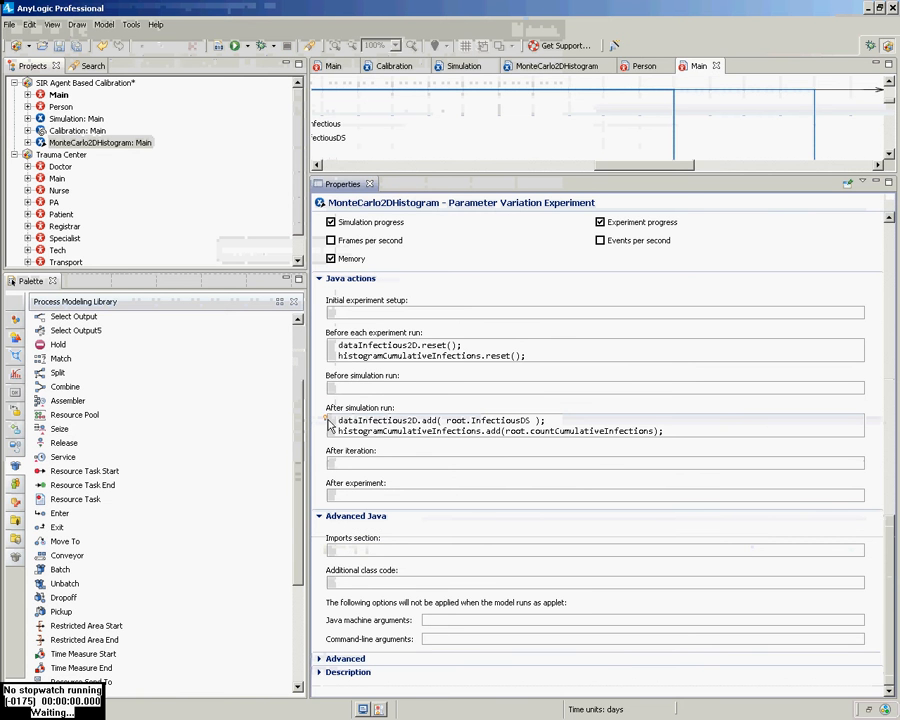
Highlight InfectiousDS, countCumulativeInfections and the histogramCumulativeInfections.add call in the after-simulation-run code to examine how results are accumulated
mouse_move(329, 423)
key("Right")
key("ctrl+shift+Right")
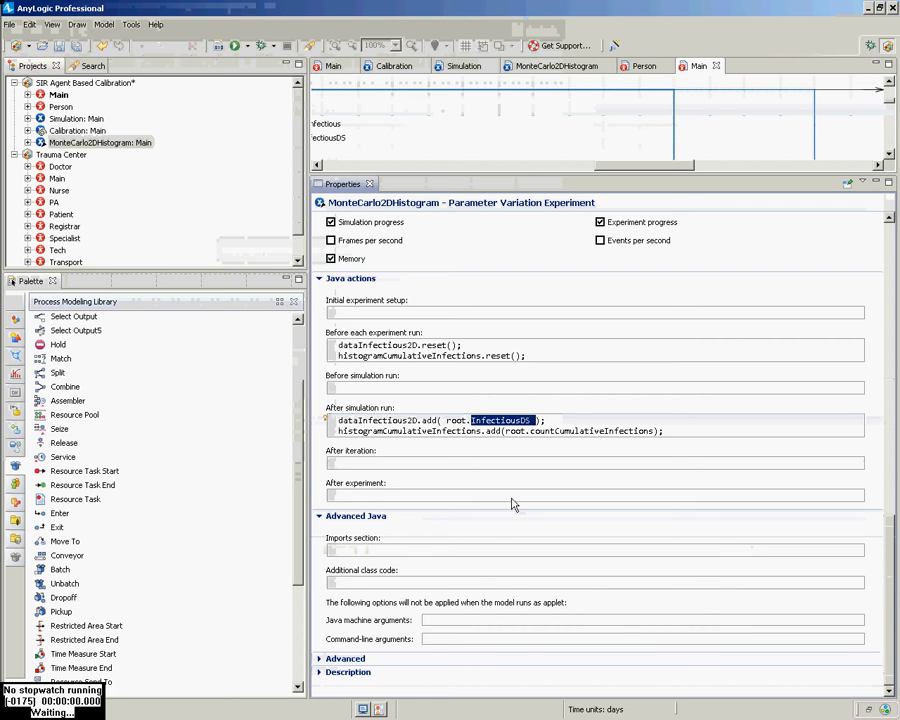
key("shift+Left")
left_click_drag(530, 432, 653, 444)
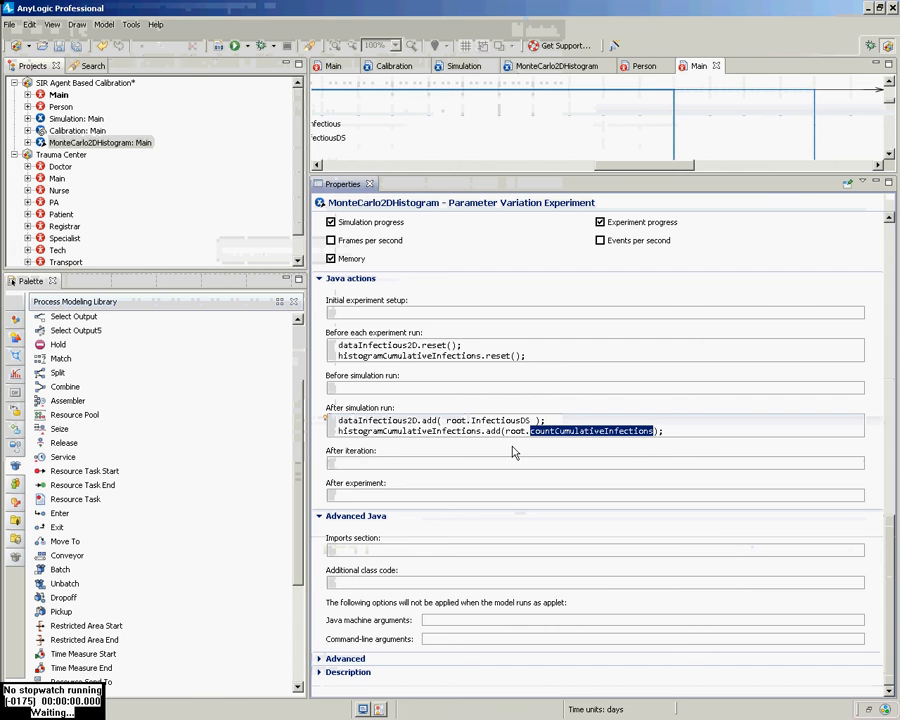
left_click_drag(340, 432, 478, 498)
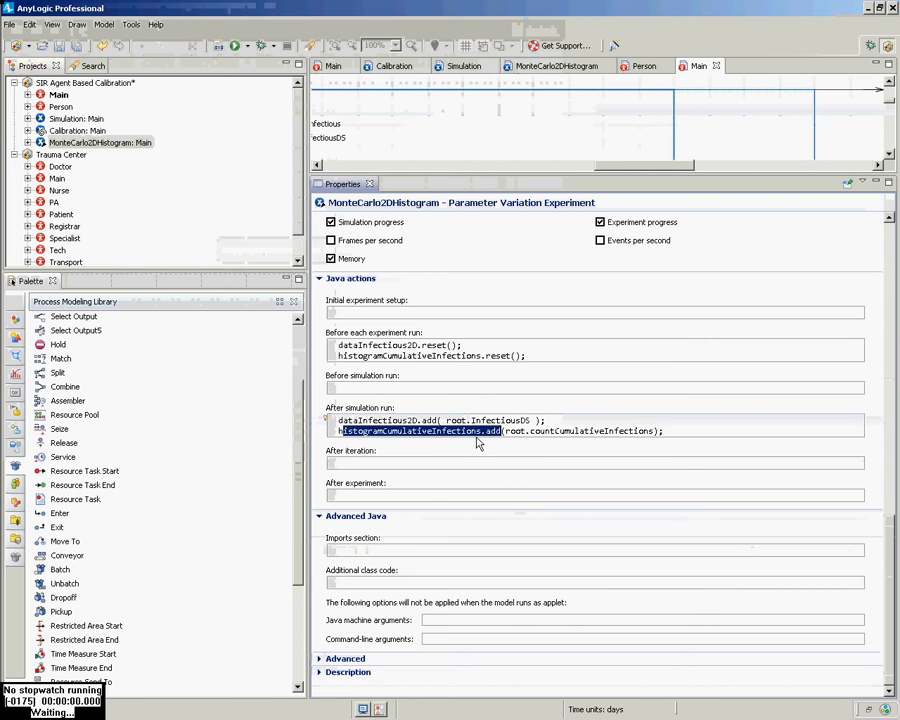
Highlight dataInfectious2D, histogramCumulativeInfections and InfectiousDS in the MonteCarlo2DHistogram experiment's after-simulation-run code to trace which data is added where
double_click(477, 437)
double_click(385, 421)
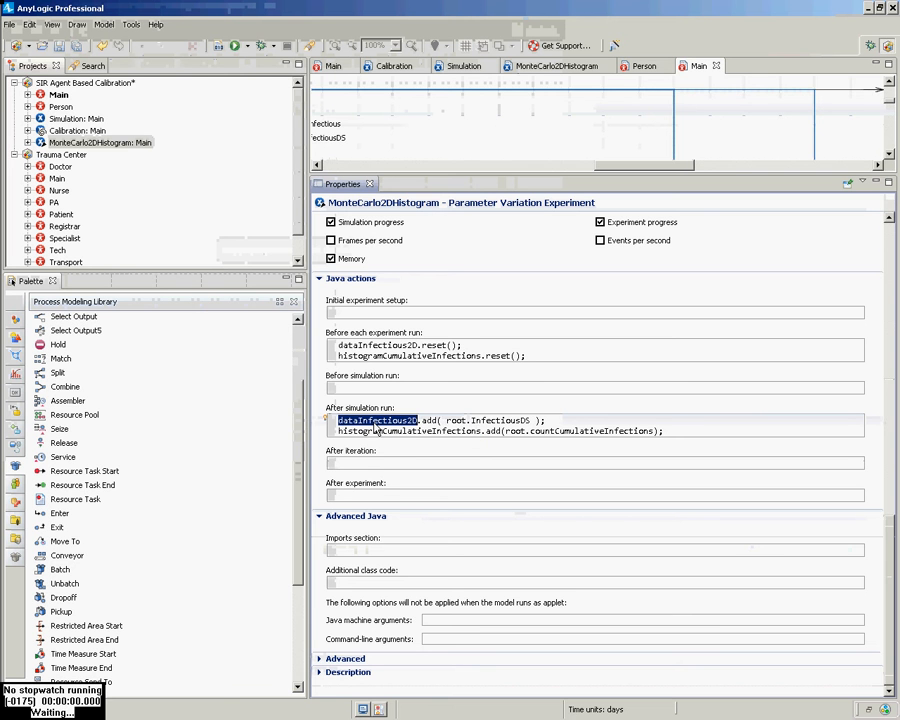
double_click(392, 432)
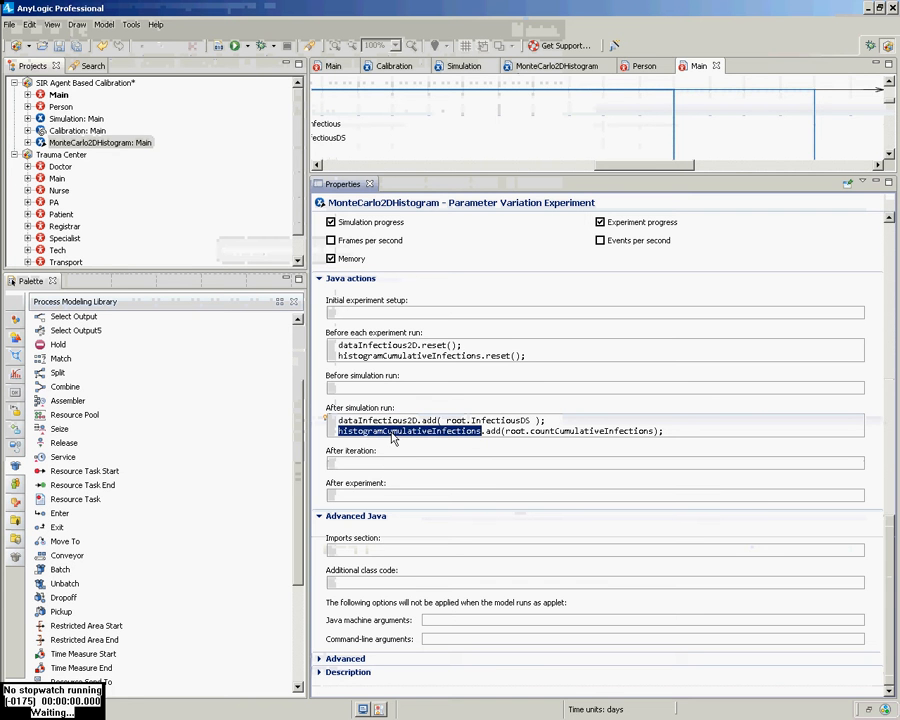
left_click(398, 434)
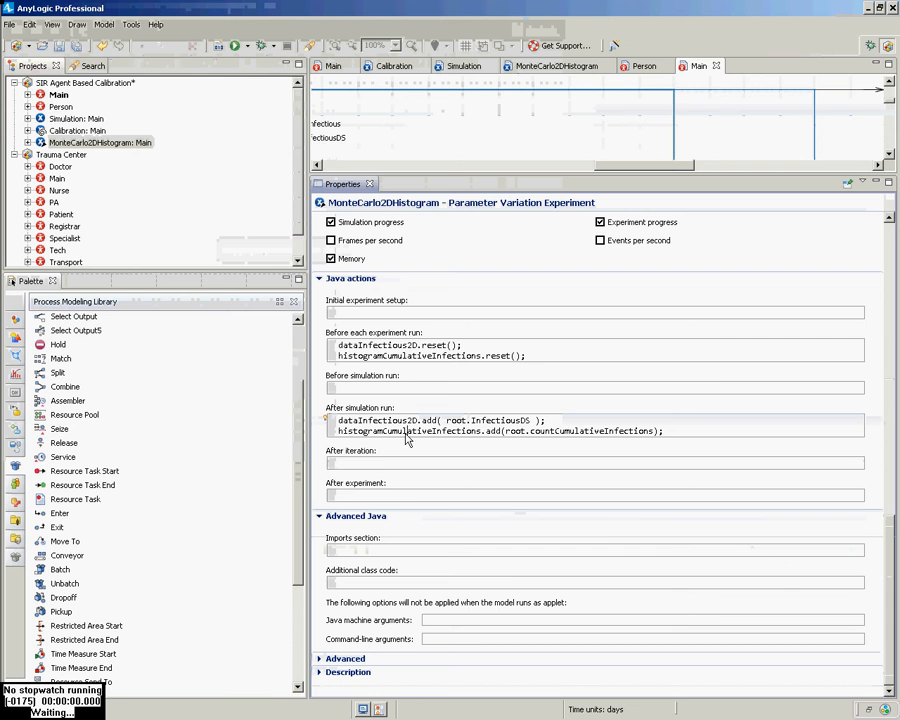
left_click(455, 421)
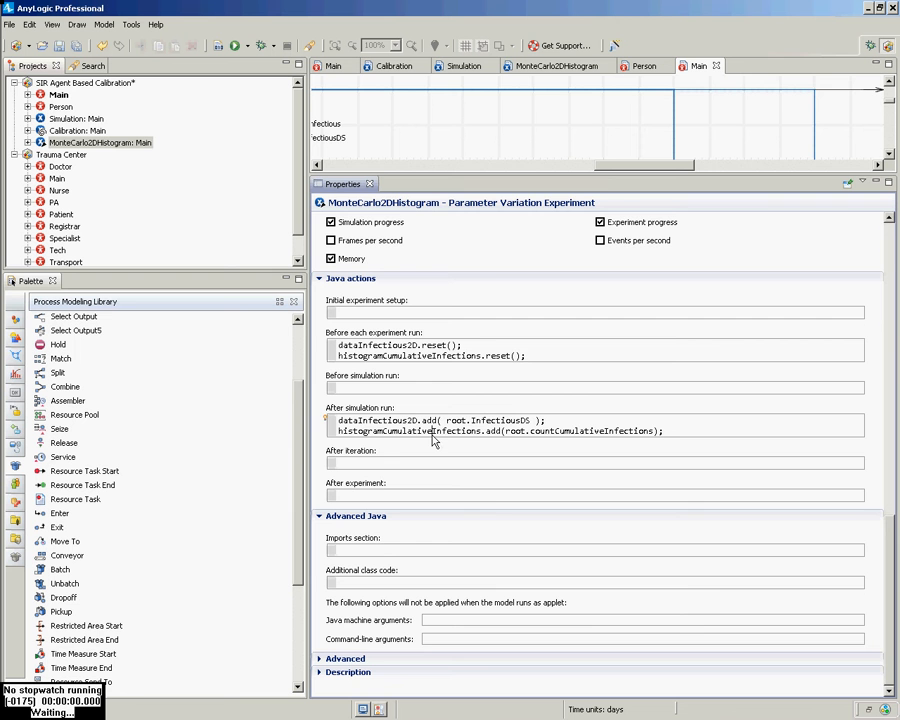
double_click(507, 421)
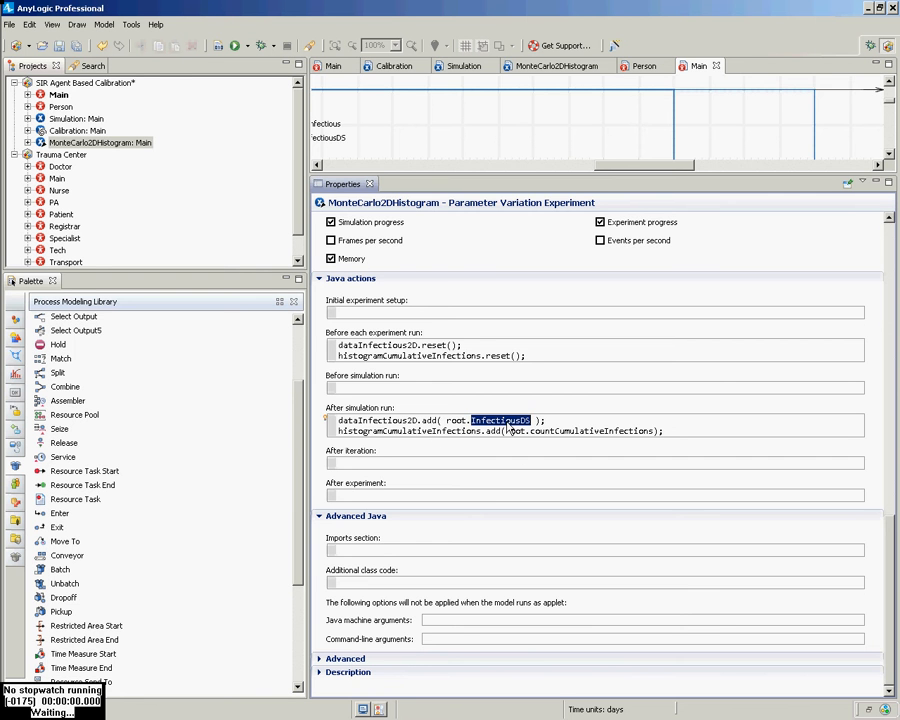
Inspect the InfectiousDS data set in the SIR model's Main agent, highlighting its vertical axis value and recurrence time
left_click(60, 107)
left_click(58, 95)
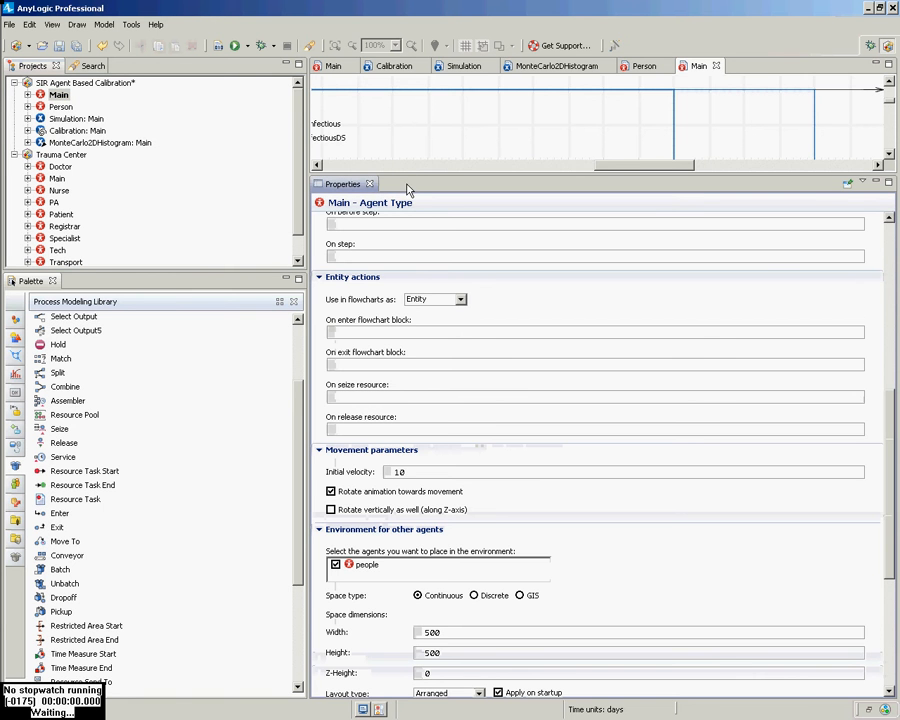
left_click_drag(405, 177, 395, 393)
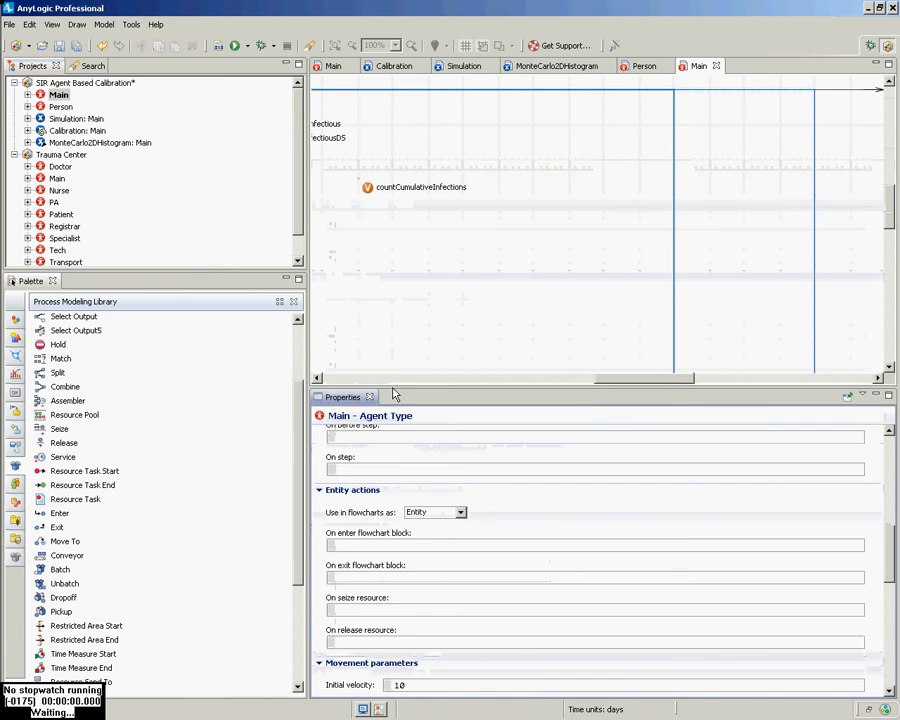
left_click_drag(679, 381, 541, 381)
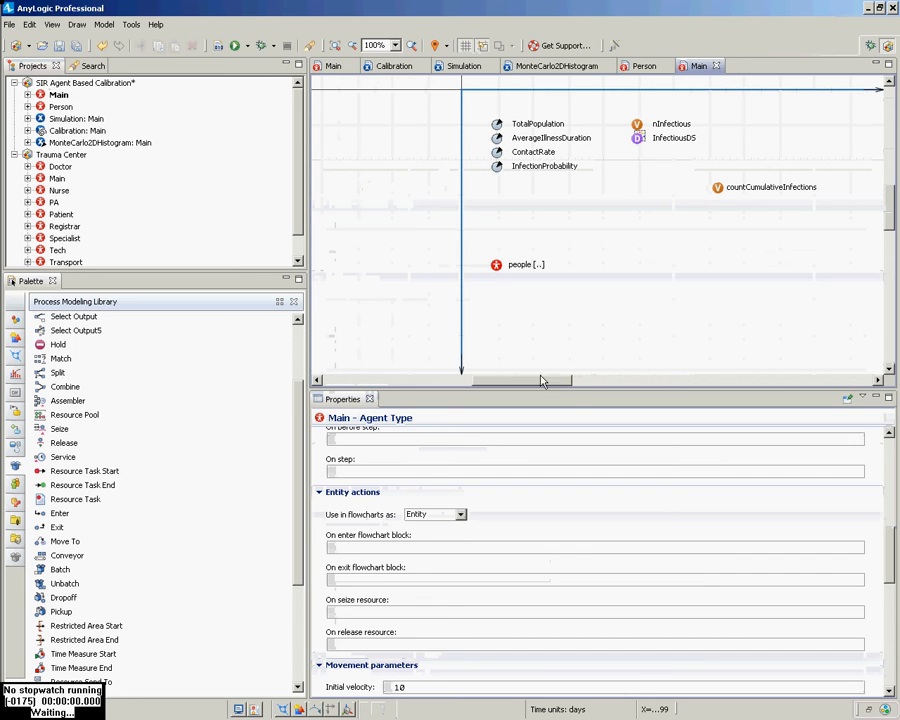
left_click(671, 138)
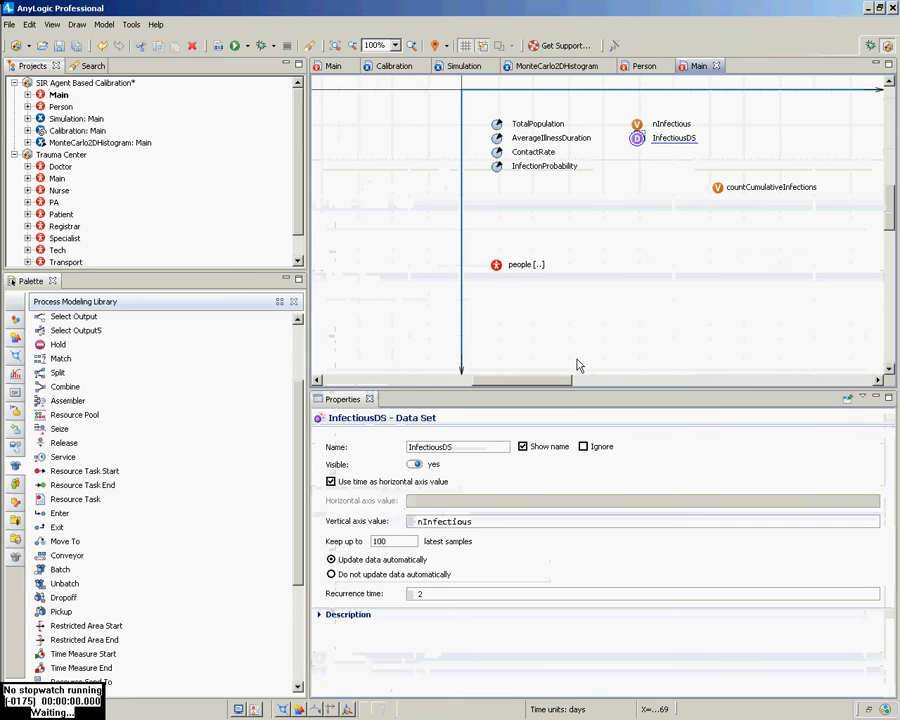
left_click_drag(572, 392, 600, 162)
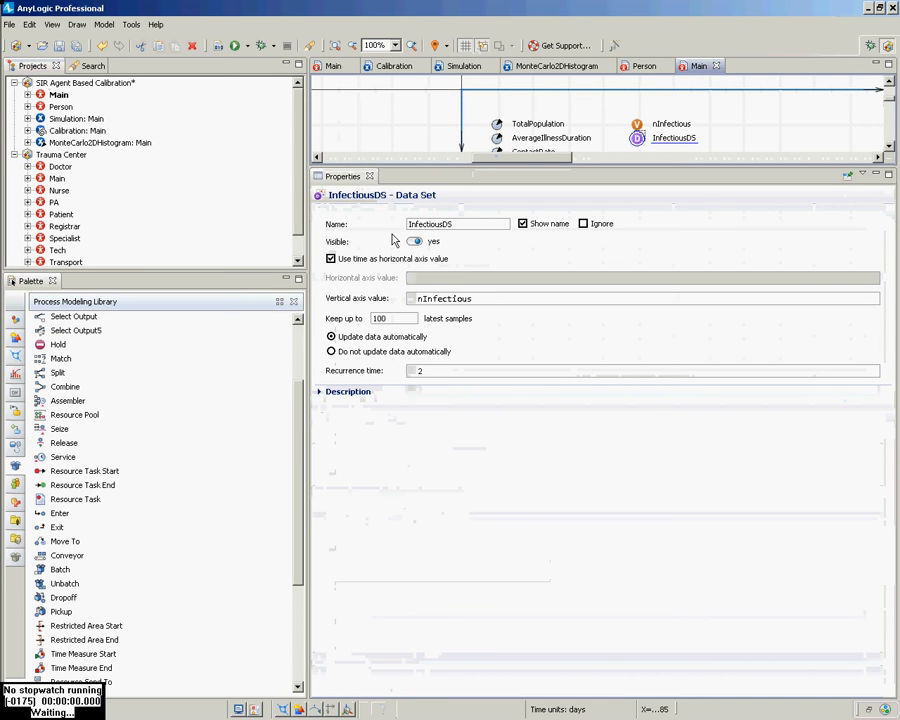
double_click(492, 298)
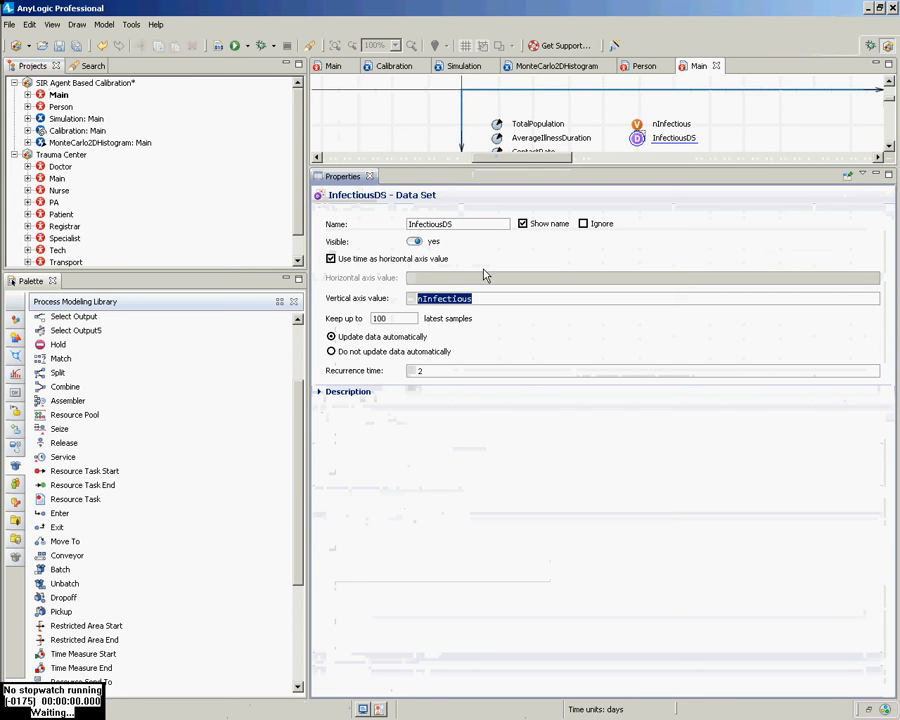
double_click(420, 371)
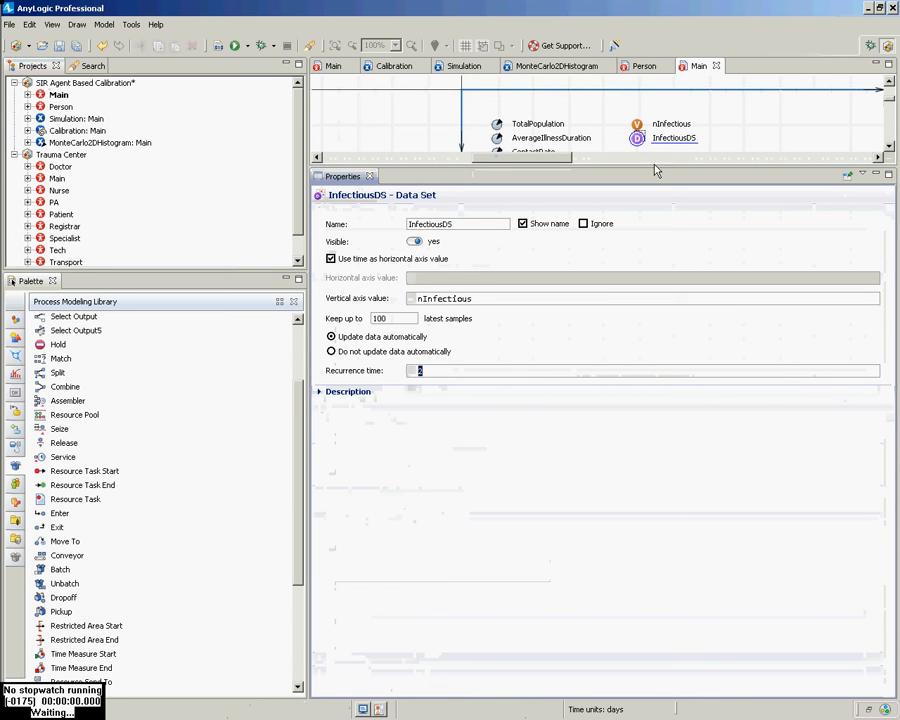
Try to run the SIR model's Simulation experiment, moving its window aside, and close the simulation window
left_click(76, 119)
right_click(79, 123)
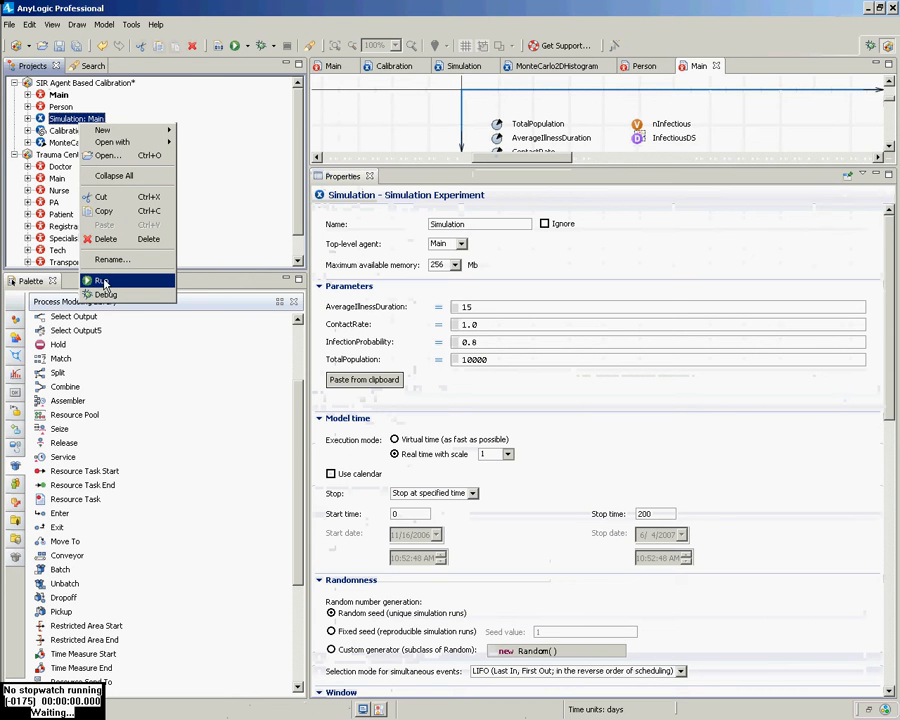
left_click(104, 283)
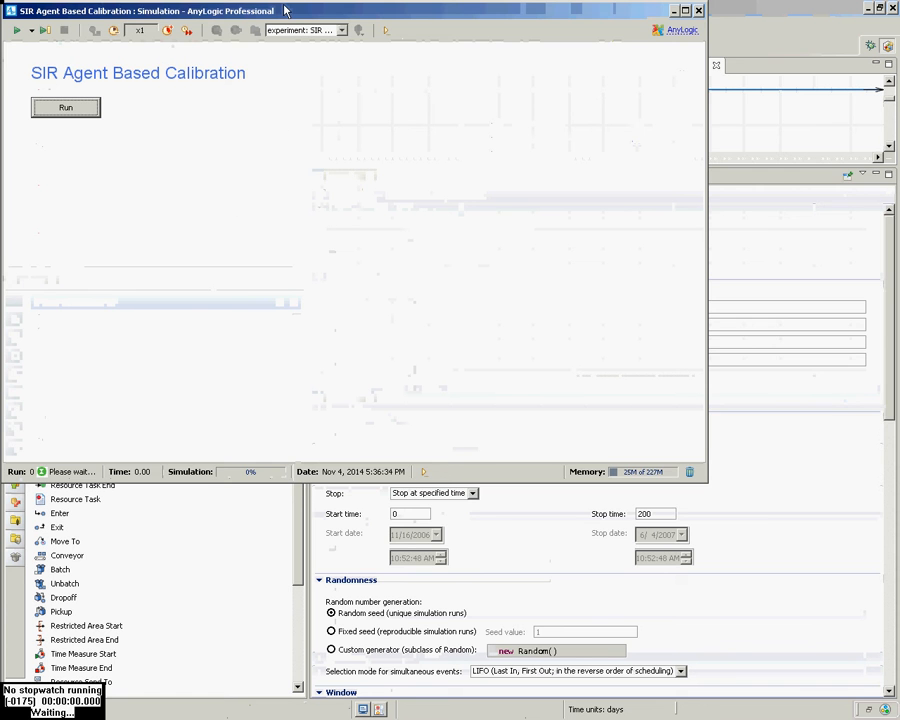
left_click_drag(286, 14, 640, 123)
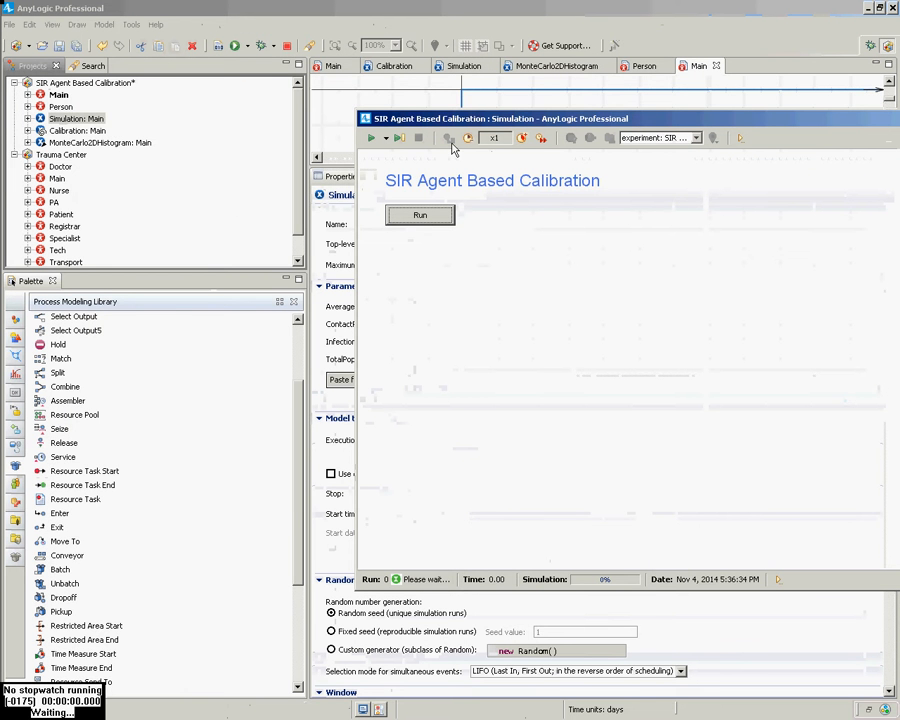
left_click_drag(466, 123, 314, 108)
left_click_drag(866, 104, 752, 104)
left_click(787, 104)
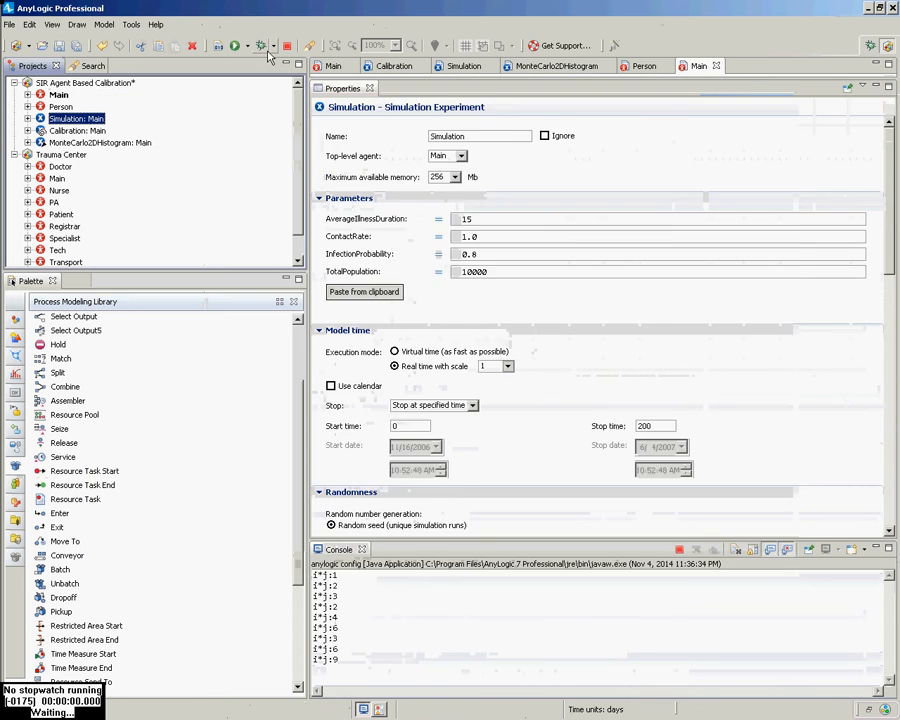
Delete the Simulation experiment from the SIR Agent Based Calibration model
right_click(58, 119)
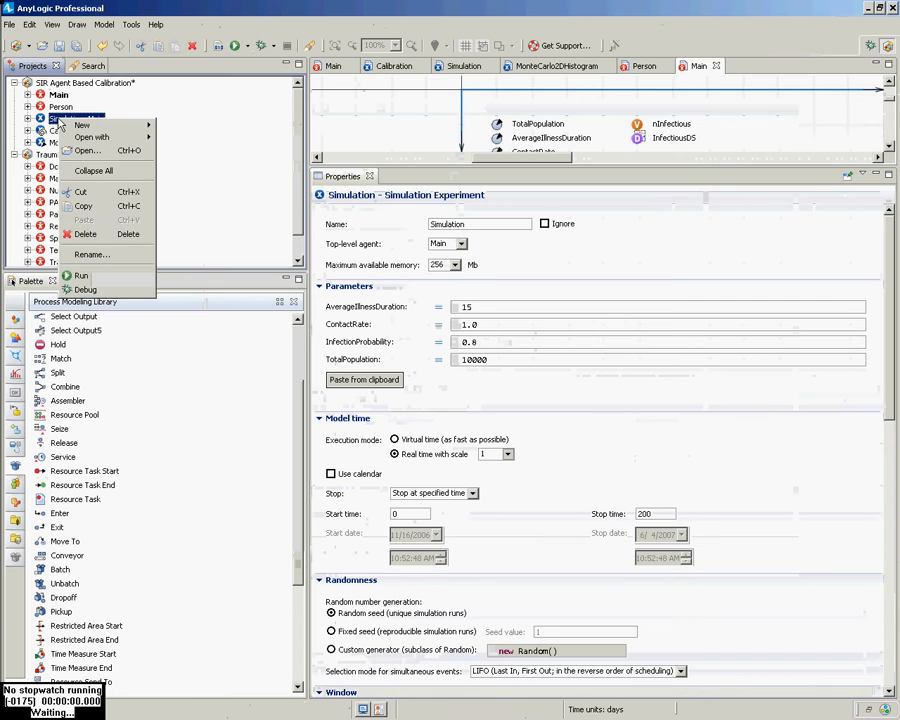
left_click(86, 234)
left_click(511, 374)
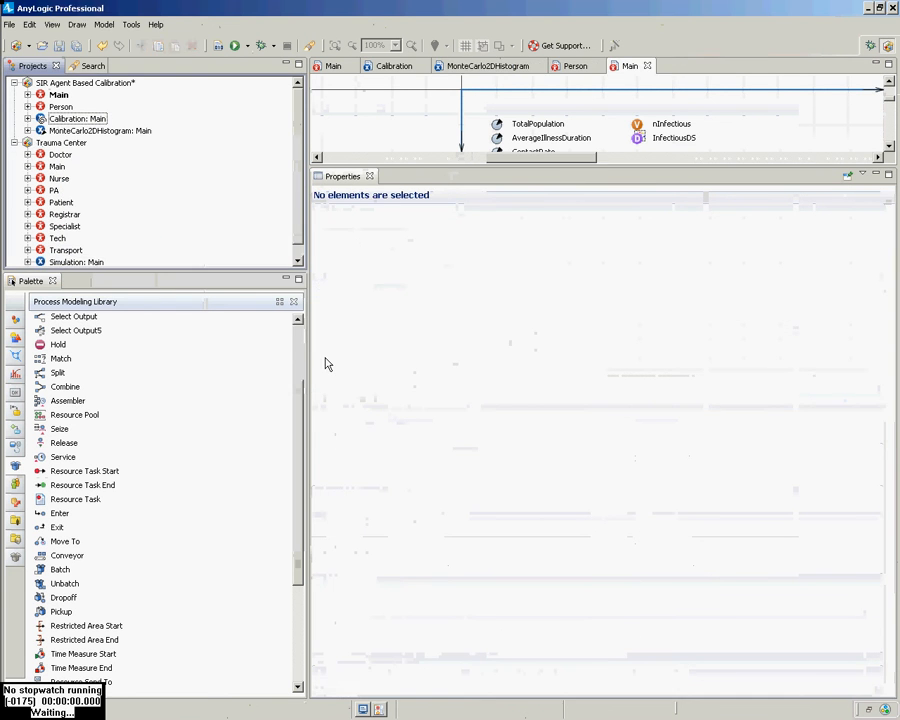
Create a new Simulation-type experiment named Simulation with Main as root, copying the model time settings from Calibration
left_click(81, 86)
right_click(81, 88)
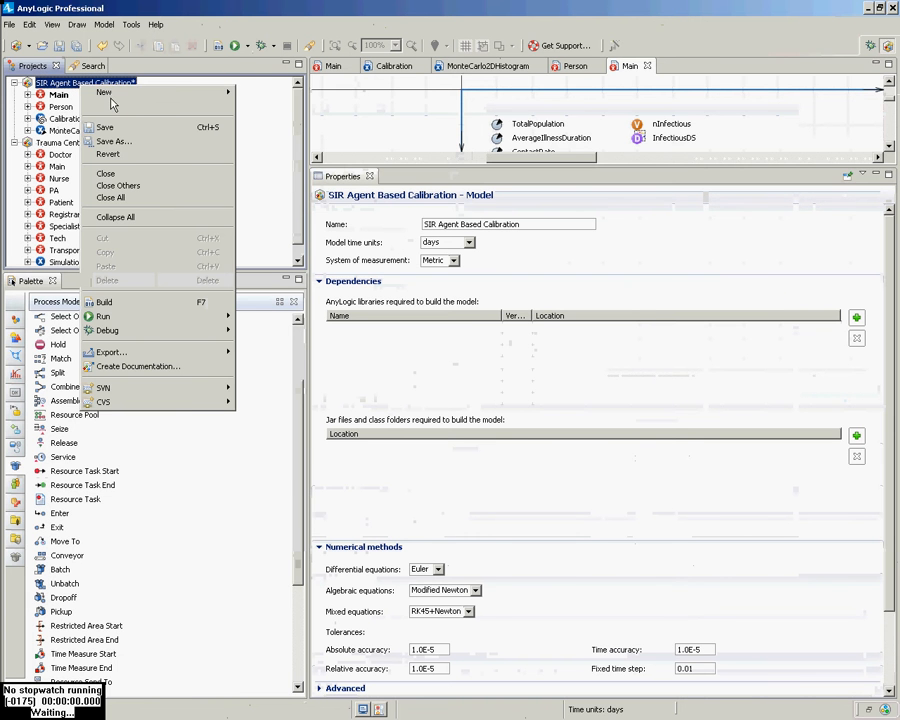
mouse_move(129, 96)
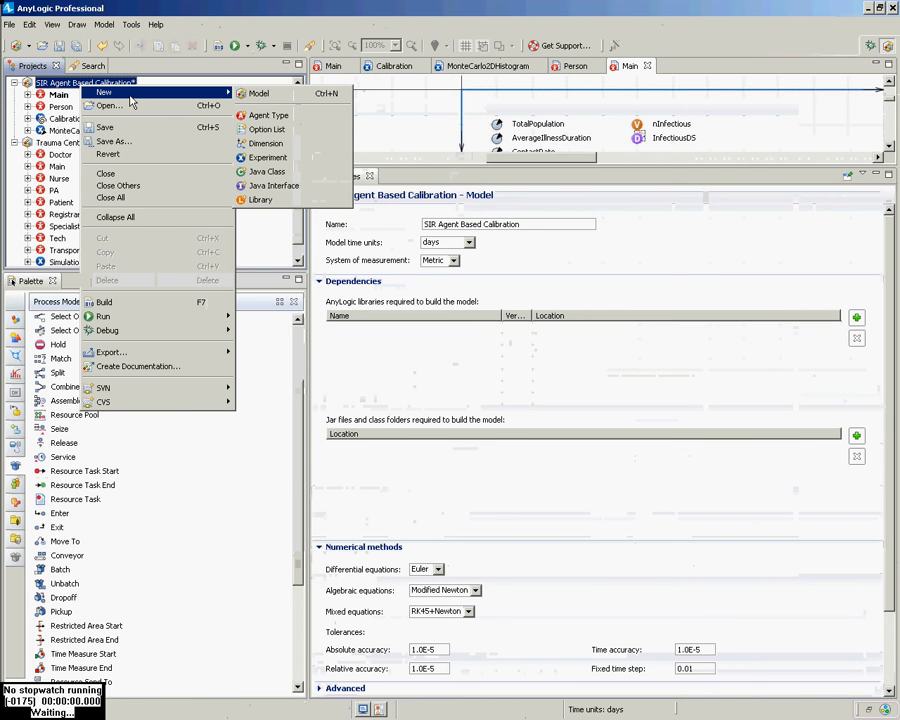
left_click(268, 157)
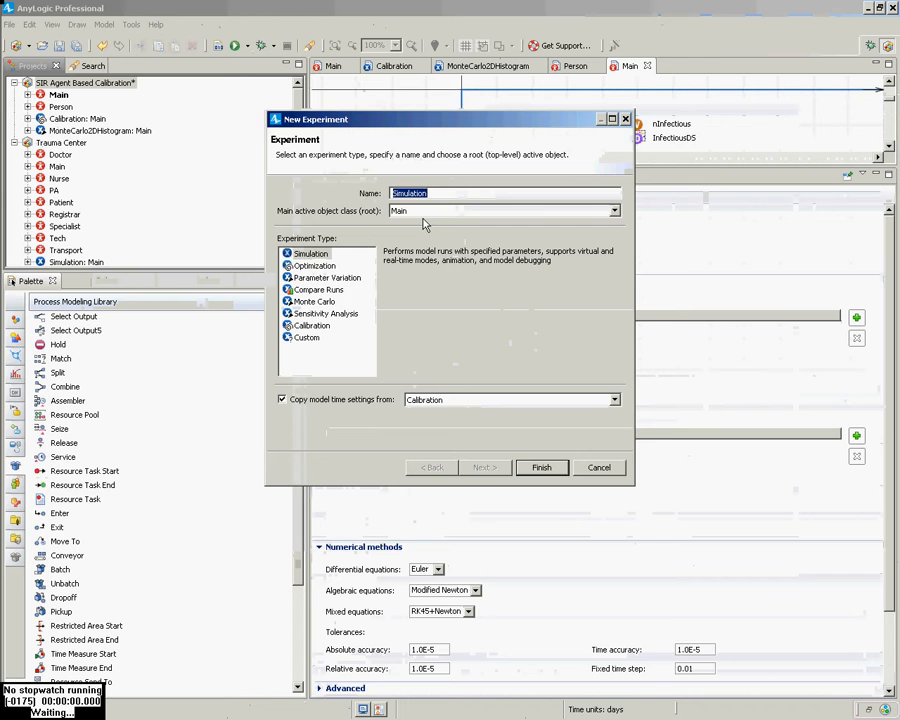
key("Return")
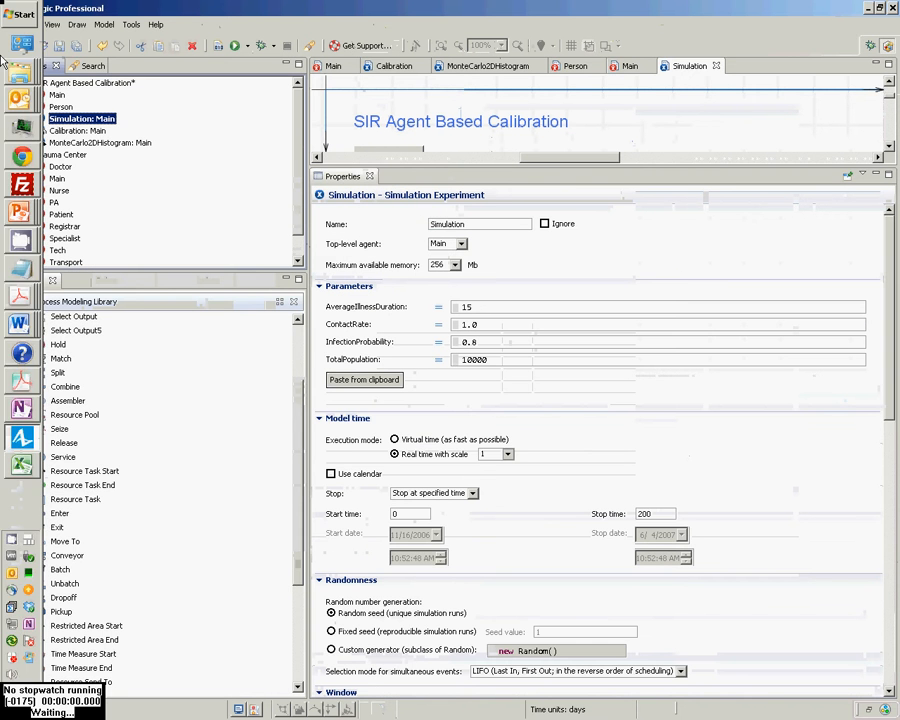
right_click(128, 83)
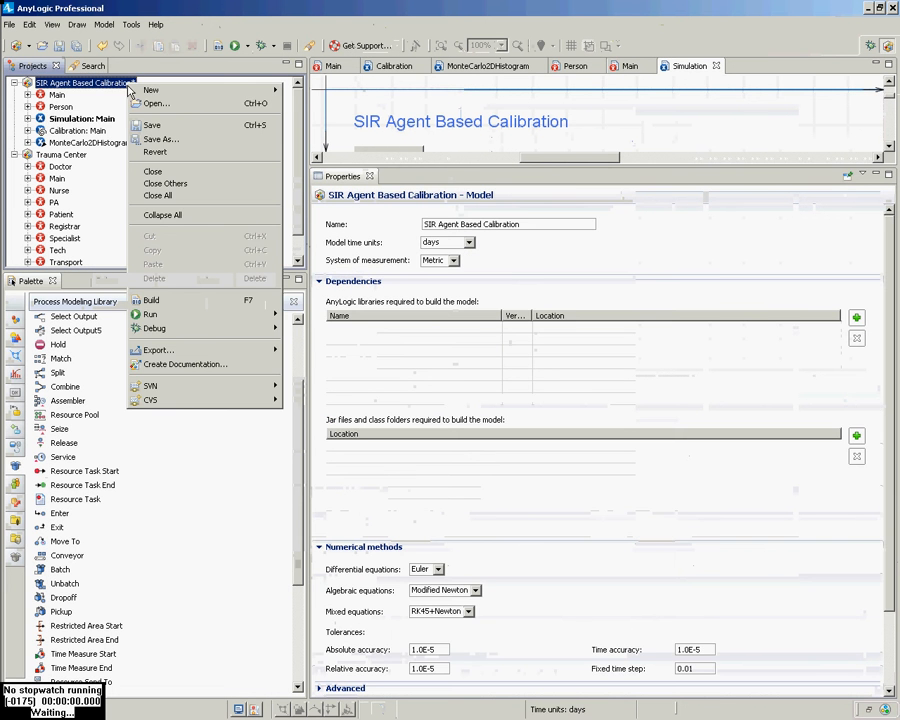
mouse_move(145, 90)
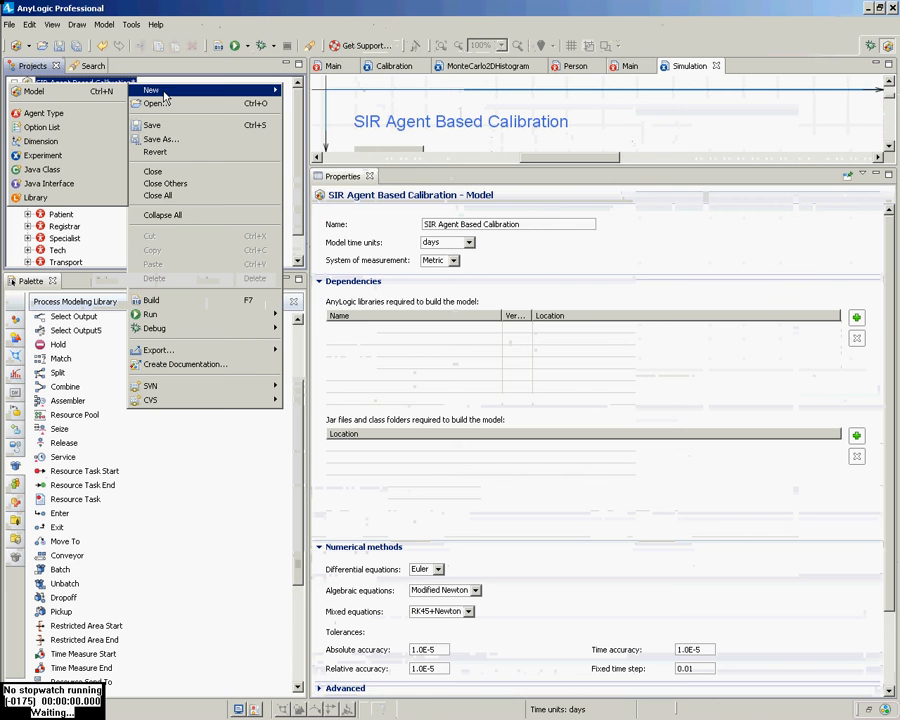
left_click(43, 155)
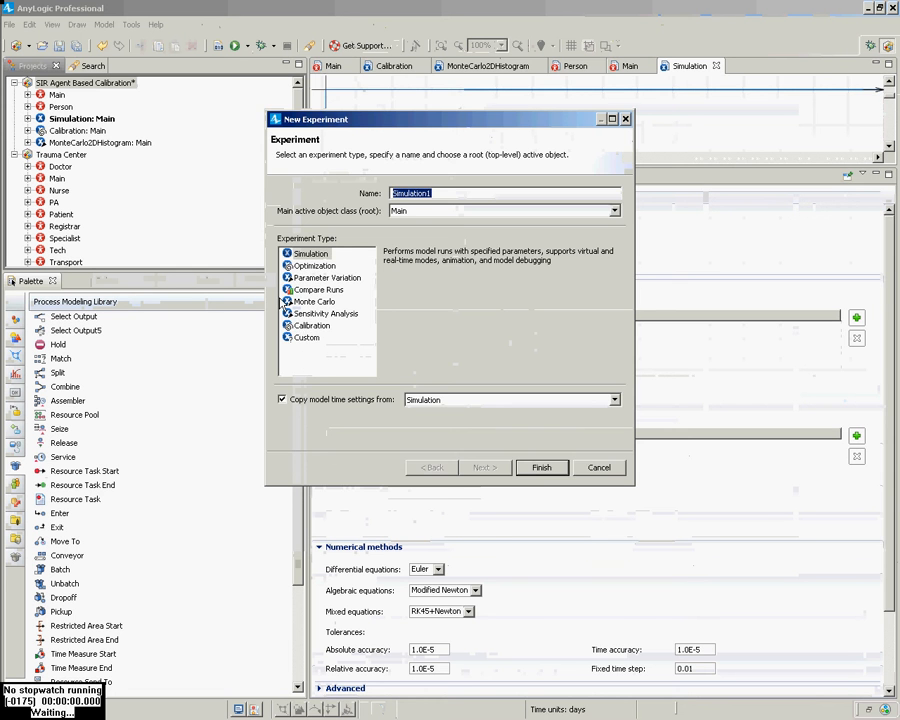
key("Escape")
Run the new Simulation experiment, inspect the InfectiousDS samples in an enlarged inspection window, and close the simulation
left_click(95, 119)
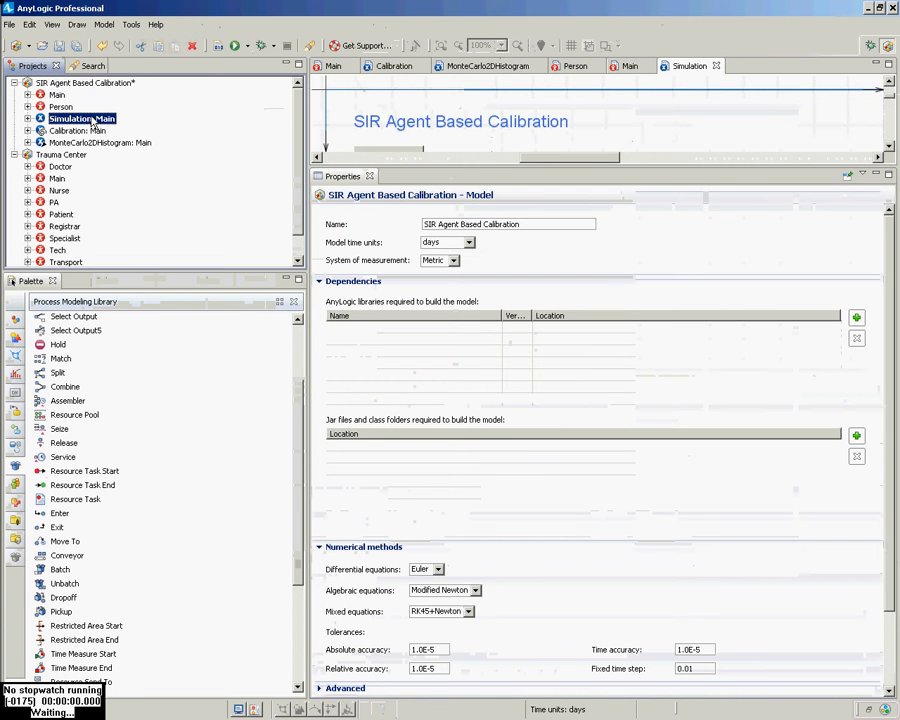
right_click(97, 128)
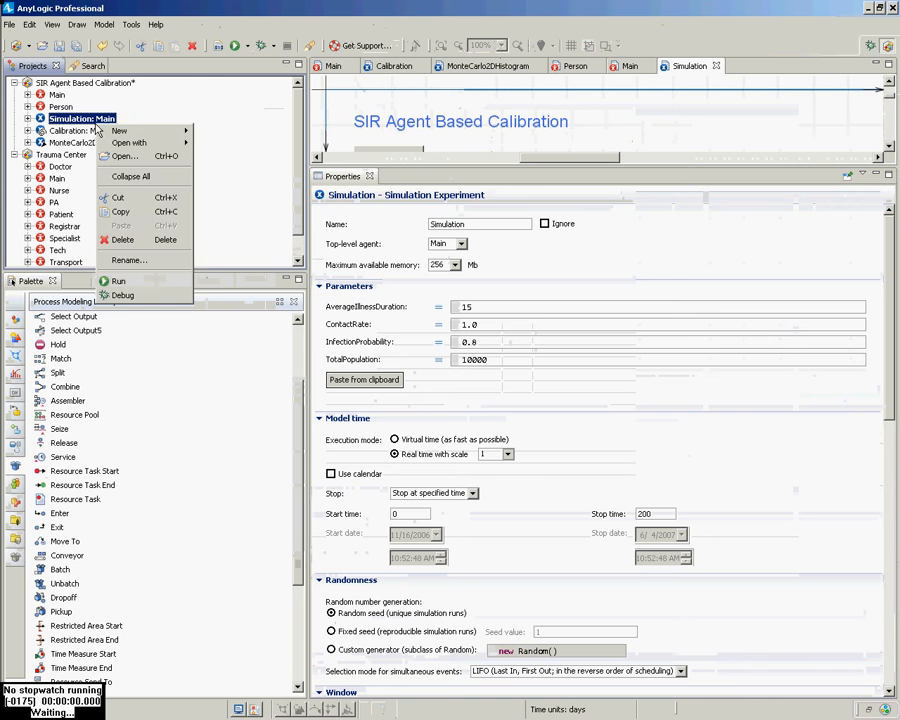
left_click(148, 280)
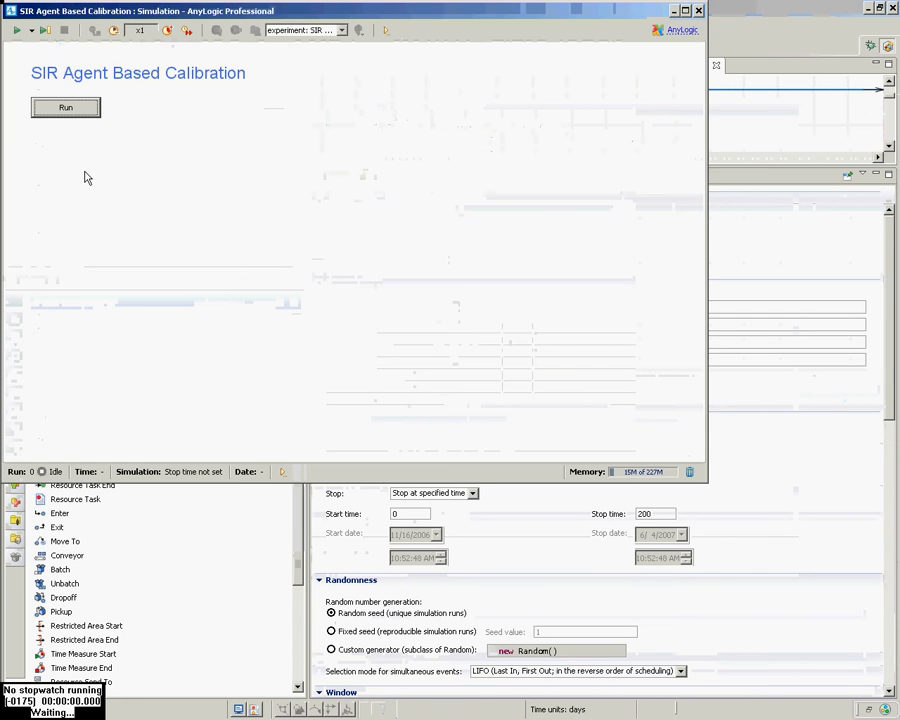
left_click(66, 112)
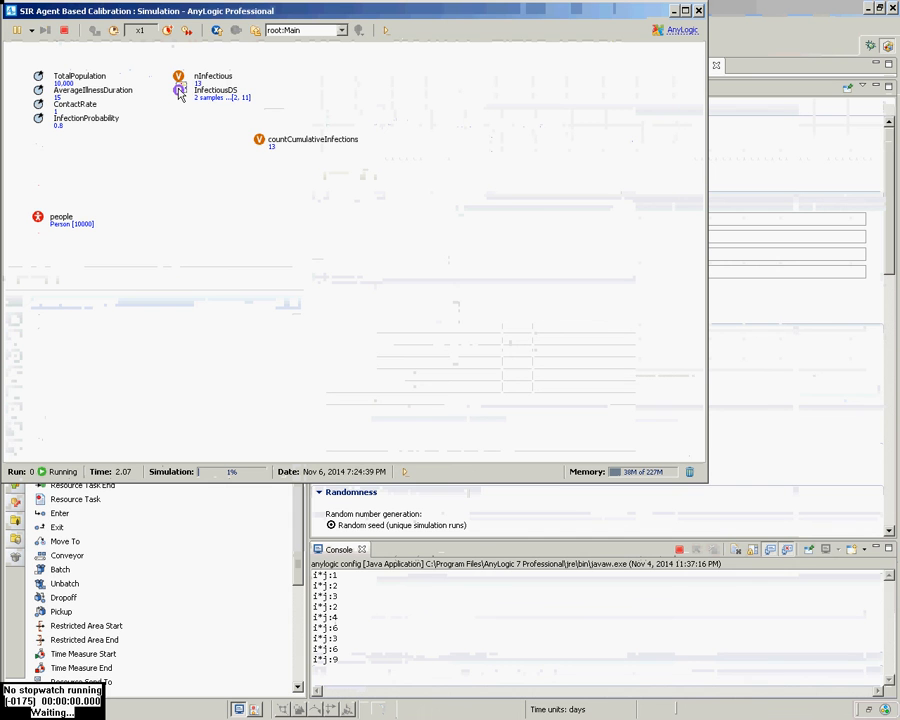
left_click(180, 93)
left_click_drag(249, 149, 533, 350)
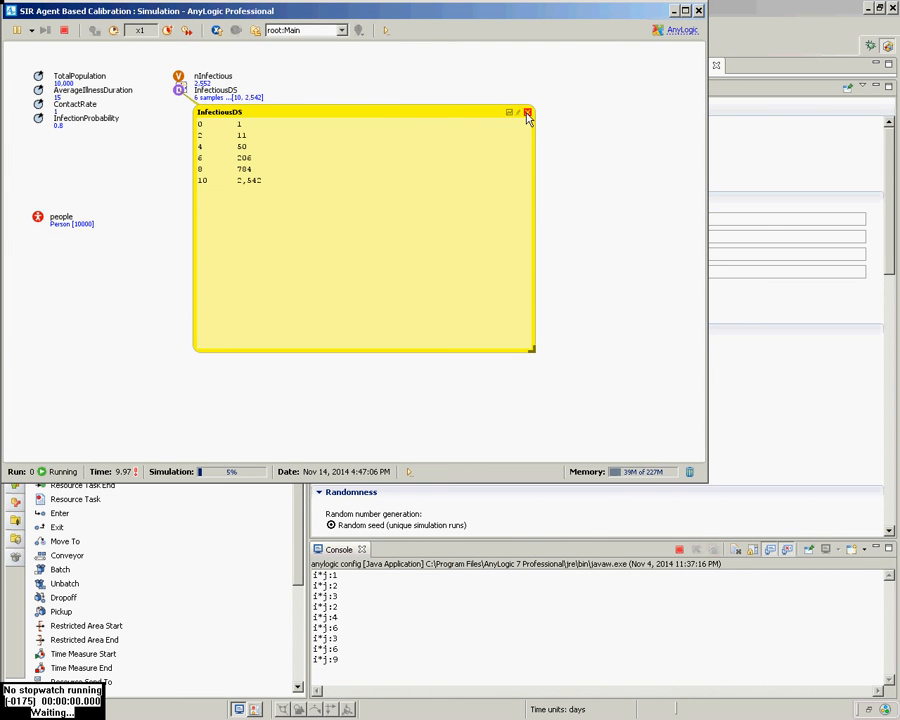
left_click(698, 10)
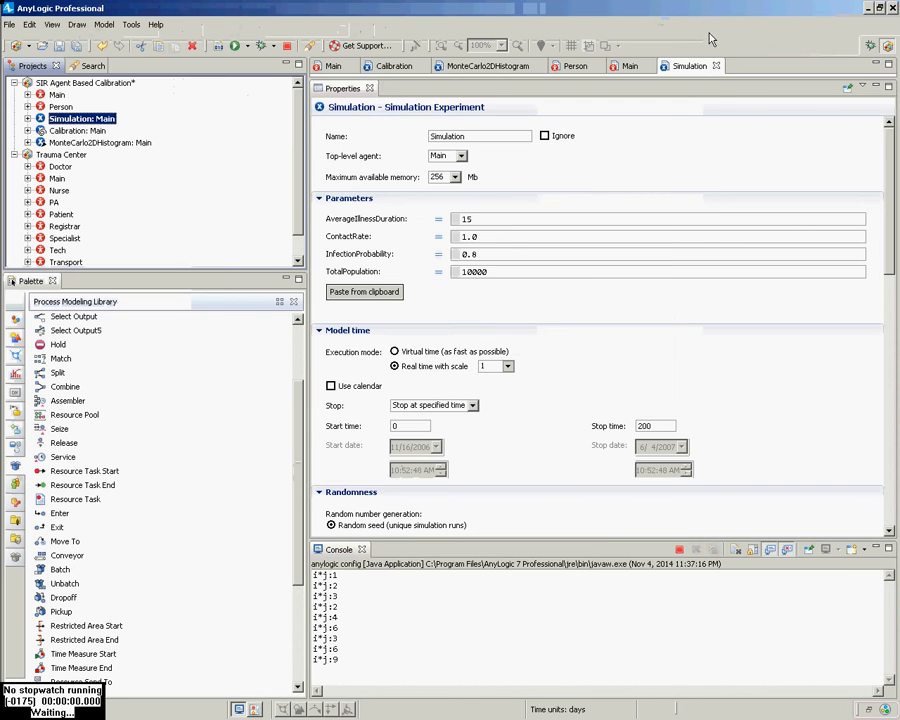
Return to the MonteCarlo2DHistogram experiment's after-simulation-run code and highlight root.InfectiousDS and its target dataInfectious2D
left_click(95, 142)
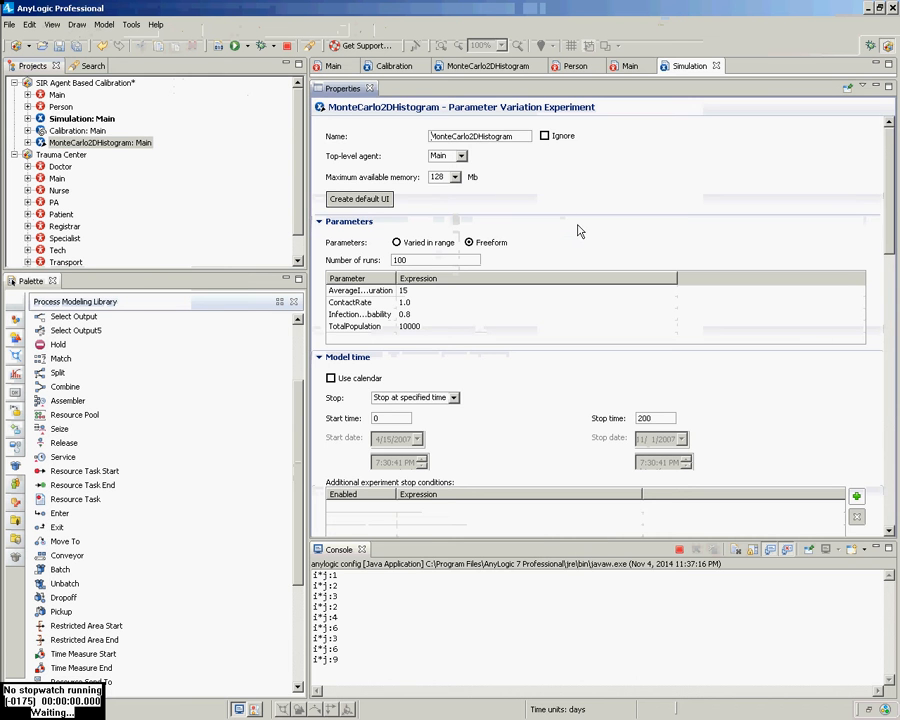
scroll(546, 316, "down", 15)
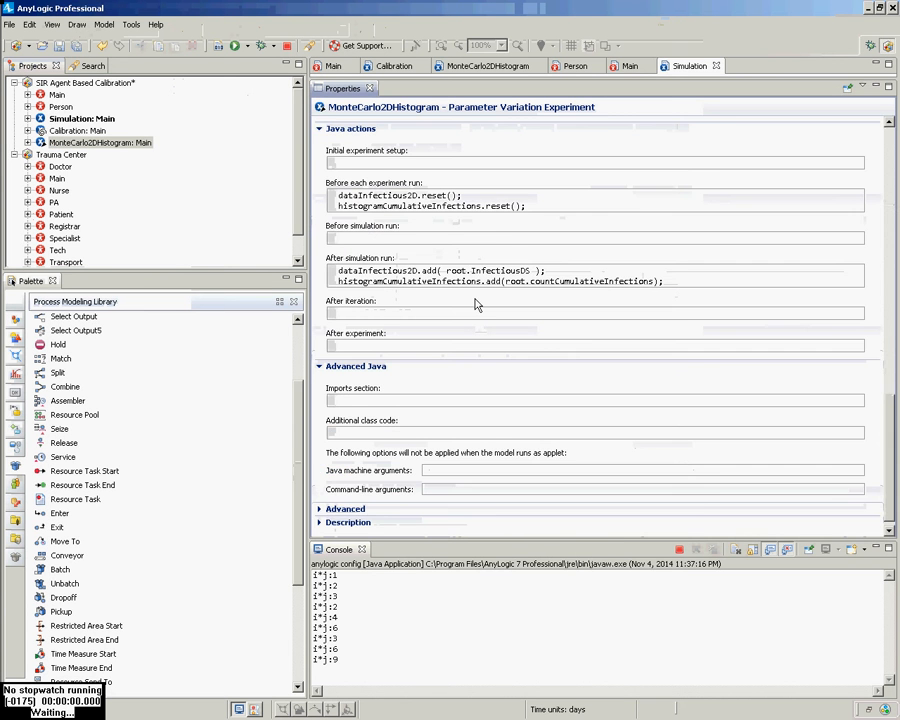
scroll(476, 305, "down", 1)
left_click_drag(531, 260, 441, 262)
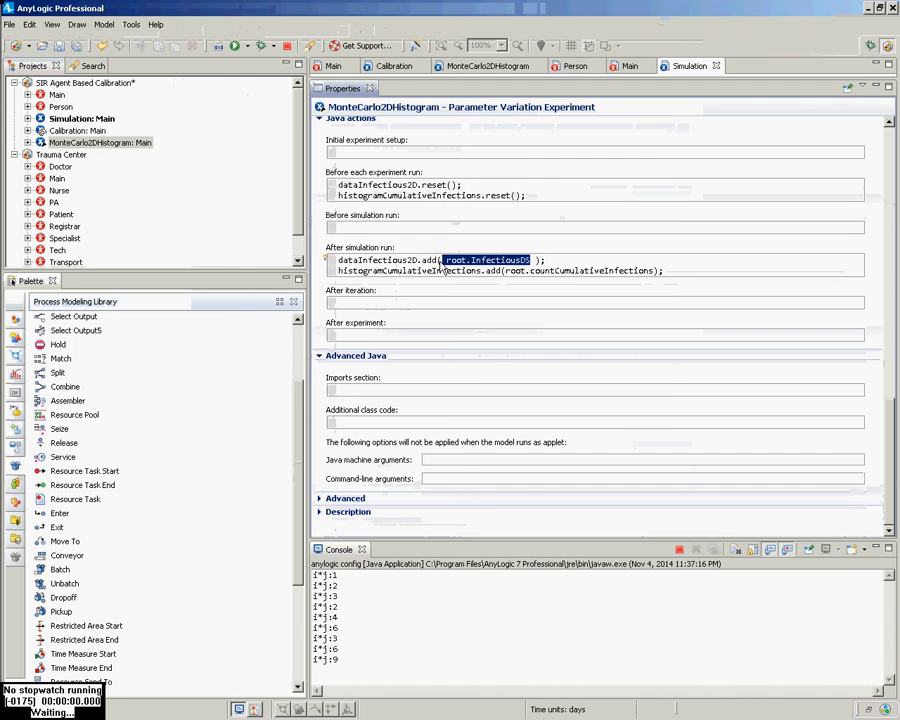
double_click(345, 261)
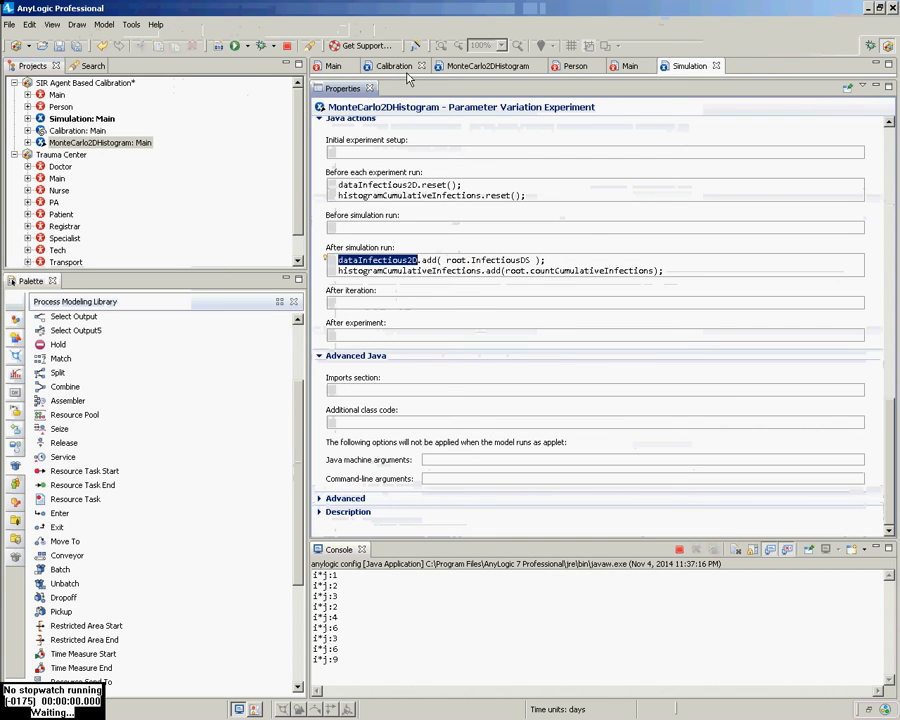
Open the MonteCarlo2DHistogram experiment's canvas and examine the dataInfectious2D histogram data's envelopes, axis ranges, interval counts and update setting
left_click_drag(407, 79, 460, 378)
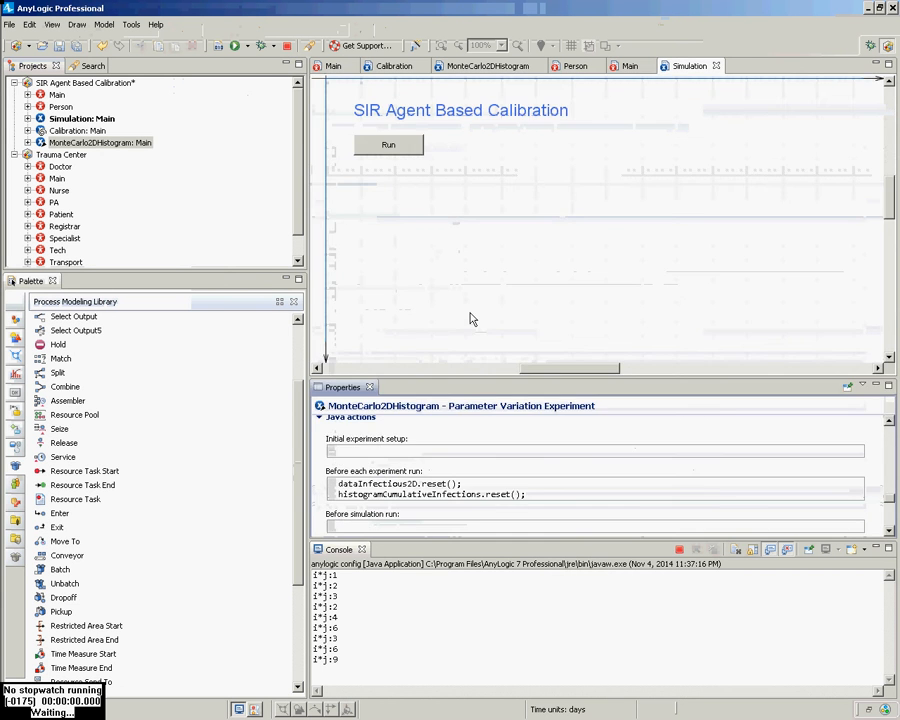
double_click(100, 142)
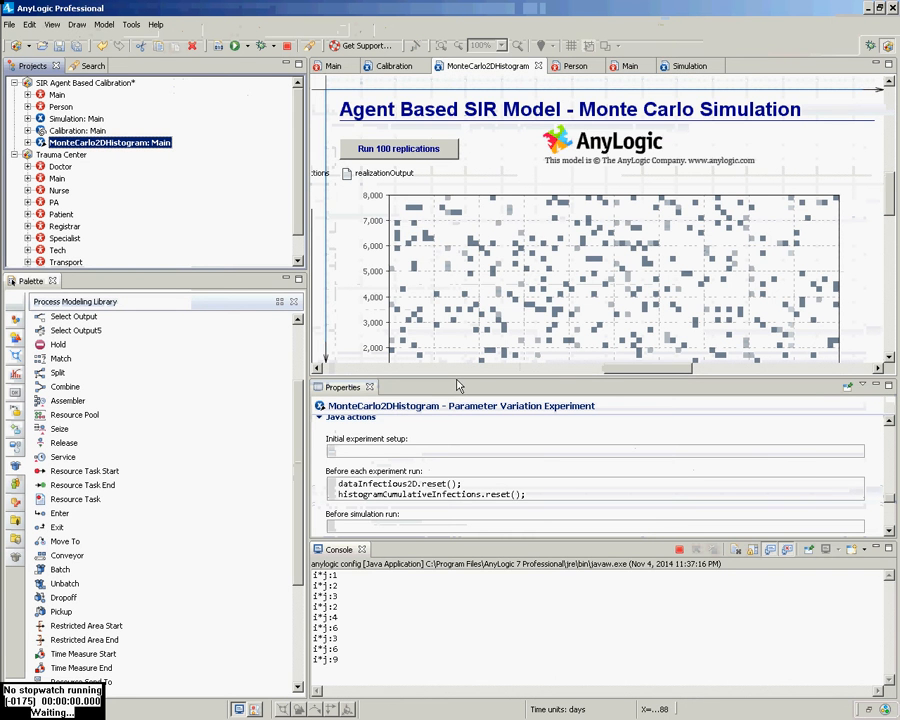
left_click(450, 370)
left_click(427, 172)
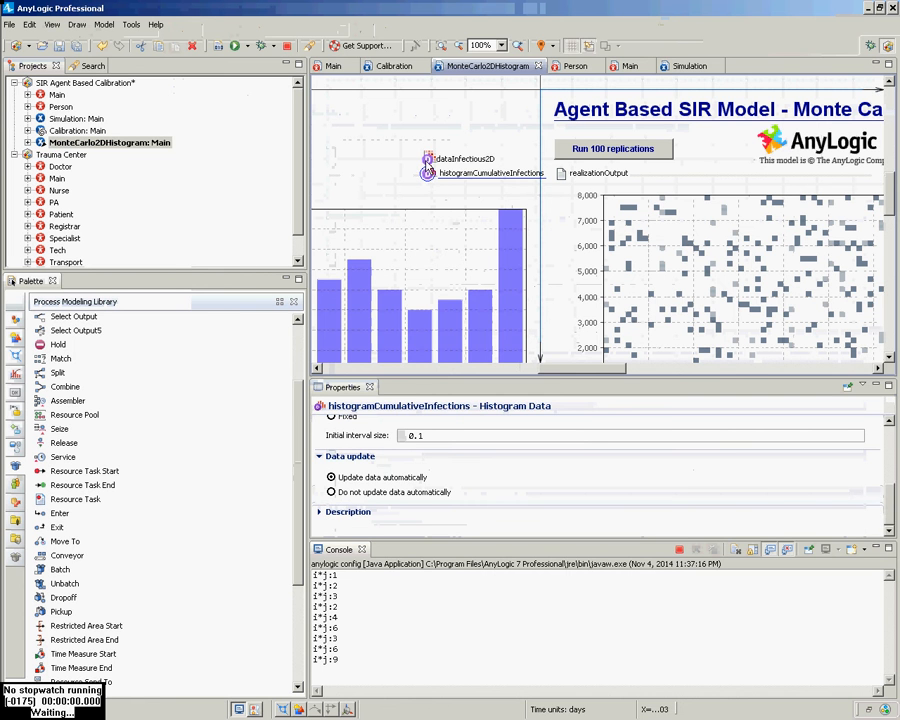
left_click(427, 160)
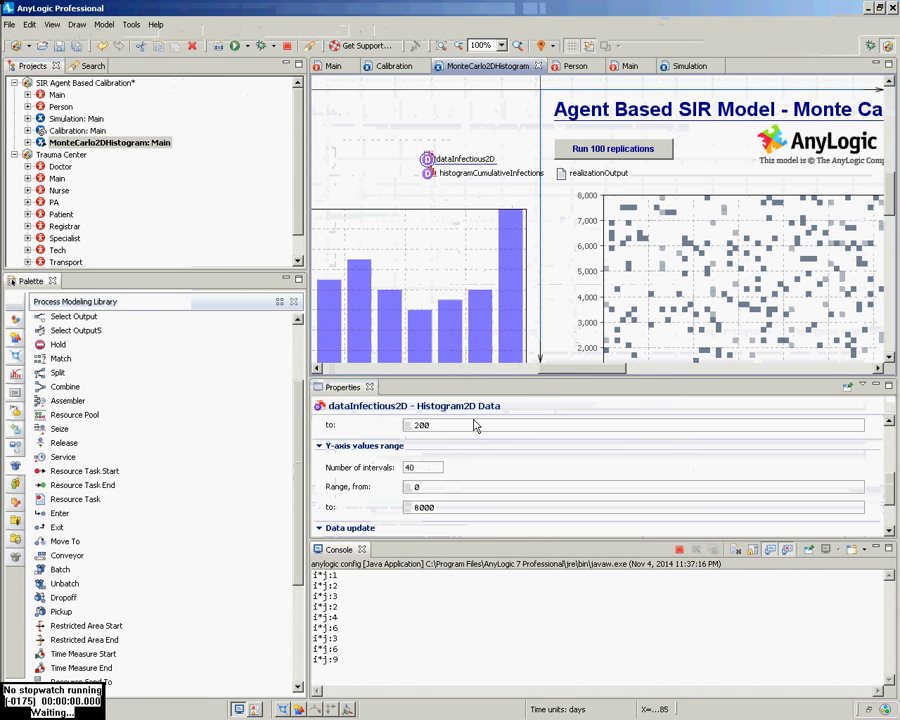
left_click_drag(480, 379, 490, 183)
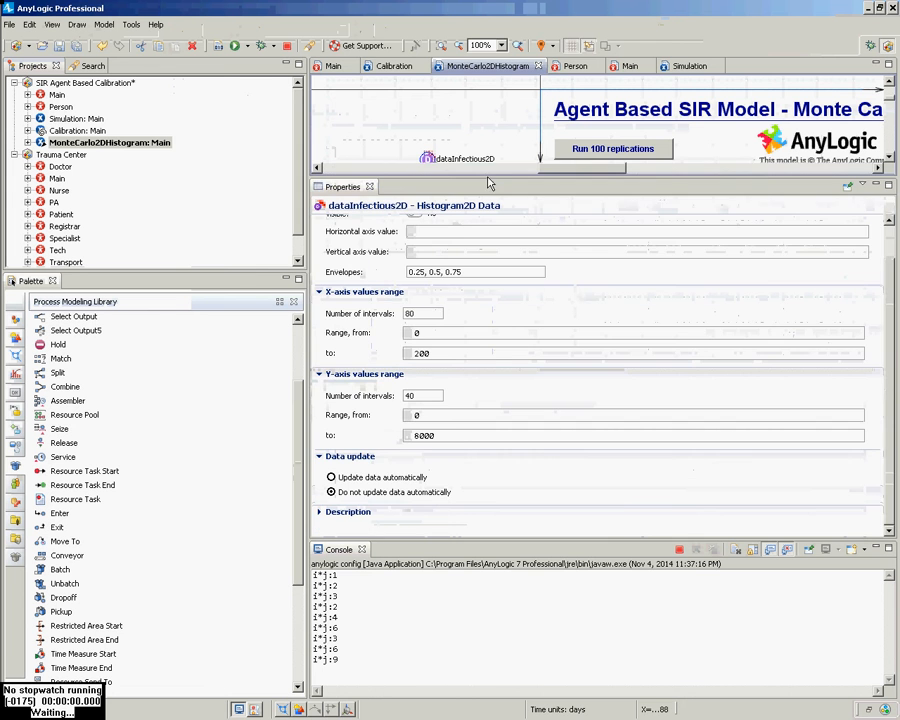
scroll(568, 301, "up", 2)
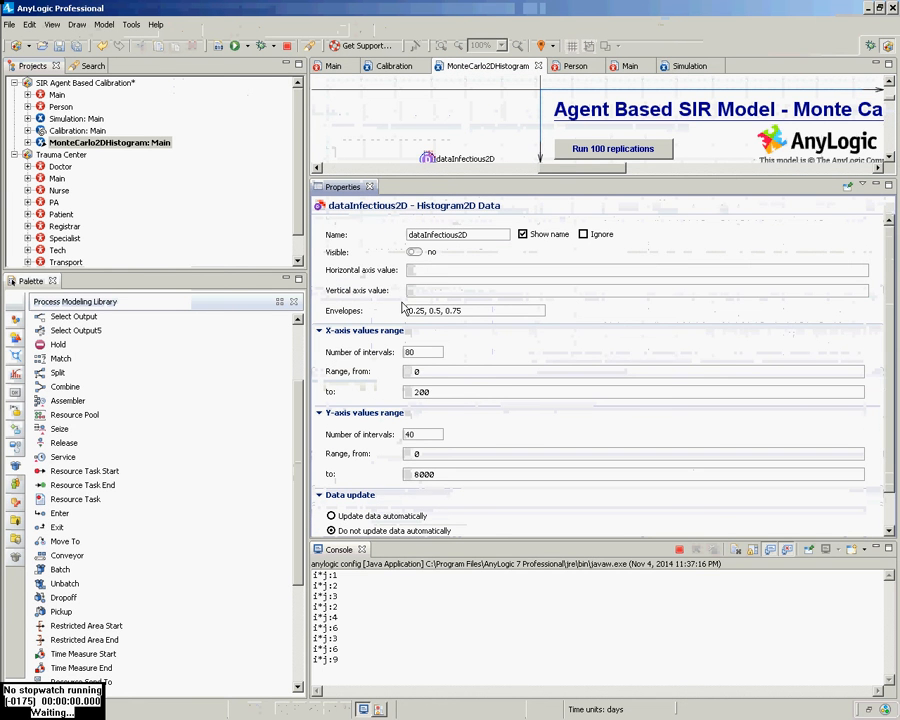
scroll(425, 350, "down", 1)
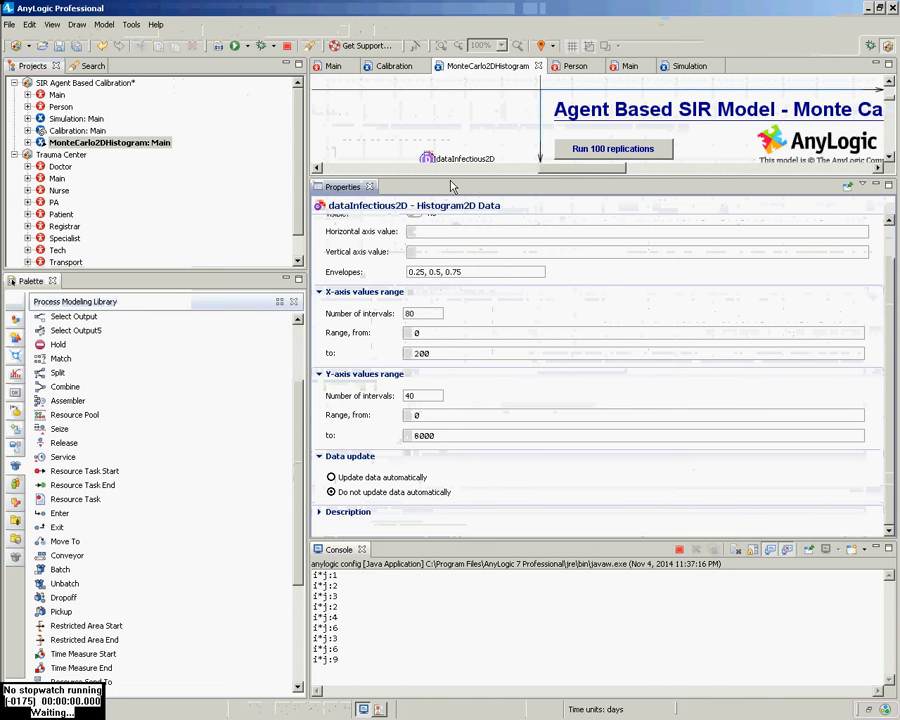
left_click_drag(476, 183, 470, 323)
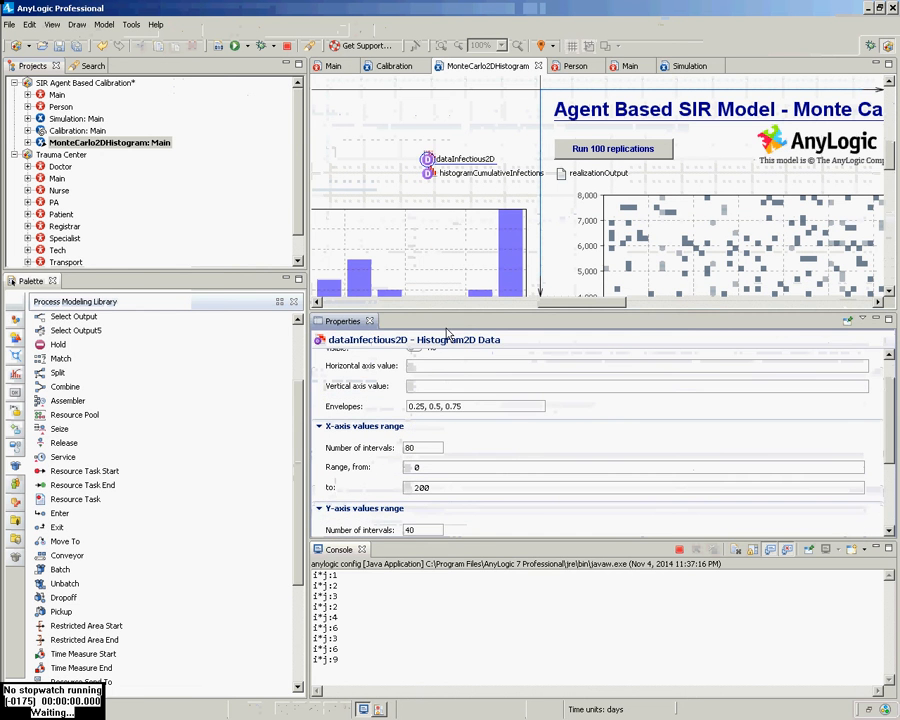
Check the histogramCumulativeInfections settings and which histogram data the 2D histogram chart displays
left_click(428, 175)
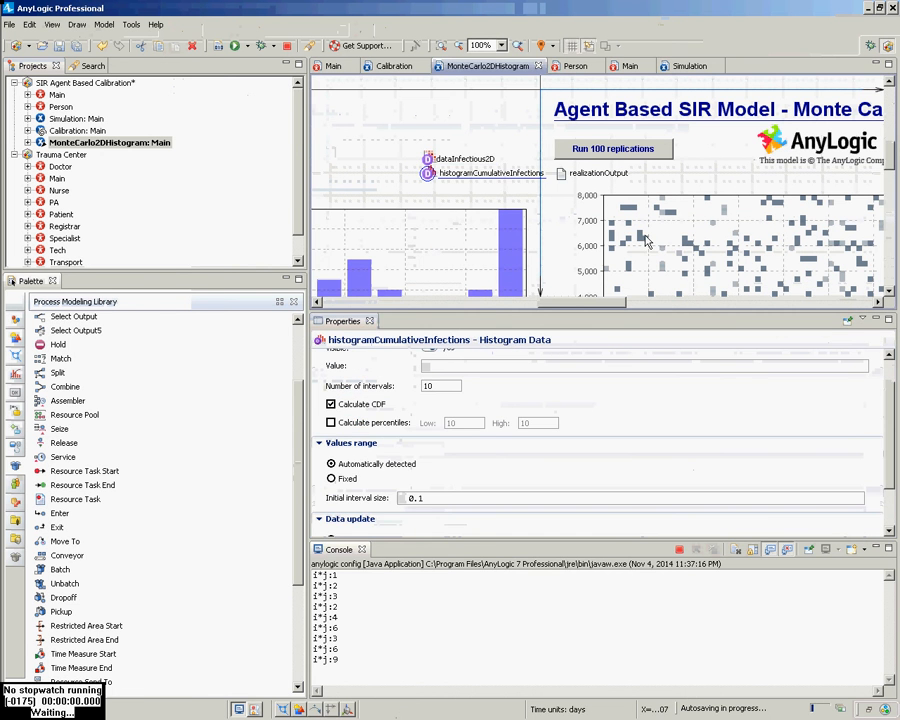
left_click(673, 243)
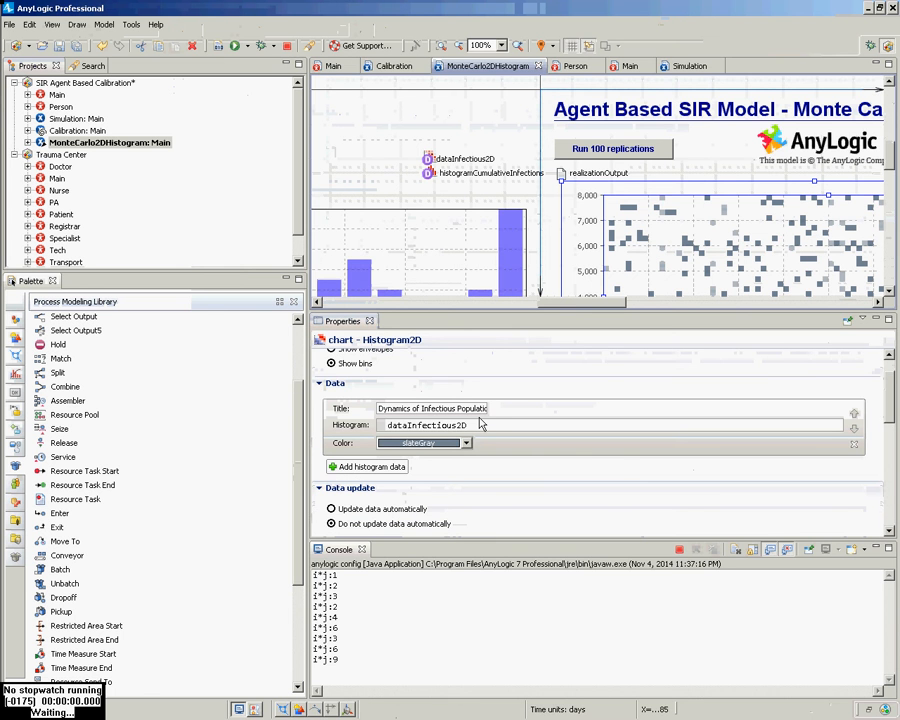
double_click(440, 425)
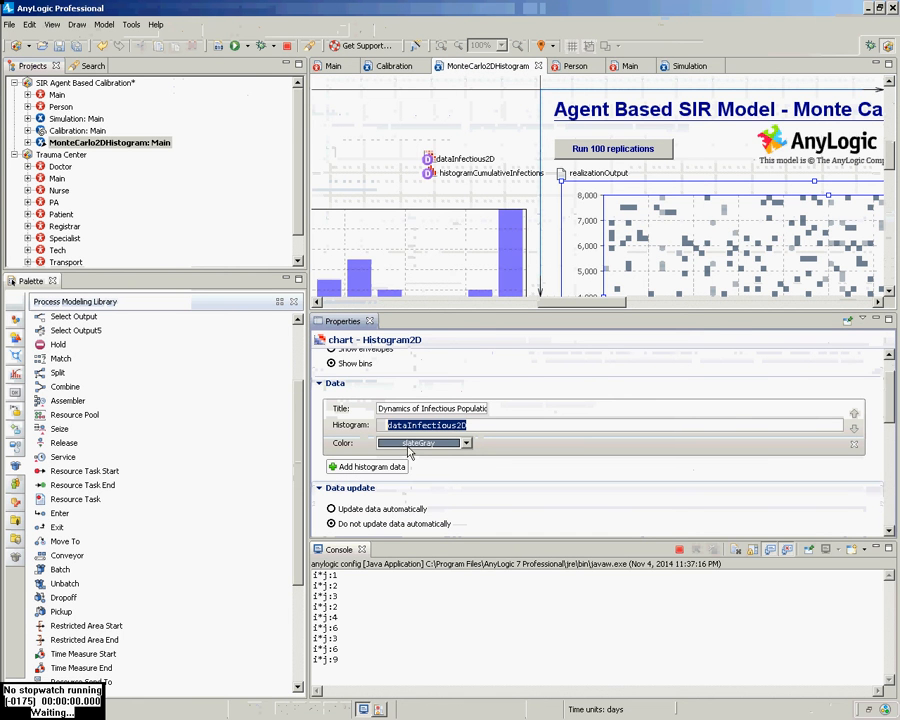
left_click(431, 162)
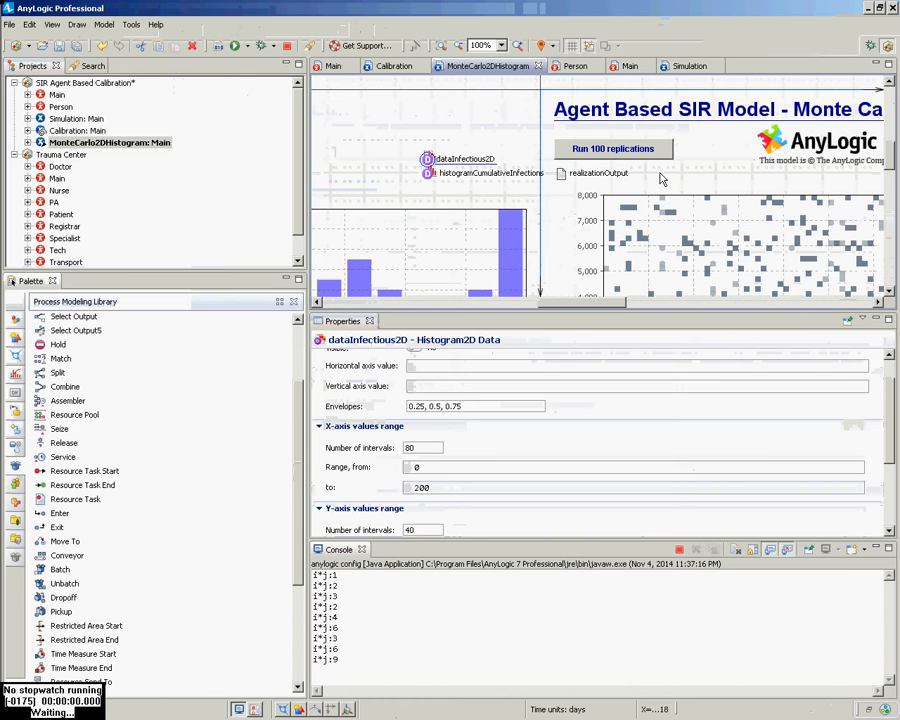
left_click(707, 252)
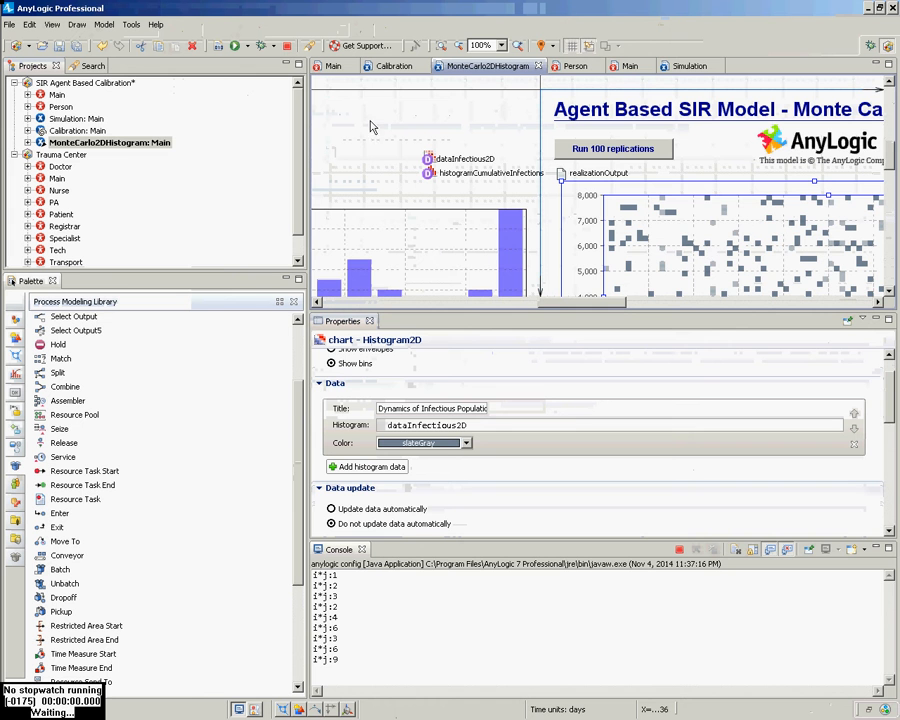
Delete the histogramCumulativeInfections data from the MonteCarlo2DHistogram experiment and the countCumulativeInfections variable from the SIR model's Main
left_click(431, 178)
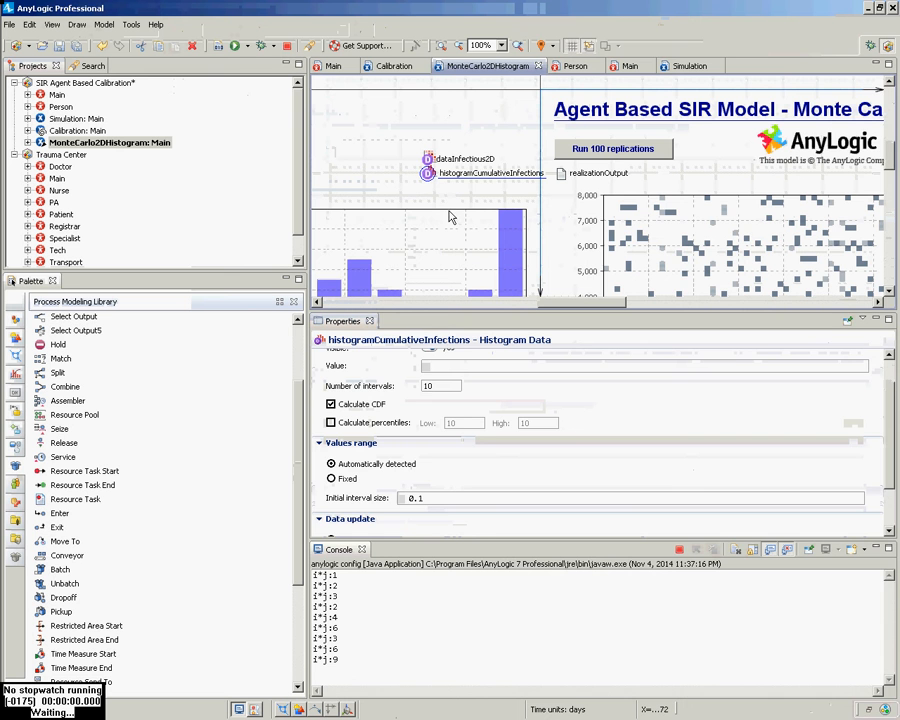
key("Delete")
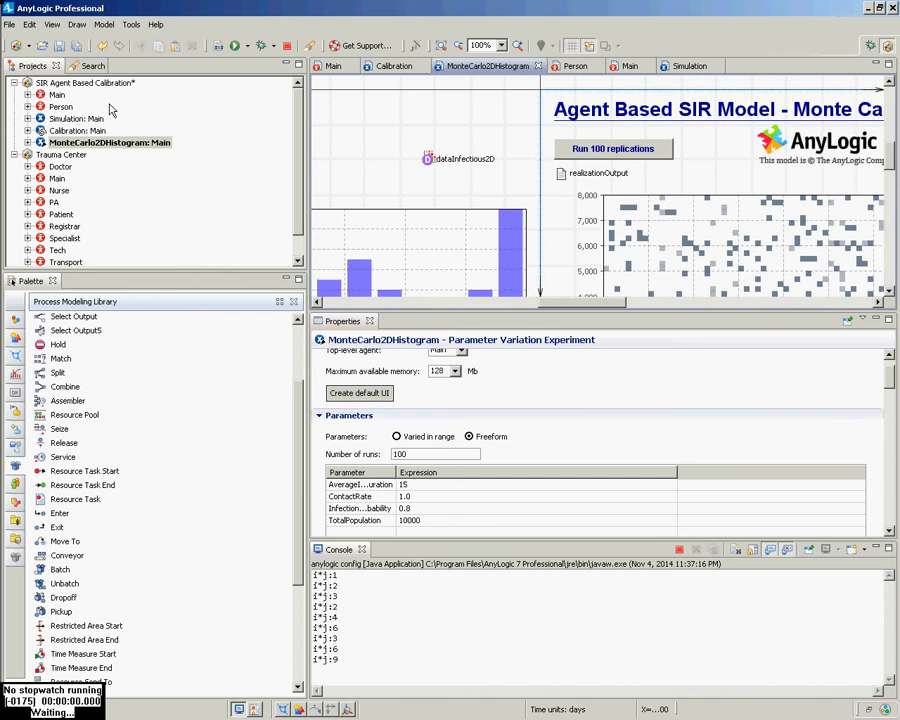
left_click(58, 109)
double_click(60, 107)
double_click(57, 94)
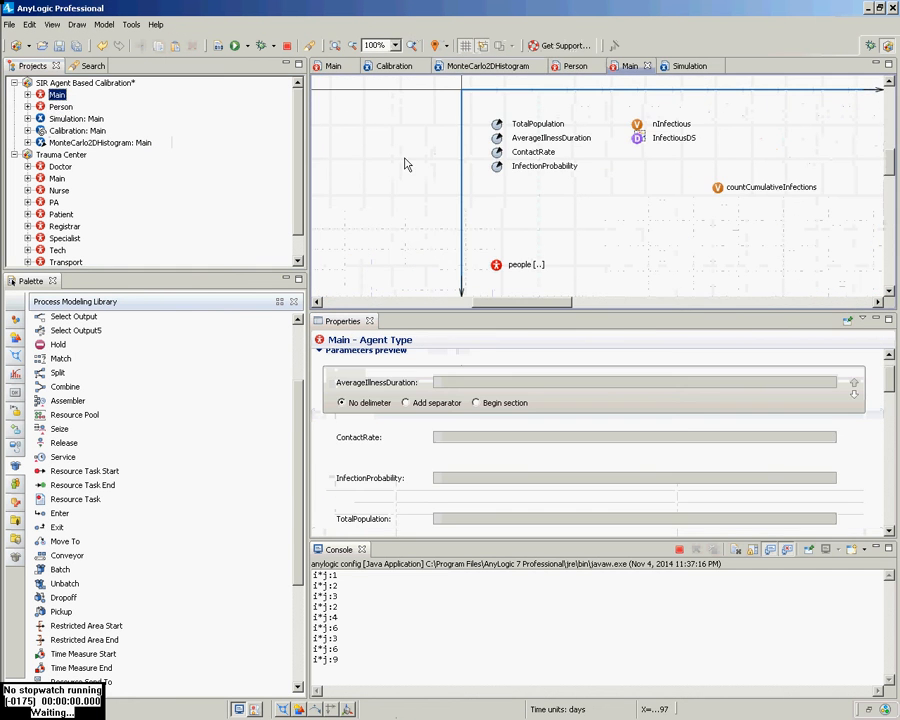
left_click(720, 192)
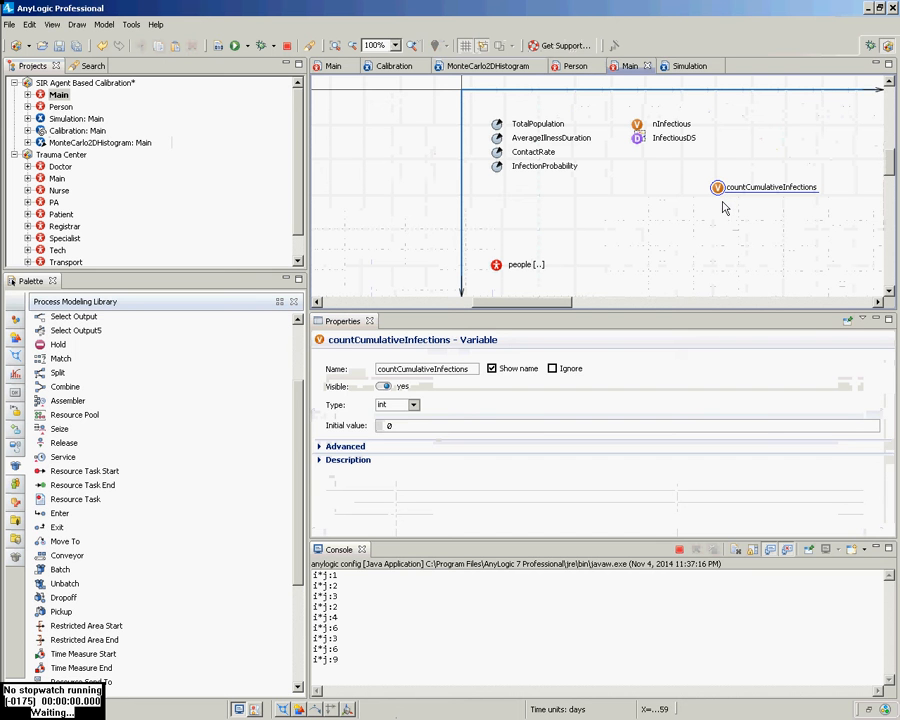
key("Delete")
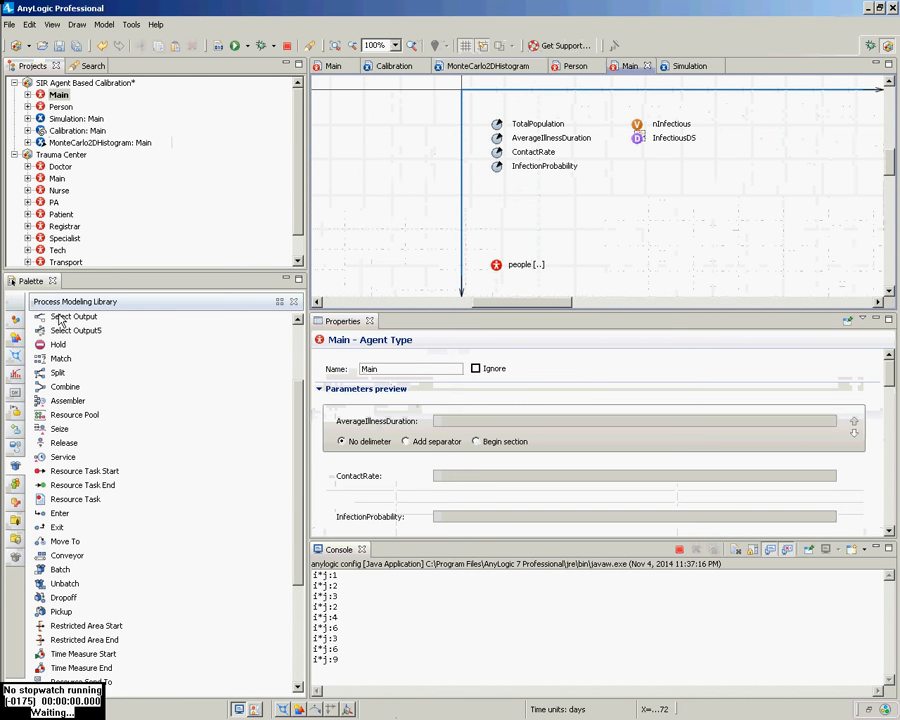
Add a variable named countCumulativeInfections to Main, below the InfectiousDS dataset
left_click(18, 322)
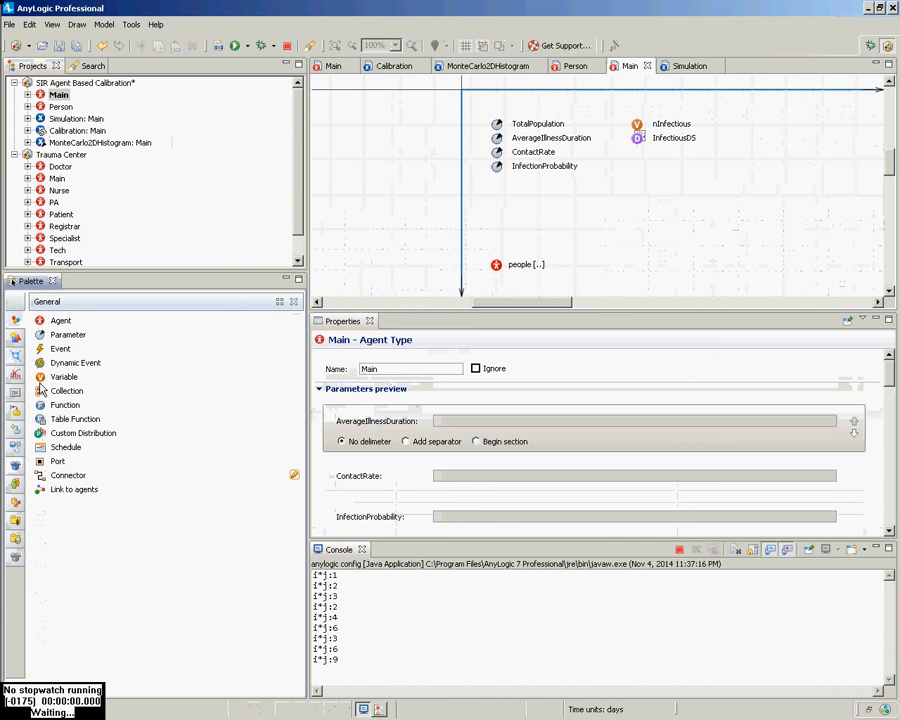
left_click_drag(48, 382, 641, 188)
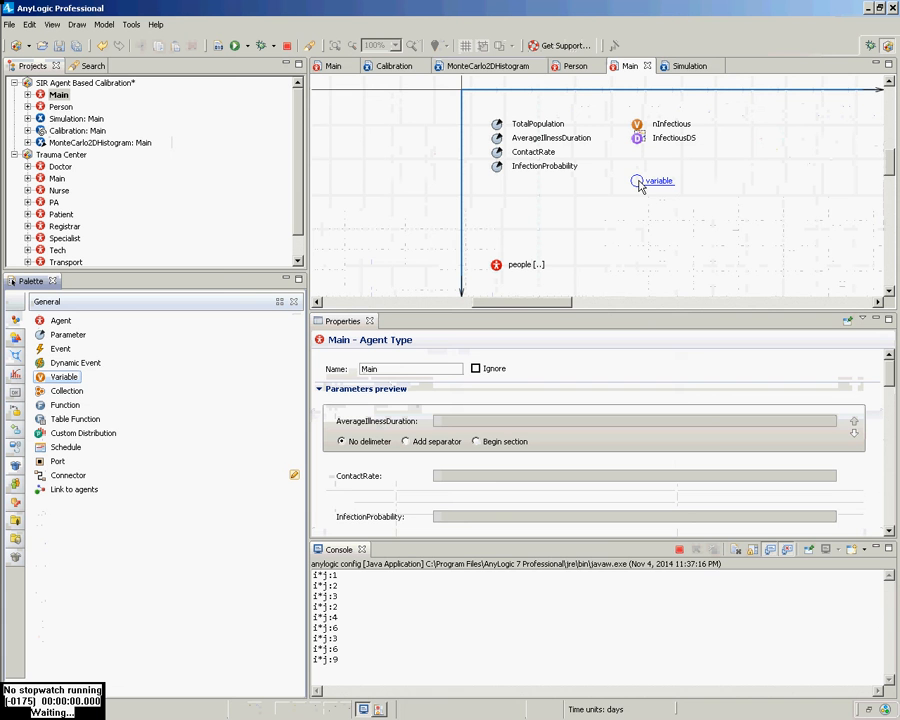
mouse_move(640, 188)
left_mouse_down()
mouse_move(66, 374)
mouse_move(606, 232)
mouse_move(637, 196)
left_mouse_up()
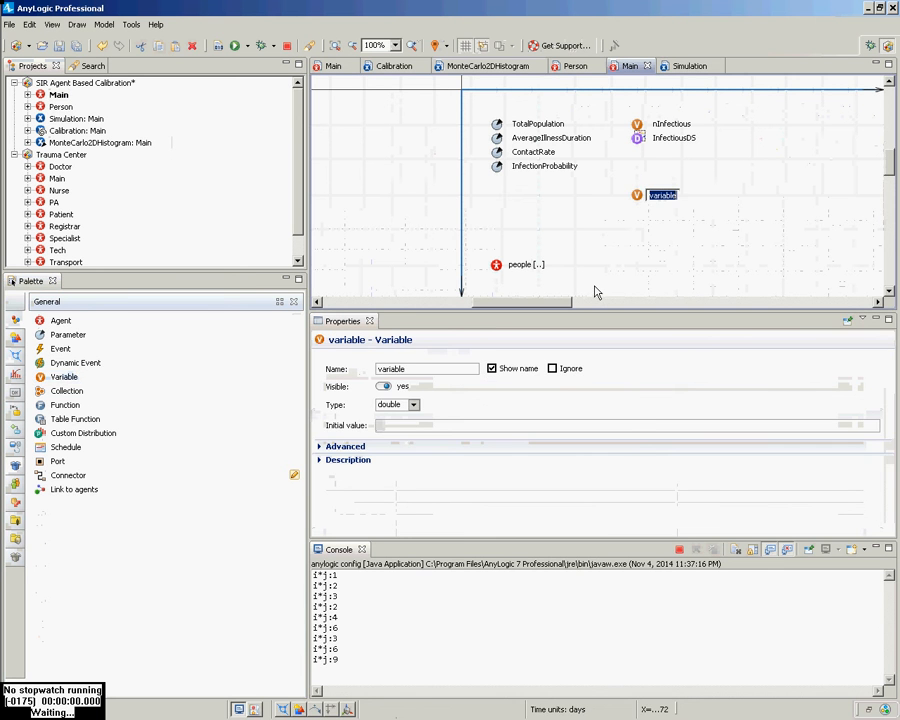
type("COUNT")
key("BackSpace")
key("BackSpace")
key("BackSpace")
key("BackSpace")
key("BackSpace")
type("countCumulativeF")
key("BackSpace")
type("INfe")
key("BackSpace")
key("BackSpace")
key("BackSpace")
type("N")
key("BackSpace")
type("nfections")
key("Return")
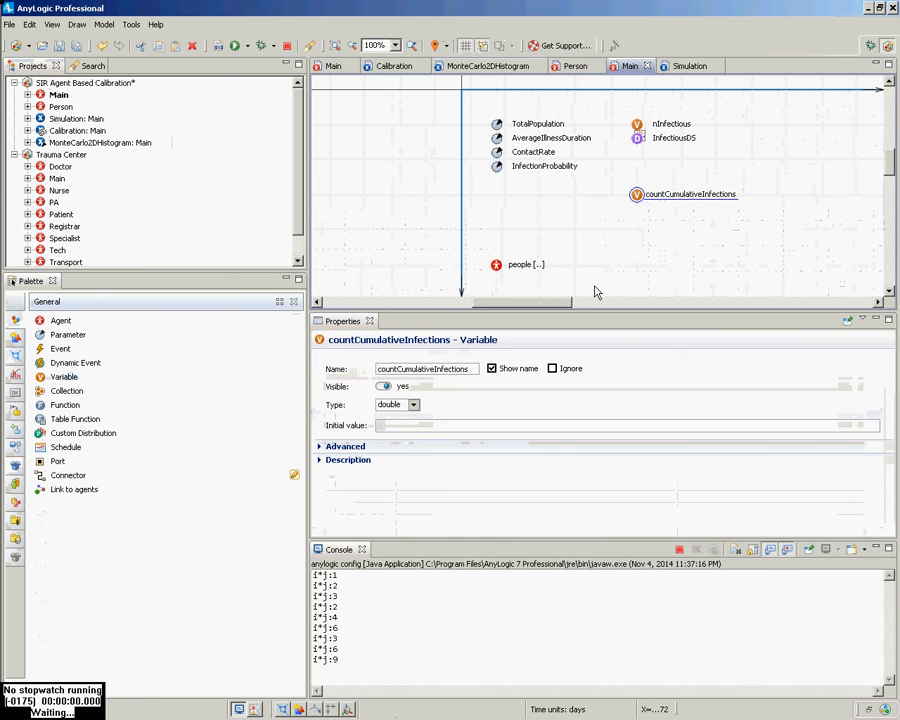
Set the countCumulativeInfections variable's type to int and its initial value to 0
left_click(414, 405)
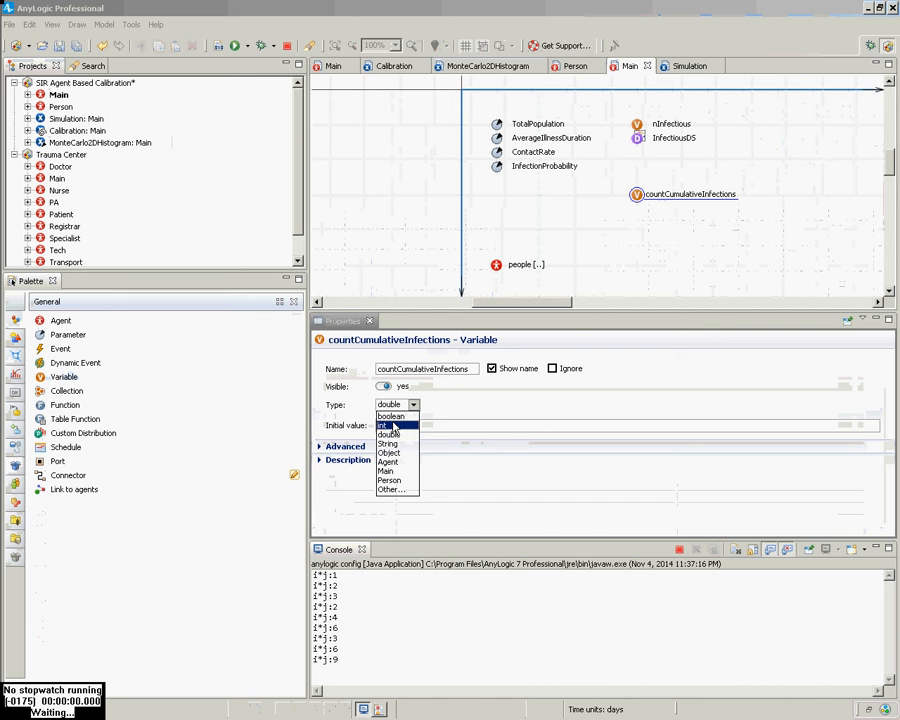
left_click(393, 427)
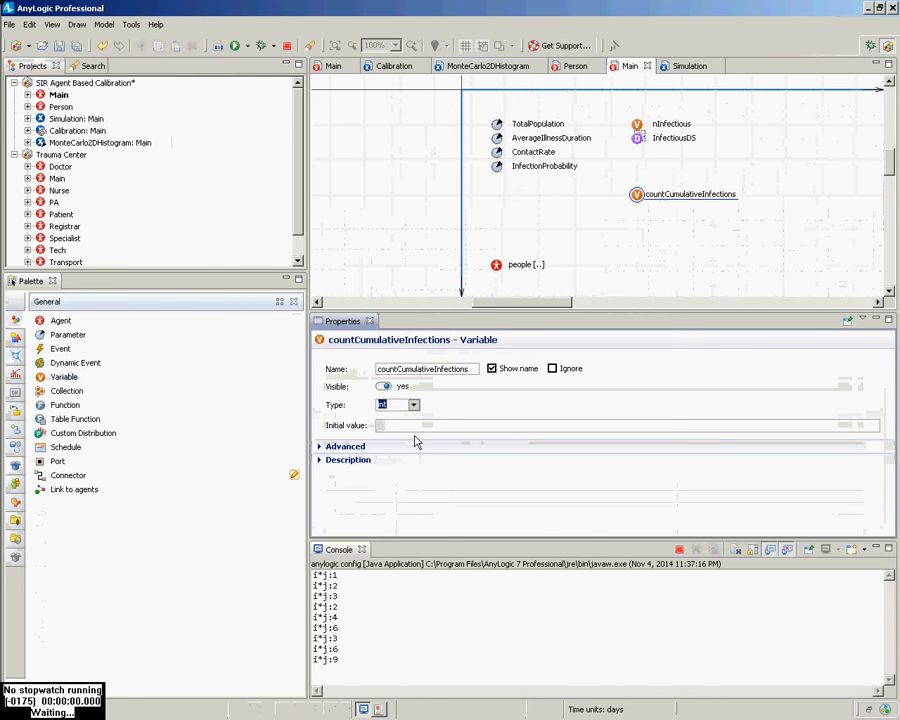
left_click(417, 427)
type("0")
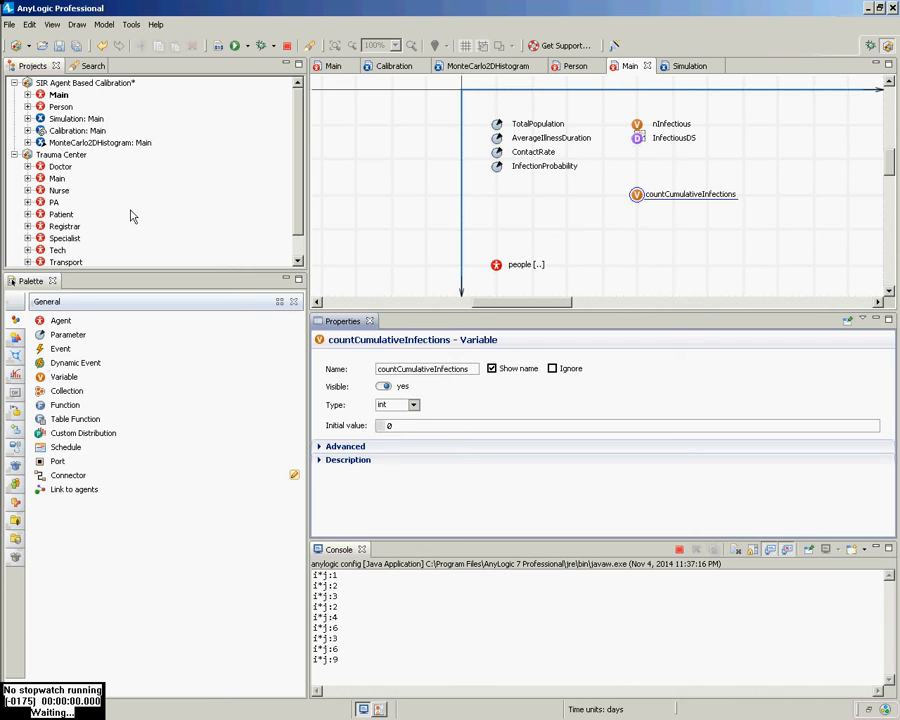
Open the Person statechart's Infection transition and highlight its action code that increments the cumulative infection count
left_click(66, 107)
double_click(69, 109)
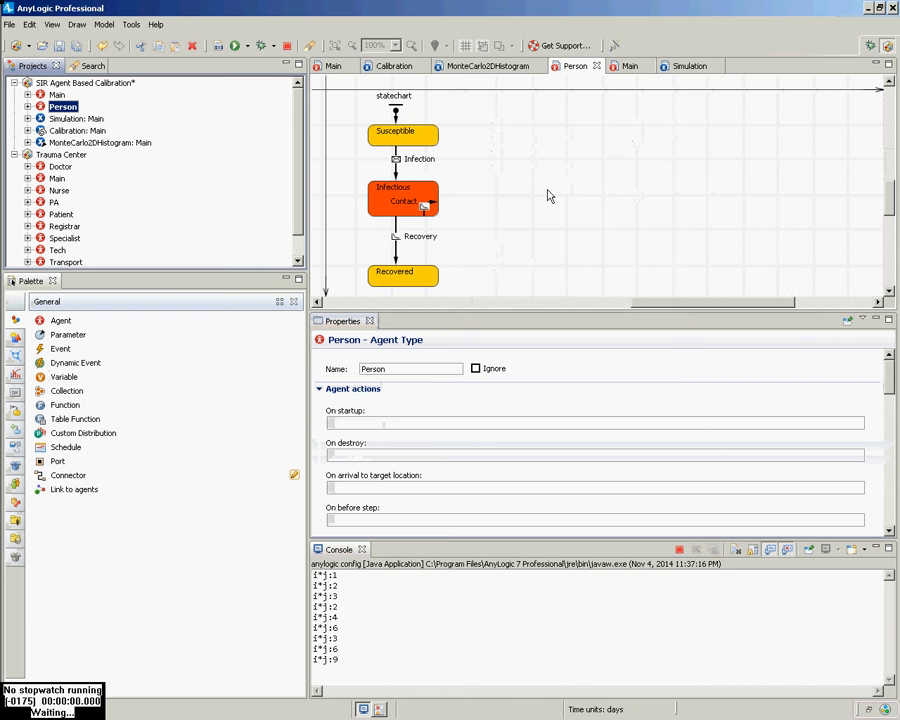
left_click(397, 171)
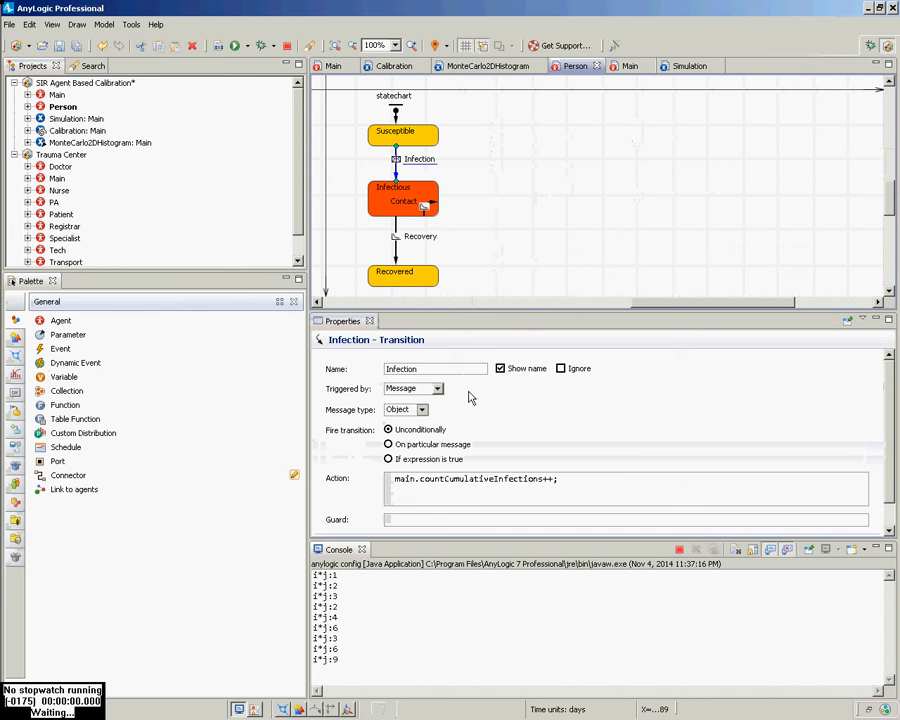
left_click(605, 501)
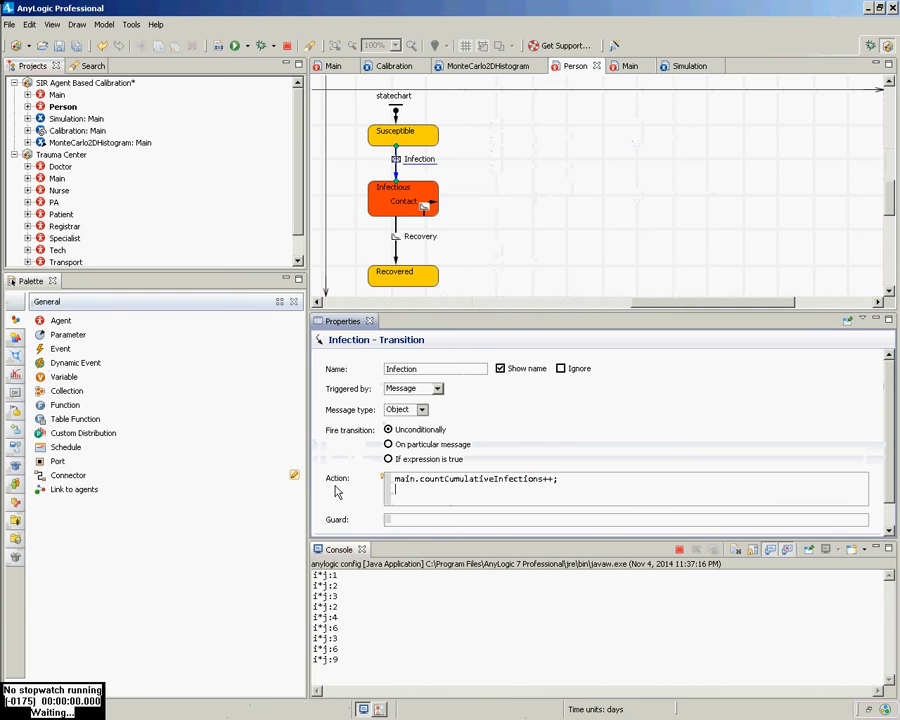
key("ctrl+a")
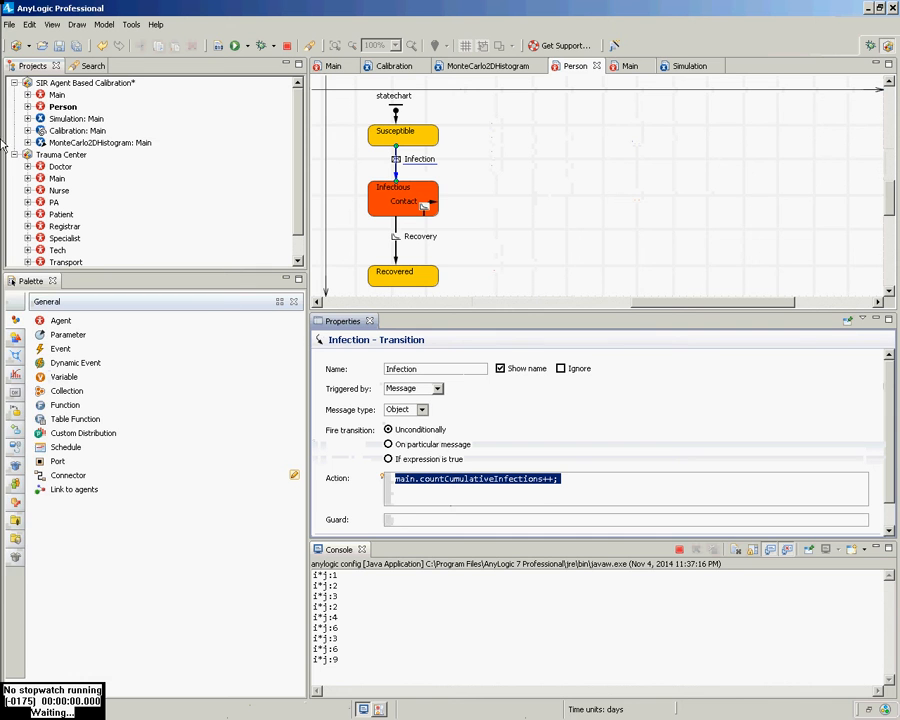
mouse_move(20, 16)
Copy the Infection transition's action code main.countCumulativeInfections++; into the open Notepad window, replacing the existing text
double_click(443, 481)
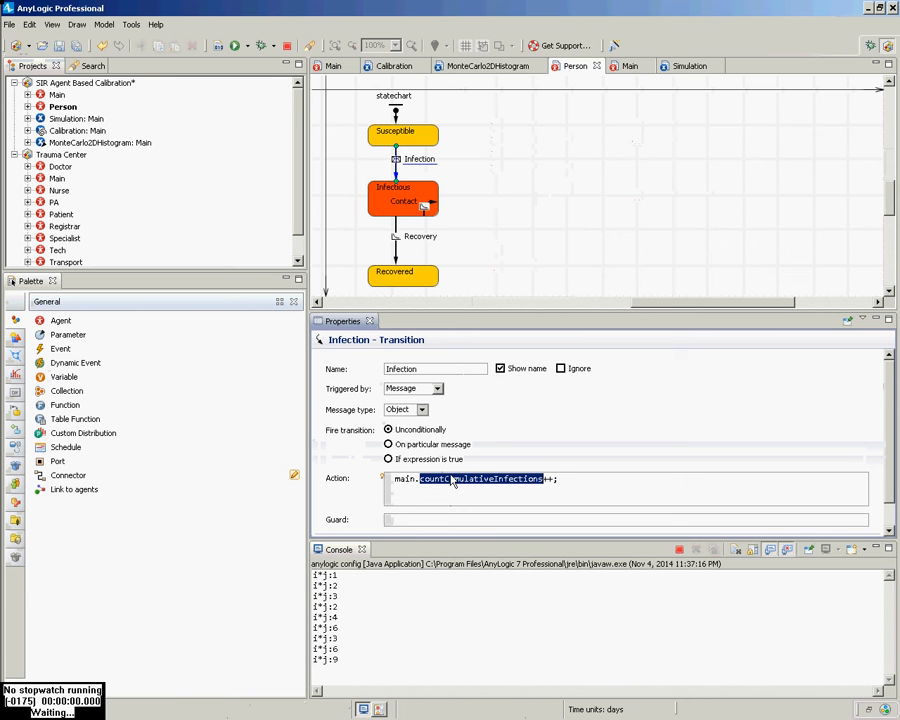
key("ctrl+a")
key("ctrl+c")
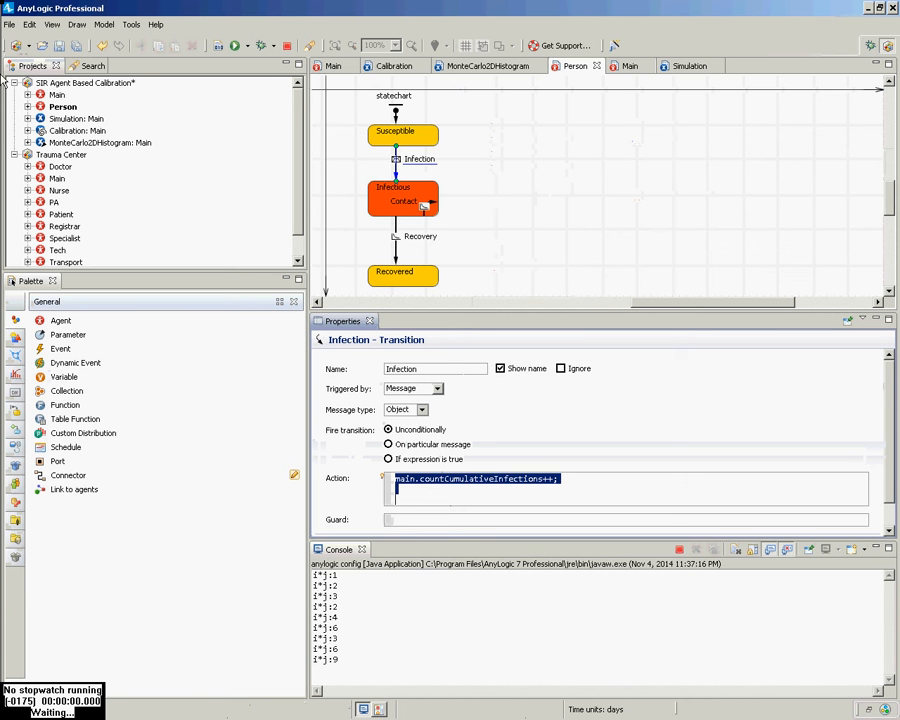
left_click(20, 15)
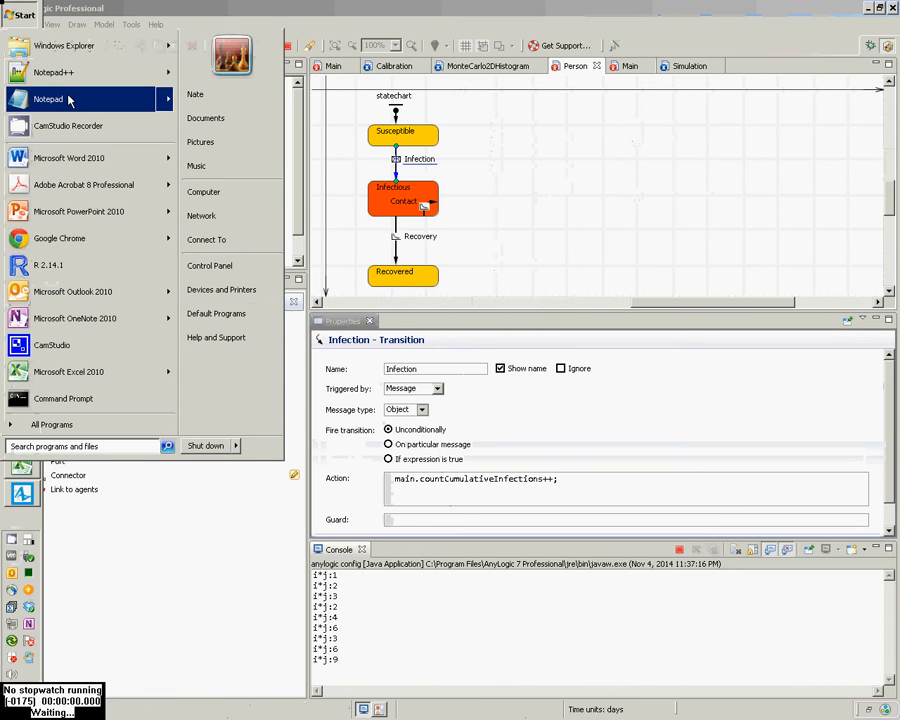
key("alt+Tab")
mouse_move(79, 111)
key("alt+Tab")
key("alt+Tab")
key("alt+Tab")
key("alt+Tab")
key("alt+Tab")
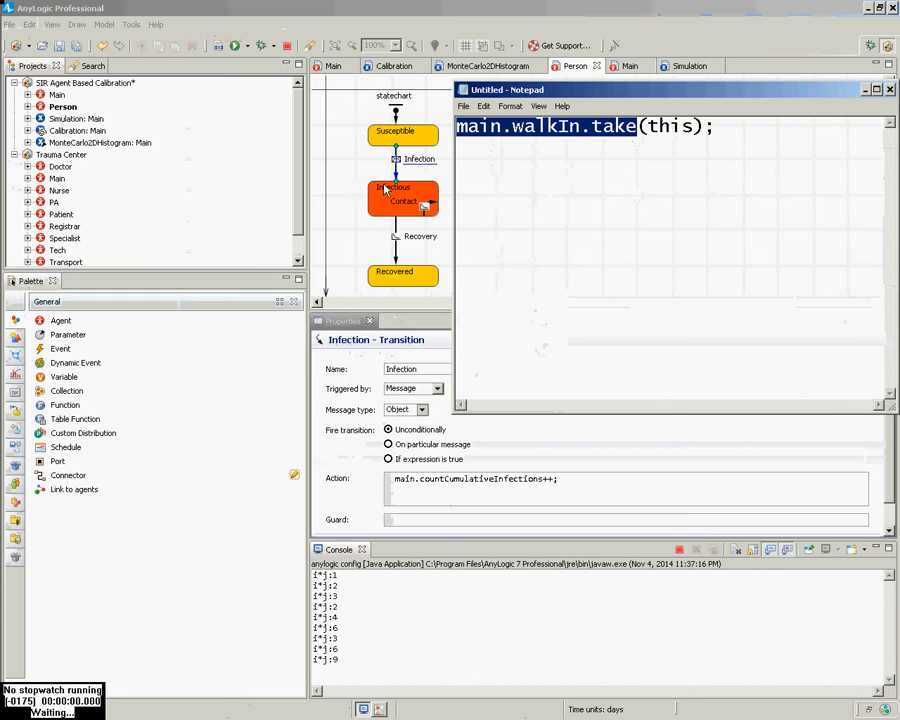
key("ctrl+s")
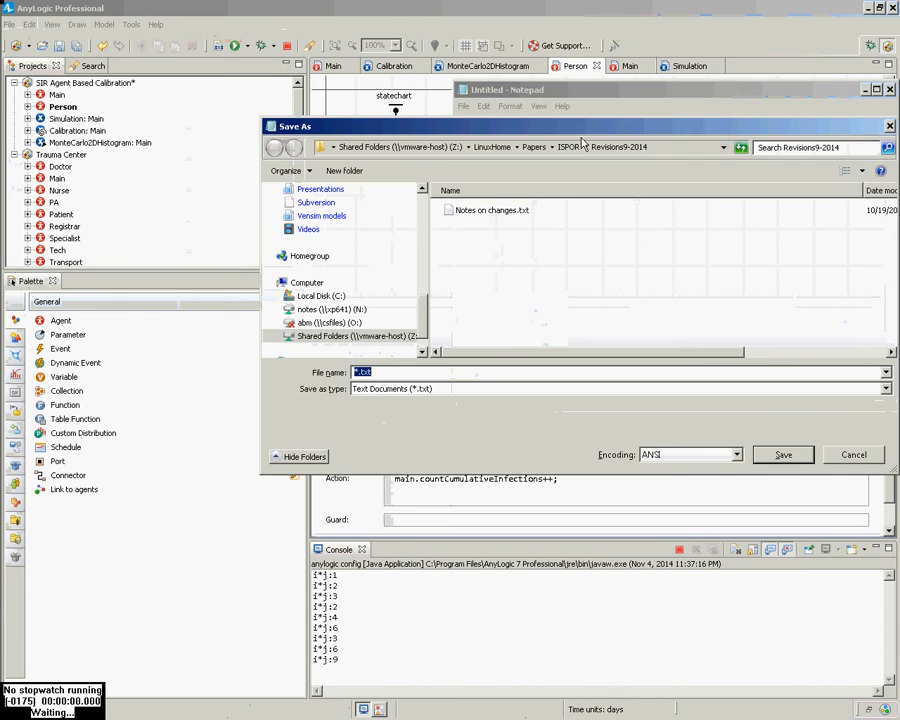
key("Escape")
left_click_drag(719, 124, 364, 95)
key("ctrl+v")
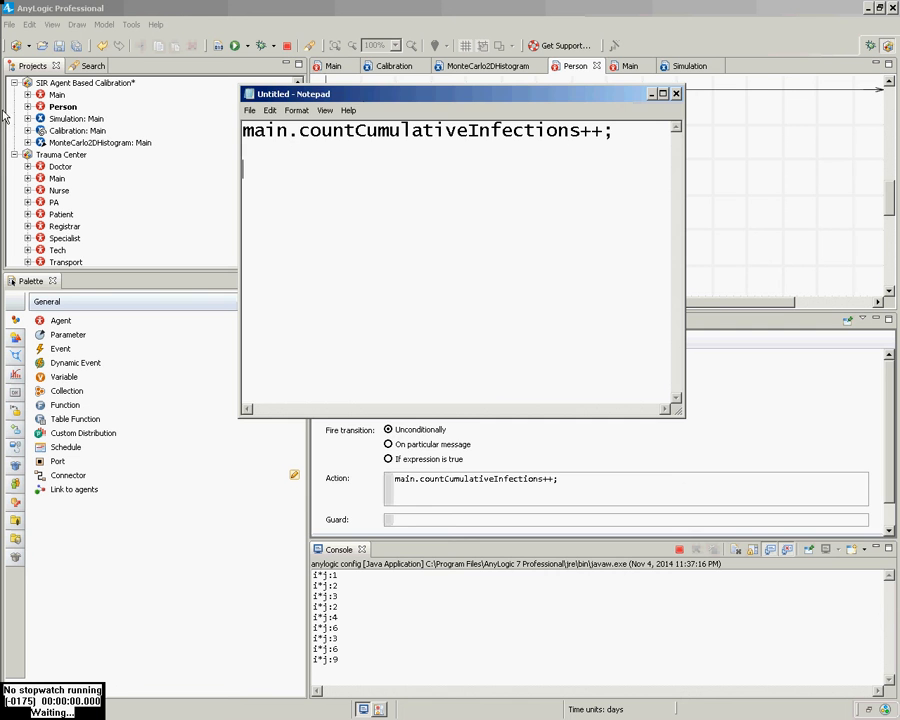
Start adding a new element to the SIR Agent Based Calibration model
left_click(70, 118)
right_click(61, 120)
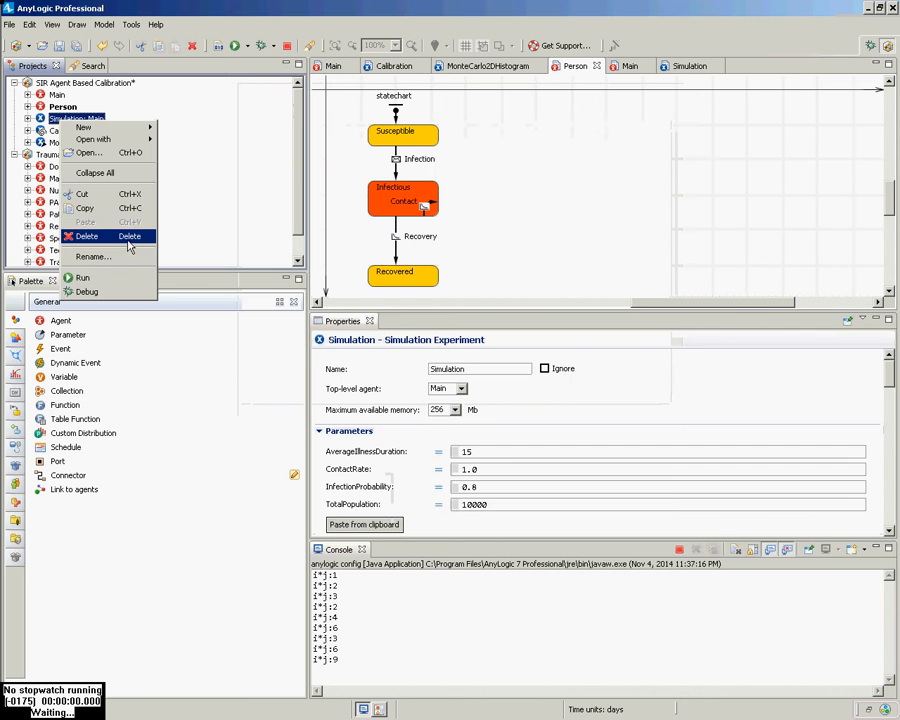
right_click(104, 84)
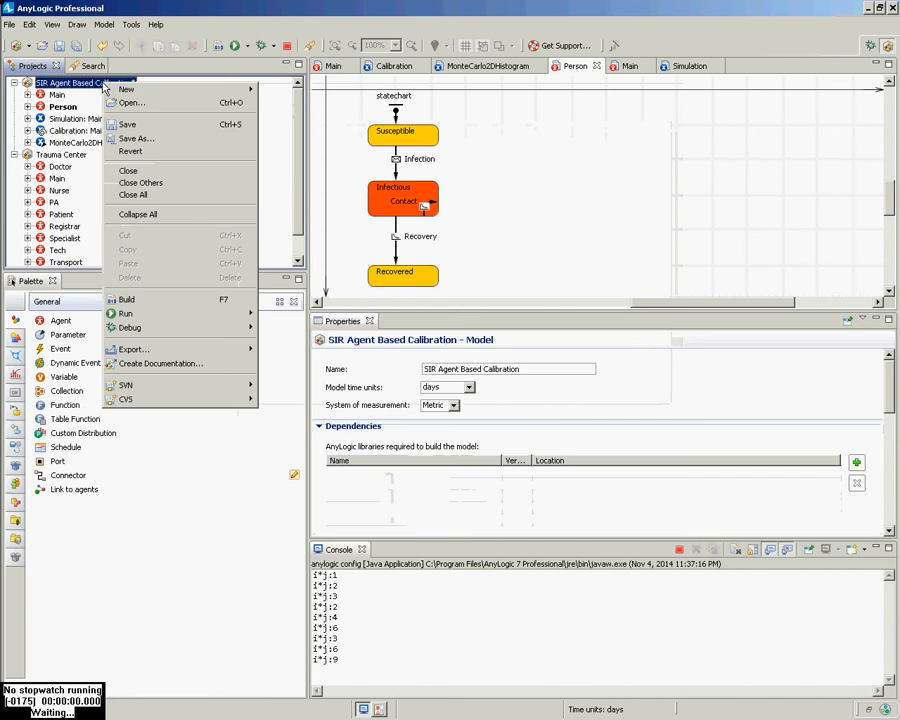
mouse_move(150, 89)
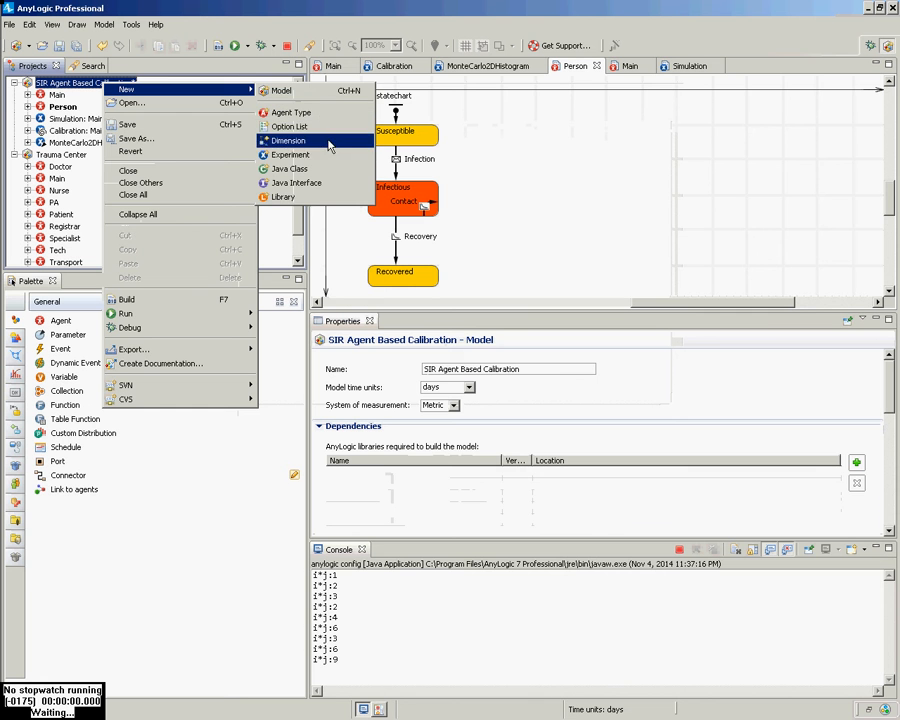
left_click(131, 24)
left_click(73, 120)
right_click(73, 122)
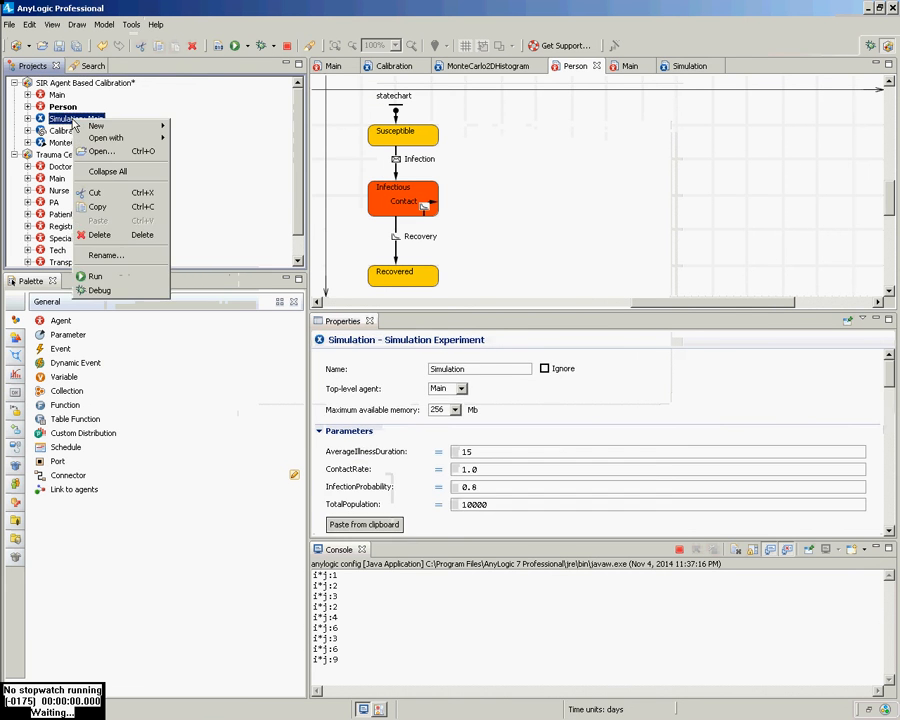
left_click(497, 210)
left_click(497, 210)
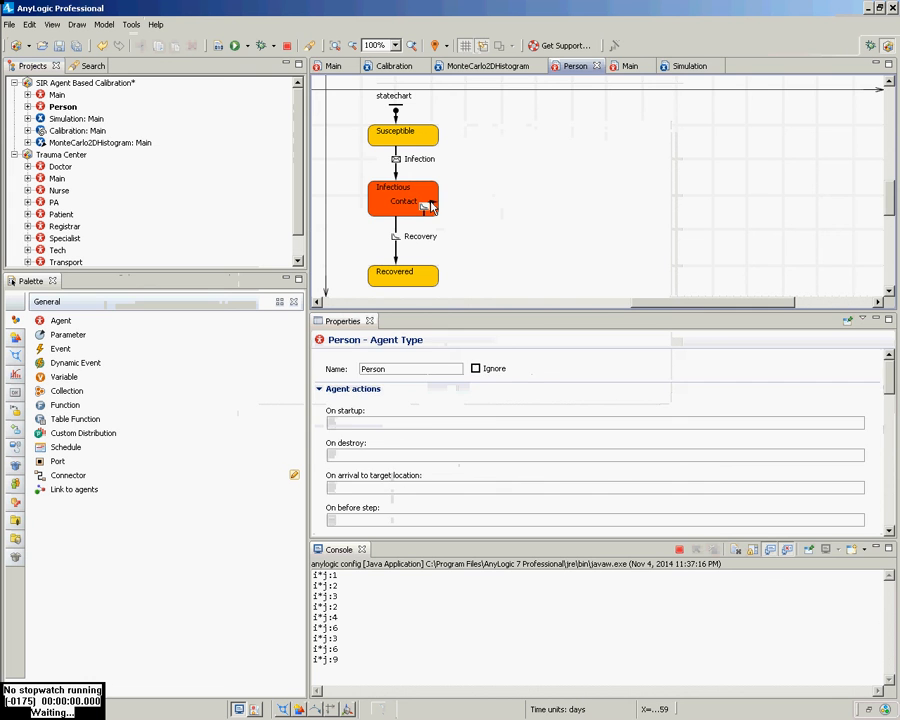
Examine the rate and action of the Contact transition and the action code of the Infection transition in the Person statechart
left_click(429, 204)
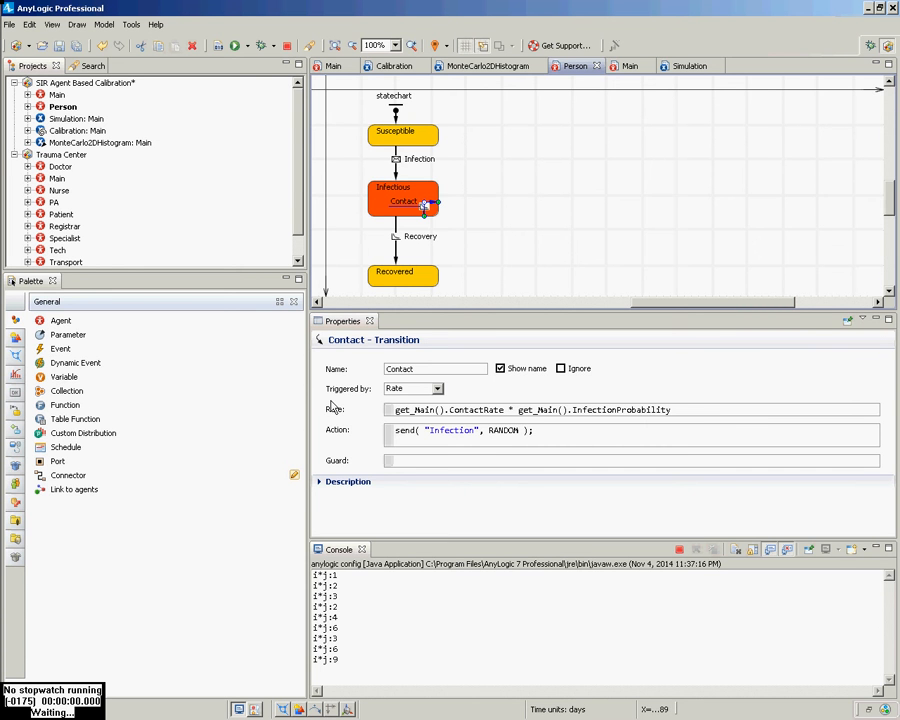
mouse_move(8, 551)
left_click(437, 441)
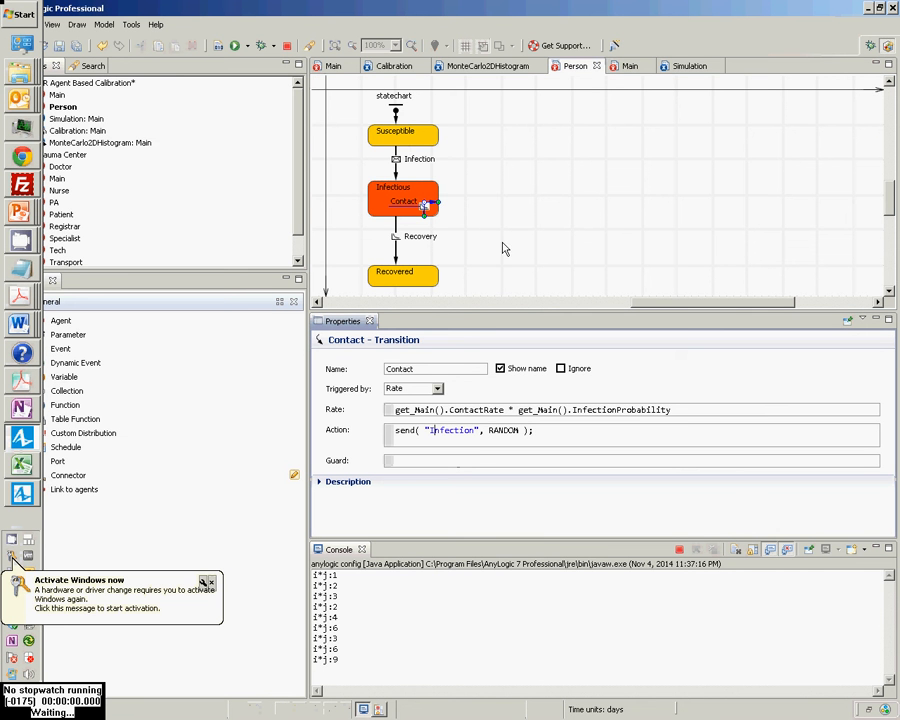
left_click(398, 169)
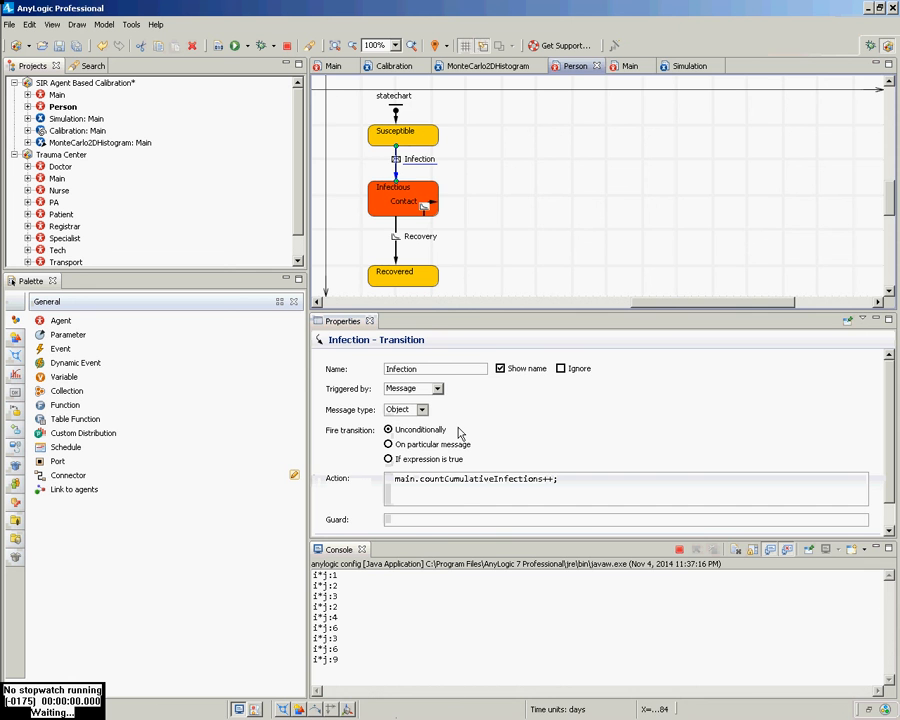
double_click(461, 482)
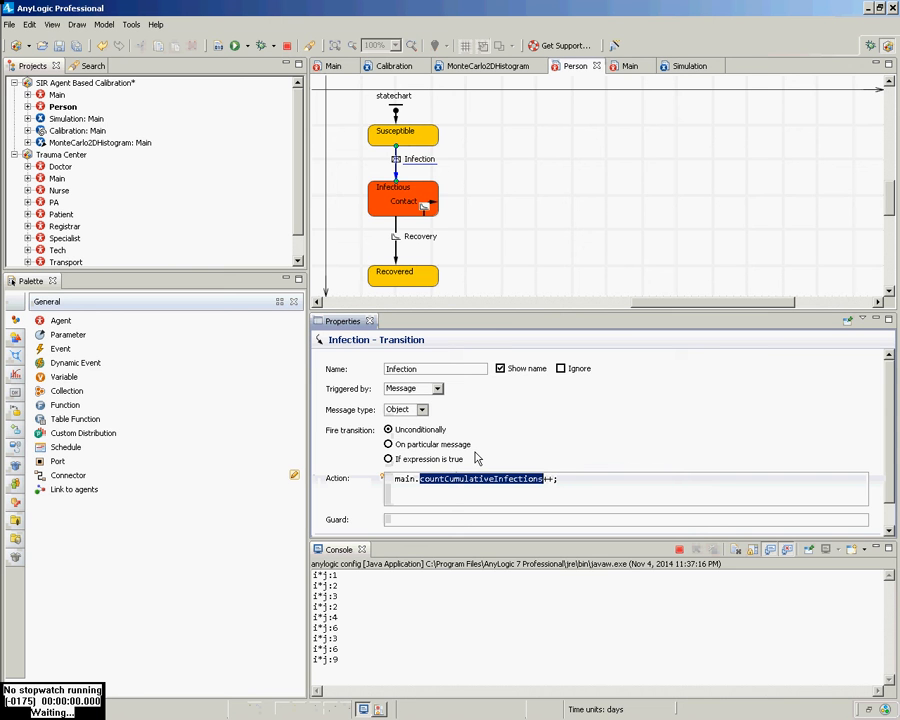
Try to run the Simulation experiment, cancel the launch, and enlarge the list of build errors
right_click(64, 119)
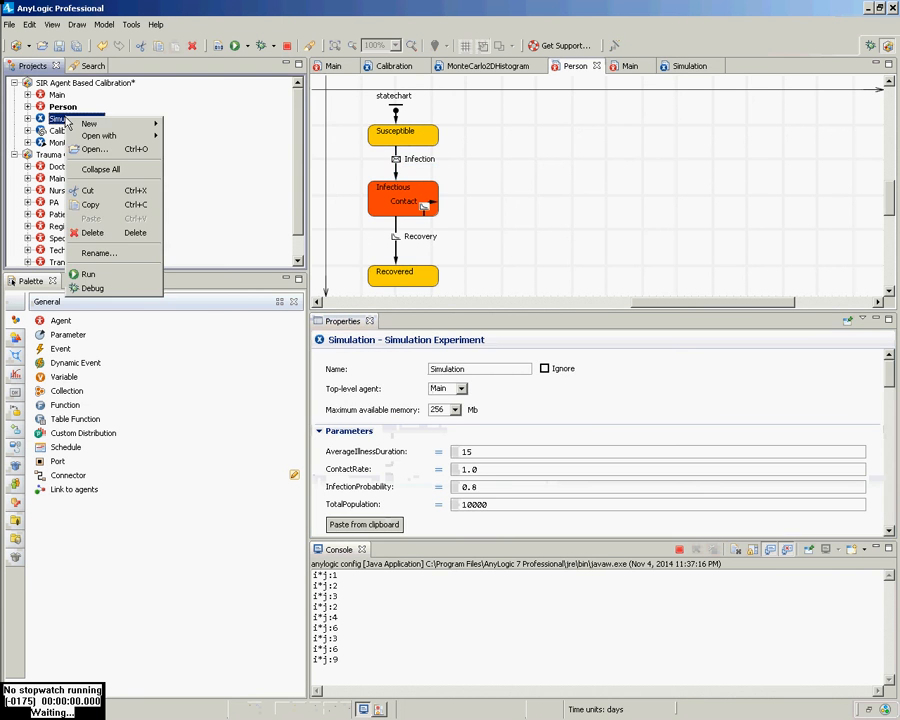
left_click(110, 273)
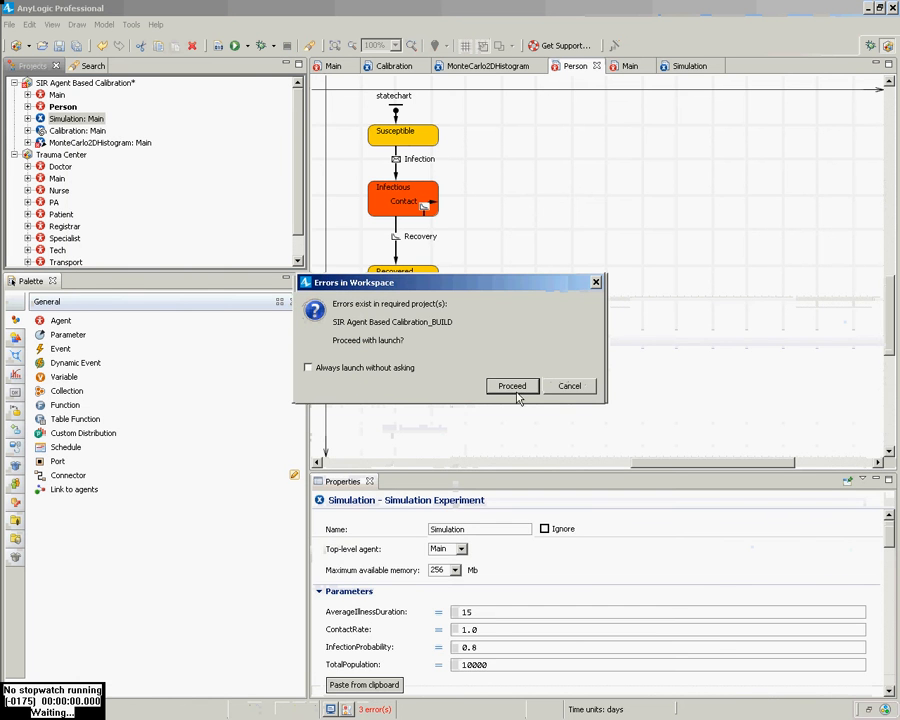
left_click(566, 387)
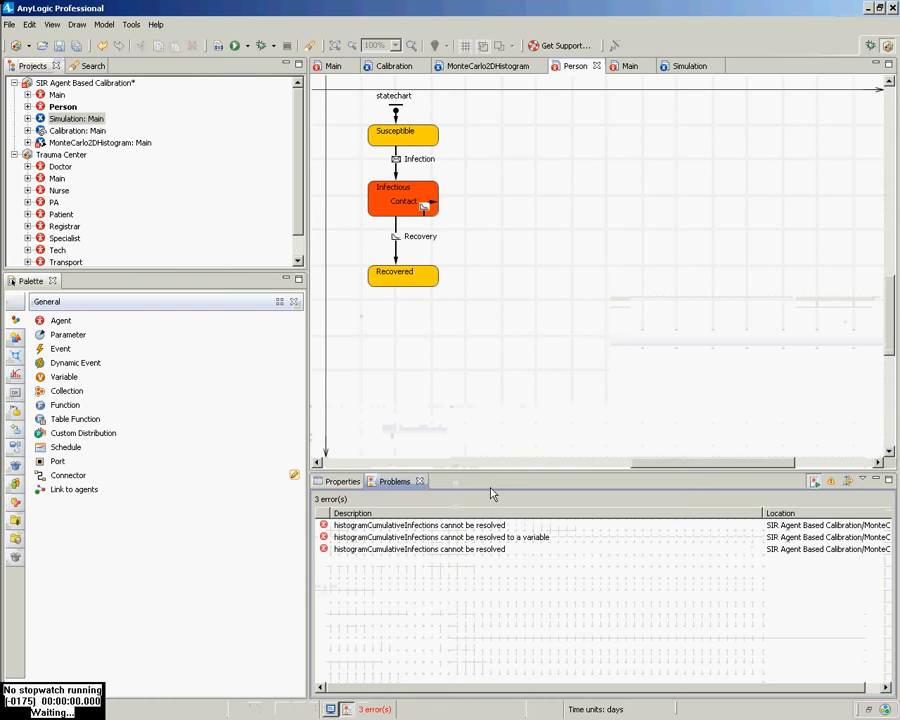
left_click_drag(492, 478, 490, 140)
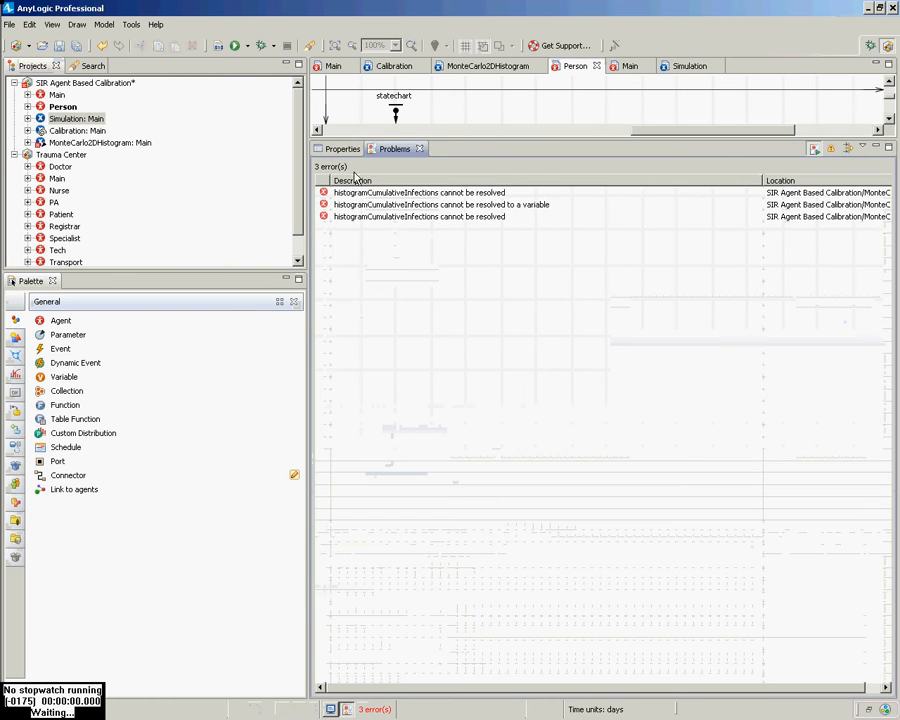
Open the MonteCarlo2DHistogram experiment and bring up its Java actions to find the code behind the build errors
left_click(89, 120)
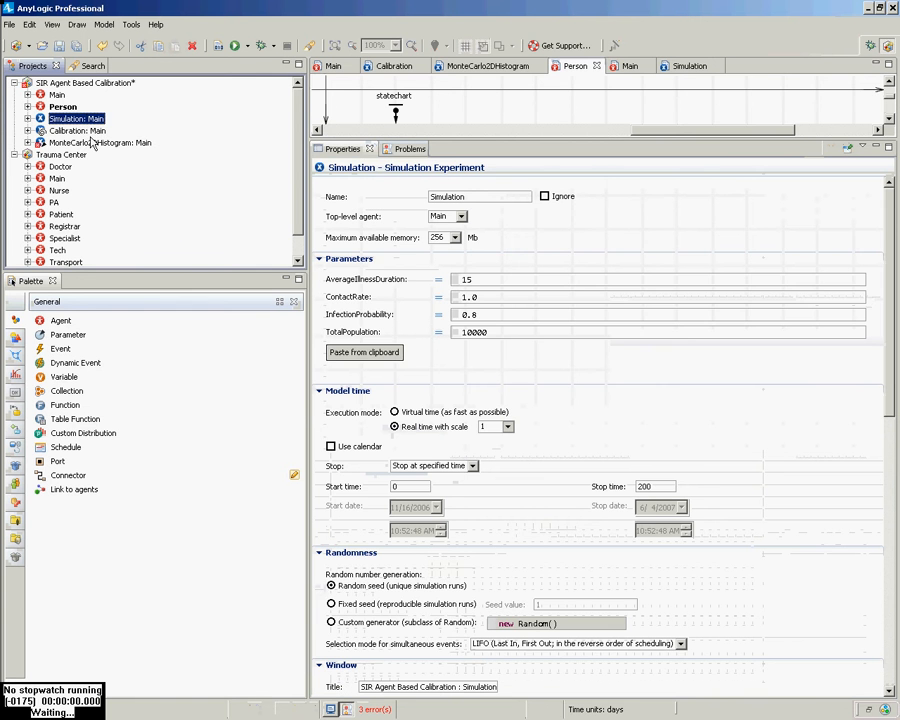
double_click(92, 142)
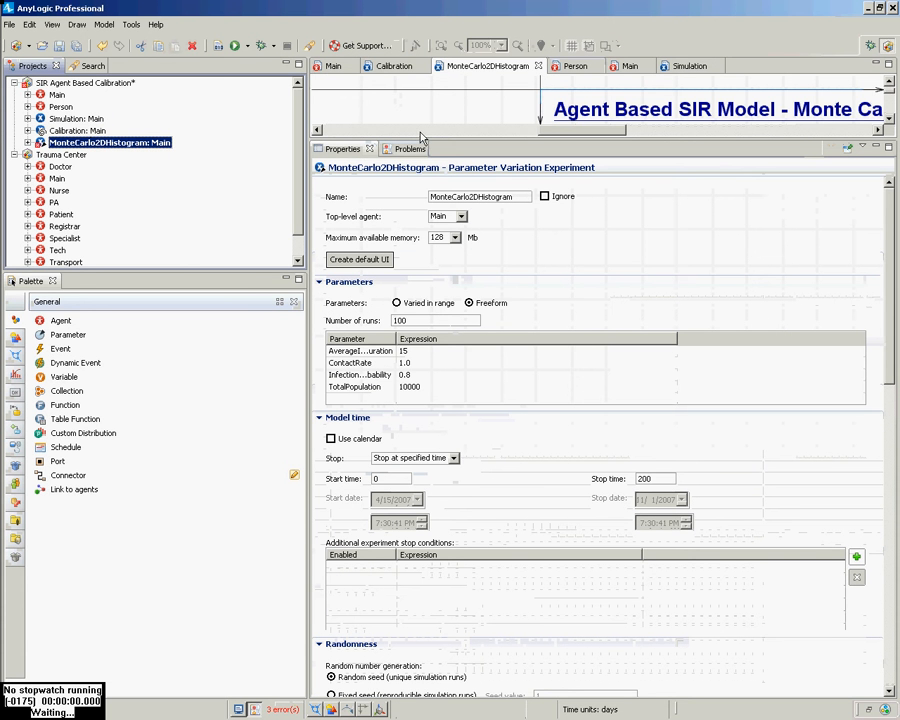
left_click_drag(415, 141, 44, 145)
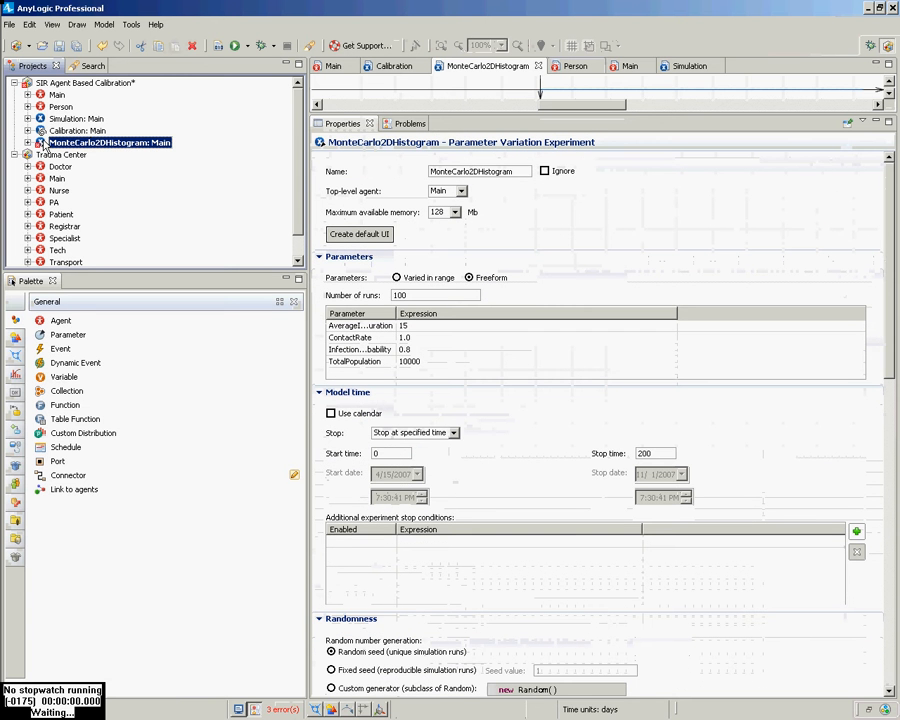
left_click(401, 123)
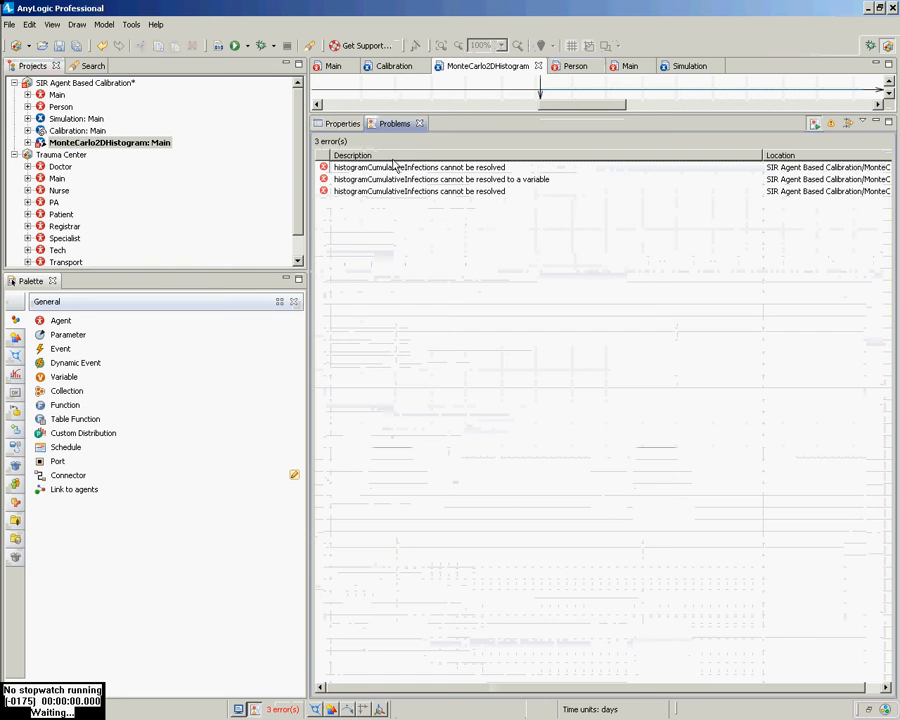
left_click(344, 125)
scroll(518, 362, "down", 8)
scroll(488, 358, "down", 10)
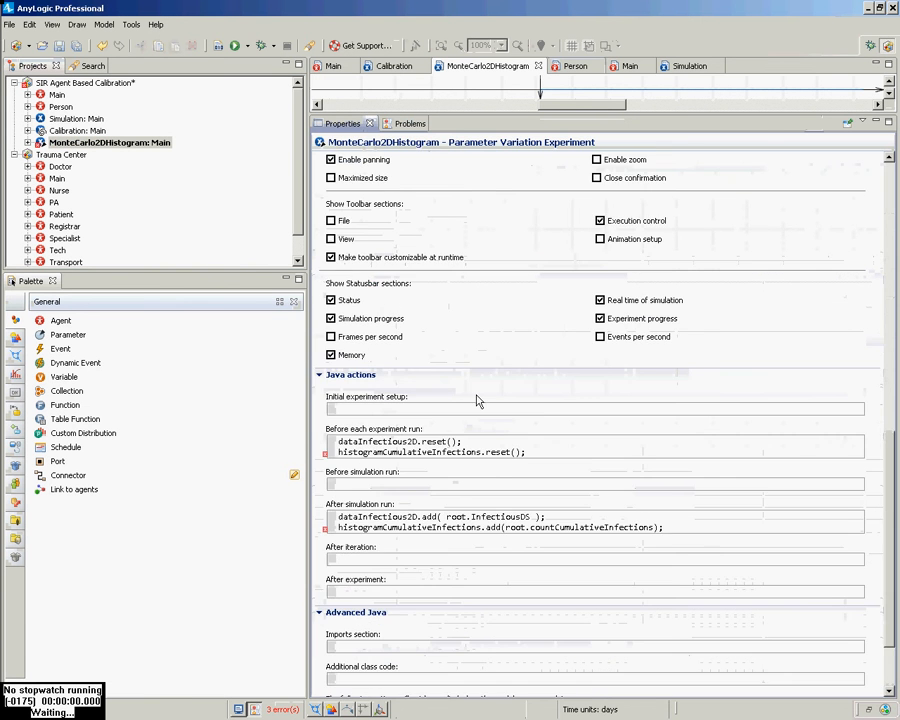
Delete the histogramCumulativeInfections.add(root.countCumulativeInfections); line from the experiment's After simulation run code
key("ctrl+Right")
key("ctrl+Right")
key("ctrl+Right")
key("ctrl+Right")
key("ctrl+Right")
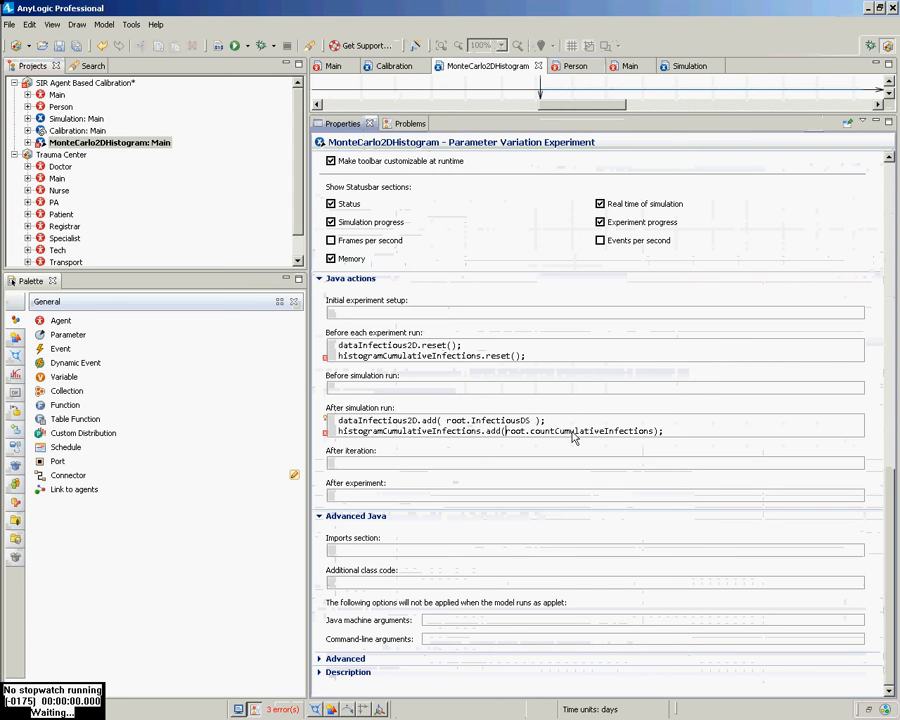
key("ctrl+shift+Left")
key("ctrl+shift+Left")
key("ctrl+shift+Left")
key("ctrl+shift+Left")
key("ctrl+shift+Left")
key("ctrl+shift+Left")
key("ctrl+shift+Left")
key("ctrl+shift+Left")
key("ctrl+shift+Left")
key("Delete")
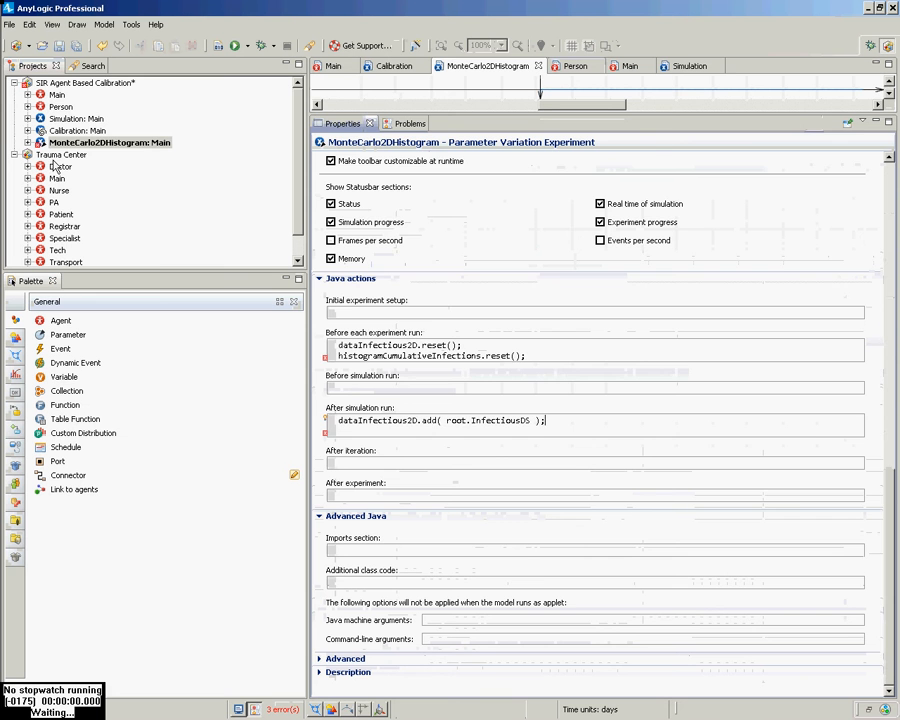
Try to run the Simulation experiment again and cancel the launch to list the remaining build errors
right_click(63, 124)
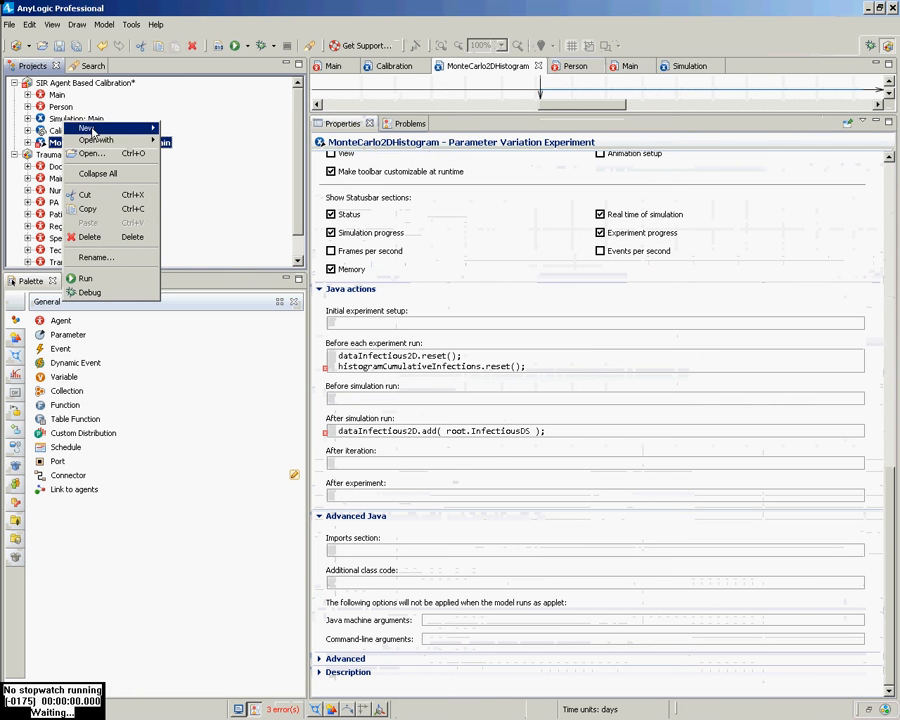
right_click(93, 117)
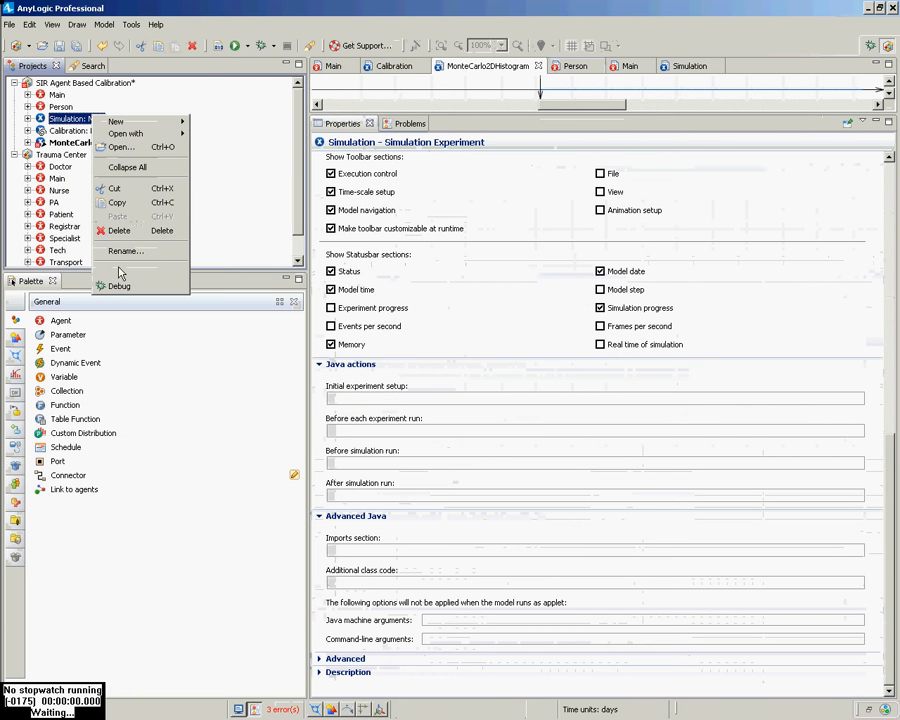
left_click(118, 272)
key("Escape")
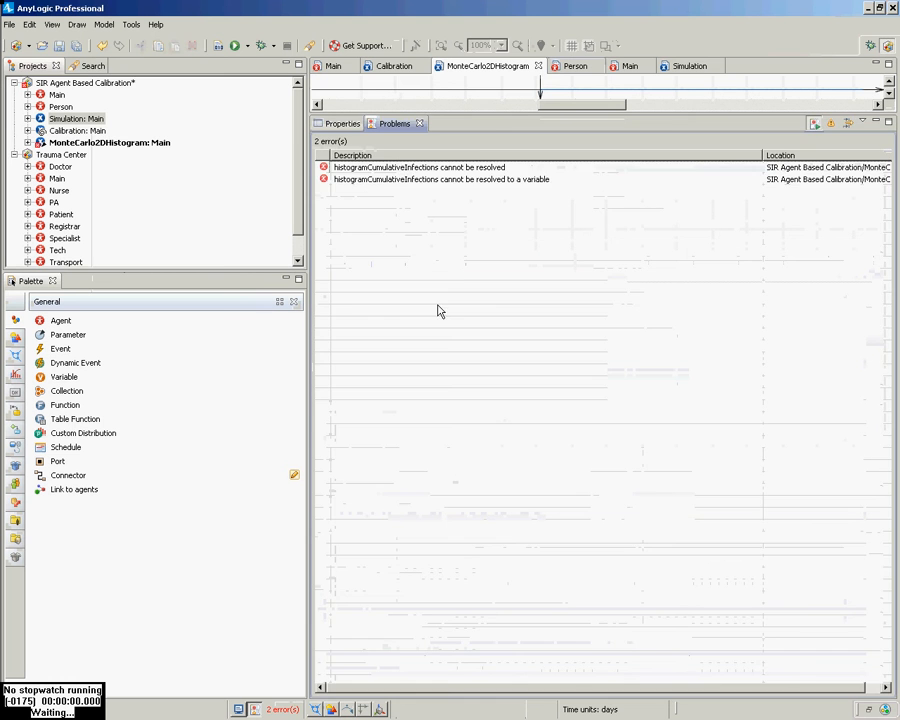
Delete the histogramCumulativeInfections.reset(); line from the MonteCarlo2DHistogram experiment's Before each experiment run code
double_click(405, 170)
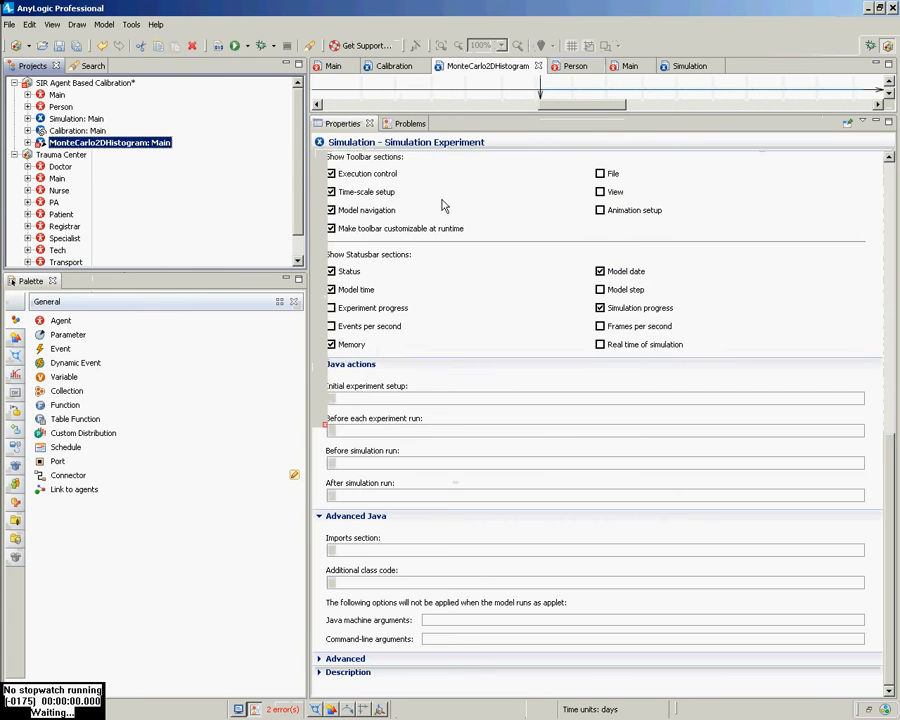
key("shift+Right")
key("shift+Right")
key("shift+Right")
key("shift+Right")
key("shift+Right")
key("shift+Right")
key("shift+Right")
key("shift+Right")
key("shift+Right")
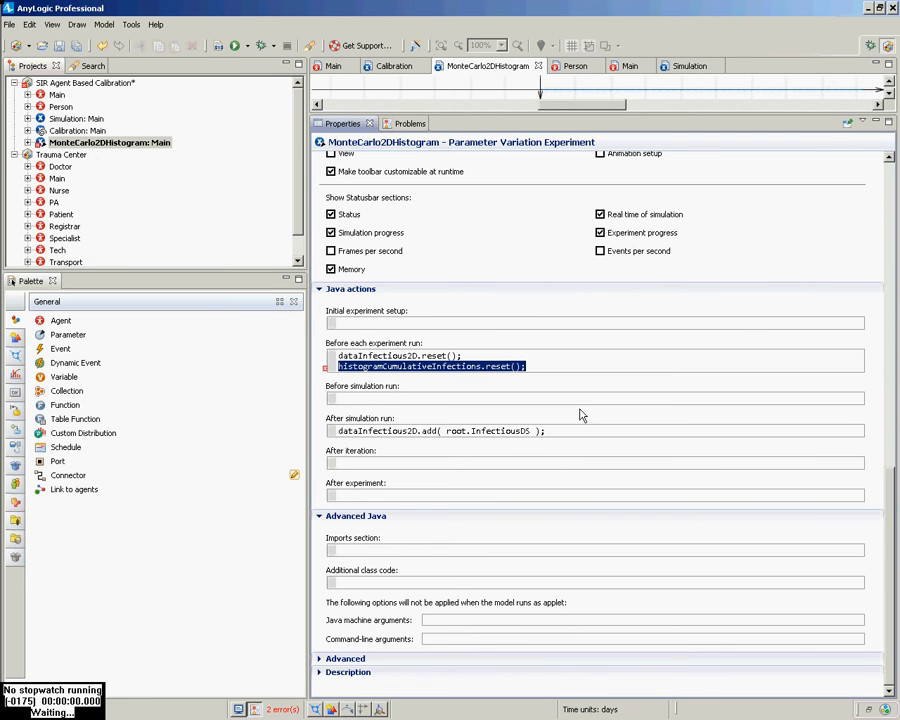
key("Delete")
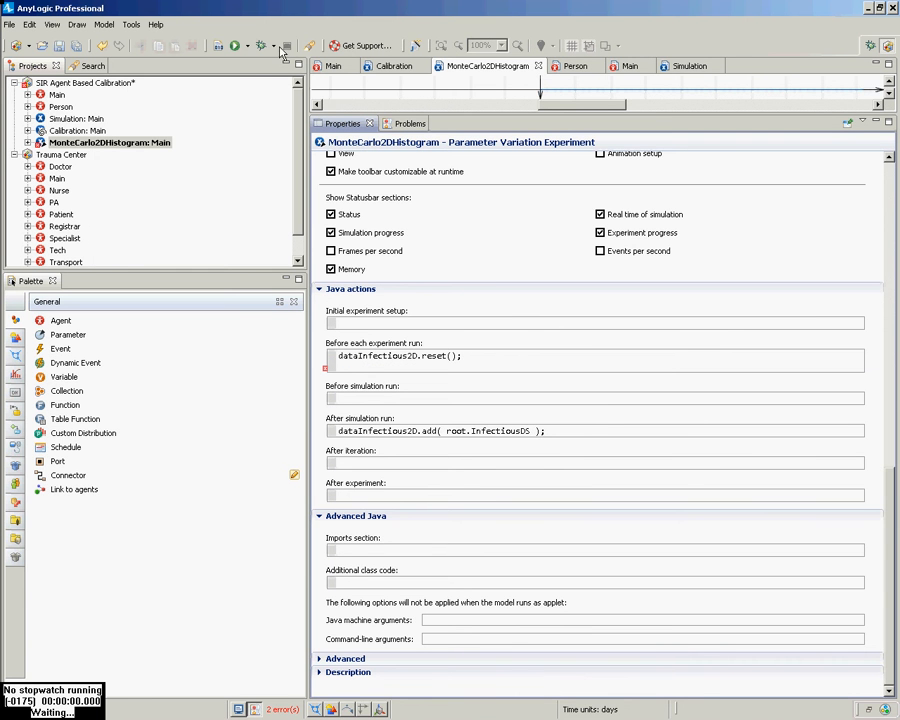
Rebuild the model, go to the source of the remaining error, and delete the chartHistogramCumulativeInfection chart
left_click(218, 46)
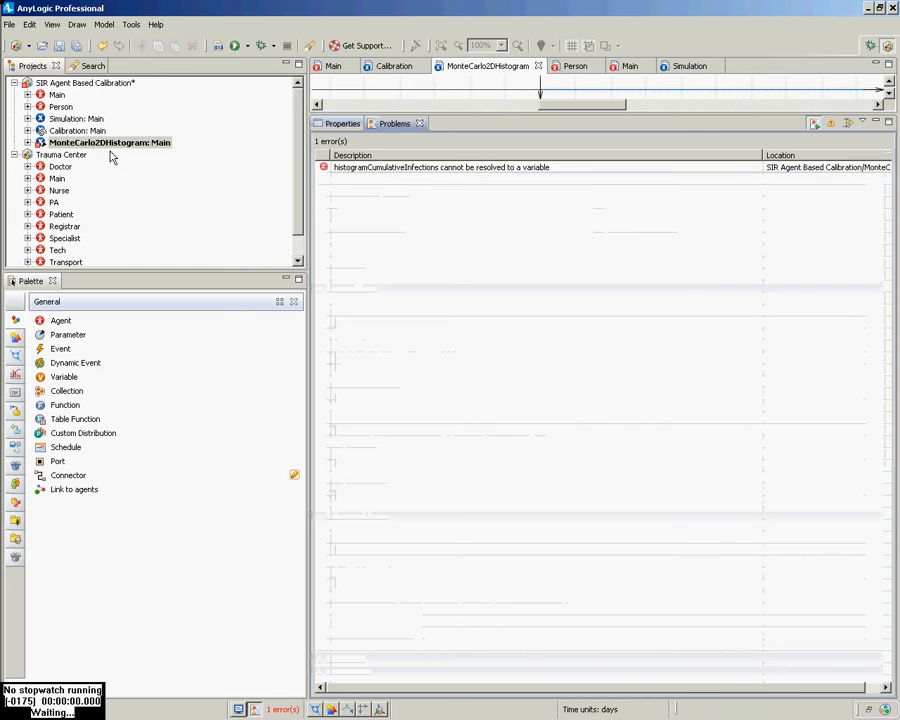
double_click(396, 168)
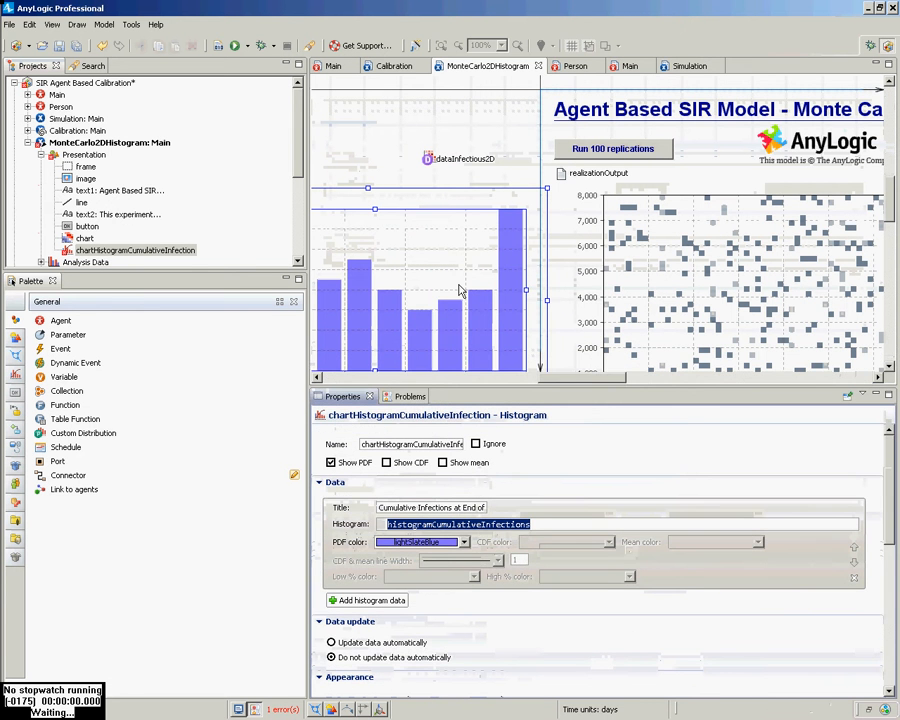
key("Delete")
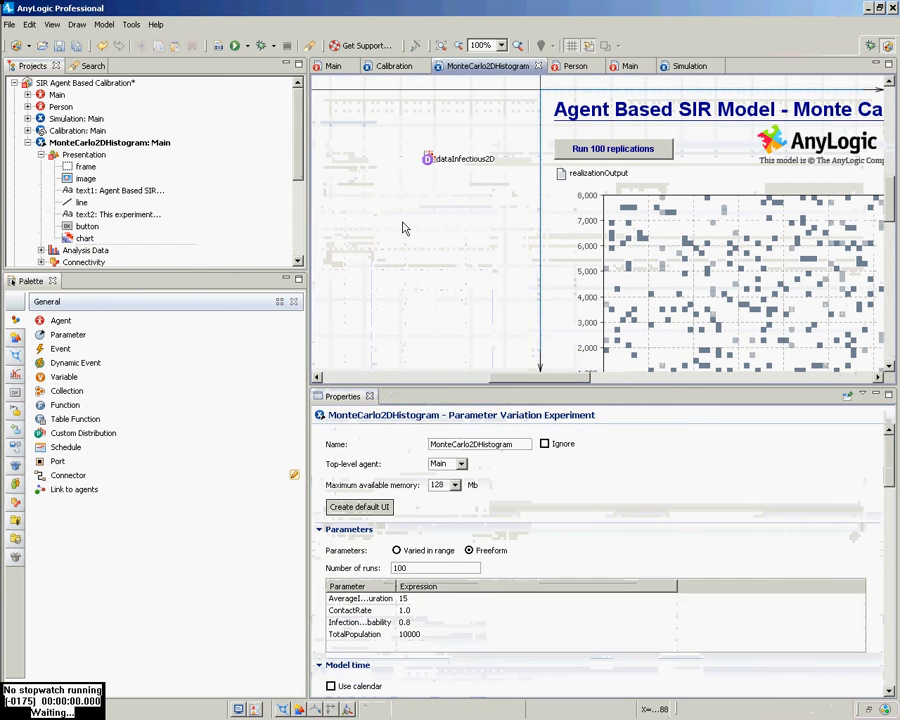
Launch the Simulation experiment of the SIR Agent Based Calibration model and start the run
left_click(120, 143)
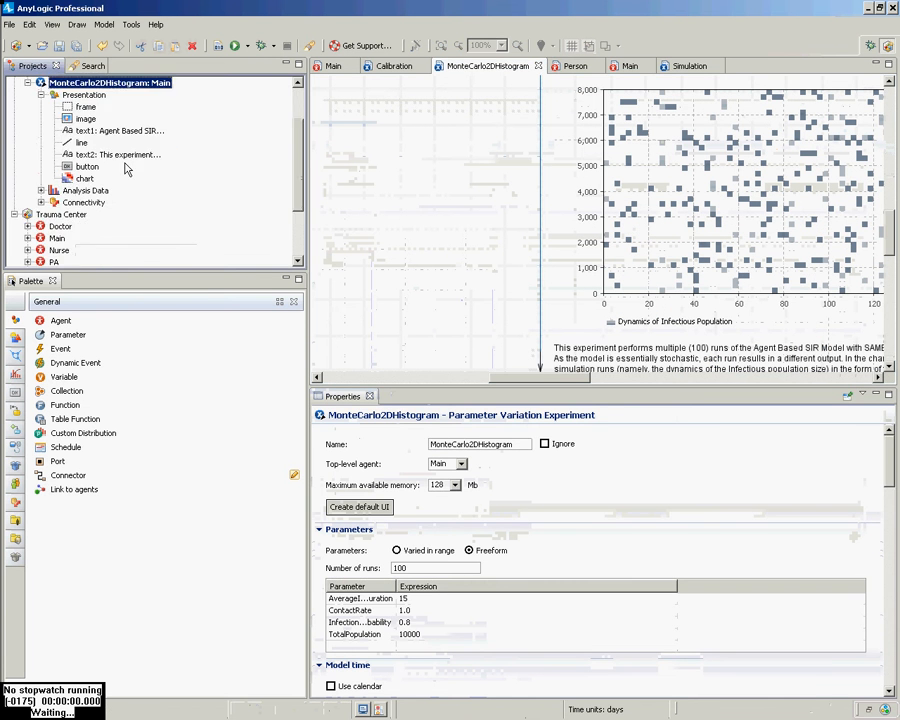
scroll(117, 165, "down", 3)
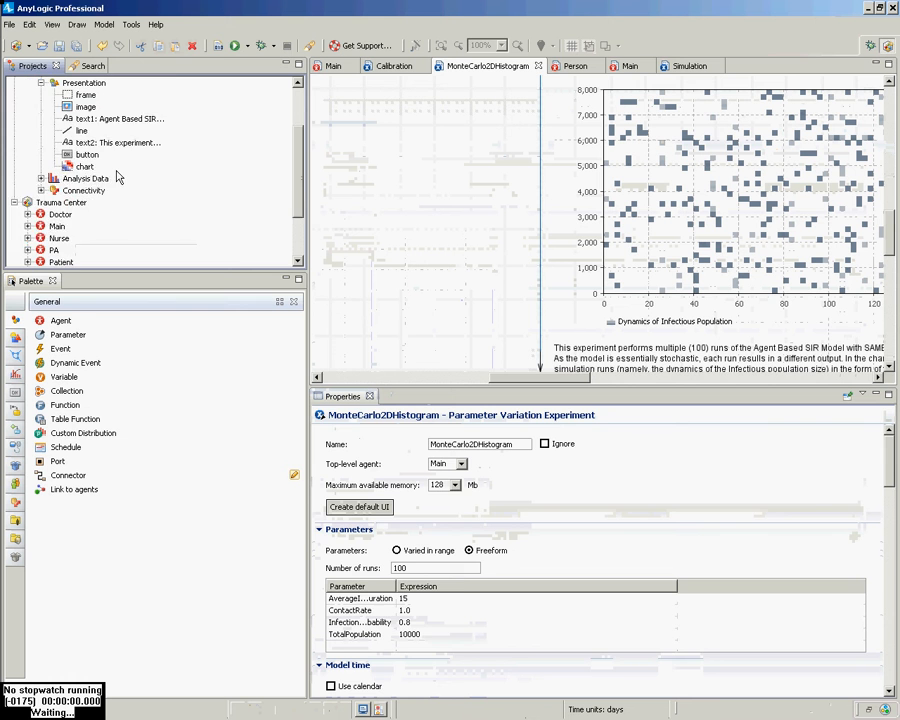
scroll(90, 118, "up", 3)
right_click(90, 118)
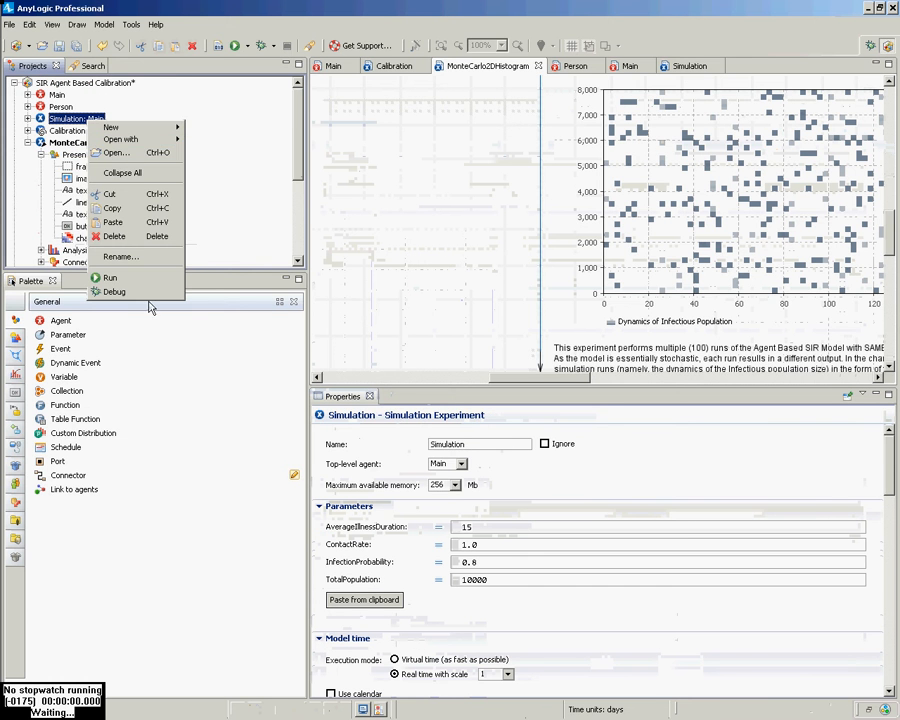
left_click(112, 276)
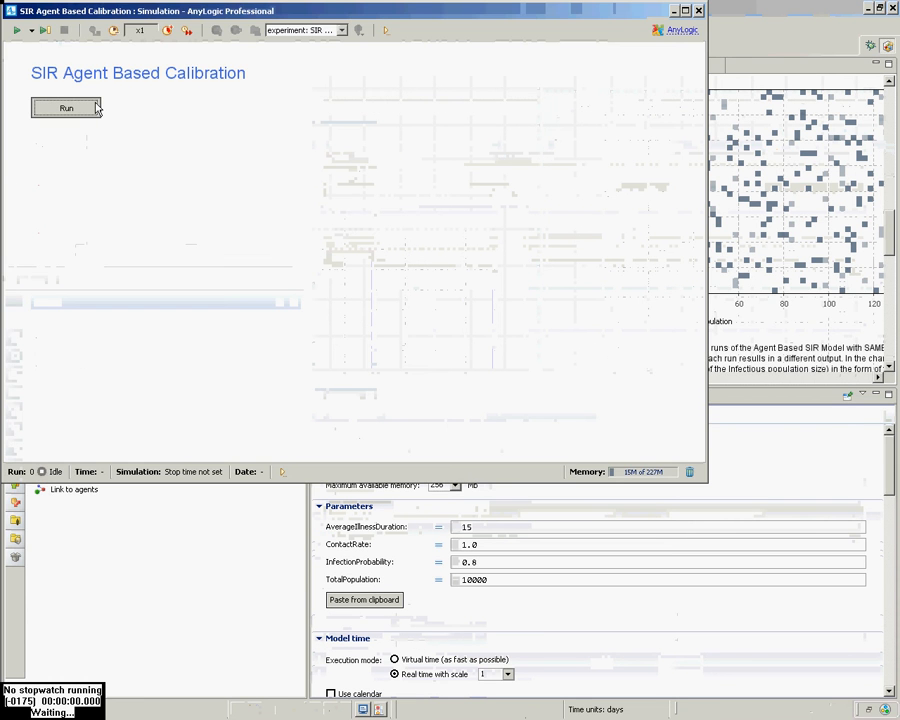
left_click(96, 108)
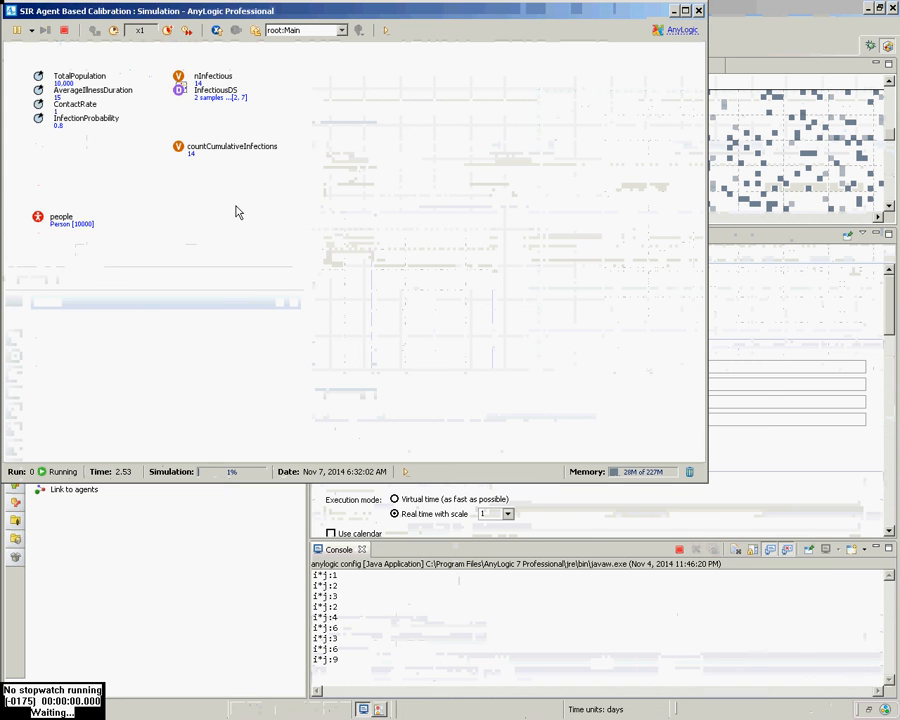
Plot countCumulativeInfections in an enlarged inspection window and switch the running simulation to virtual time
left_click(178, 147)
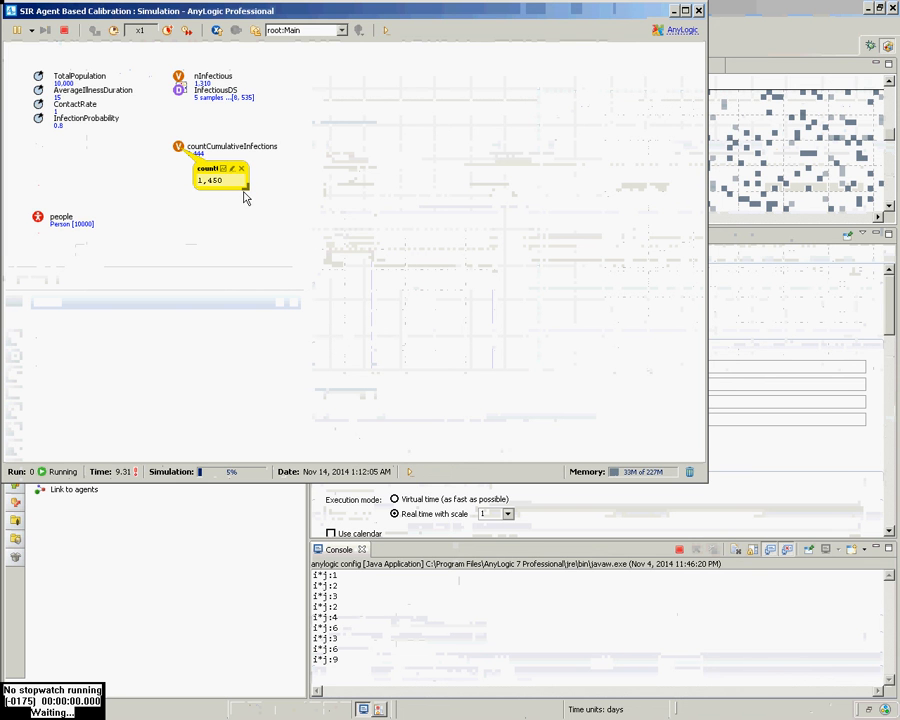
left_click_drag(248, 189, 460, 305)
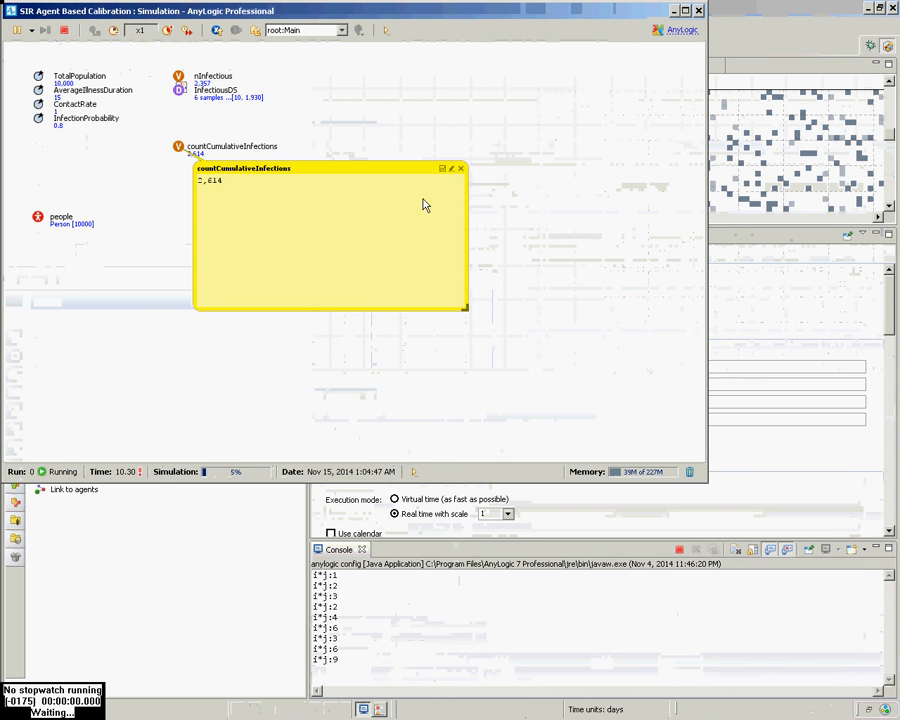
left_click(443, 170)
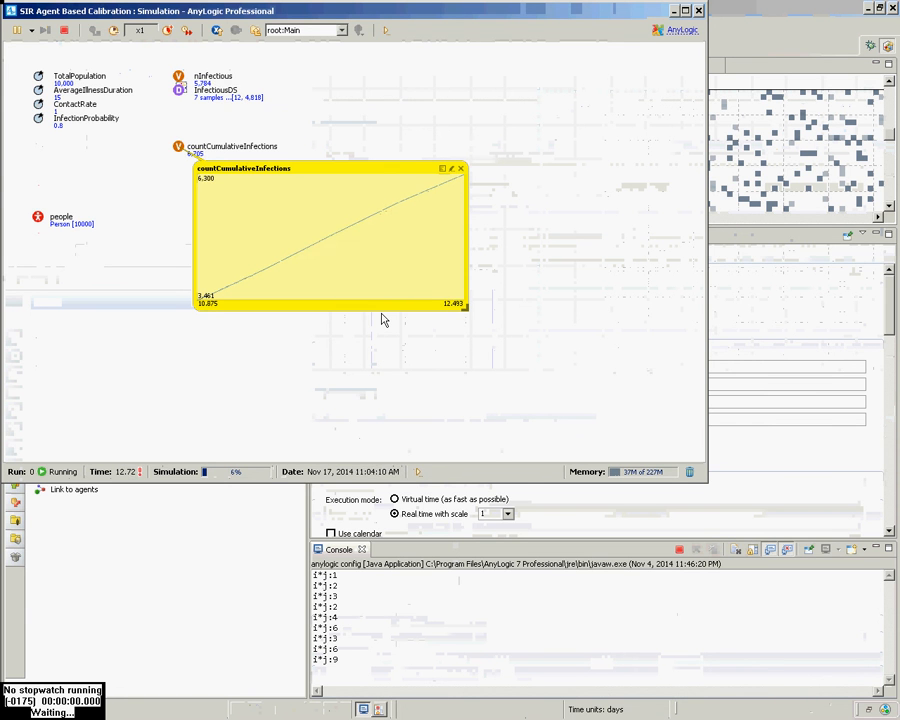
left_click(189, 31)
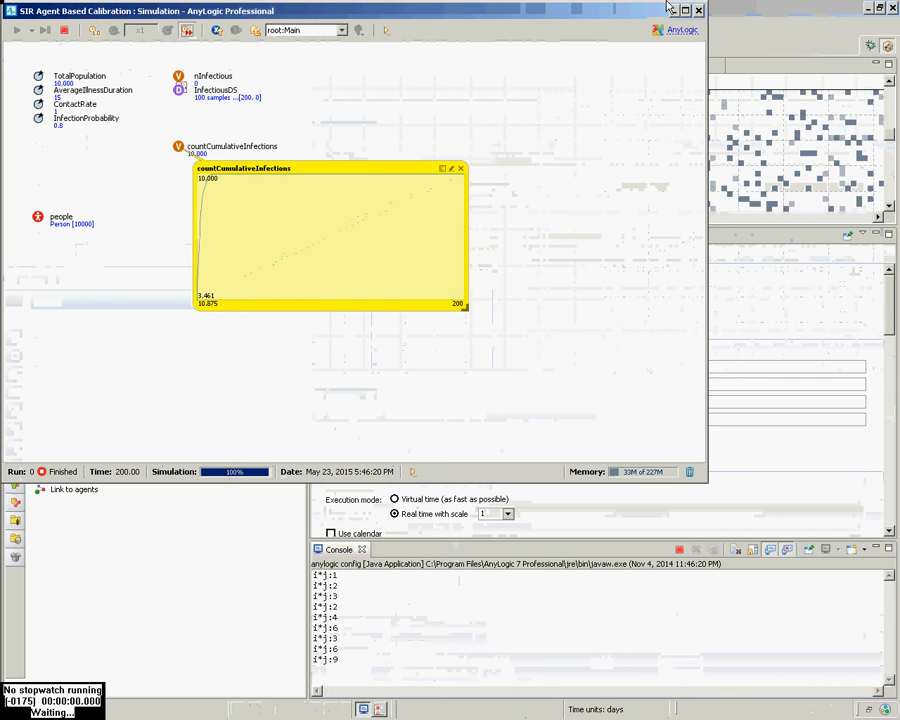
Close the finished simulation window and select the MonteCarlo2DHistogram experiment of the SIR Agent Based Calibration model
left_click(698, 10)
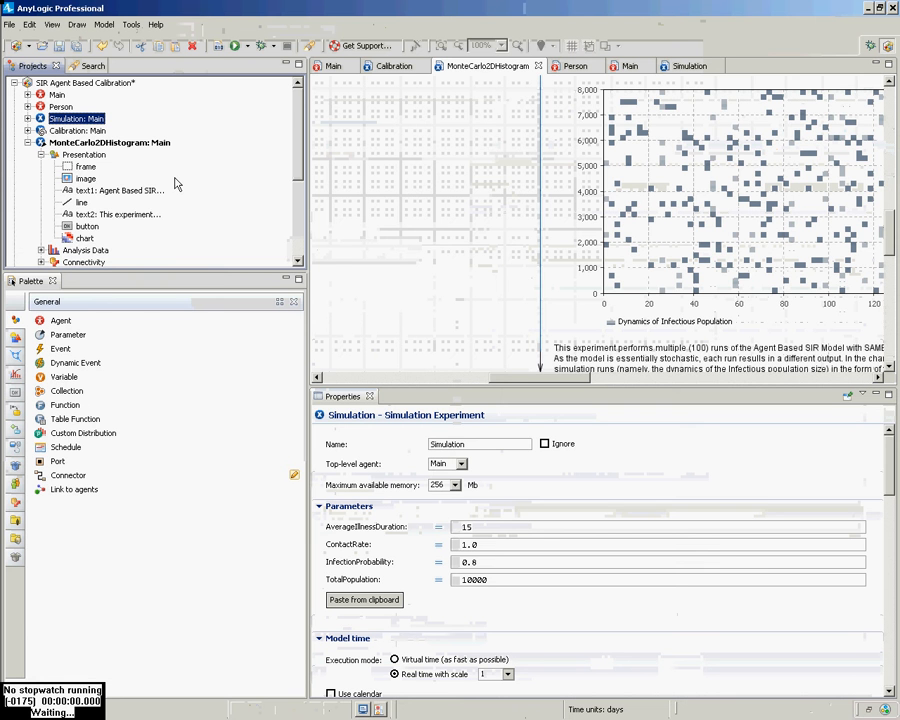
left_click(28, 142)
left_click(90, 142)
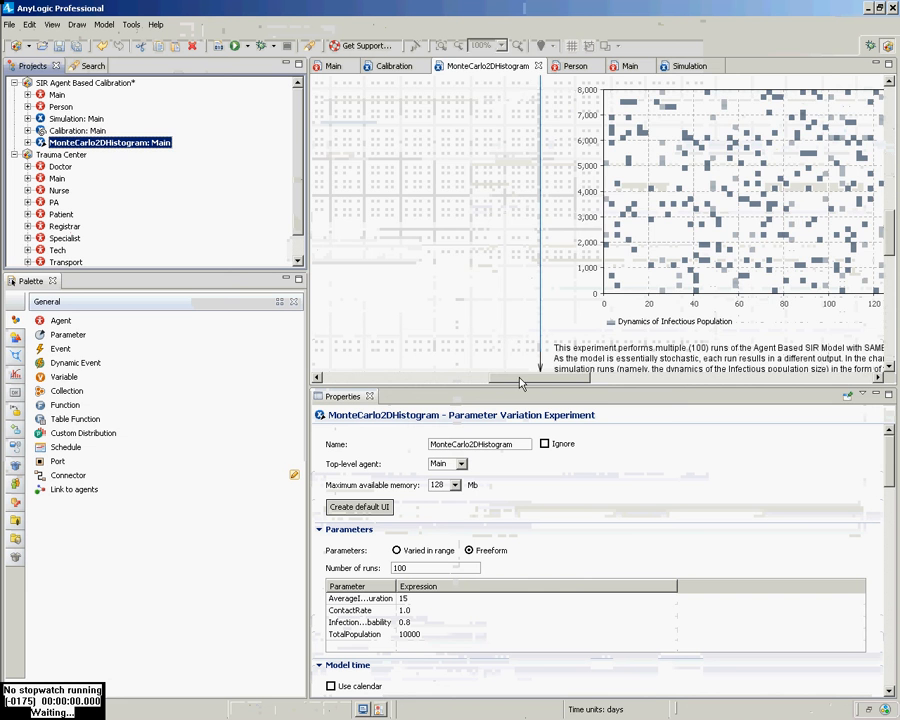
left_click_drag(527, 378, 472, 385)
scroll(533, 290, "up", 3)
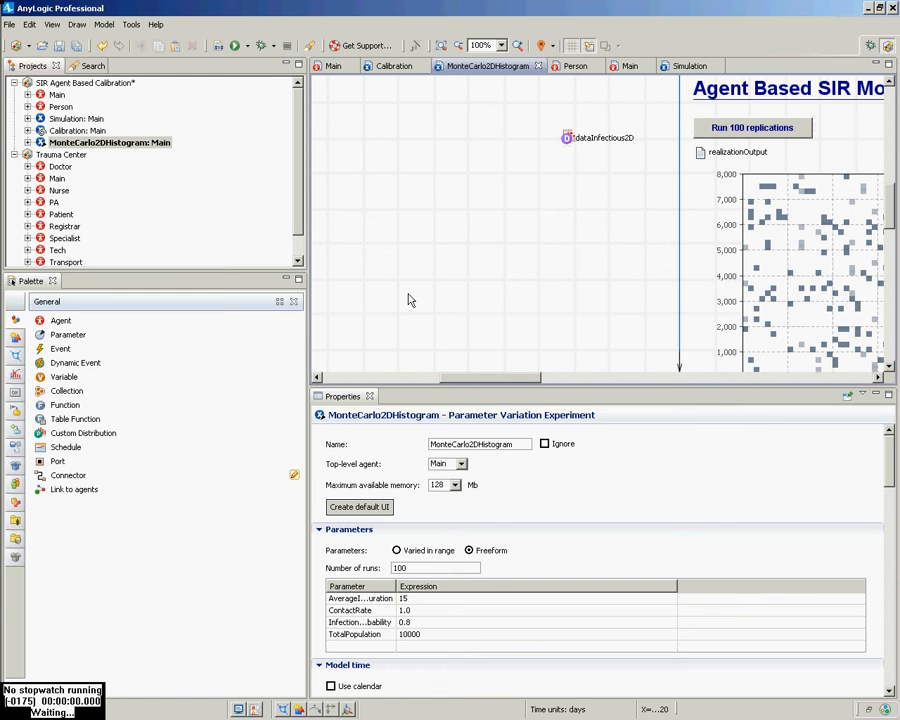
Add a Histogram chart to the MonteCarlo2DHistogram experiment canvas, below dataInfectious2D and left of the frame
left_click(15, 374)
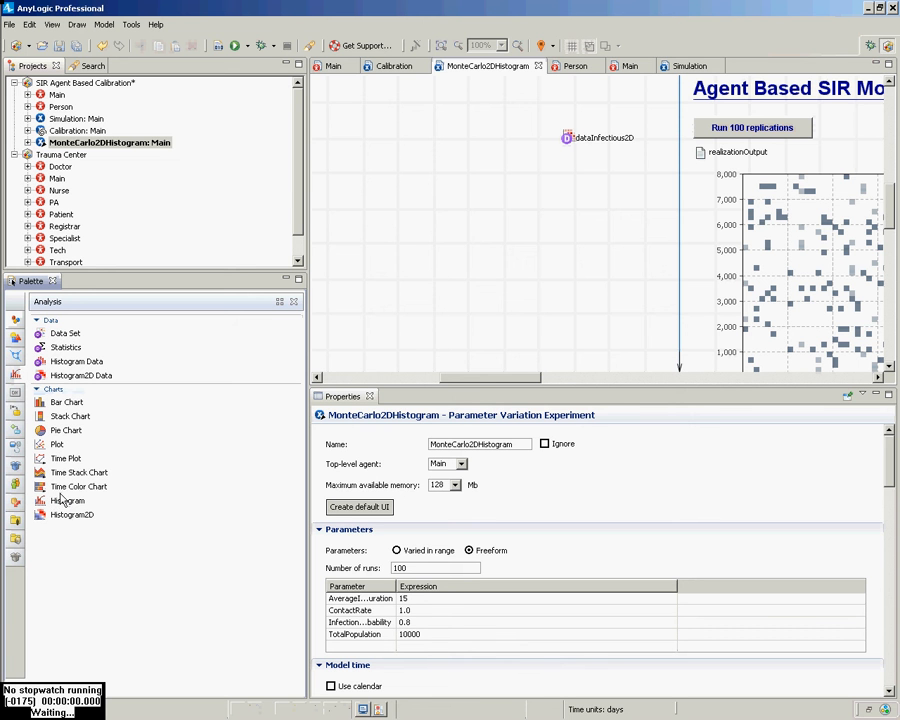
left_click_drag(62, 505, 489, 180)
left_click_drag(488, 322, 142, 480)
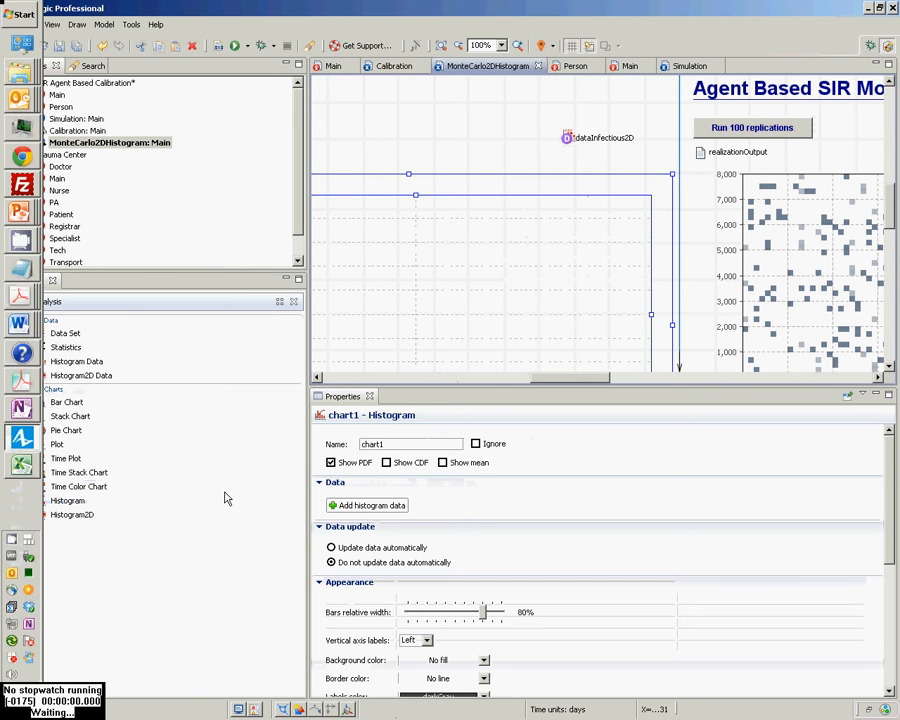
Add a Histogram Data element directly below dataInfectious2D and name it cumulativeInfectionsHistogramData
left_click(105, 366)
left_click(555, 155)
left_click_drag(556, 153, 171, 388)
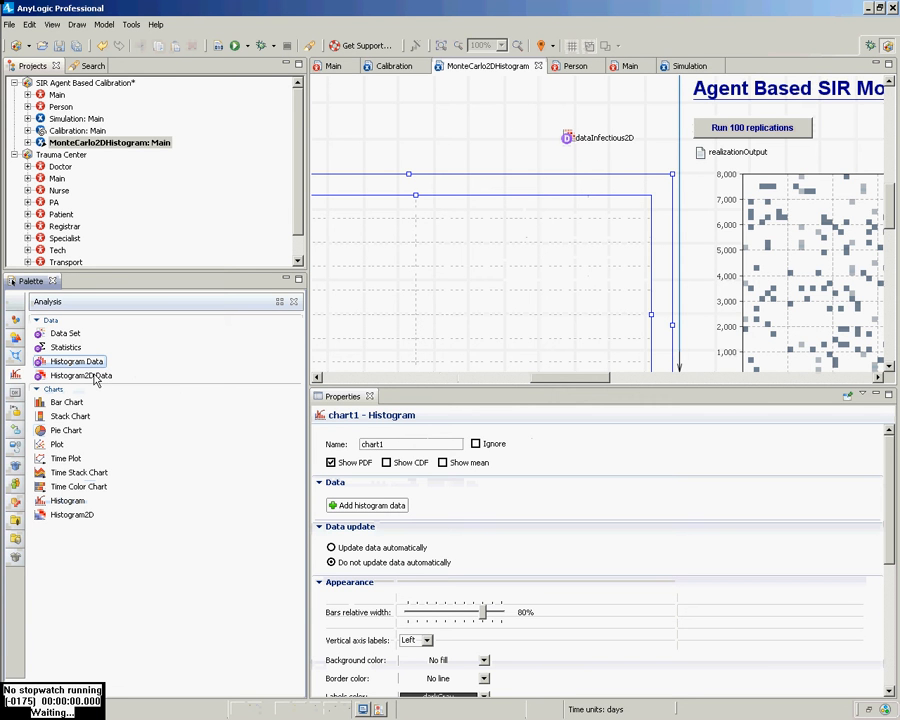
left_click_drag(87, 364, 584, 152)
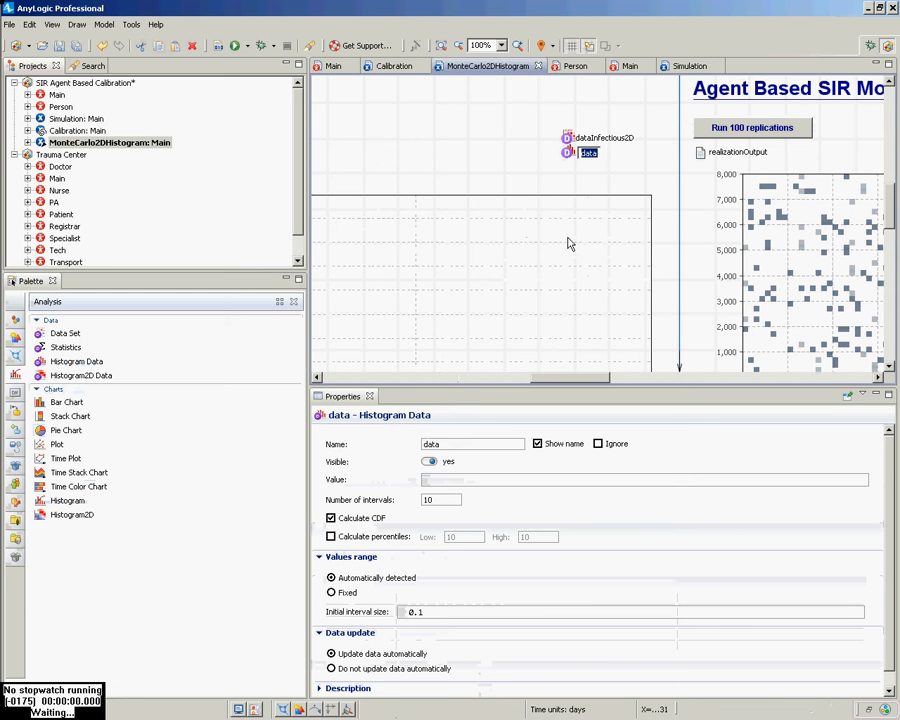
type("d")
type("umulativeInf")
type("ections")
type("HistogramData")
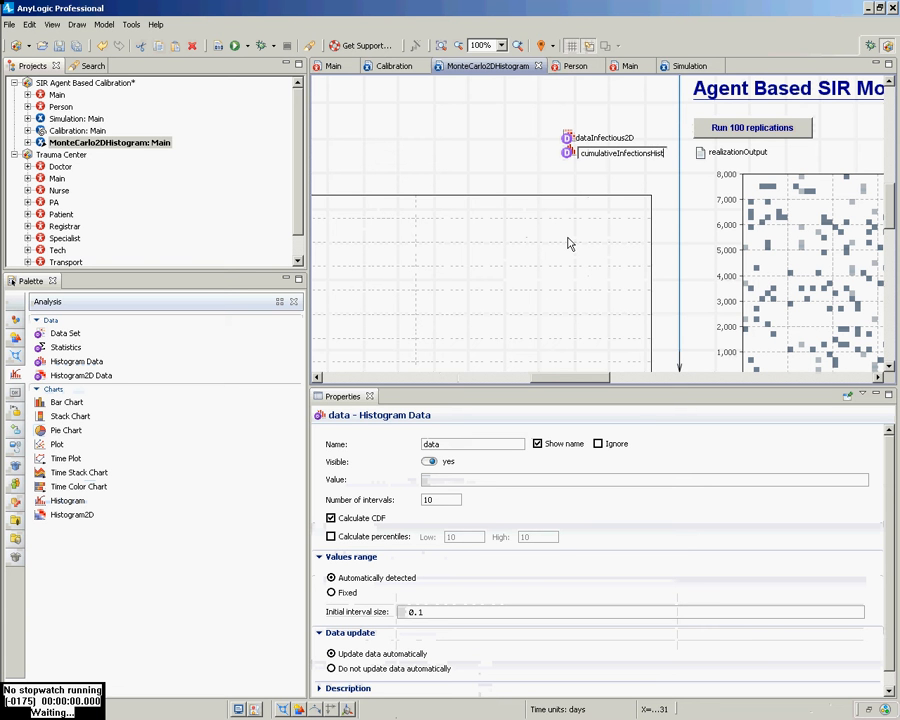
key("Return")
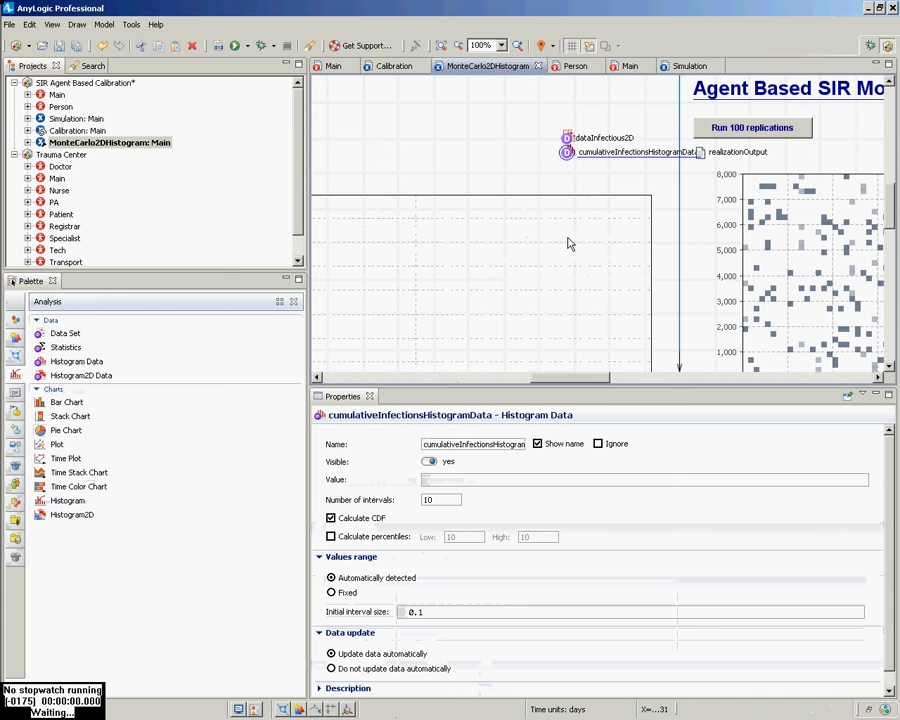
Move dataInfectious2D and cumulativeInfectionsHistogramData together to the left, clear of the realizationOutput element
left_click_drag(533, 114, 594, 186)
key("Left")
key("Left")
key("Left")
left_click(595, 185)
left_click(555, 152)
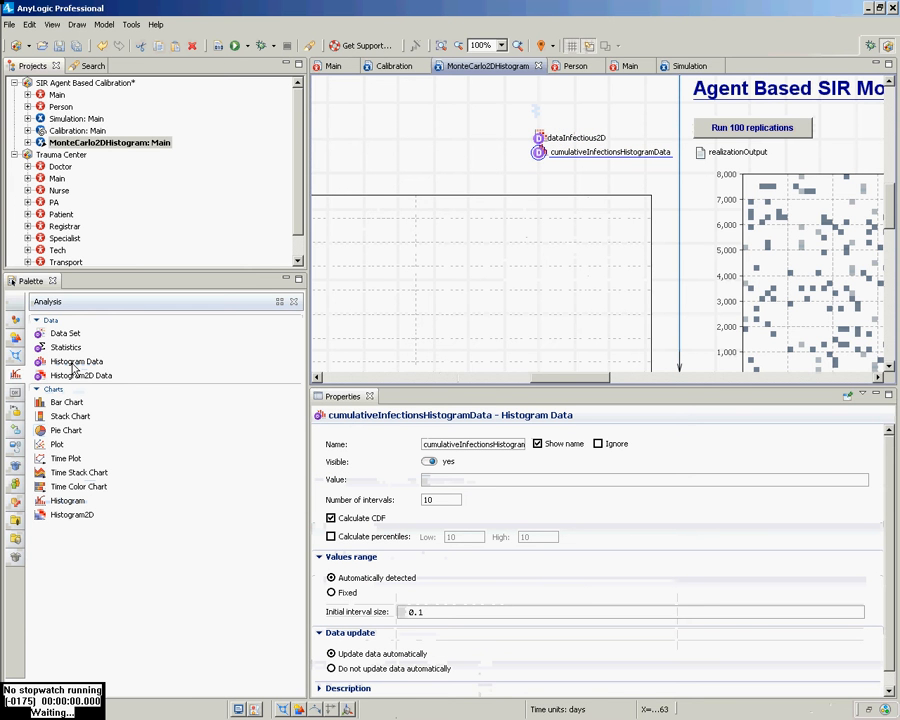
Enlarge the properties area below the experiment canvas
left_click_drag(73, 363, 131, 326)
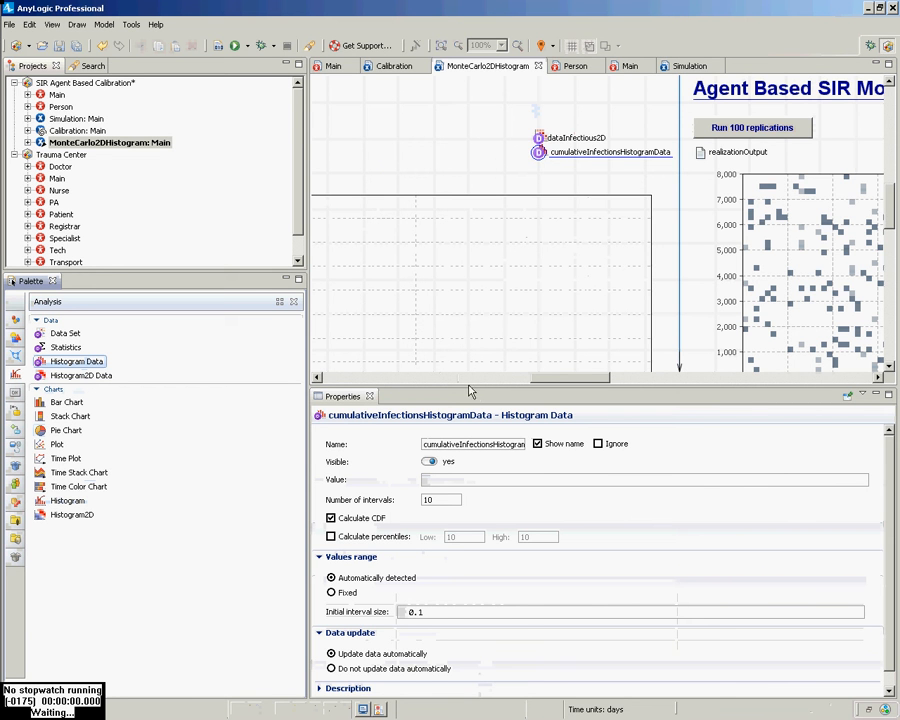
left_click_drag(470, 390, 462, 209)
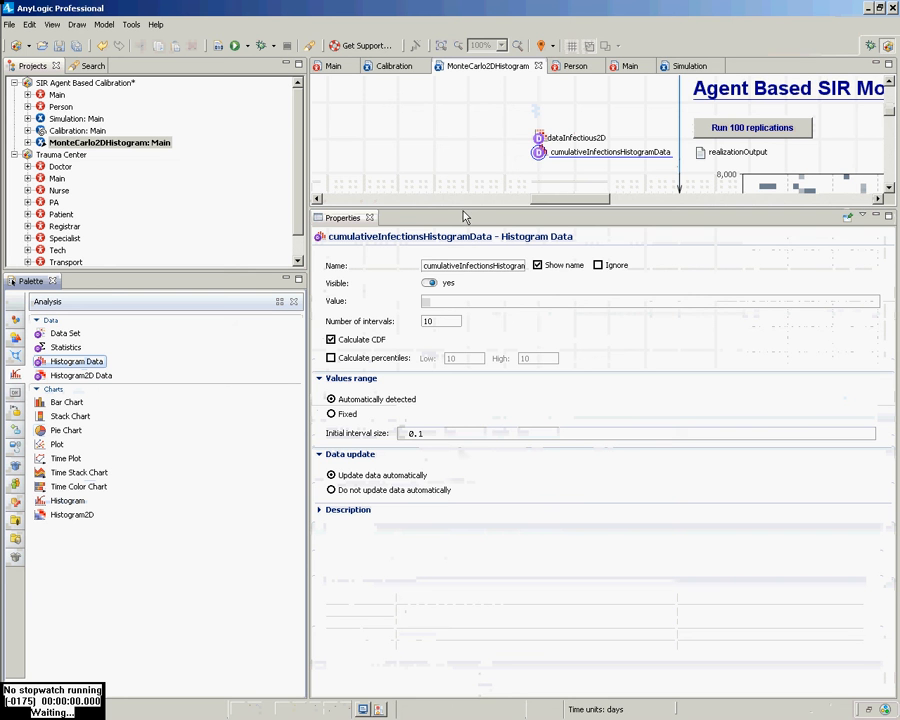
left_click_drag(465, 211, 465, 213)
left_click_drag(465, 314, 468, 358)
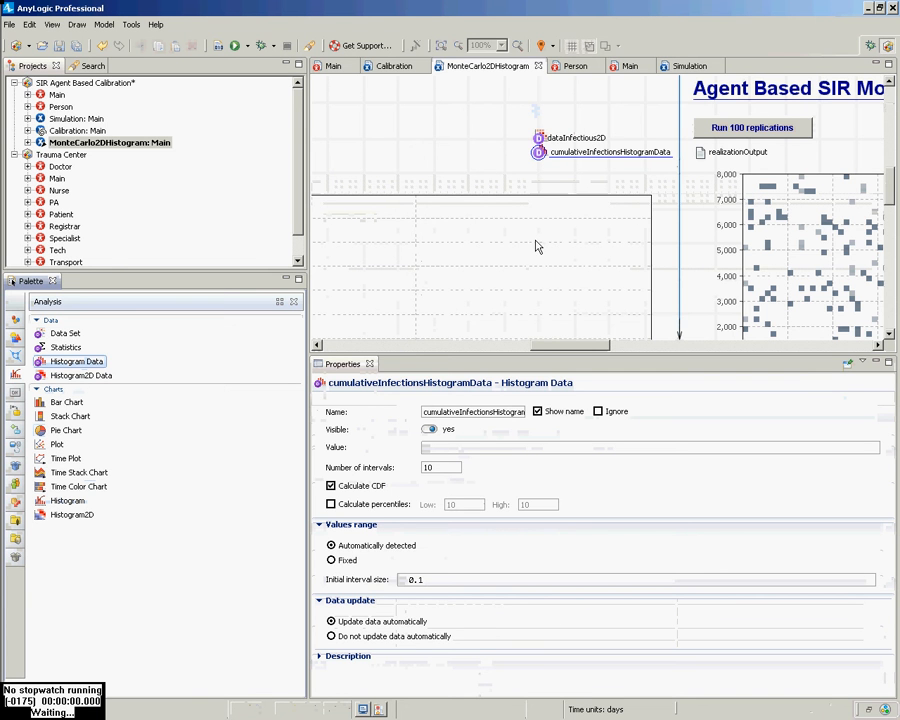
Rename the new histogram chart as cumulativeInfectionsHistogramChart
left_click(506, 287)
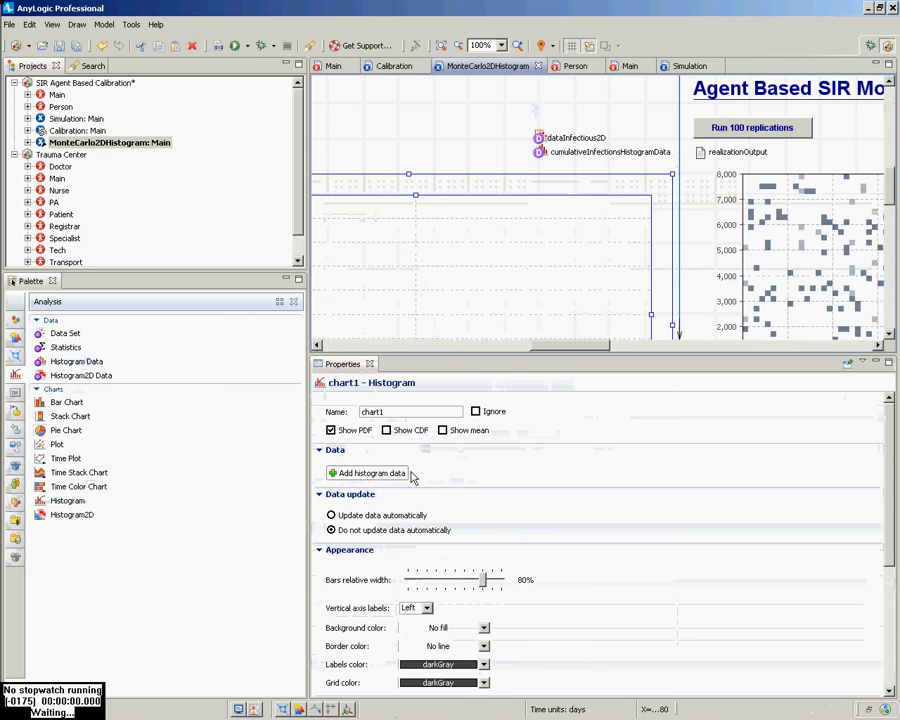
left_click_drag(386, 415, 307, 433)
key("End")
key("shift+Home")
type("com")
key("BackSpace")
key("BackSpace")
type("umulativ")
type("eInfectionsH")
type("istogramChart")
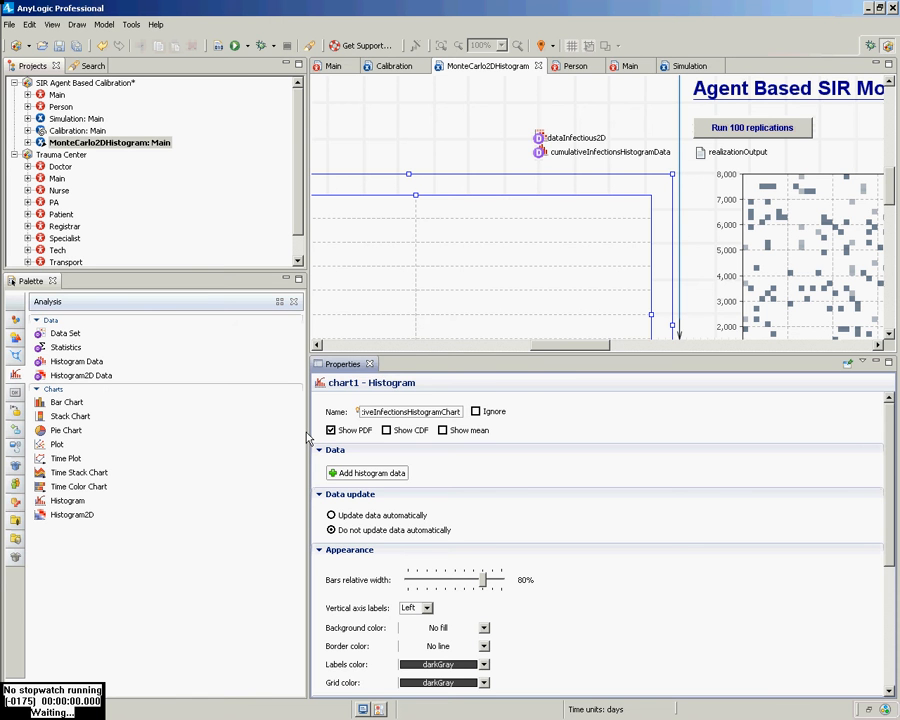
key("Return")
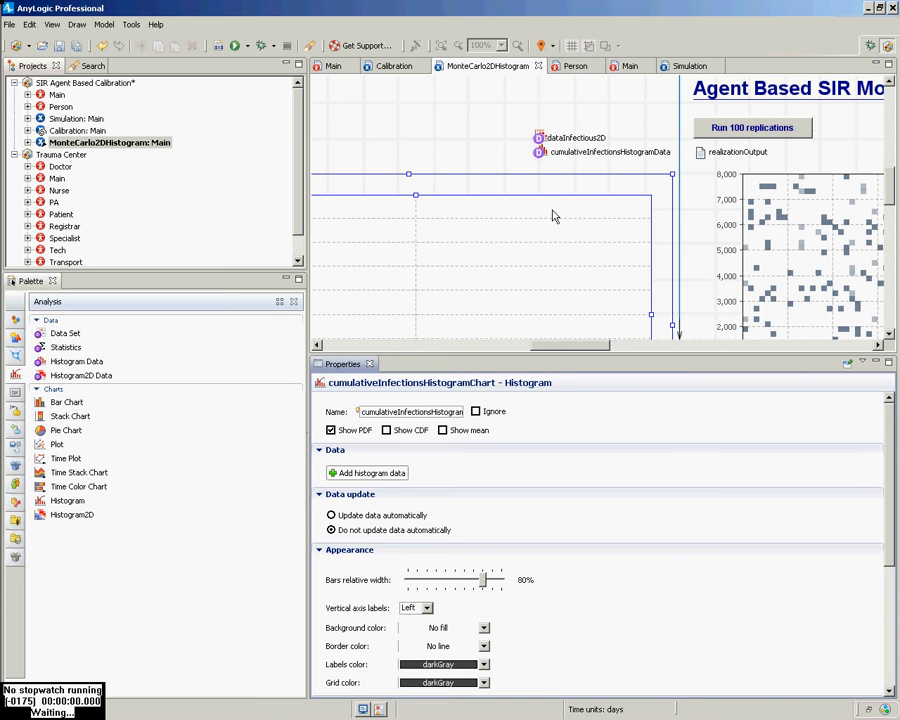
Add a histogram data entry to the chart and set its histogram to cumulativeInfectionsHistogramData
left_click(370, 474)
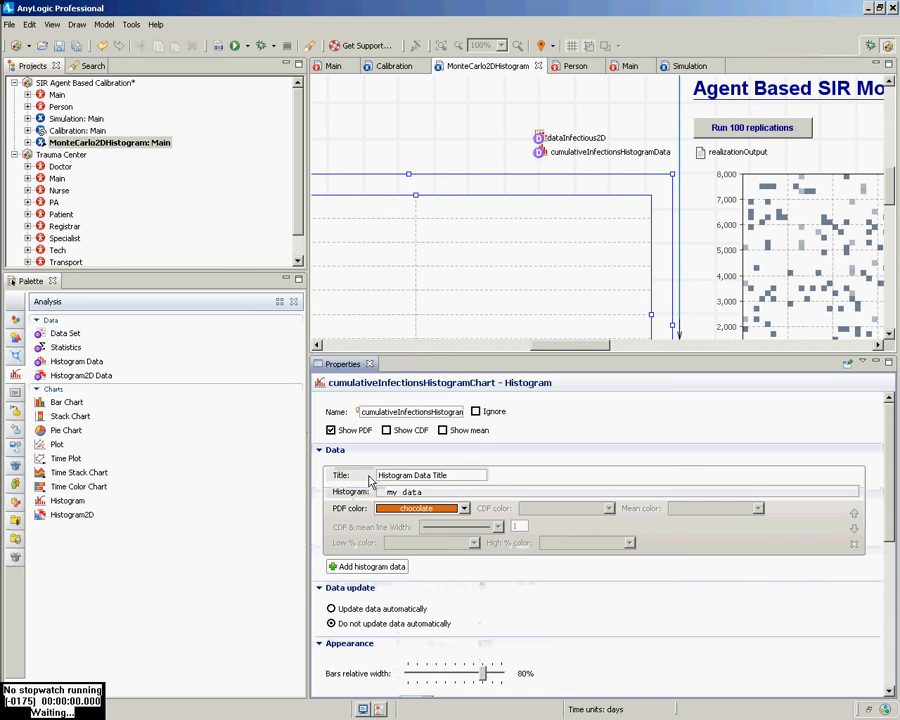
double_click(447, 494)
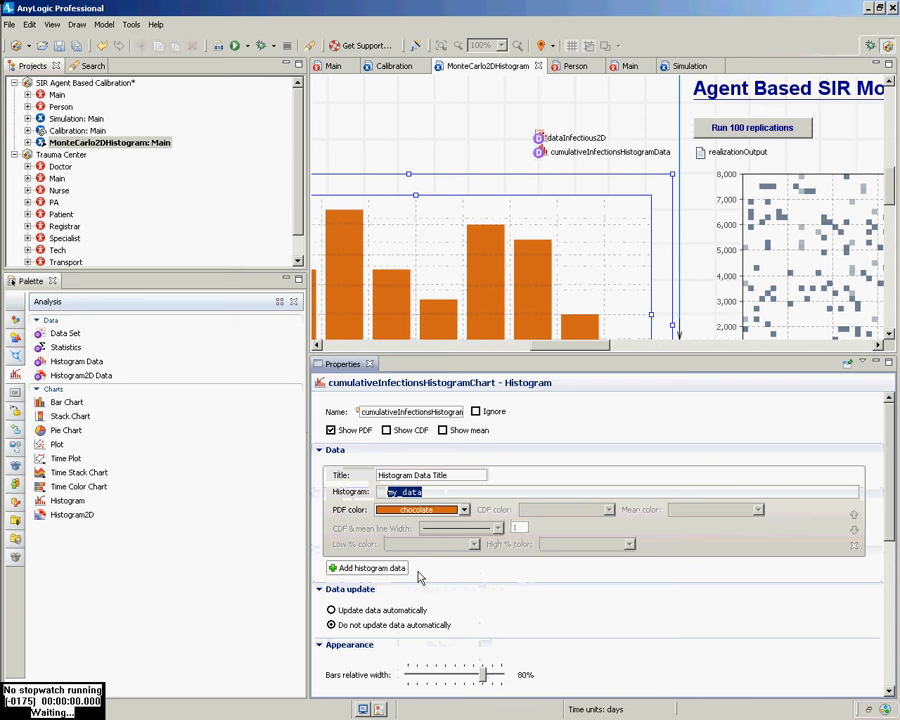
type("cumulat")
key("ctrl+space")
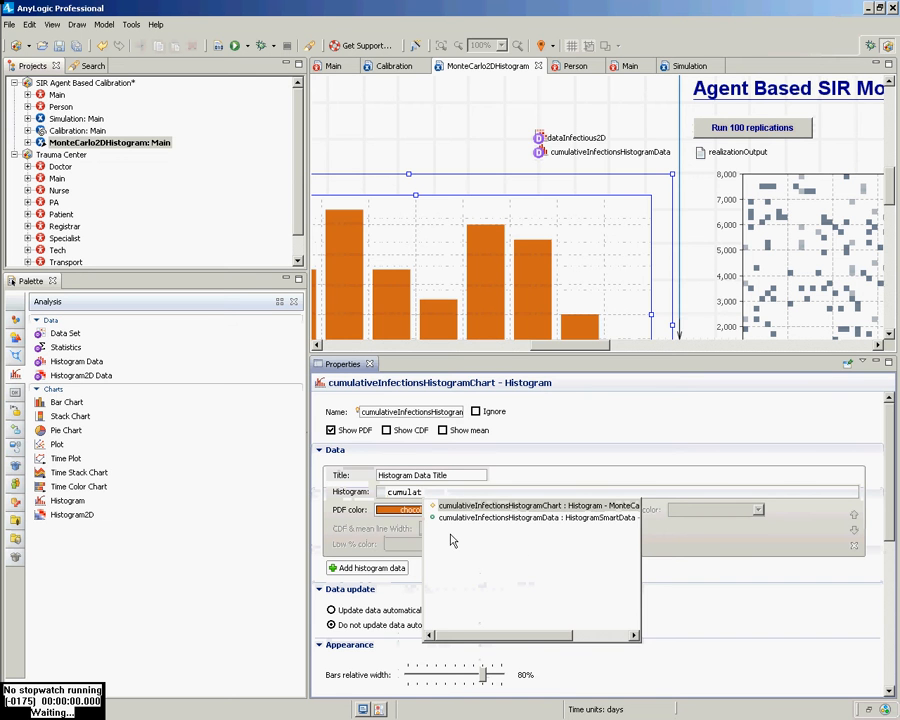
double_click(522, 521)
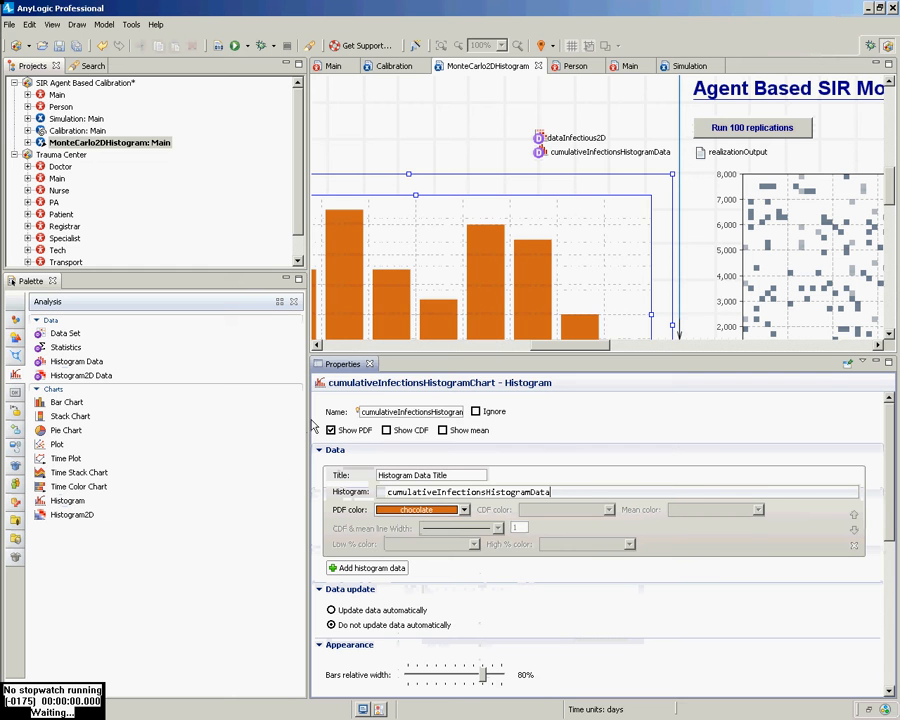
Title the chart's histogram data entry "Cumulative Infections at end of Run" and save the model
left_click_drag(456, 476, 253, 473)
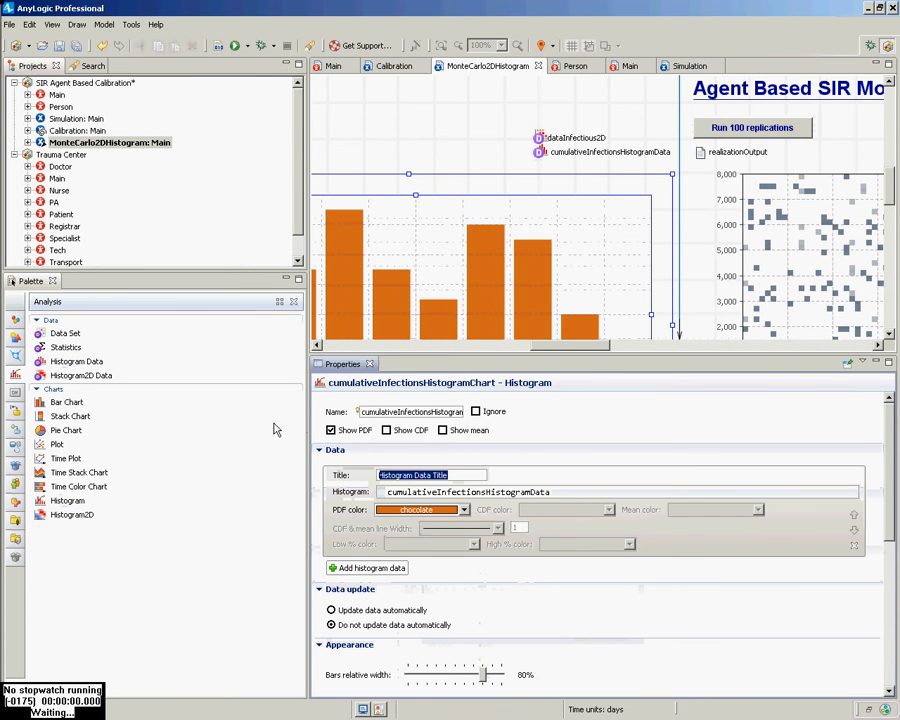
type("Cumu")
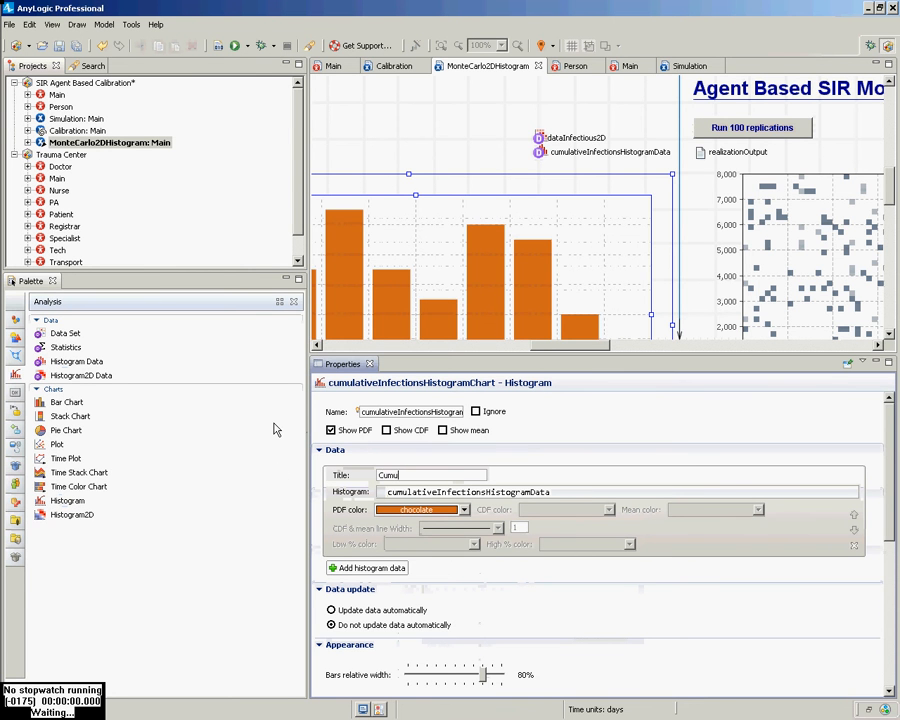
type("lative People Infected")
key("ctrl+shift+Left")
key("ctrl+shift+Left")
type("Infections at end of Run")
key("ctrl+s")
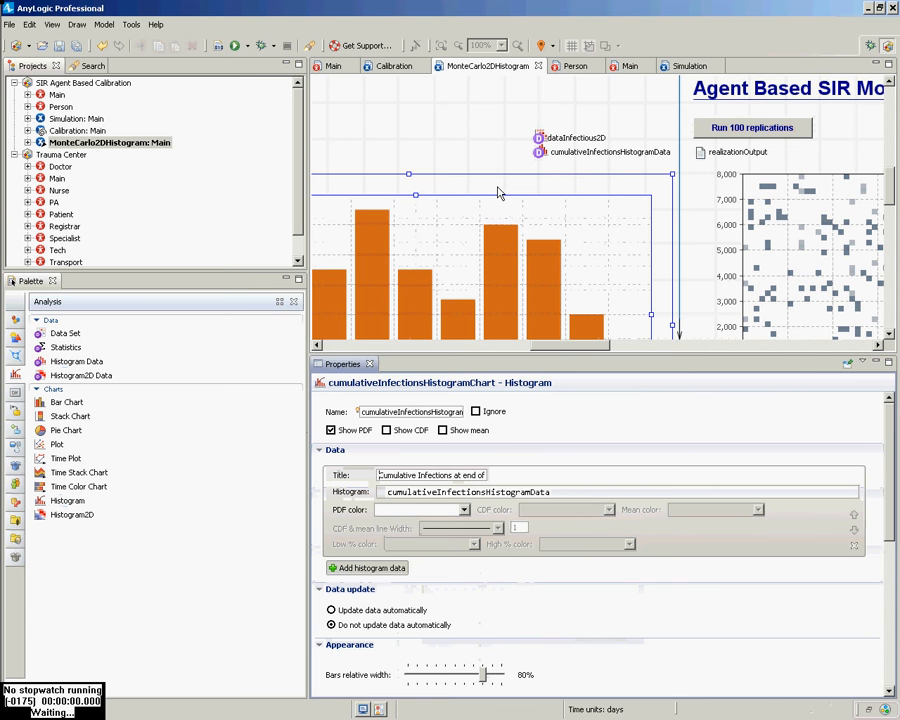
Compare the settings of the histogram chart, cumulativeInfectionsHistogramData and dataInfectious2D
left_click(508, 235)
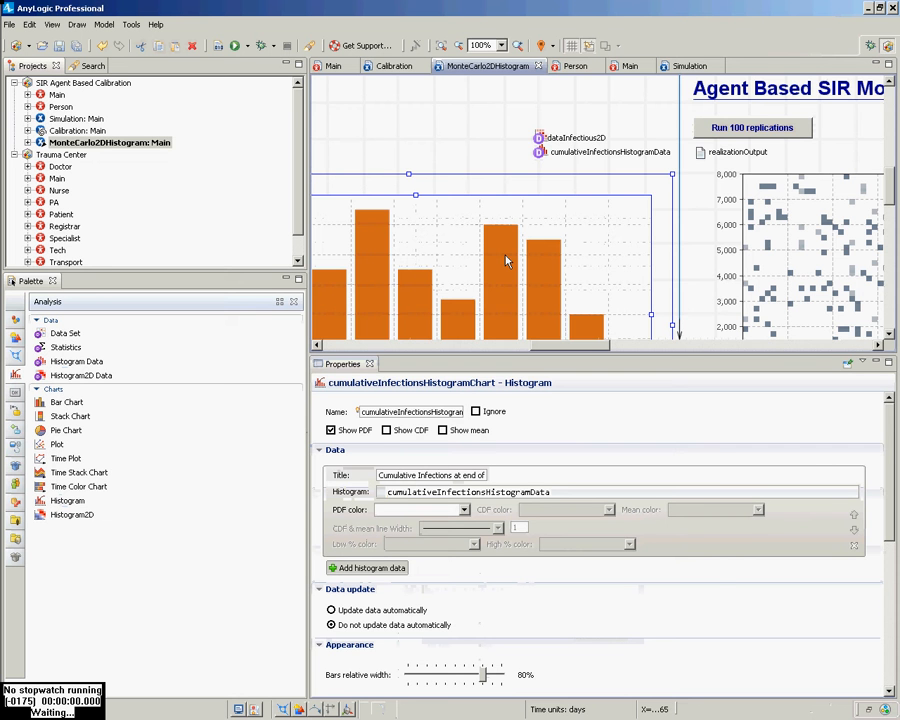
left_click(449, 493)
left_click(550, 156)
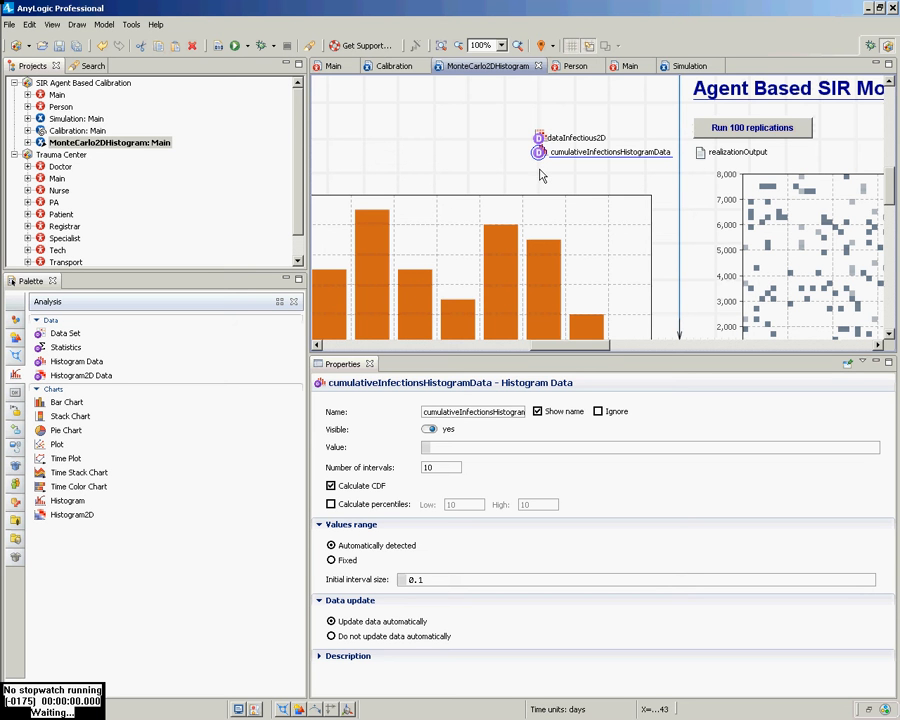
left_click(538, 137)
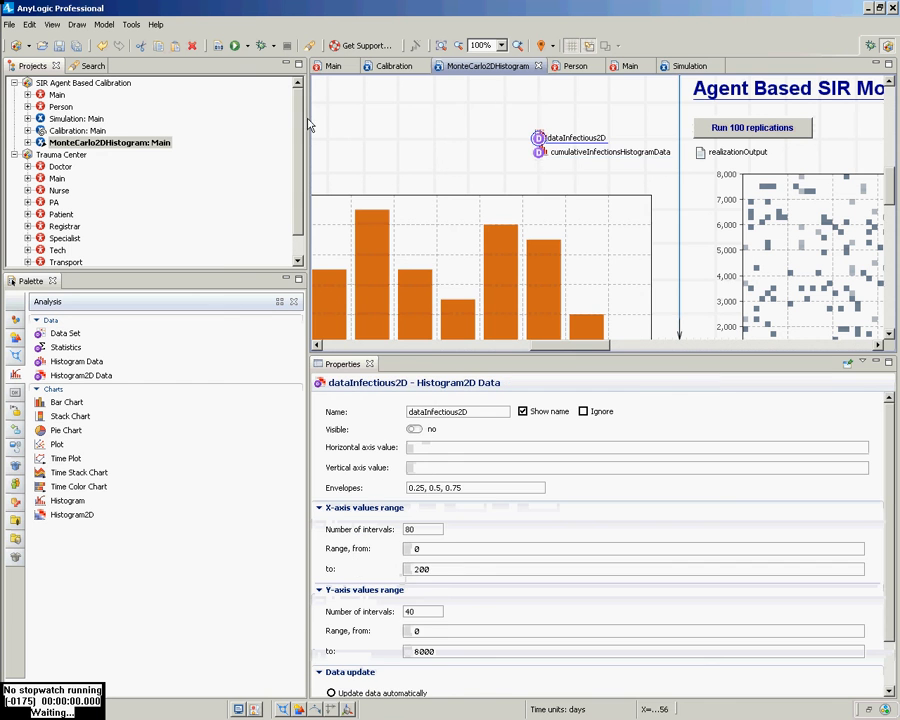
left_click(539, 153)
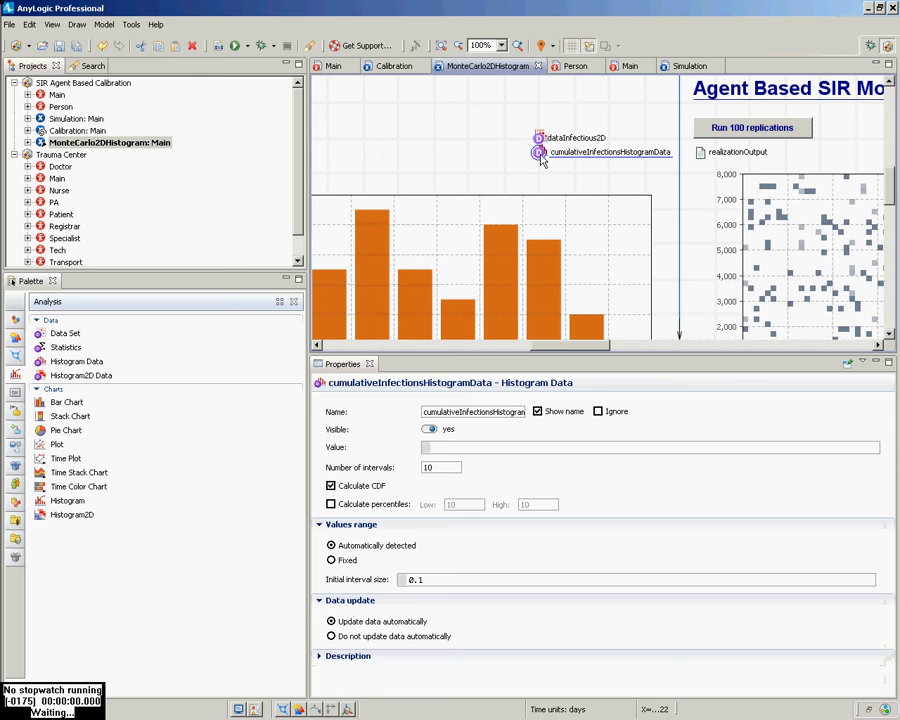
Add cumulativeInfectionsHistogramData.reset(); to the MonteCarlo2DHistogram experiment's Before each experiment run code and save the model
left_click_drag(483, 360, 518, 172)
left_click(120, 142)
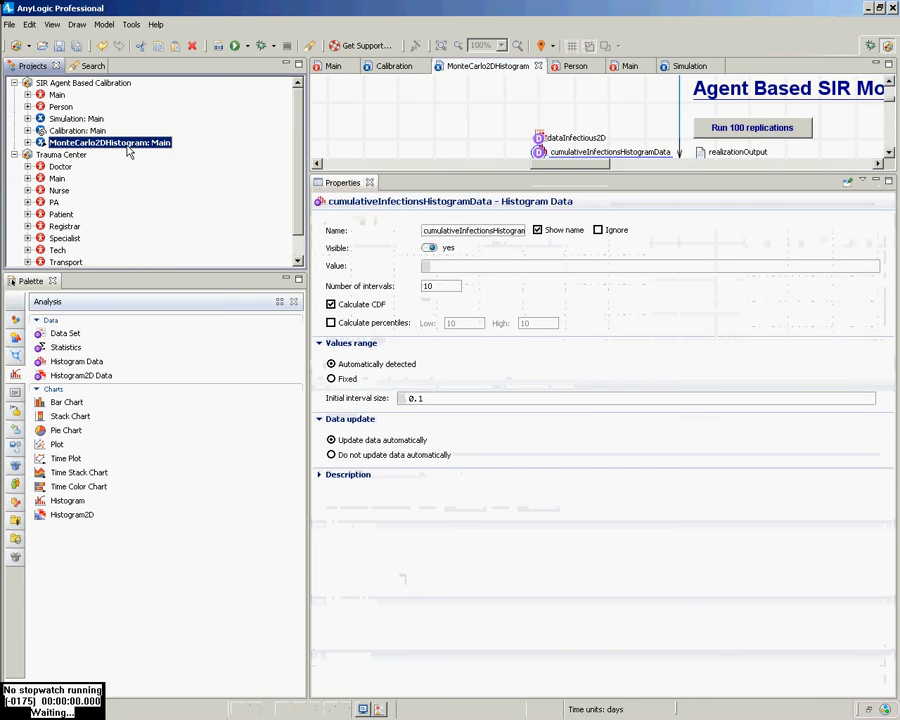
scroll(652, 285, "down", 15)
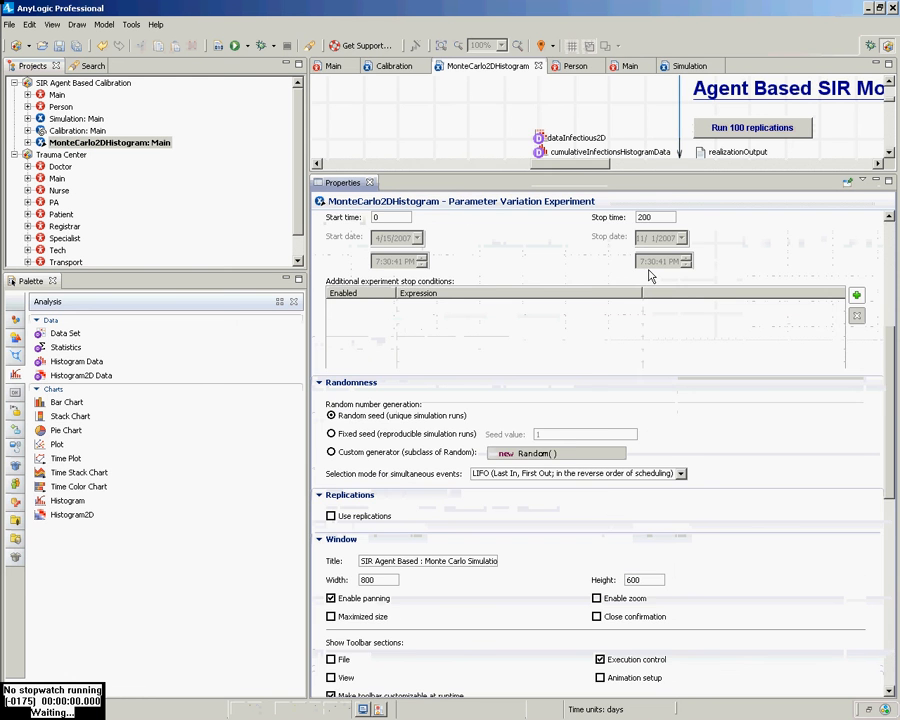
left_click(609, 433)
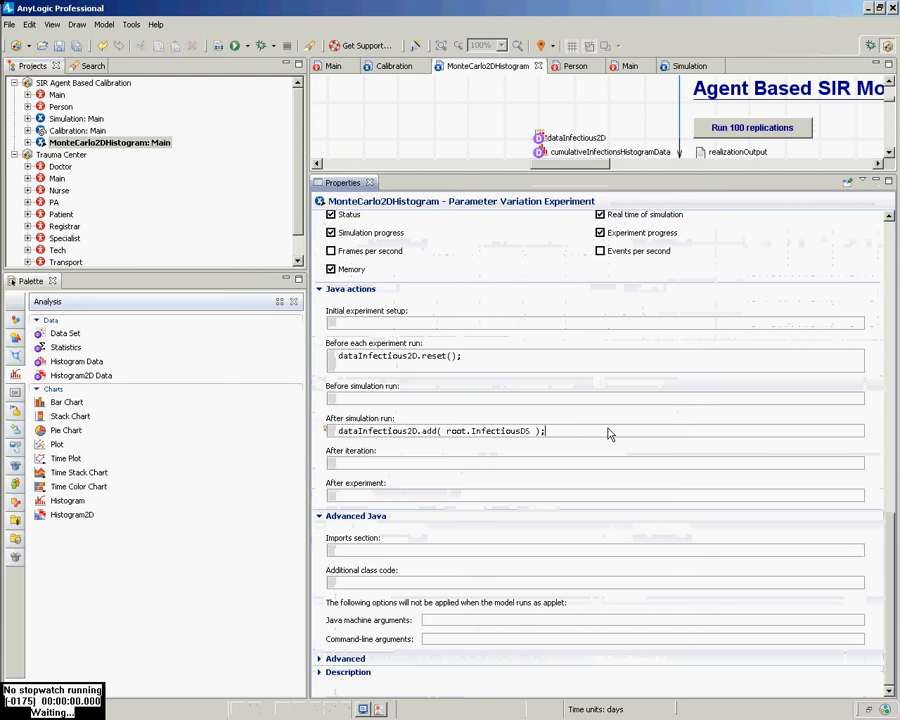
left_click(503, 371)
type("cumulative")
key("ctrl+space")
key("Down")
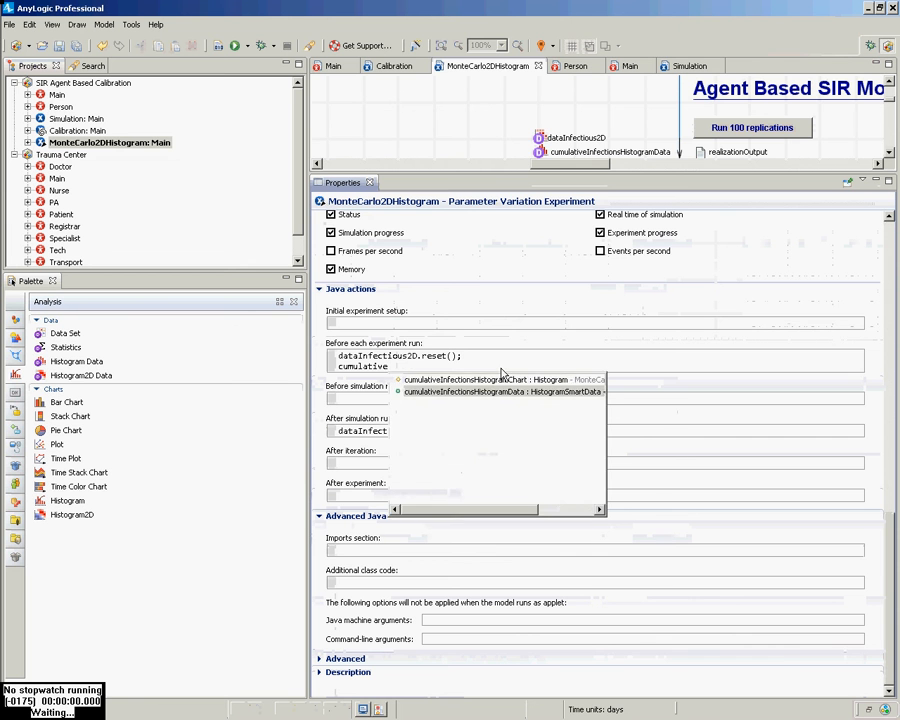
key("Return")
type(".reset()")
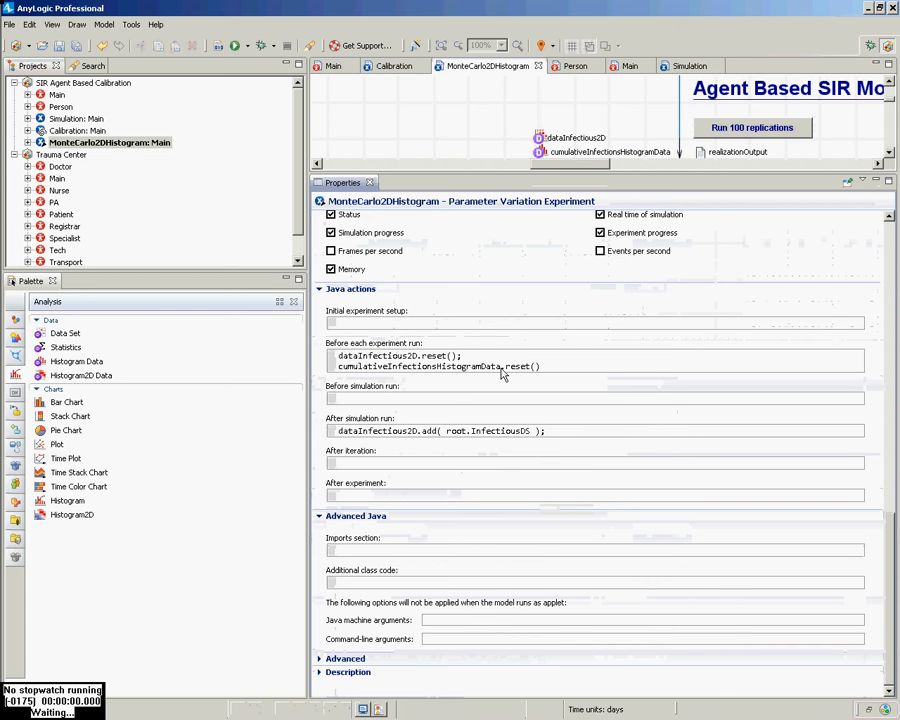
type(";")
key("ctrl+s")
Start a second line in the MonteCarlo2DHistogram experiment's After simulation run code with cumulativeInfectionsHistogramData
double_click(499, 367)
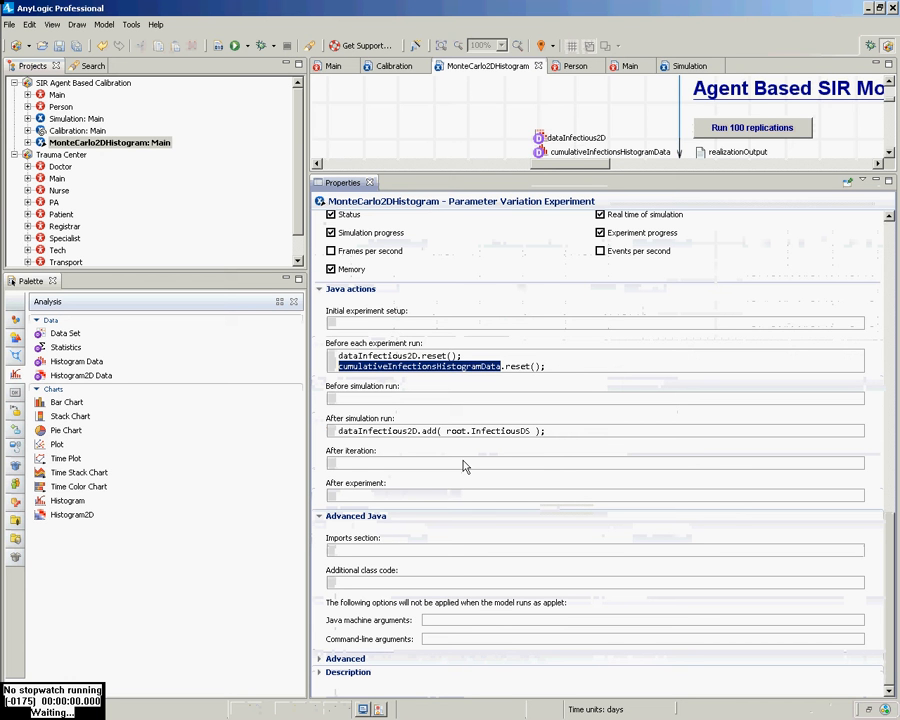
left_click(583, 434)
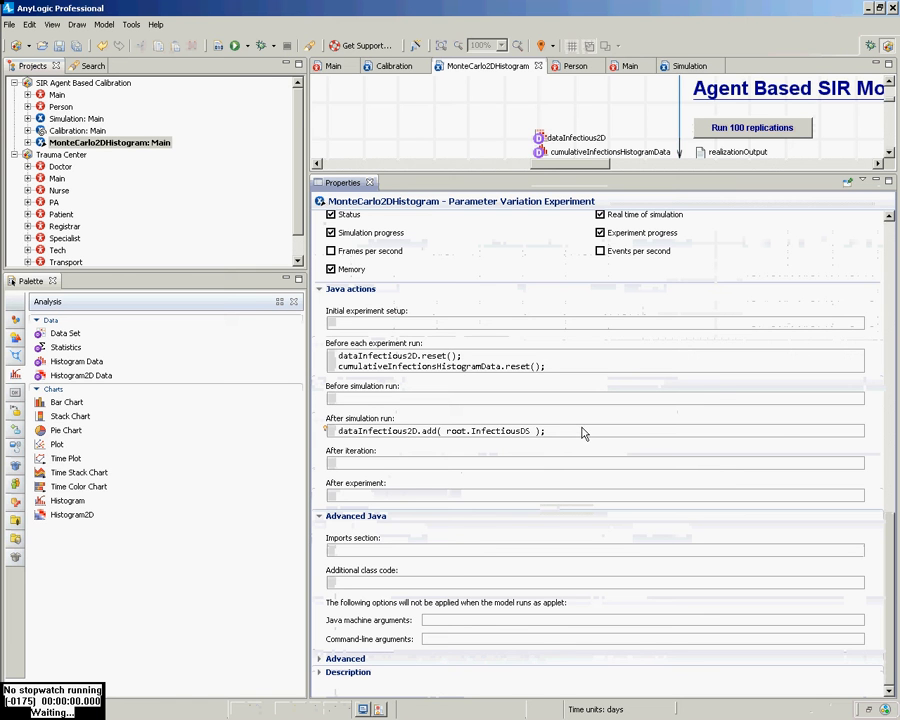
key("Return")
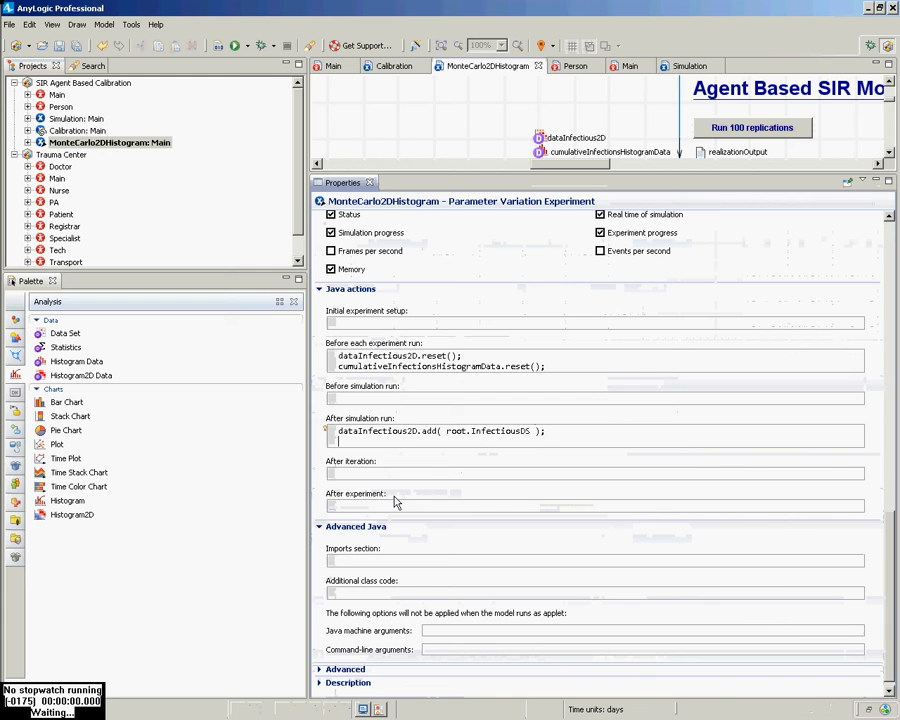
left_click_drag(447, 431, 530, 436)
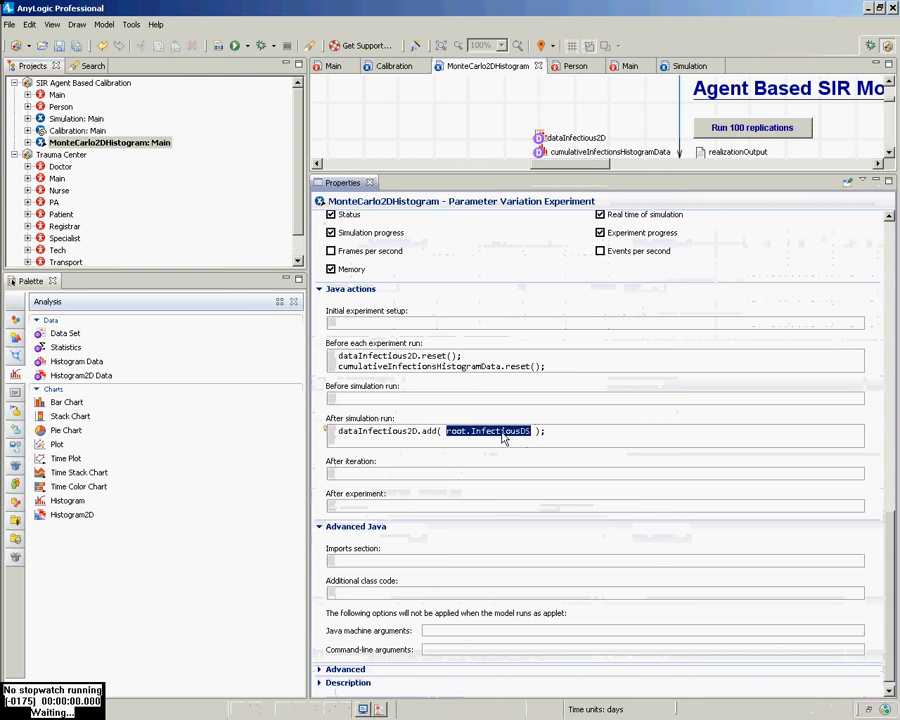
left_click(389, 449)
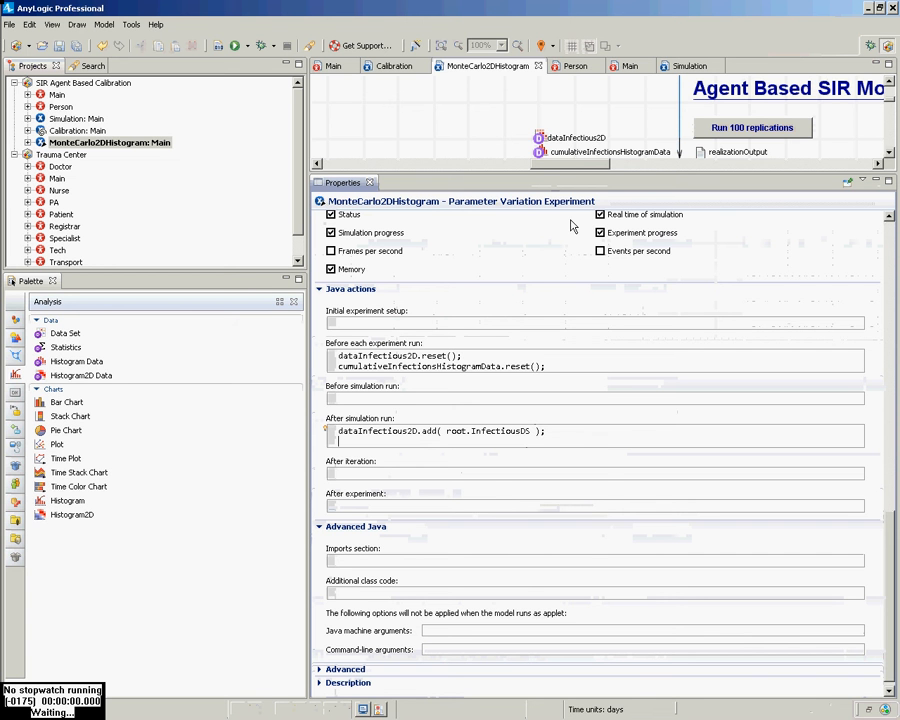
type("cumulative")
key("ctrl+space")
key("Down")
key("Return")
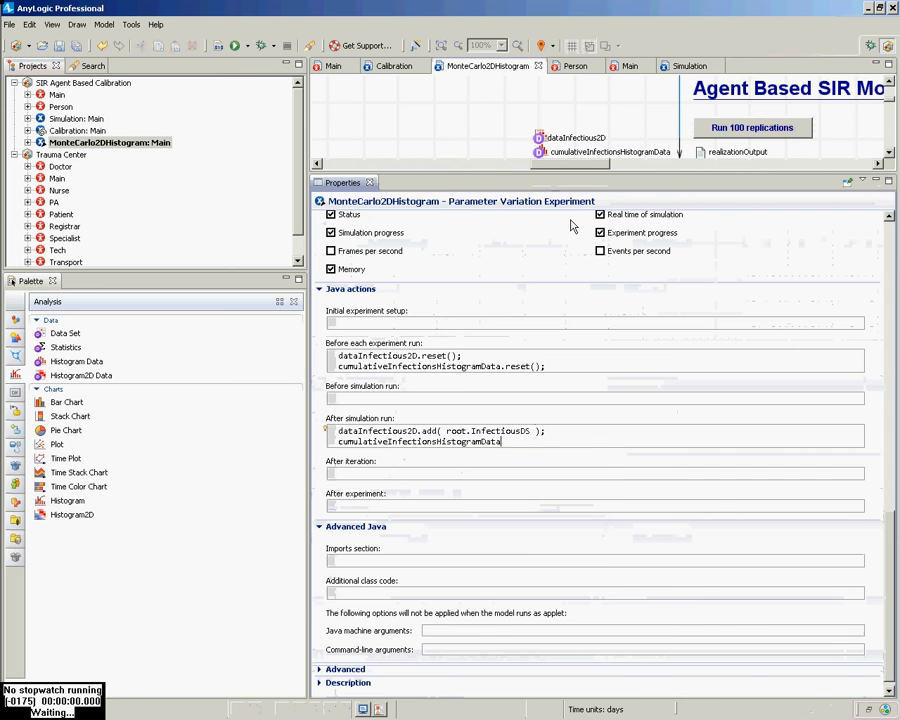
Complete the new After simulation run line as cumulativeInfectionsHistogramData.add(root.countCumulativeInfections);
type(".add")
key("ctrl+space")
key("Return")
key("ctrl+shift+Right")
key("BackSpace")
type(");")
key("Left")
key("Left")
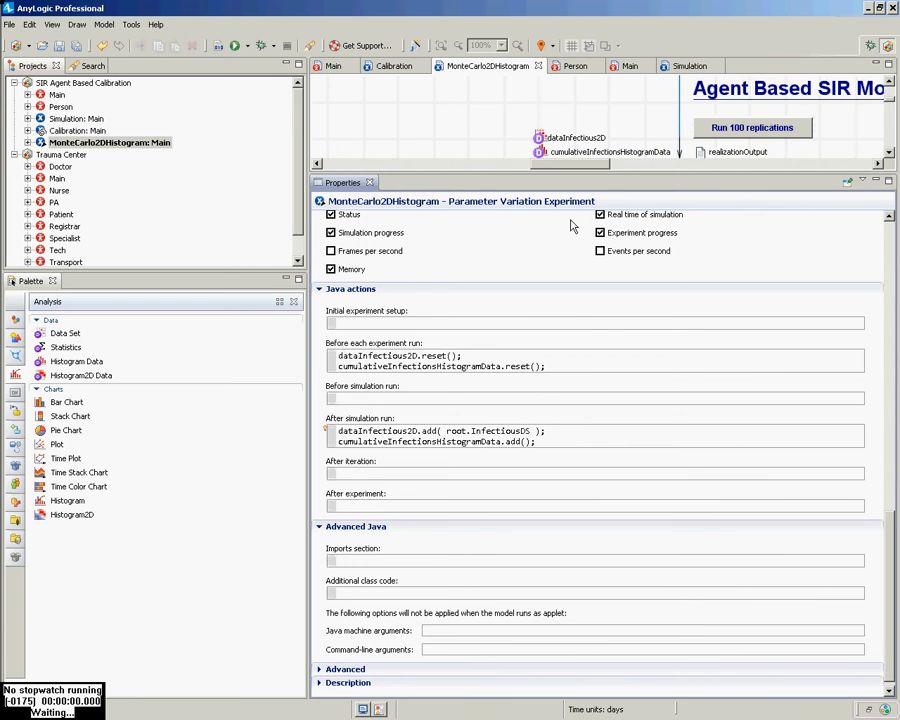
type("root.")
type("countCum")
key("ctrl+space")
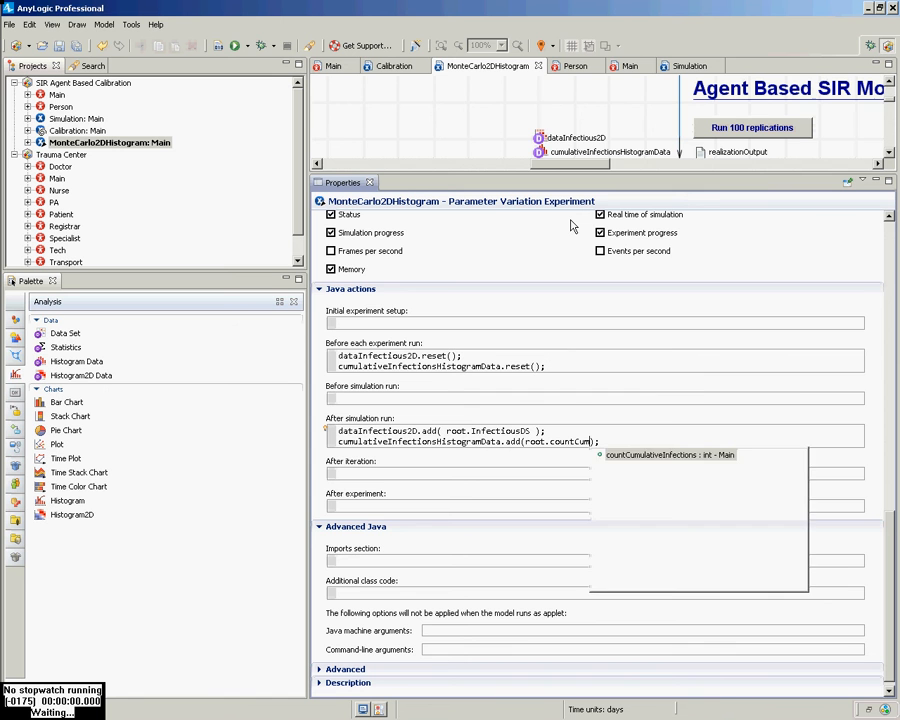
key("Return")
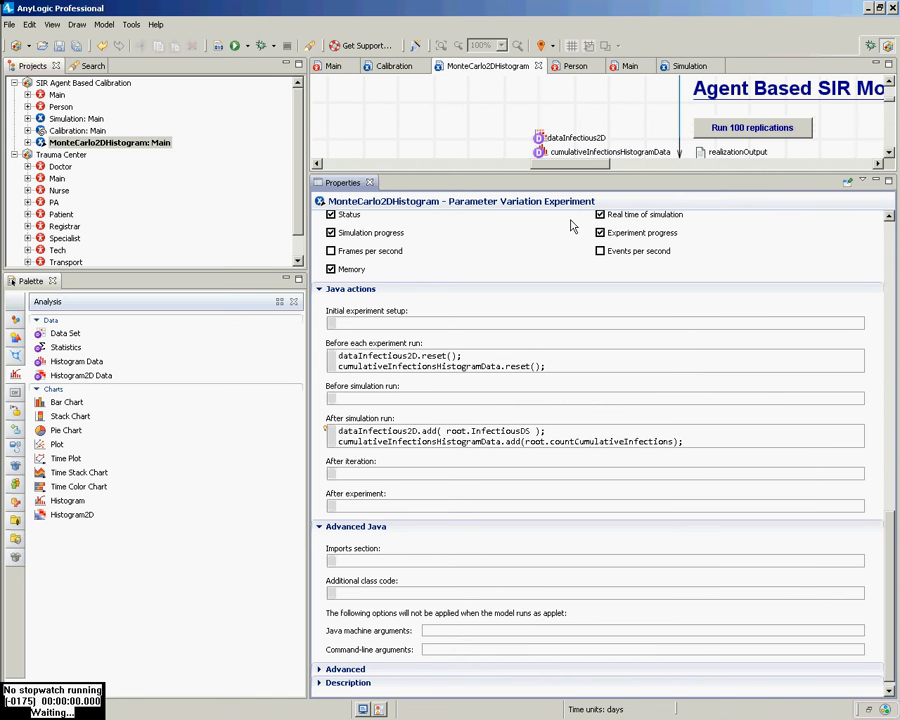
Copy the cumulativeInfectionsHistogramData.add line into Notepad in place of its existing text and maximize the Notepad window
key("ctrl+shift+Left")
key("ctrl+shift+Left")
key("ctrl+shift+Left")
key("ctrl+c")
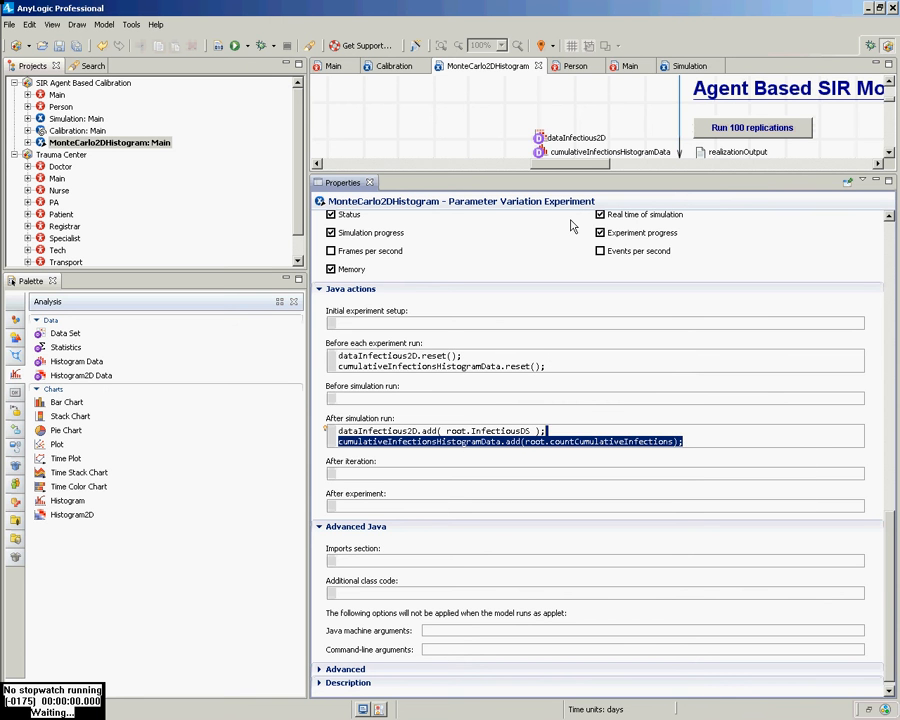
key("alt+Tab")
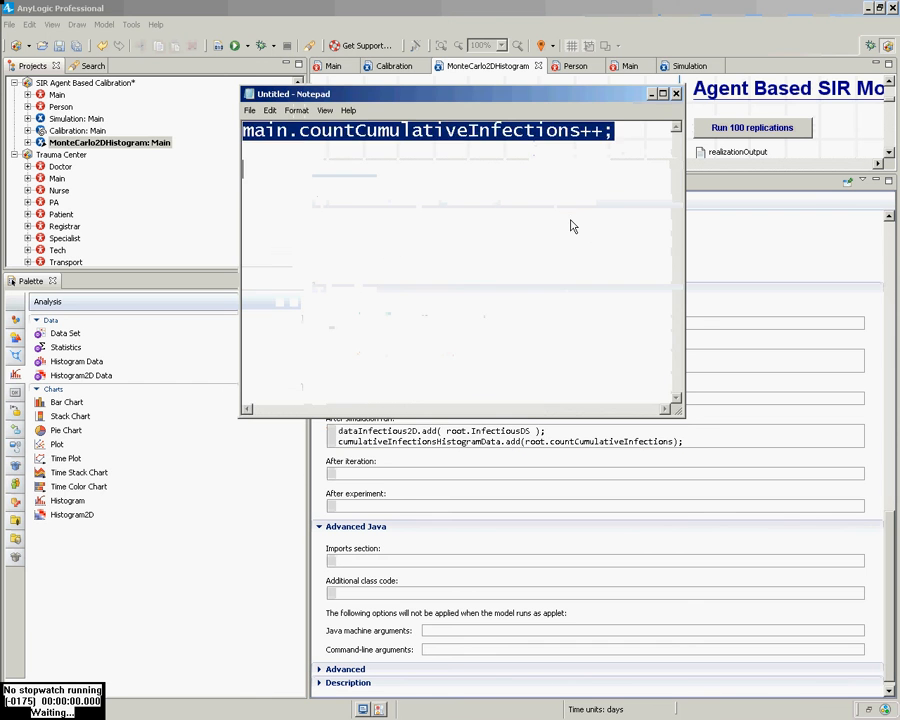
key("ctrl+v")
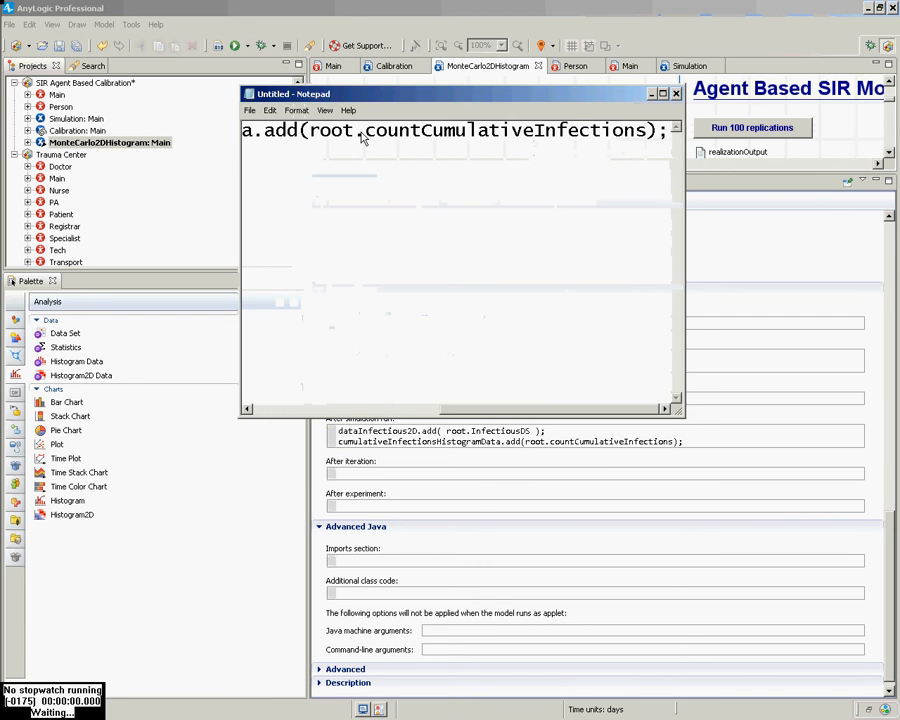
key("alt+Tab")
key("alt+Tab")
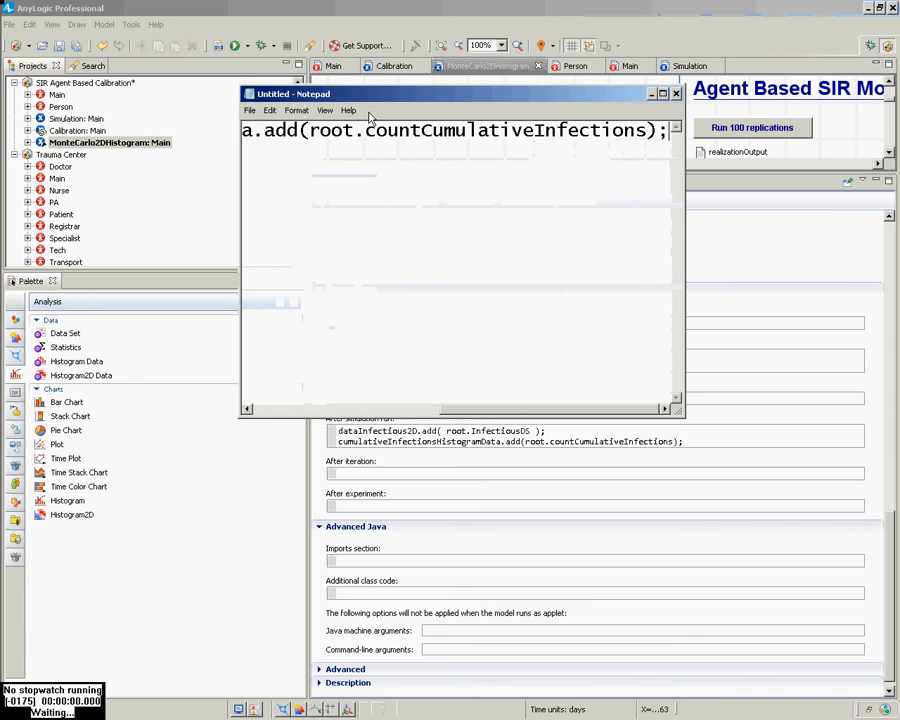
double_click(370, 102)
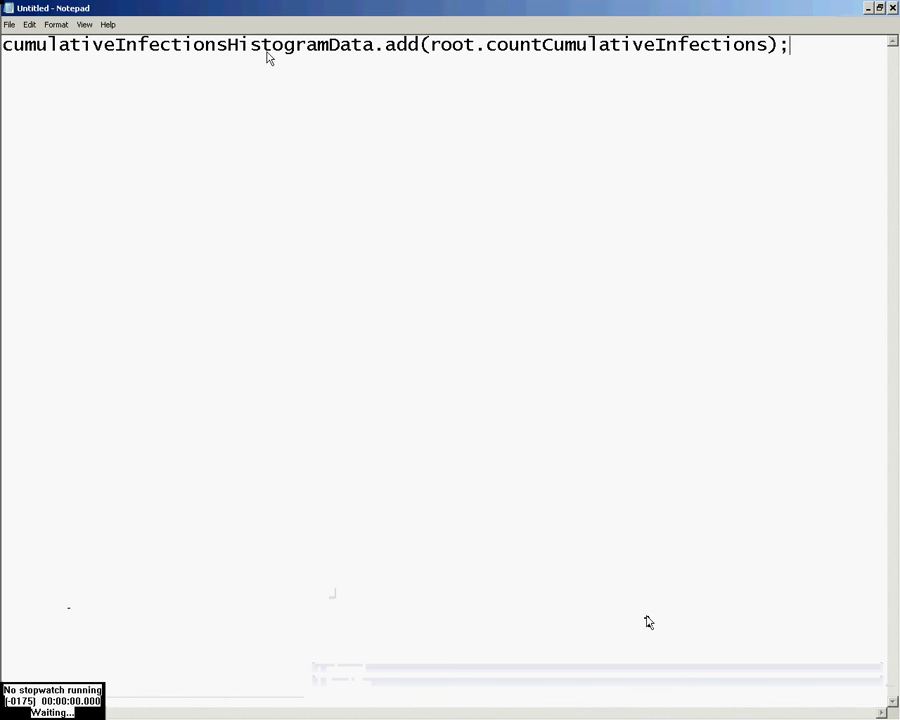
Examine the root.countCumulativeInfections argument and the cumulativeInfectionsHistogramData.add call in the Notepad text
left_click(493, 63)
mouse_move(427, 47)
left_mouse_down()
mouse_move(686, 54)
mouse_move(790, 67)
mouse_move(750, 76)
left_mouse_up()
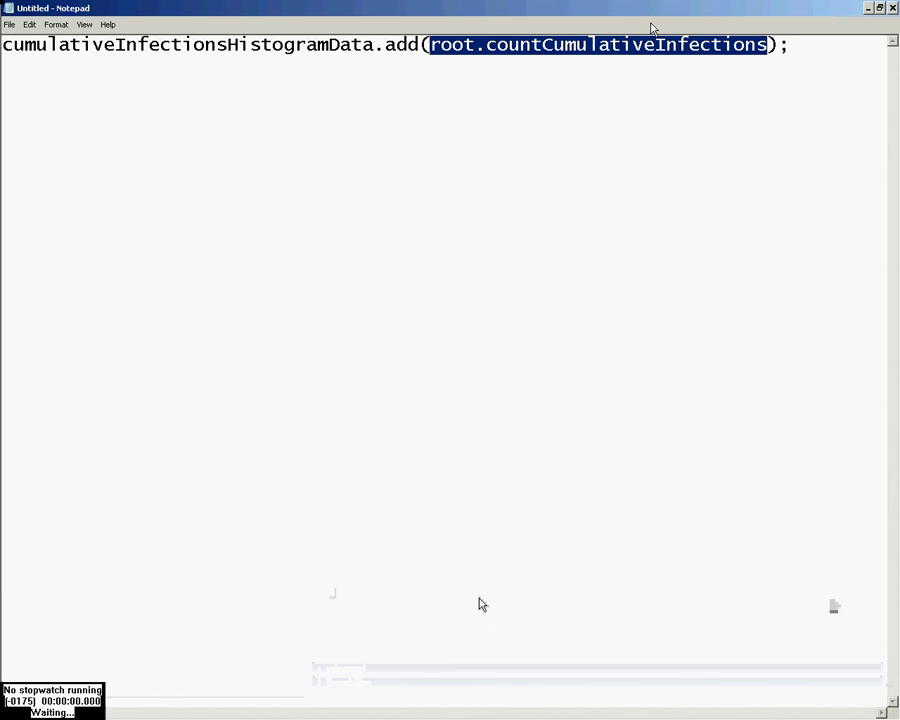
left_click(411, 44)
left_click_drag(411, 44, 56, 30)
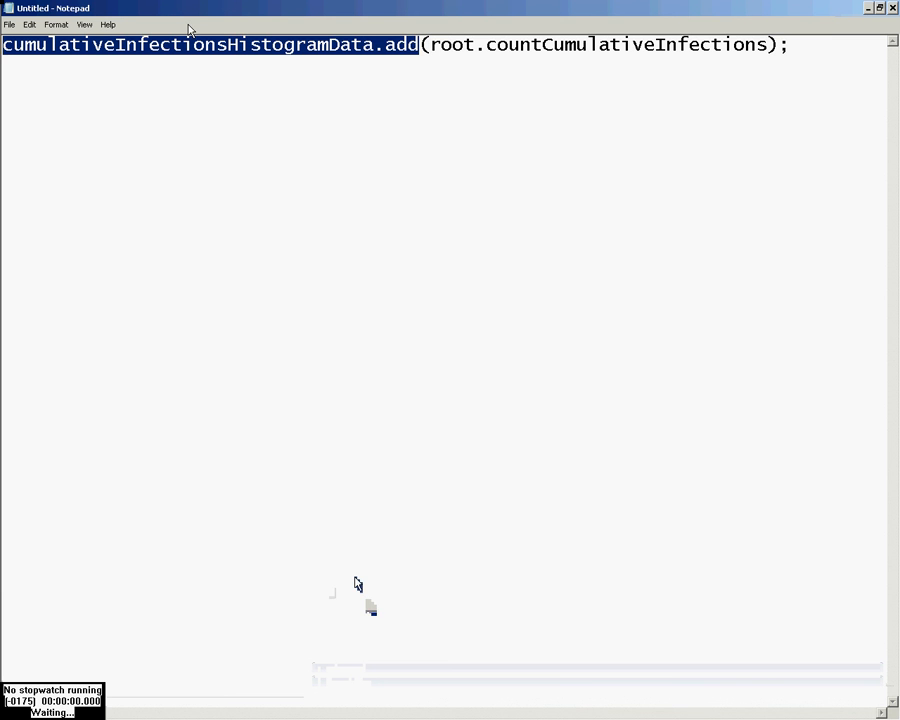
left_click_drag(190, 14, 413, 283)
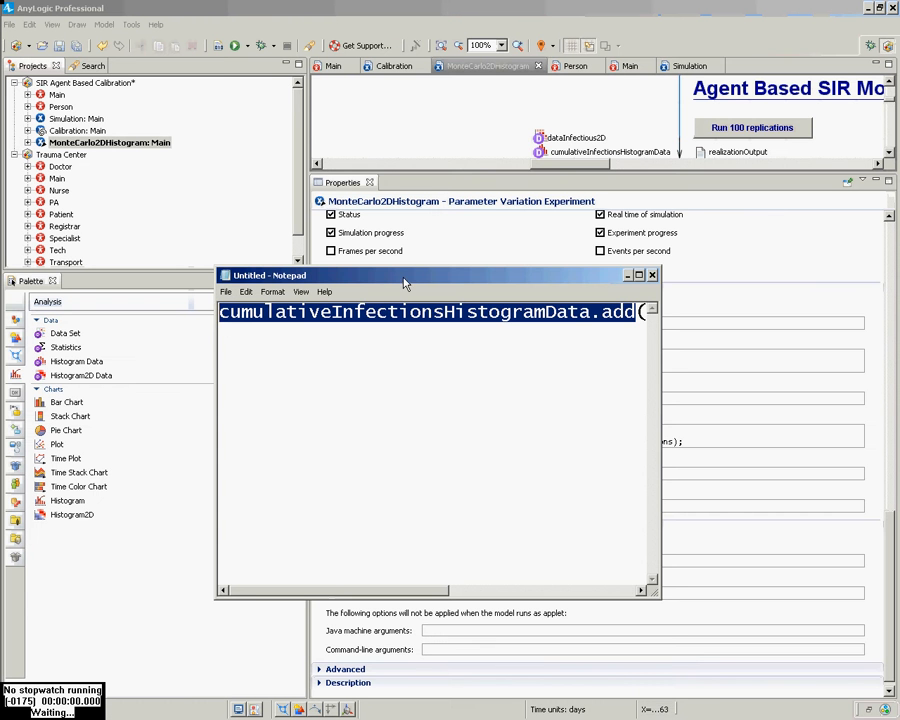
left_click(448, 12)
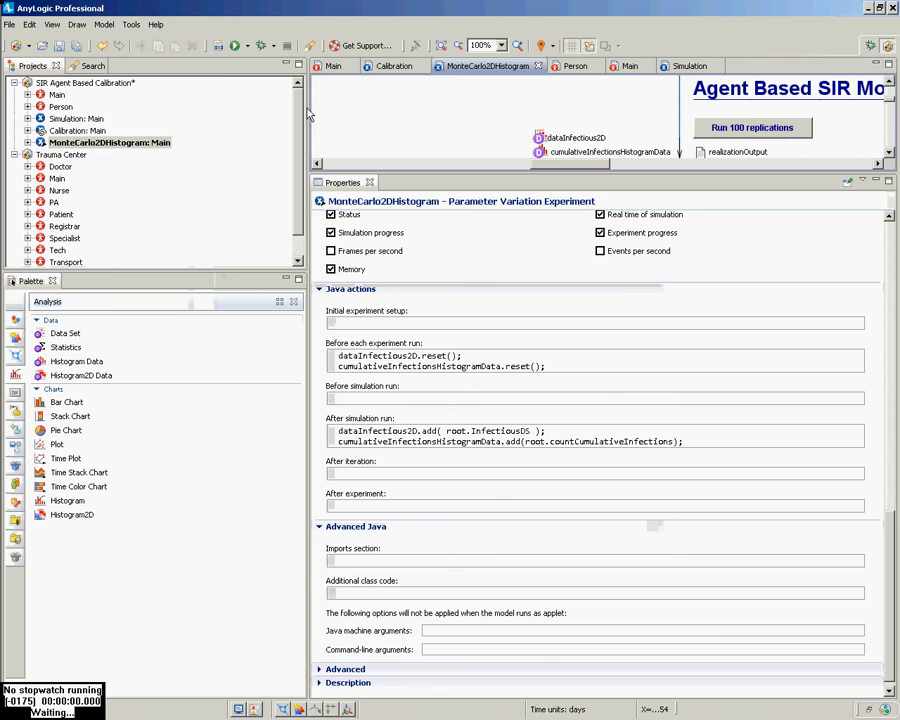
key("alt+Tab")
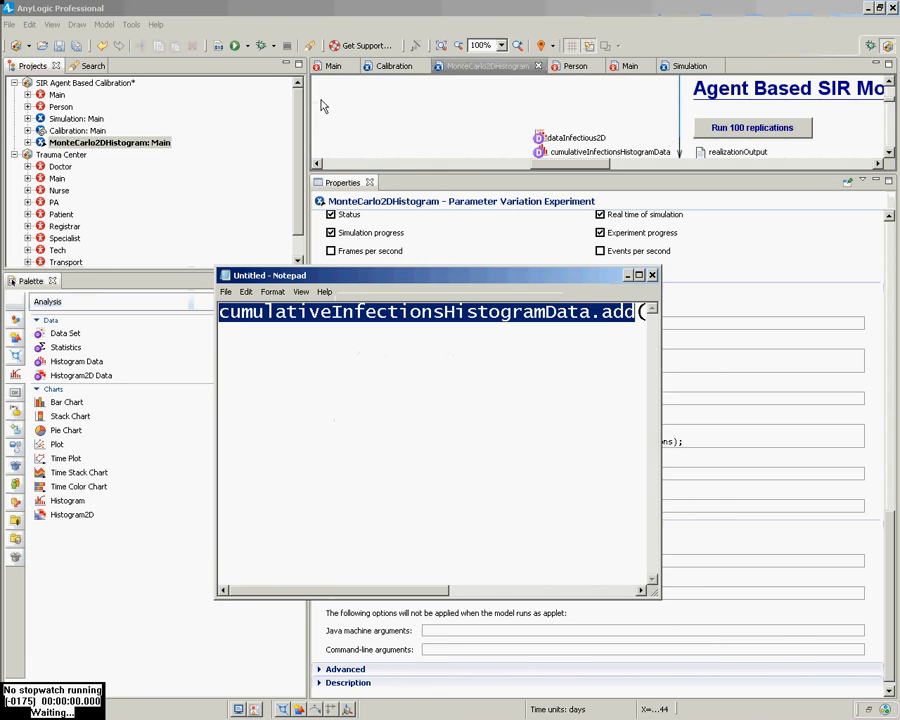
double_click(463, 275)
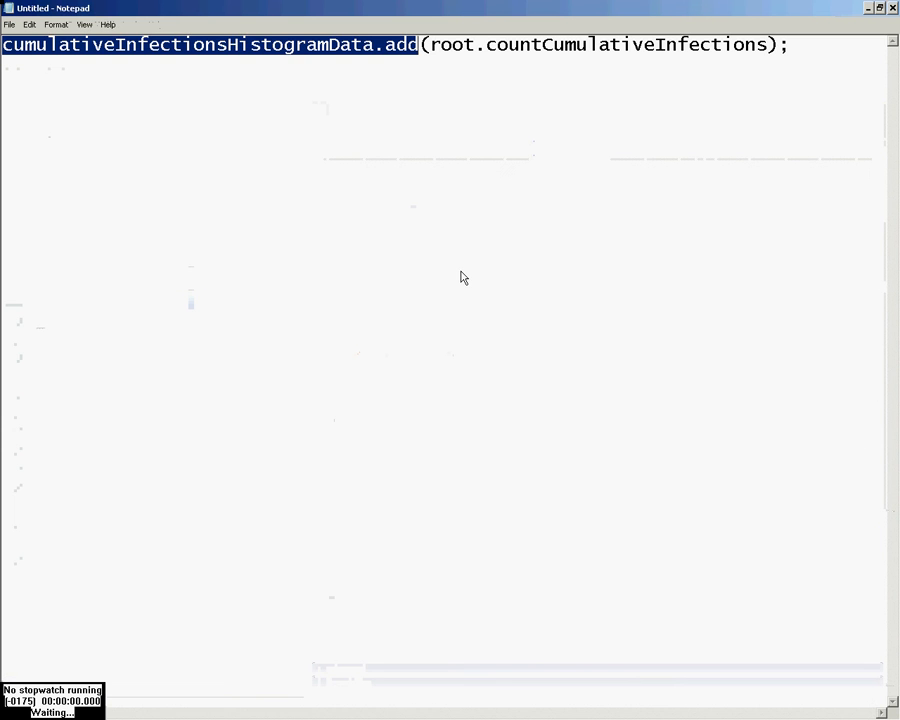
left_click(463, 276)
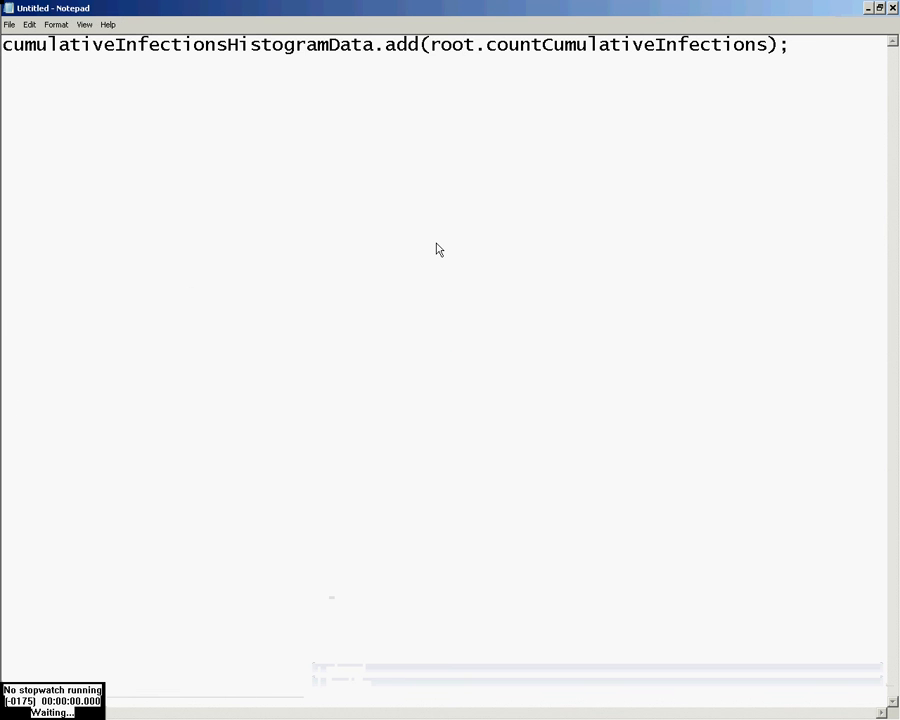
Switch back to AnyLogic, run the MonteCarlo2DHistogram experiment with its 100 replications and bring the cumulative infections histogram into view
key("alt+Tab")
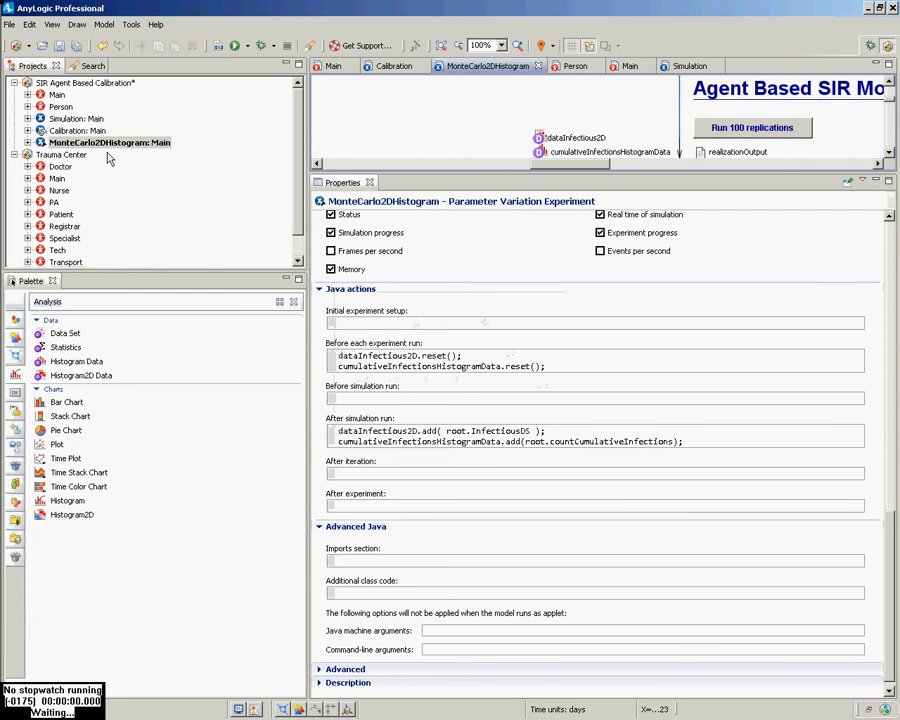
right_click(112, 148)
left_click(147, 314)
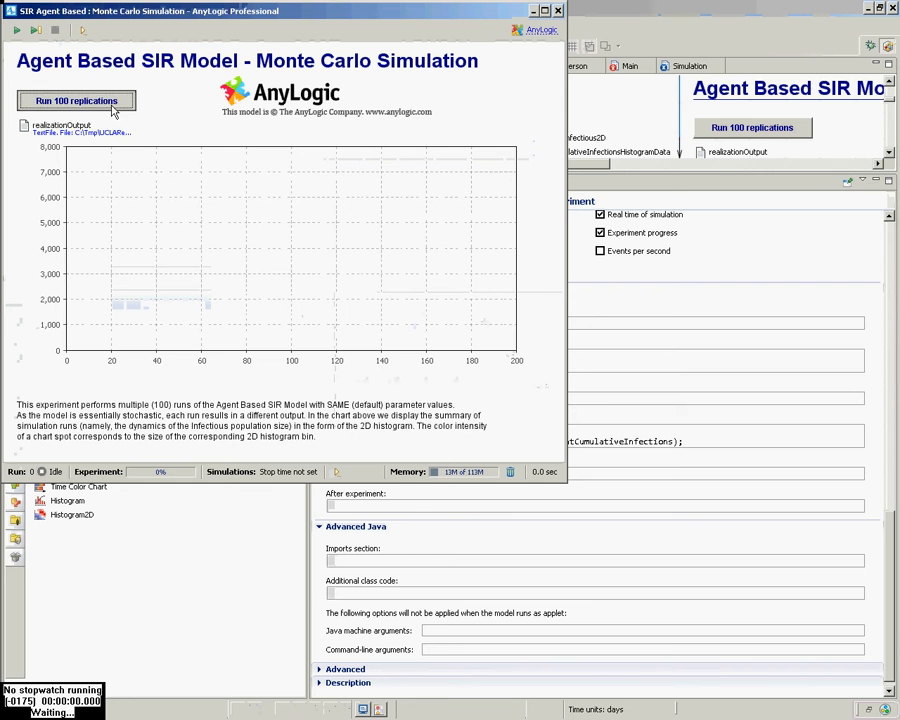
left_click(111, 105)
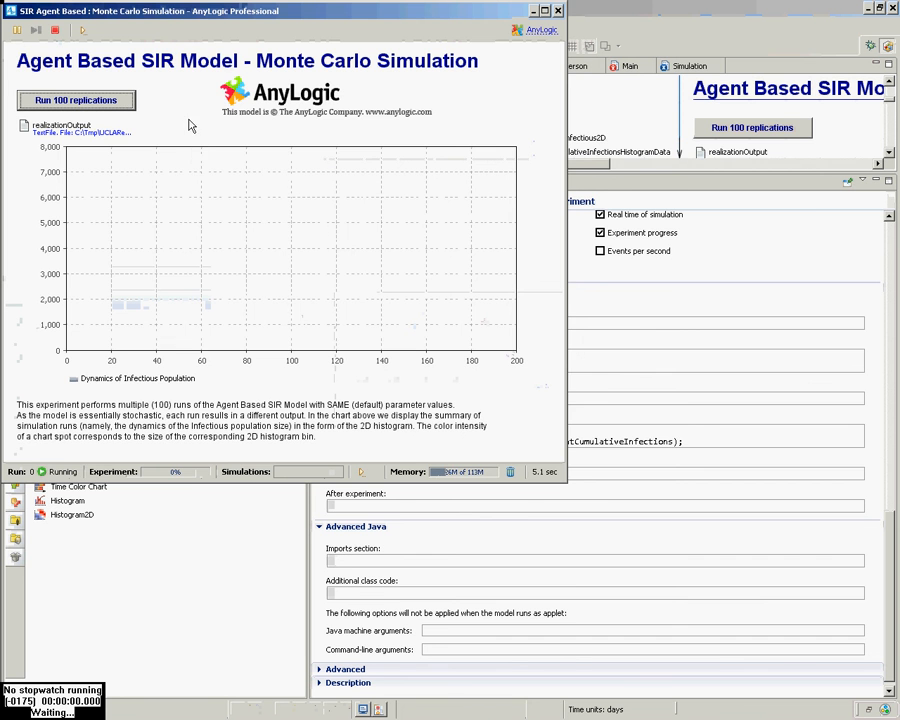
left_click_drag(178, 22, 425, 54)
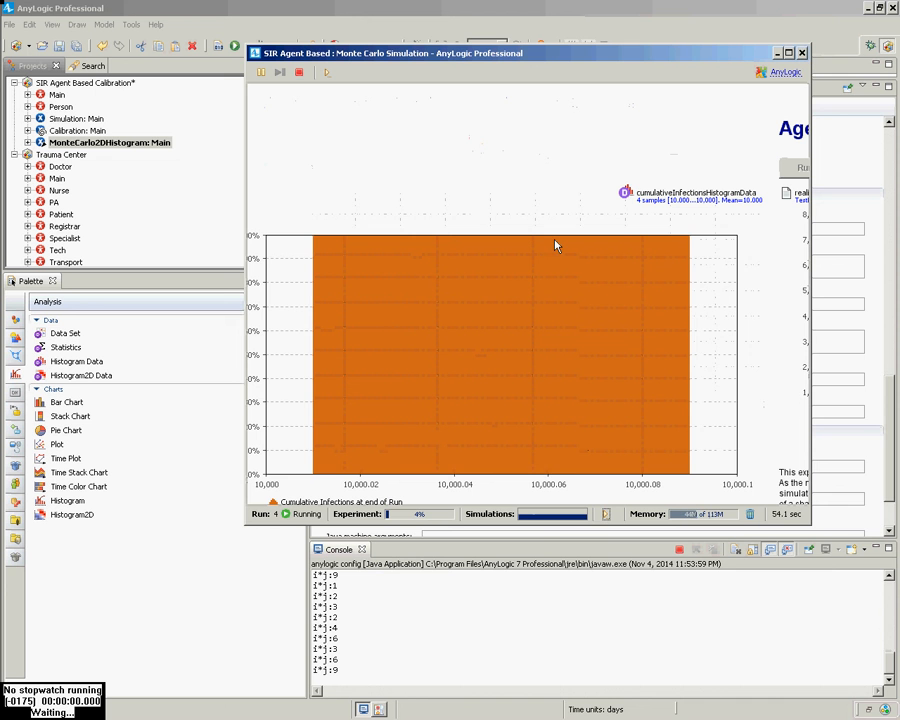
Copy all data of the Cumulative Infections at end of Run histogram and paste it into a new Excel workbook
right_click(482, 330)
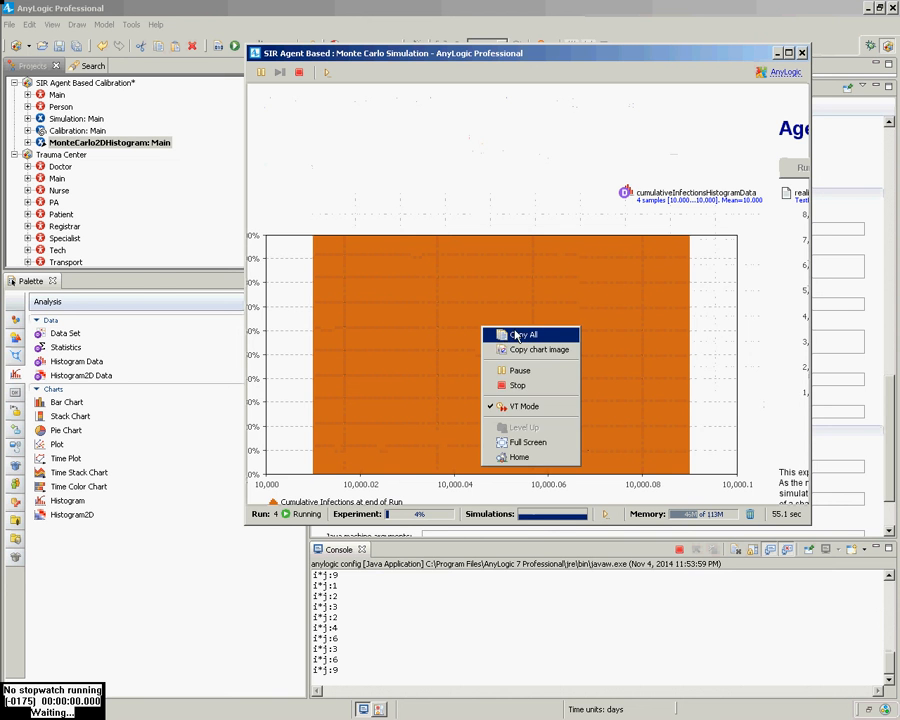
left_click(515, 336)
key("alt+Tab")
key("Tab")
key("Tab")
key("Tab")
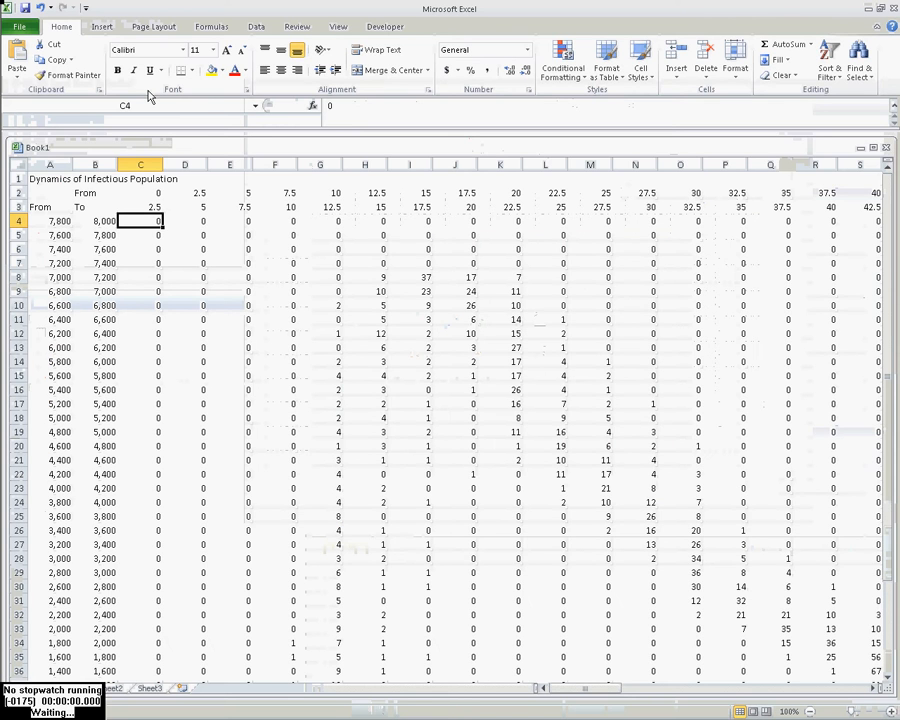
key("ctrl+n")
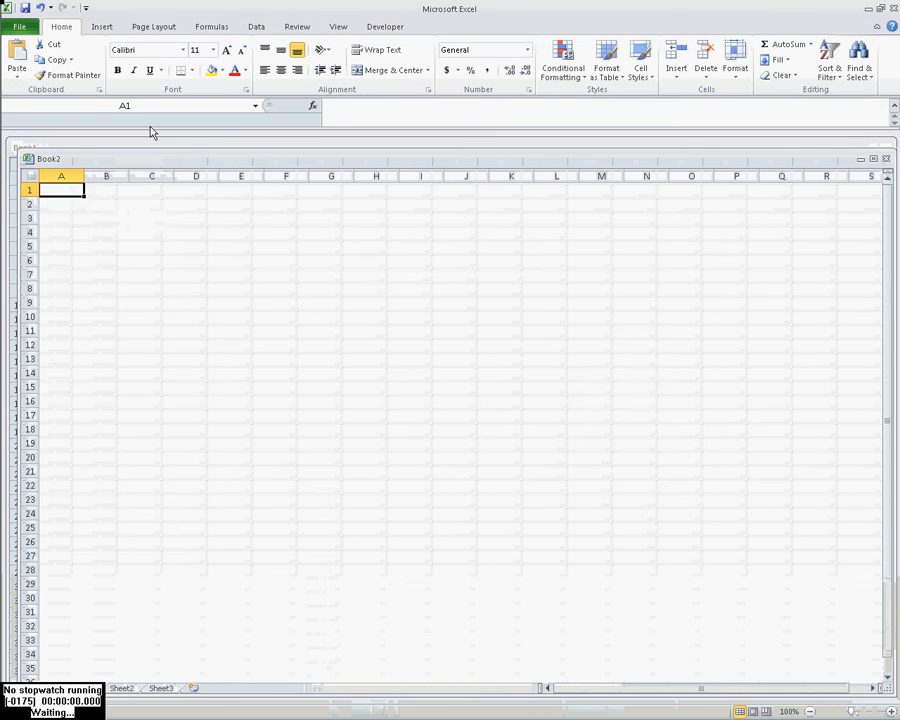
type("Cumulative Infections at end of Run Count\t4 Mean\t10,000 Min\t10,000 Max\t10,000 Deviation\t0 Mean con\t0 Sum\t40,000 From\tTo\tPDF(hits)\tCDF(cum hits) 10,000\t10,000.10\t4\t\t4")
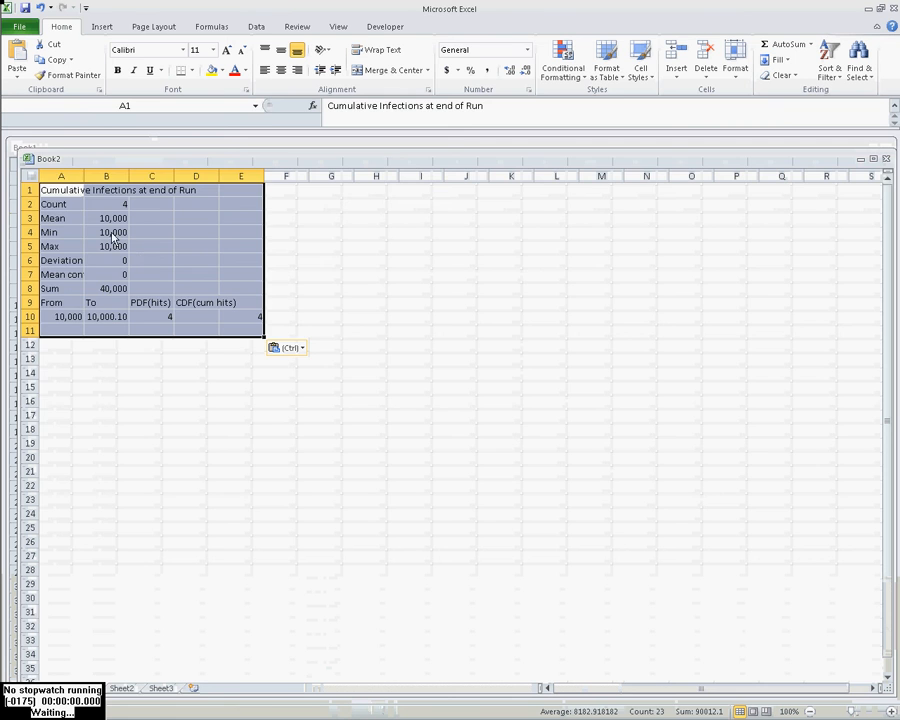
Close the running Monte Carlo simulation window and switch back to the MonteCarlo2DHistogram experiment's properties in AnyLogic
key("alt+Tab")
key("alt+Tab")
key("alt+Tab")
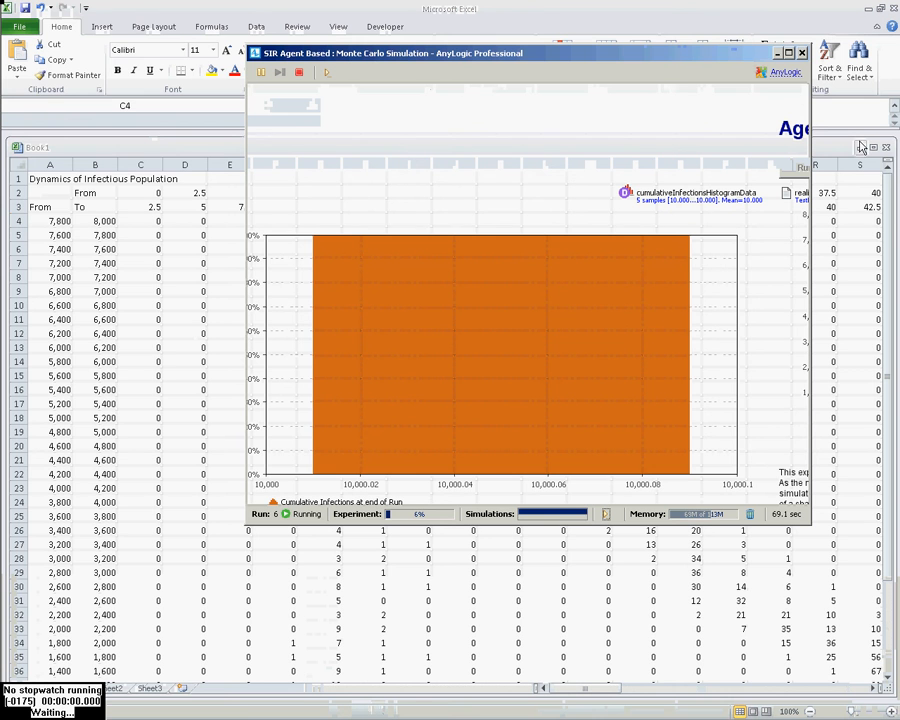
left_click(803, 54)
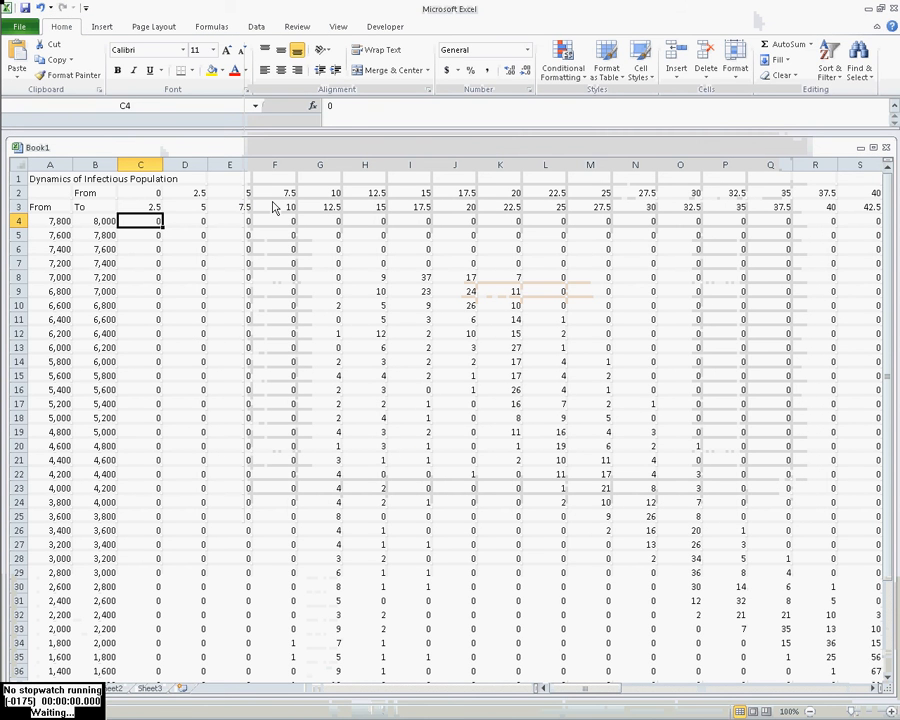
key("alt+Tab")
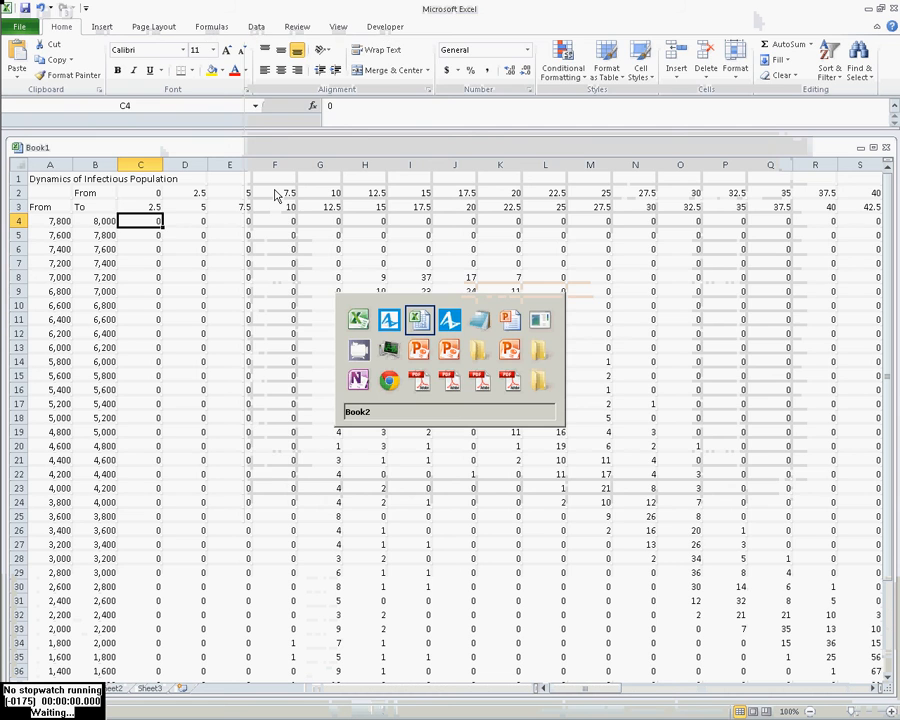
key("alt+Tab")
key("alt+Tab")
key("alt+Tab")
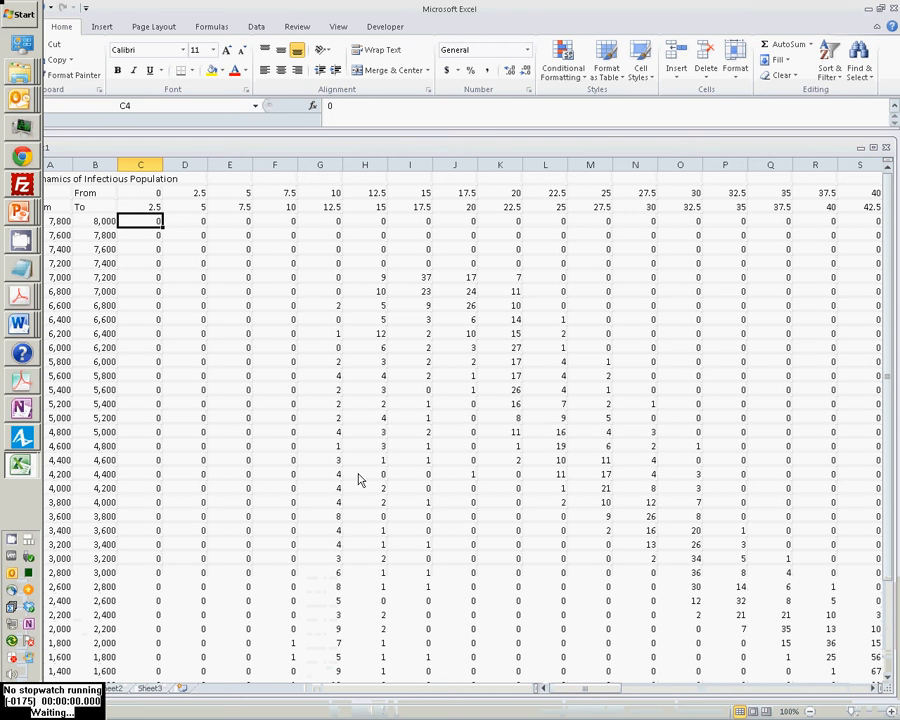
key("alt+Tab")
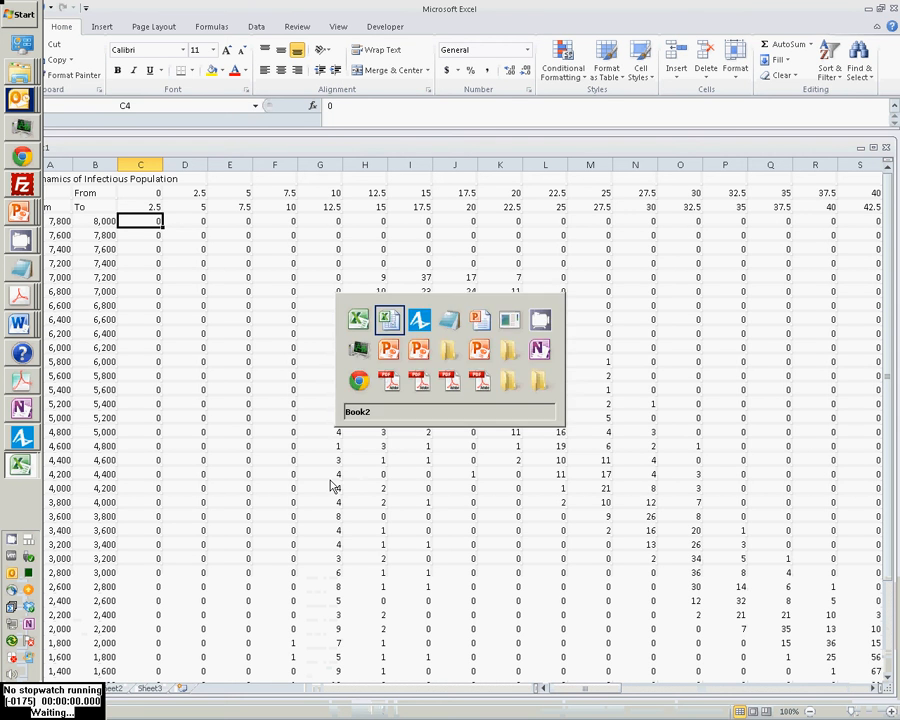
key("alt+Tab")
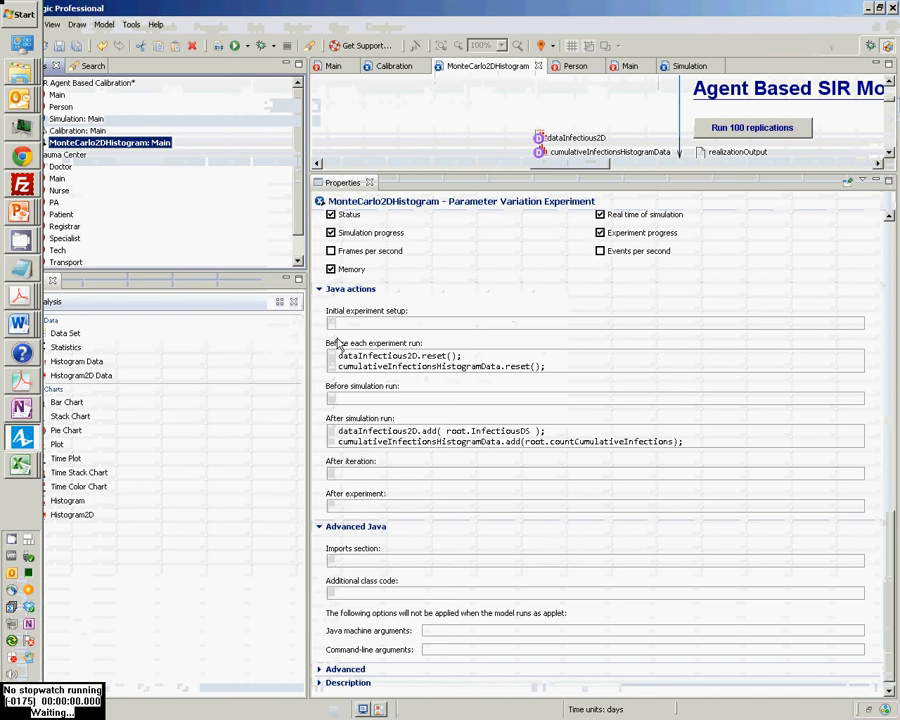
right_click(99, 145)
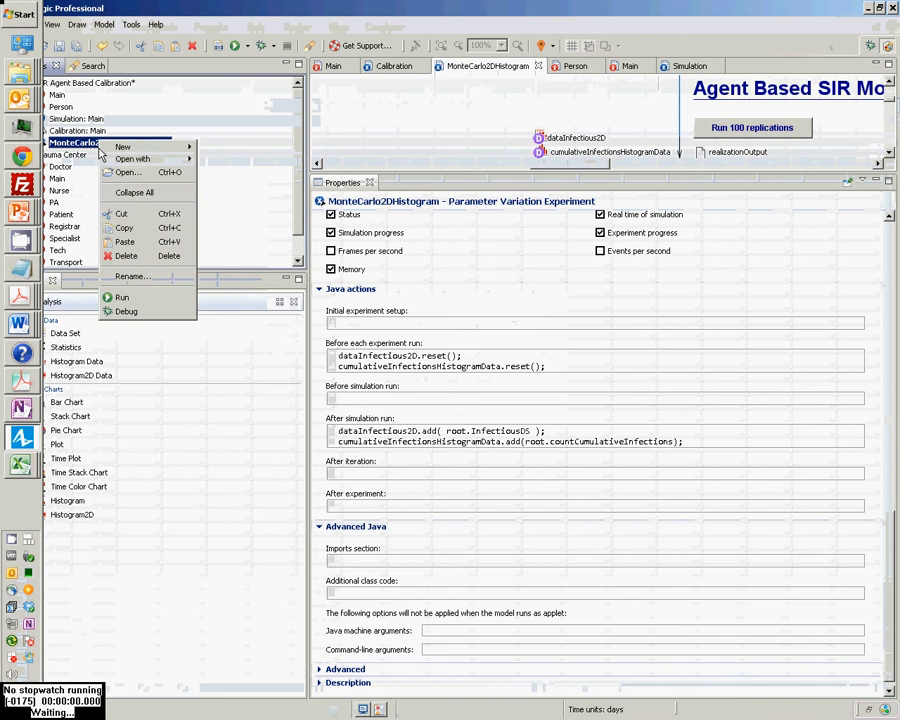
left_click(350, 170)
left_click_drag(242, 10, 341, 53)
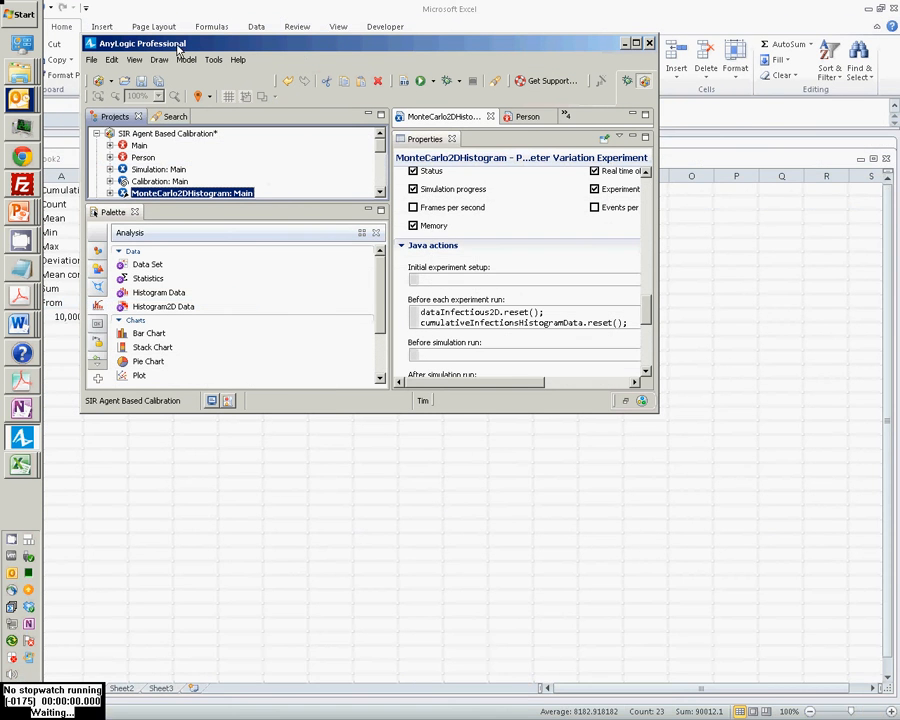
double_click(186, 40)
Open the Person agent's statechart and select the Contact transition inside the Infectious state
left_click(60, 107)
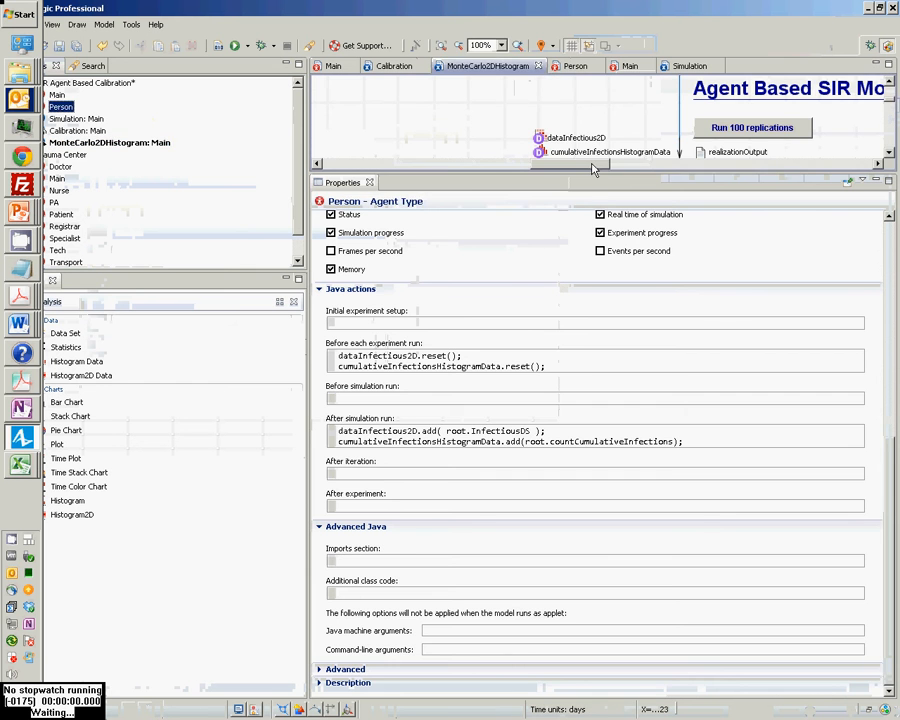
left_click_drag(498, 176, 480, 340)
left_click(427, 208)
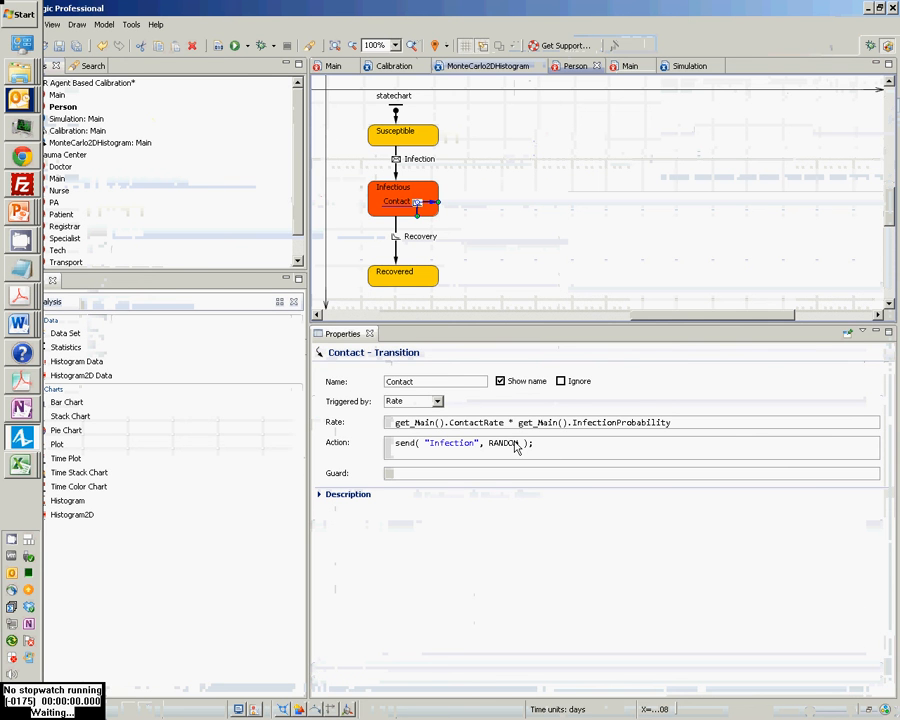
Replace RANDOM in the Contact transition's action with MessageDeliveryType.RANDOM_CONNECTED using code completion
left_click(517, 443)
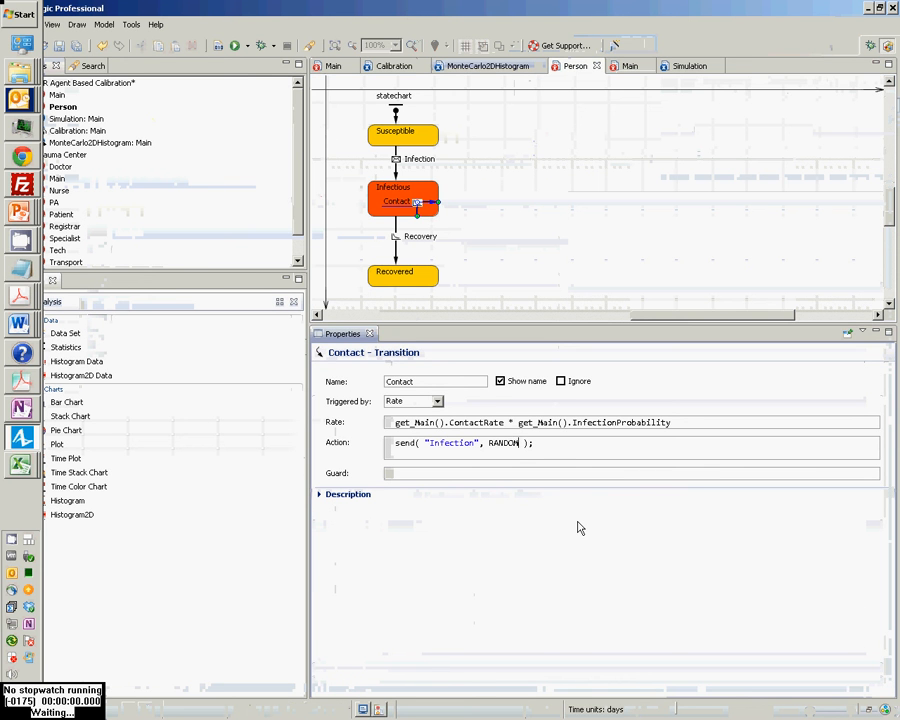
key("ctrl+space")
key("Down")
key("Return")
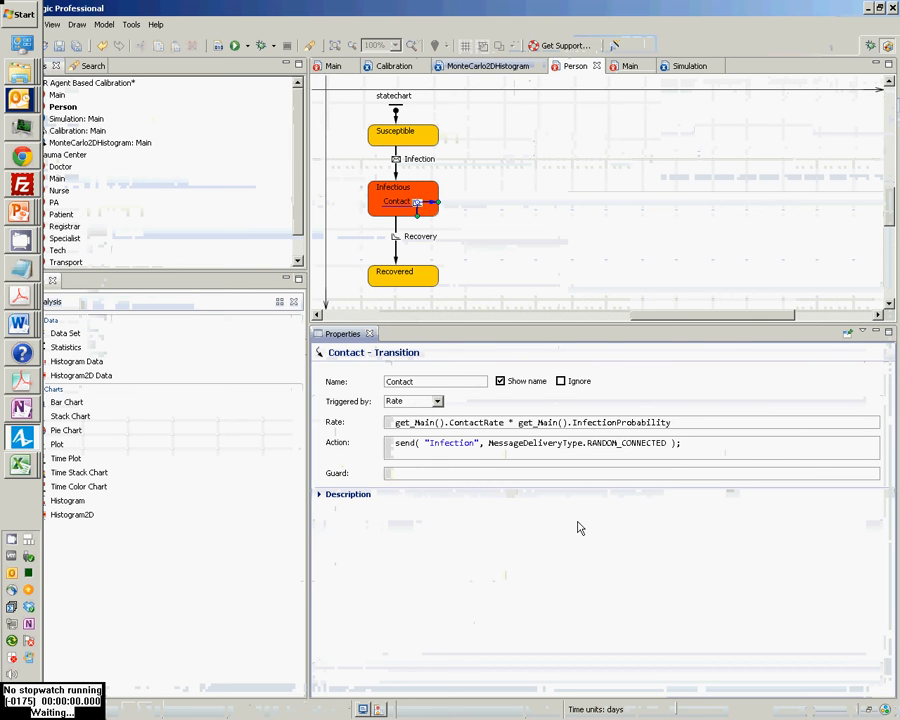
Replace the send call in the Contact transition's action with sendToRandomNeighbor, chosen from the code completion suggestions
key("Left")
key("Left")
key("Left")
key("Left")
key("Left")
key("Left")
key("Left")
key("Left")
key("Left")
key("Left")
key("Left")
key("Left")
key("Left")
key("Left")
key("Left")
key("Left")
key("Left")
key("Left")
key("Left")
key("Left")
key("Left")
key("Left")
key("Left")
key("ctrl+space")
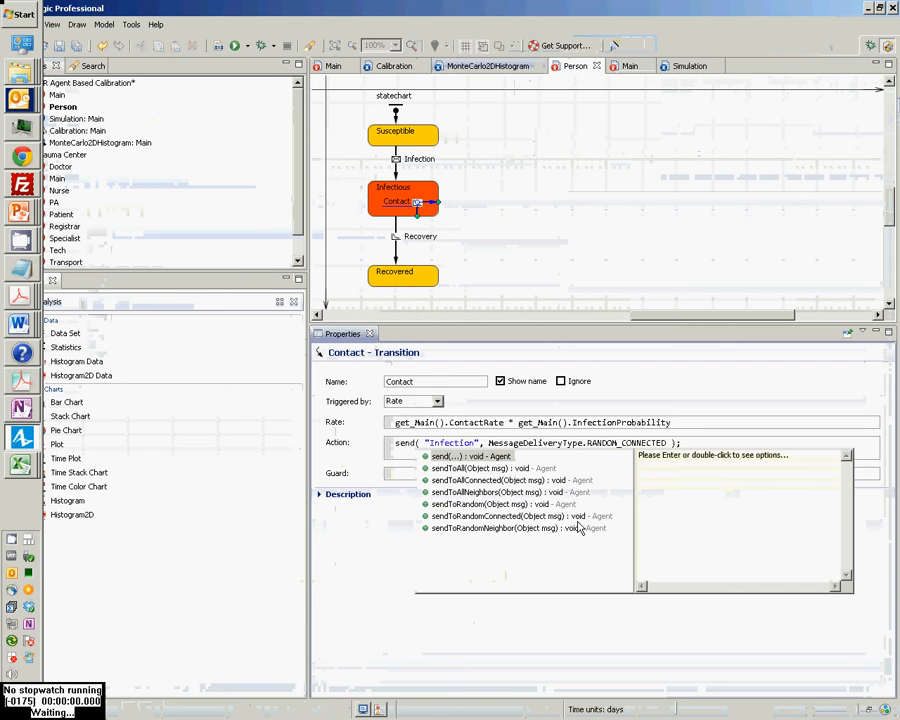
key("Down")
key("Down")
key("Down")
key("Down")
key("Down")
key("Down")
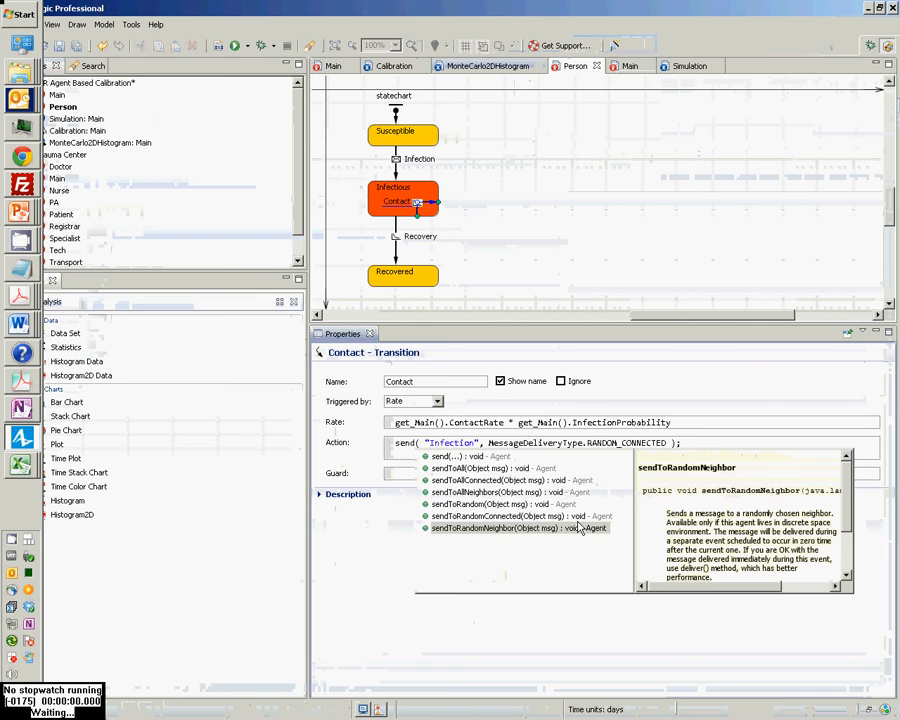
key("Return")
Strip the message delivery type argument so the action reads sendToRandomNeighbor("Infection"); and save the model
key("shift+Right")
key("shift+Right")
key("shift+Right")
key("shift+Right")
key("shift+Right")
key("shift+Right")
key("Delete")
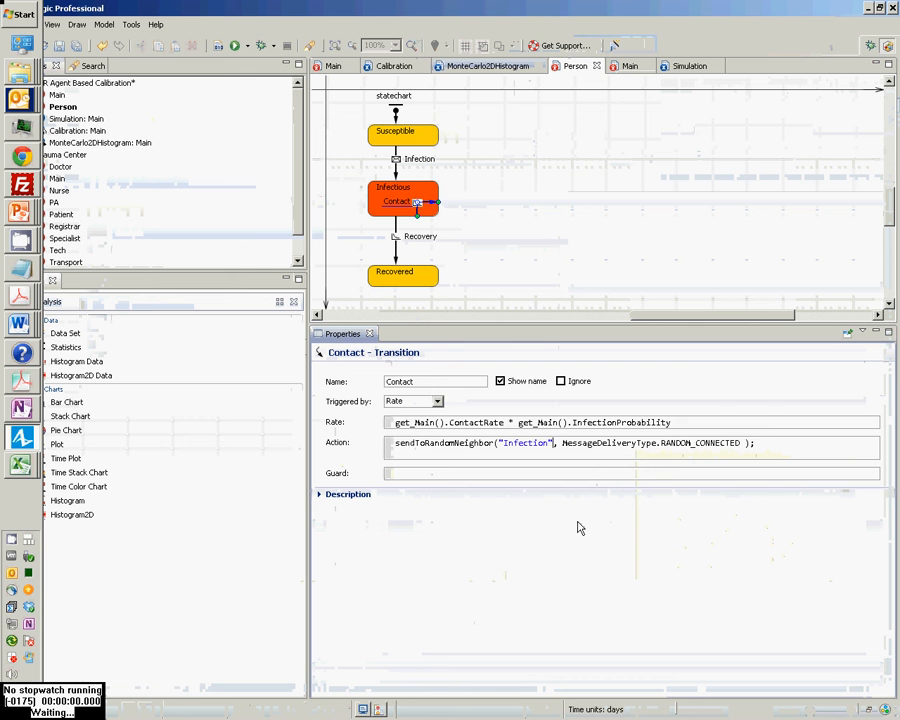
key("shift+Right")
key("shift+Right")
key("shift+Right")
key("shift+Right")
key("shift+Right")
key("shift+Right")
key("shift+Right")
key("shift+Right")
key("shift+Right")
key("shift+Right")
key("shift+Right")
key("shift+Right")
key("shift+Right")
key("shift+Right")
key("shift+Right")
key("shift+Right")
key("shift+Right")
key("shift+Right")
key("shift+Right")
key("shift+Right")
key("Delete")
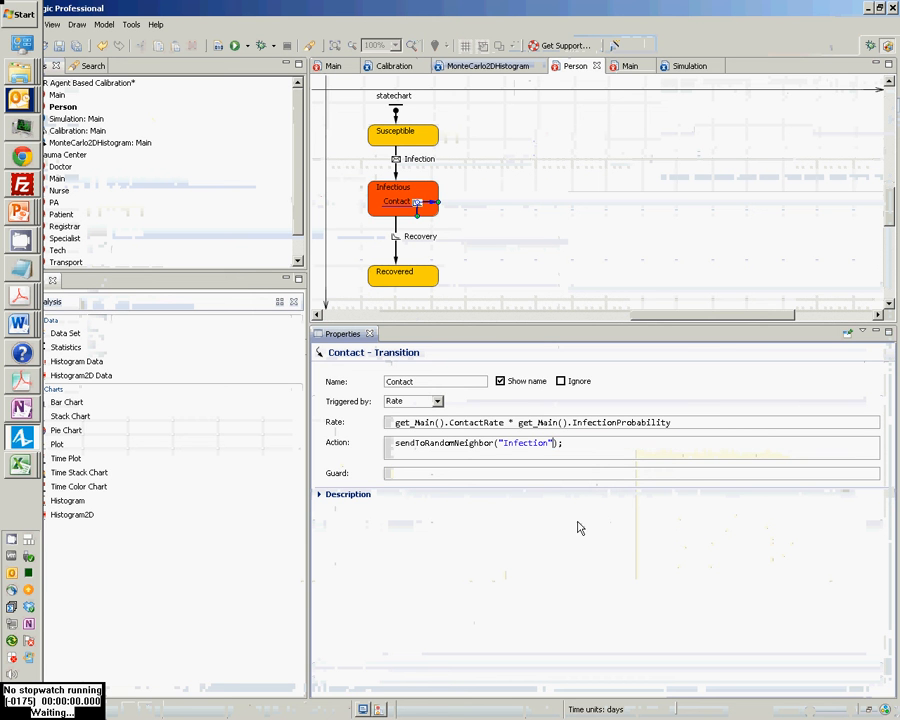
key("ctrl+s")
Run the MonteCarlo2DHistogram experiment with its 100 replications and dismiss the exception dialog
right_click(95, 143)
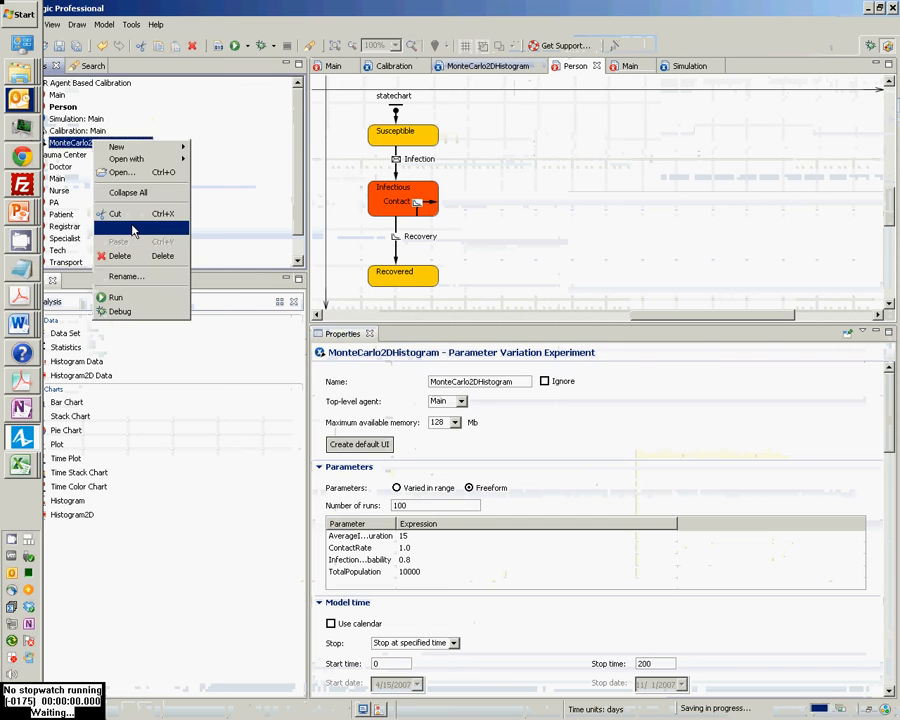
left_click(112, 294)
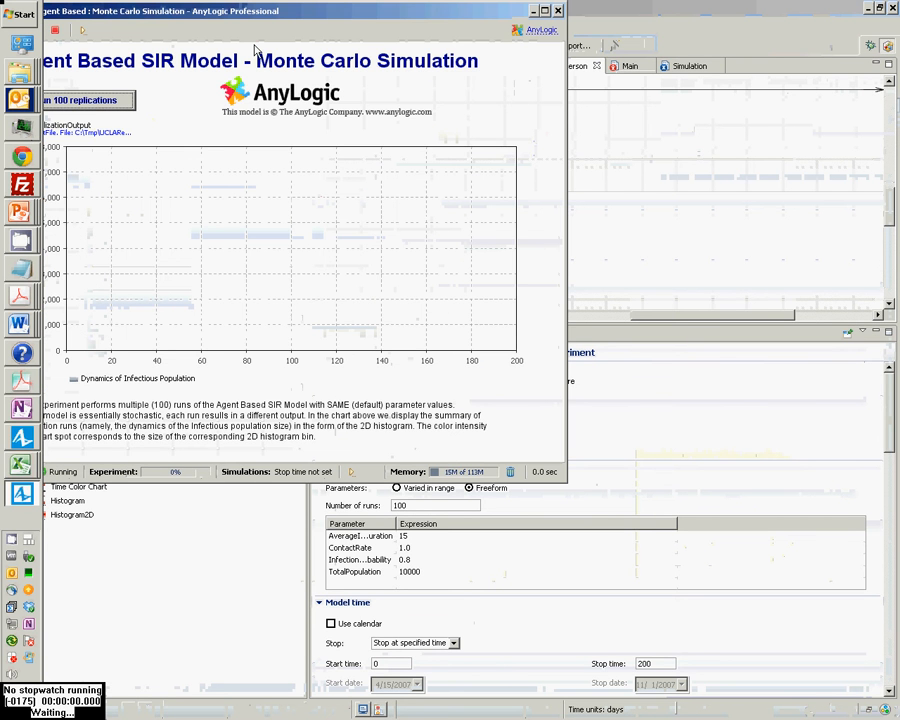
left_click_drag(250, 15, 364, 66)
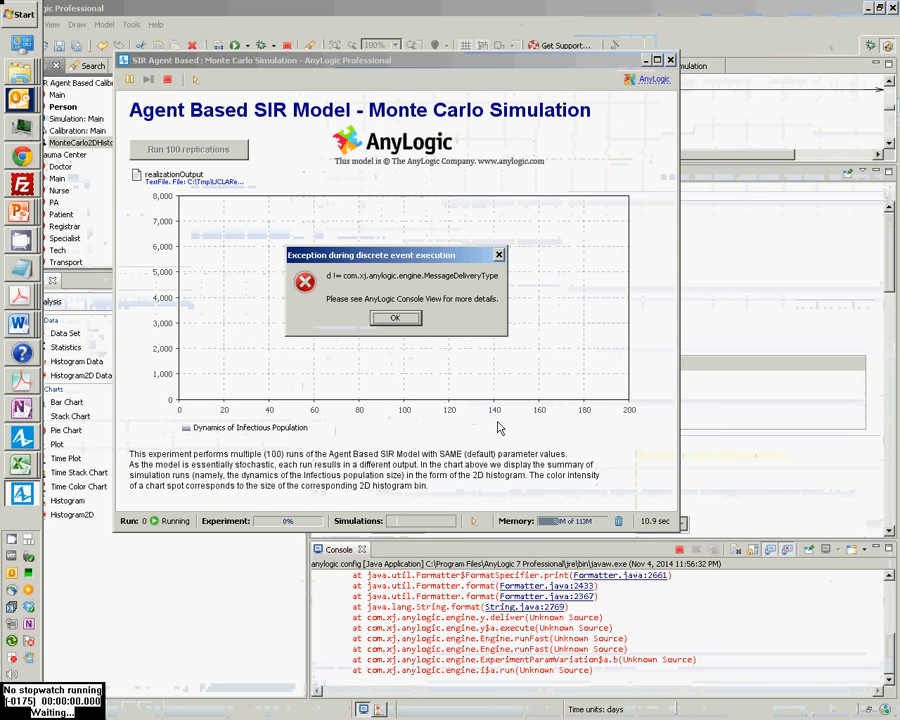
left_click(396, 319)
left_click(396, 319)
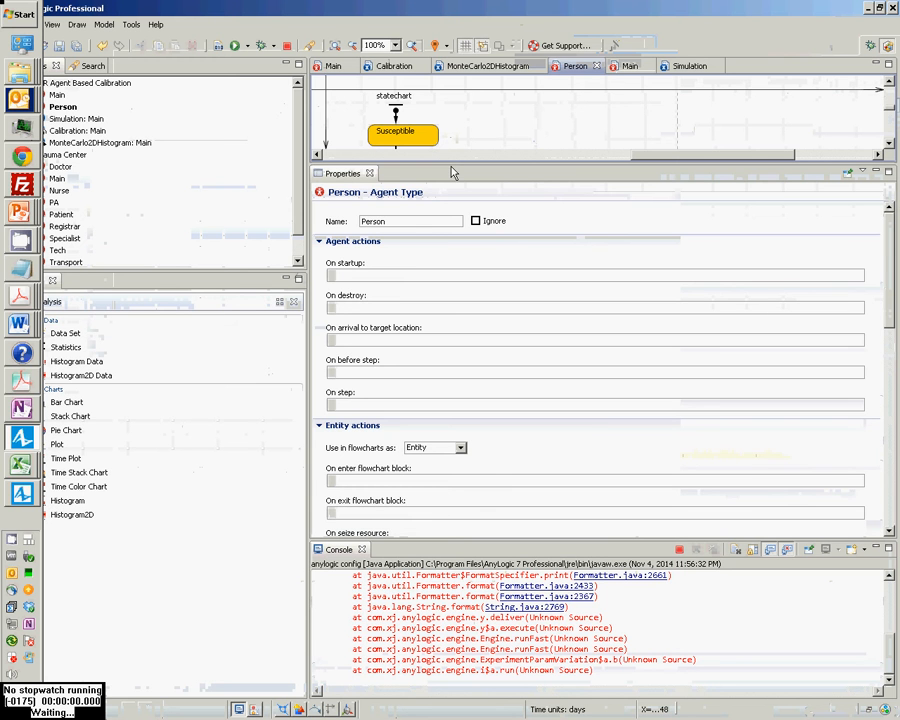
Make room for the Console view, examine the run's error trace and terminate the running experiment
left_click_drag(452, 166, 452, 210)
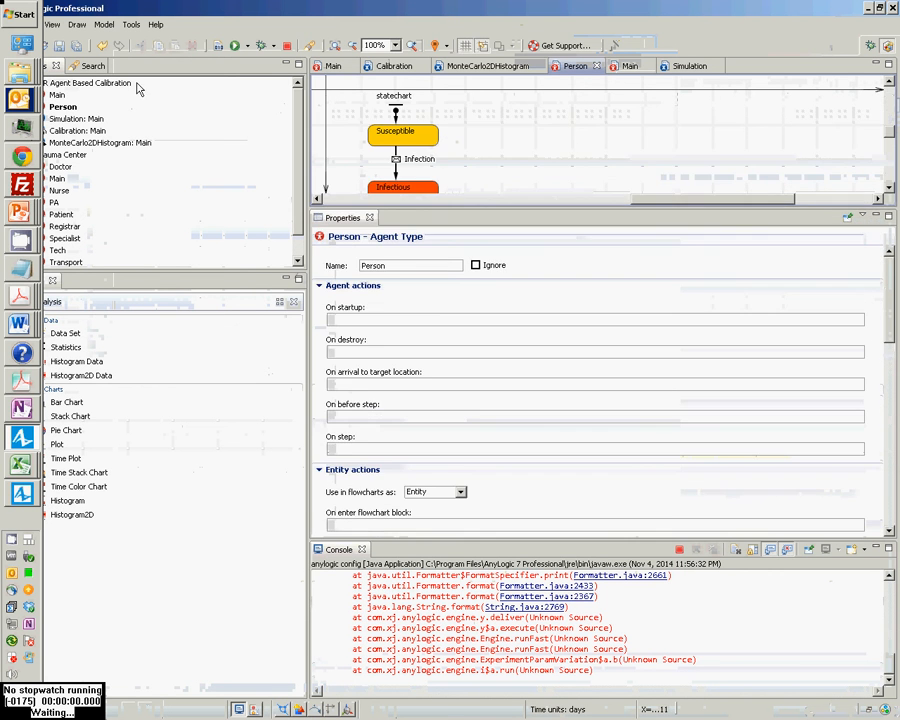
left_click(52, 24)
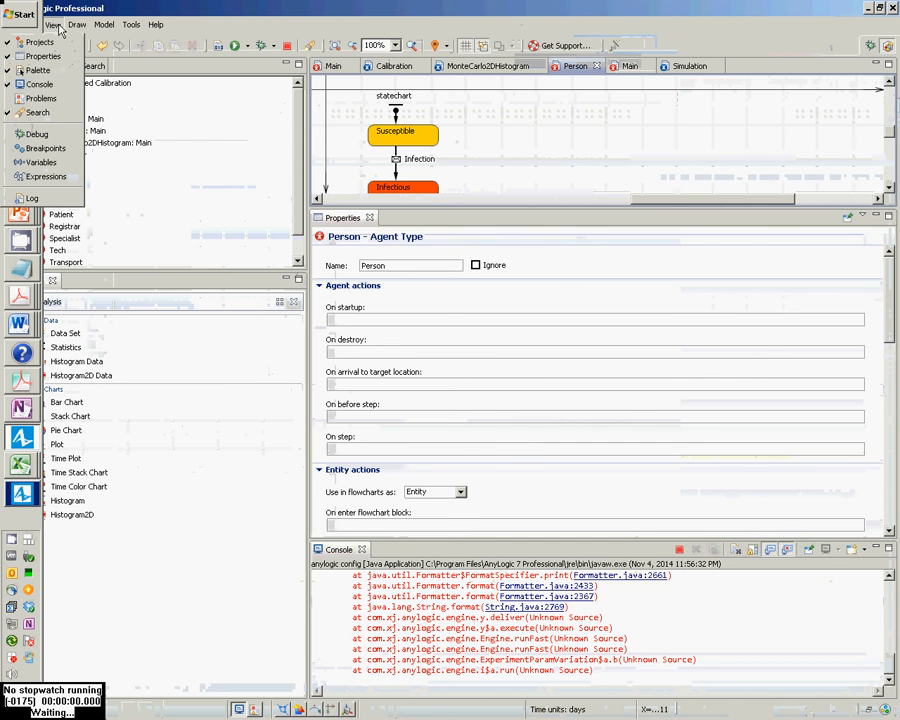
left_click(64, 82)
left_click(52, 24)
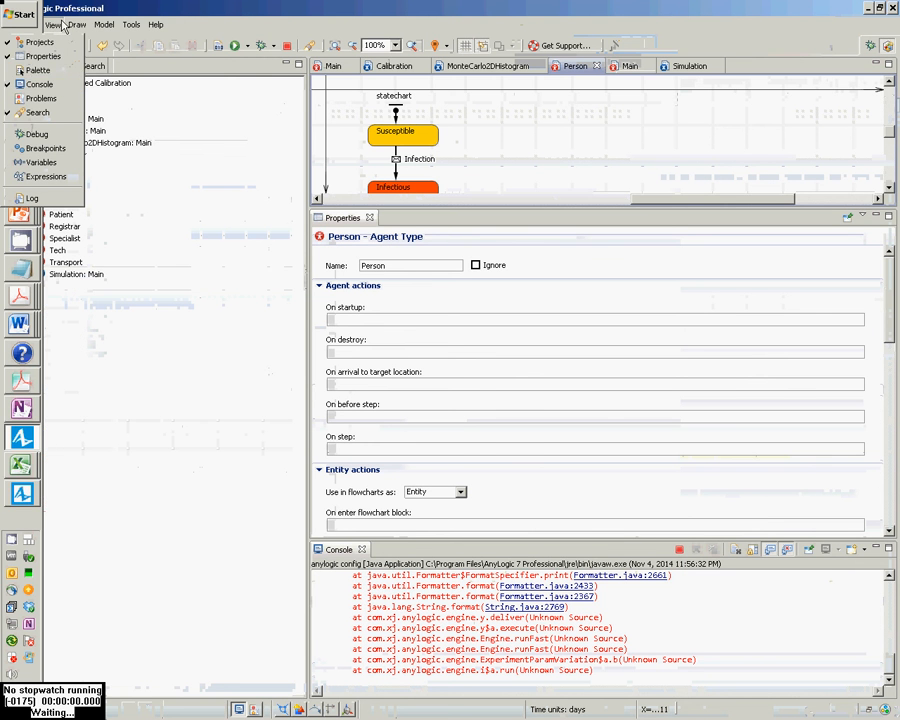
left_click(60, 85)
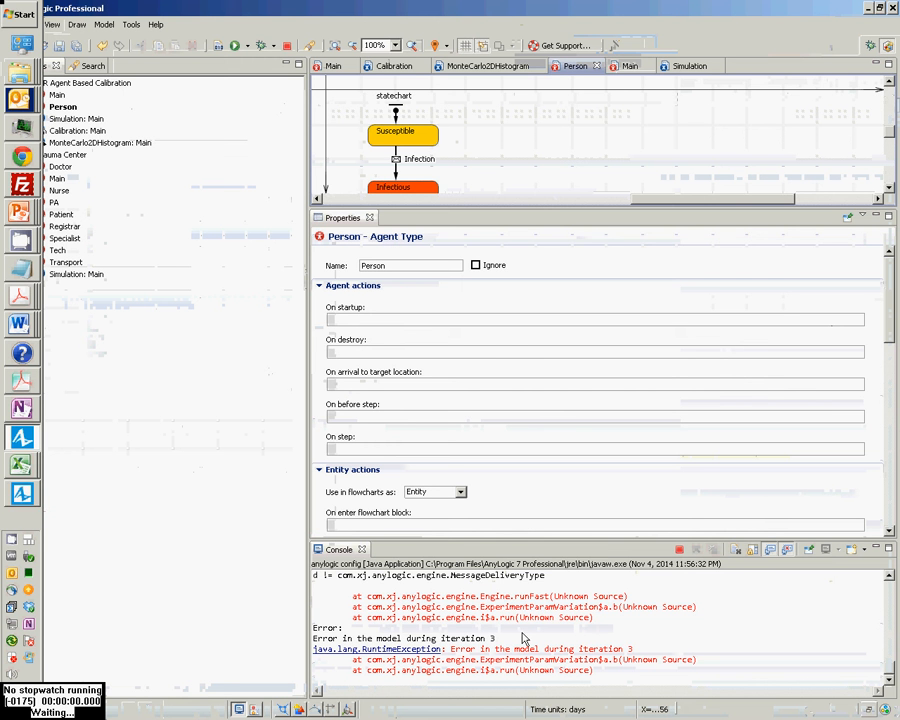
left_click(508, 669)
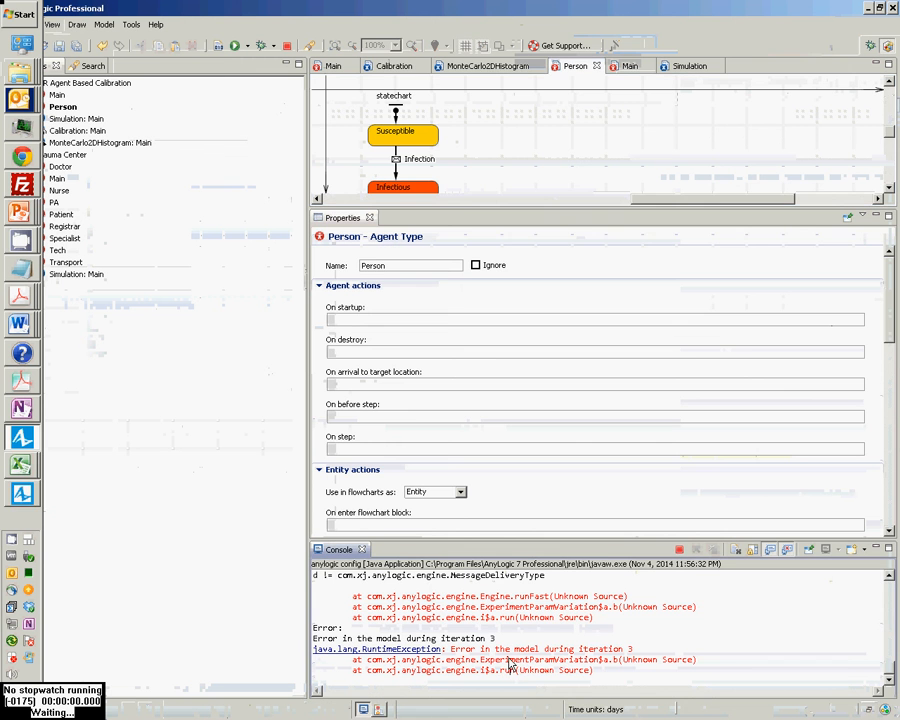
left_click(679, 550)
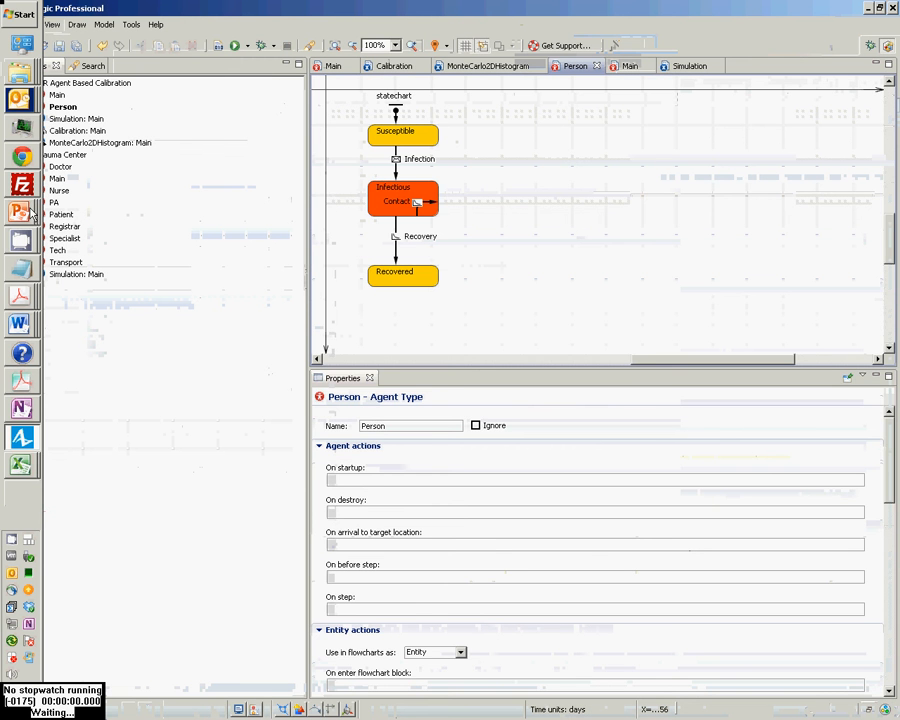
Run the Simulation experiment as a test of the model and leave its window
left_click(88, 119)
right_click(88, 119)
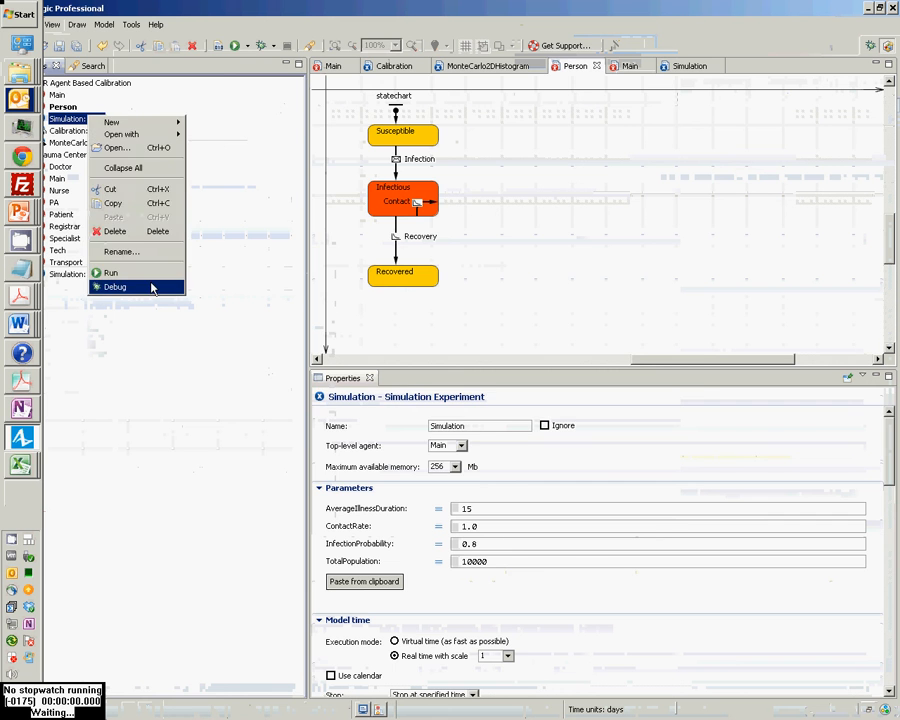
left_click(151, 273)
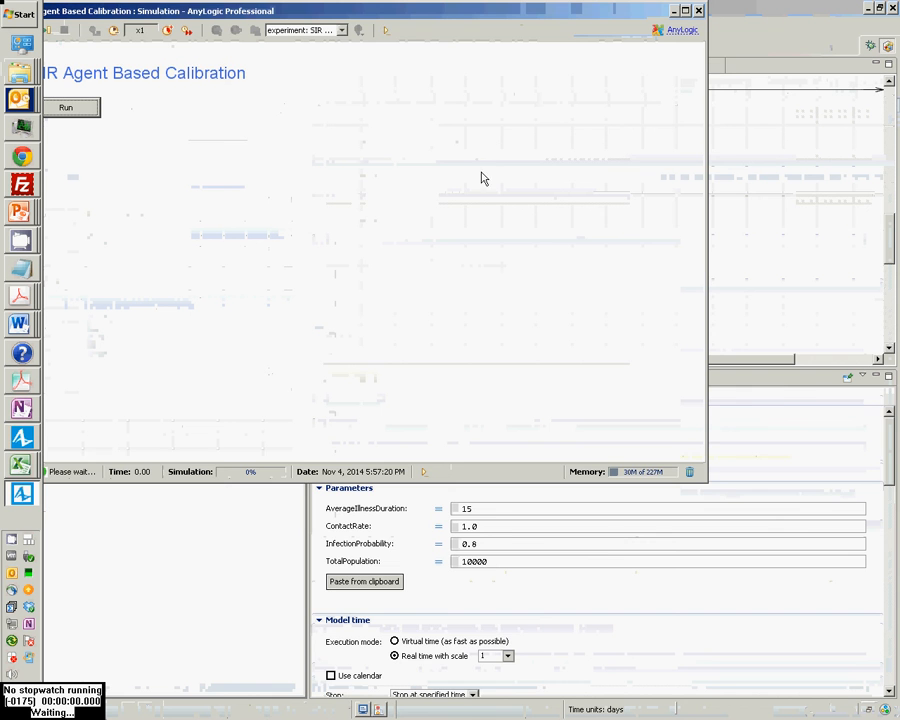
left_click(697, 10)
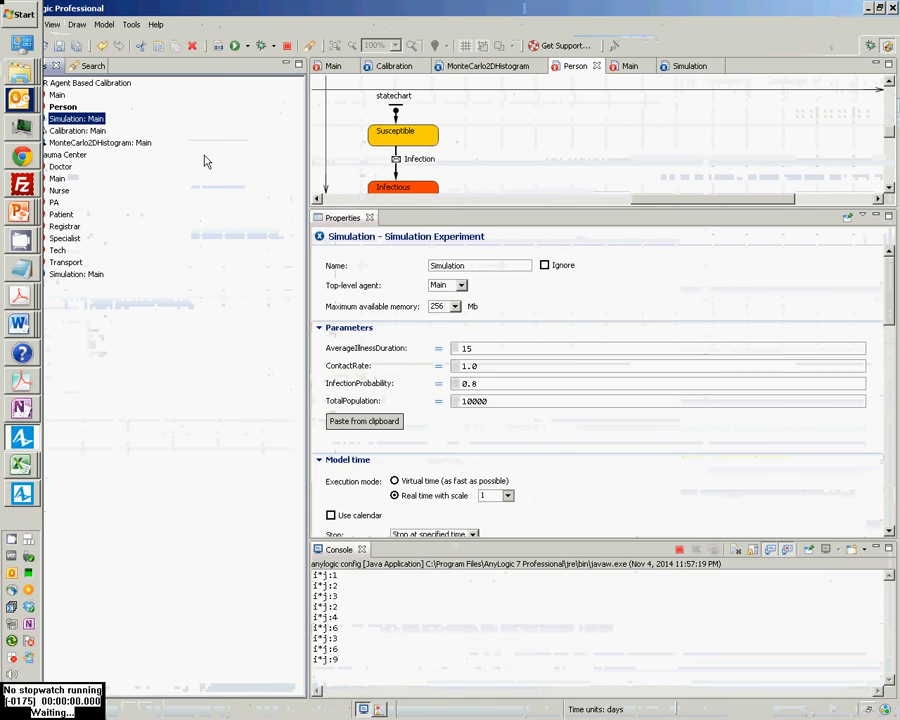
Change the method in the Contact transition's action from sendToRandomNeighbor to sendToRandomConnected using code completion
left_click(426, 161)
scroll(435, 172, "down", 1)
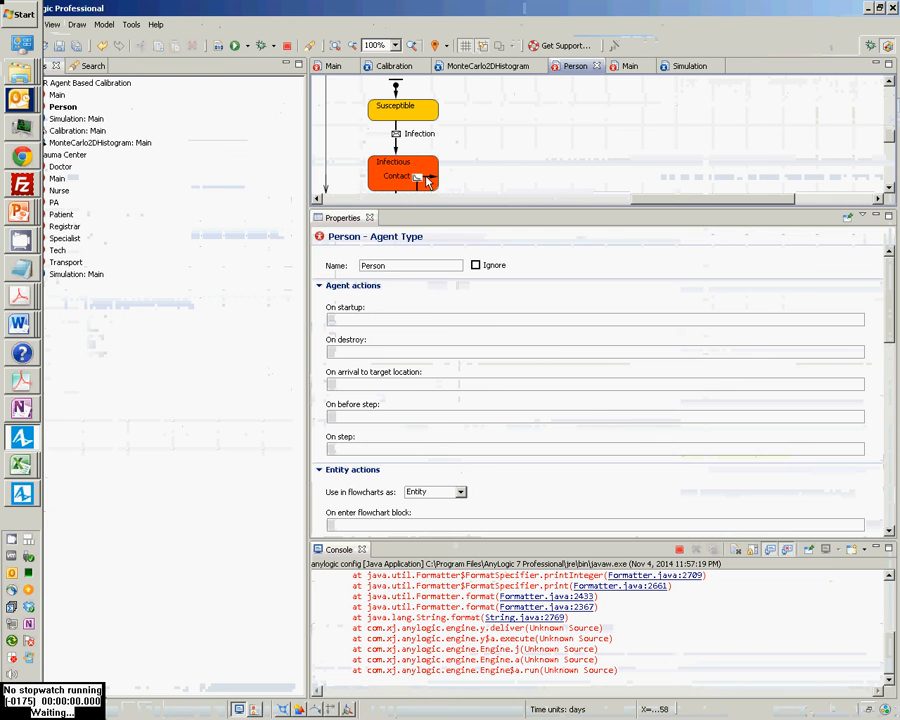
left_click(427, 178)
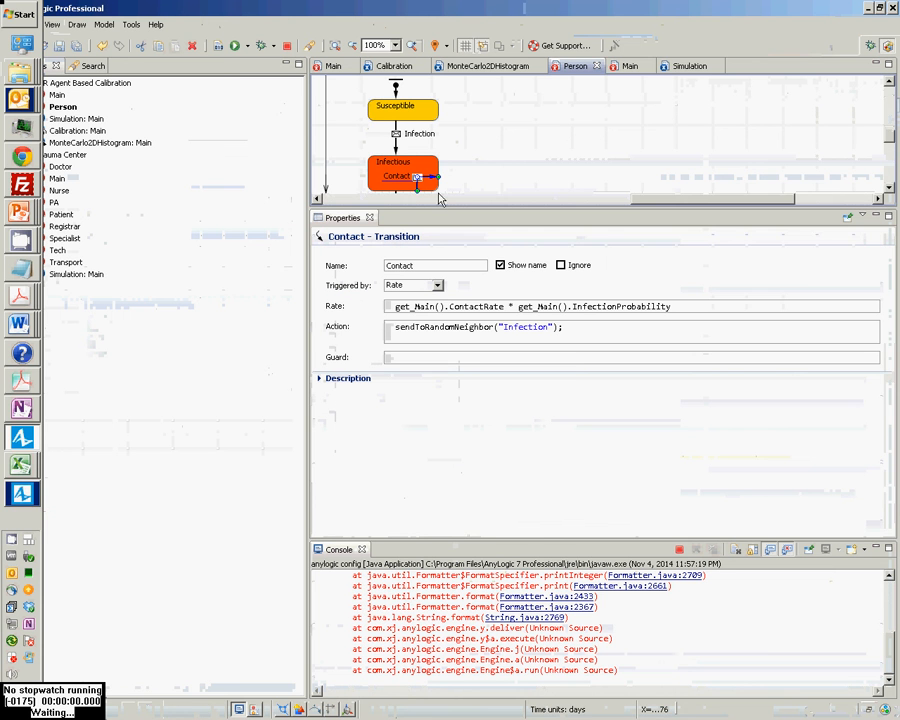
left_click(475, 330)
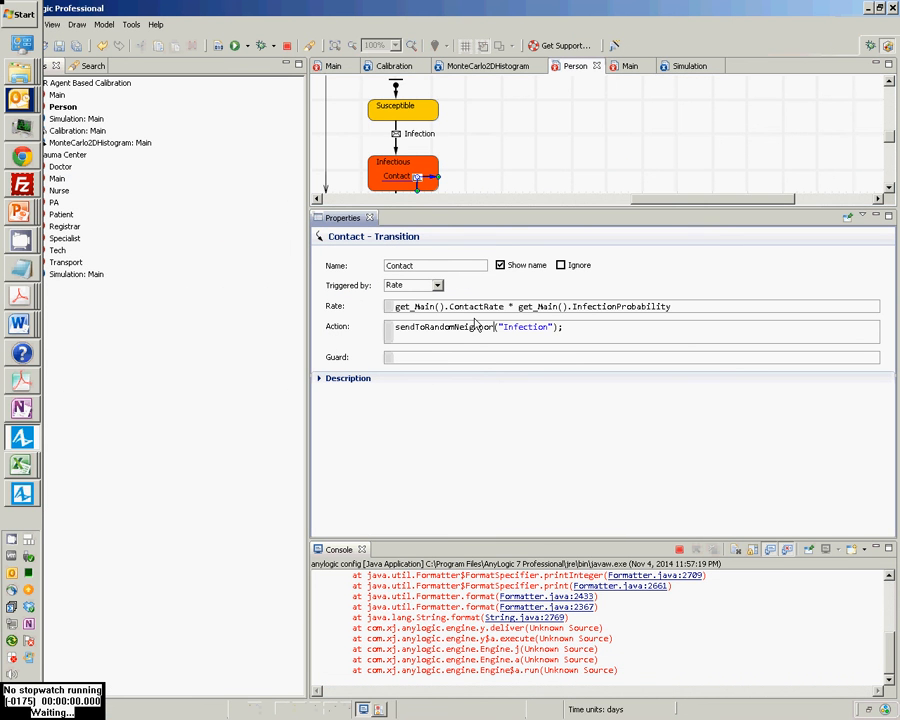
key("shift+Left")
key("shift+Left")
key("shift+Left")
key("shift+Left")
key("shift+Left")
key("shift+Left")
key("shift+Left")
key("shift+Left")
key("BackSpace")
type("C")
key("ctrl+space")
key("Return")
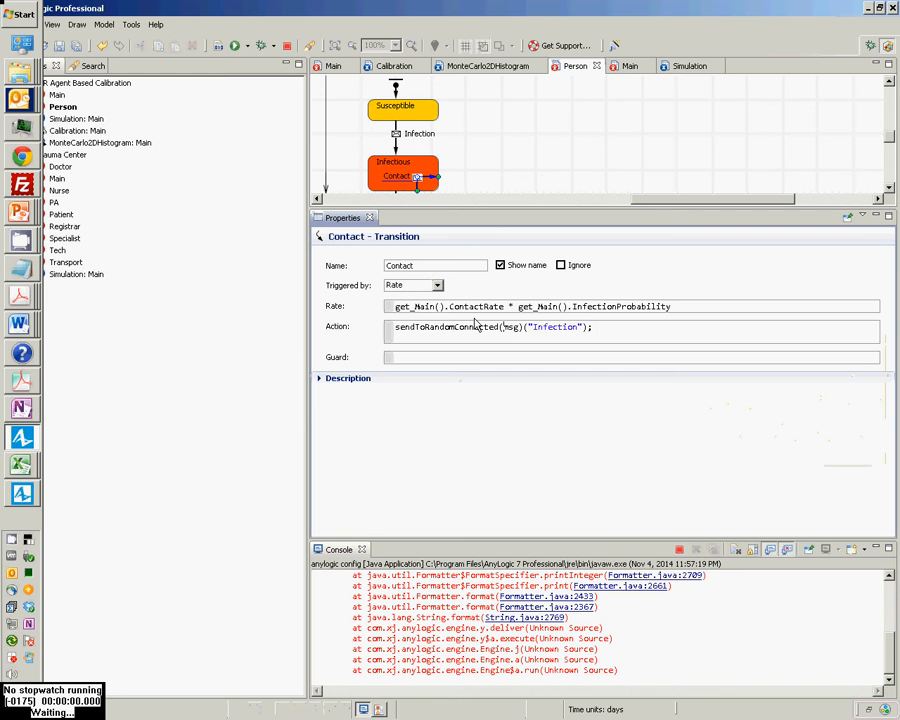
Remove the extra msg placeholder so the action reads sendToRandomConnected("Infection"); and save the model
key("shift+Left")
key("shift+Left")
key("shift+Left")
key("shift+Left")
key("shift+Left")
key("BackSpace")
key("ctrl+s")
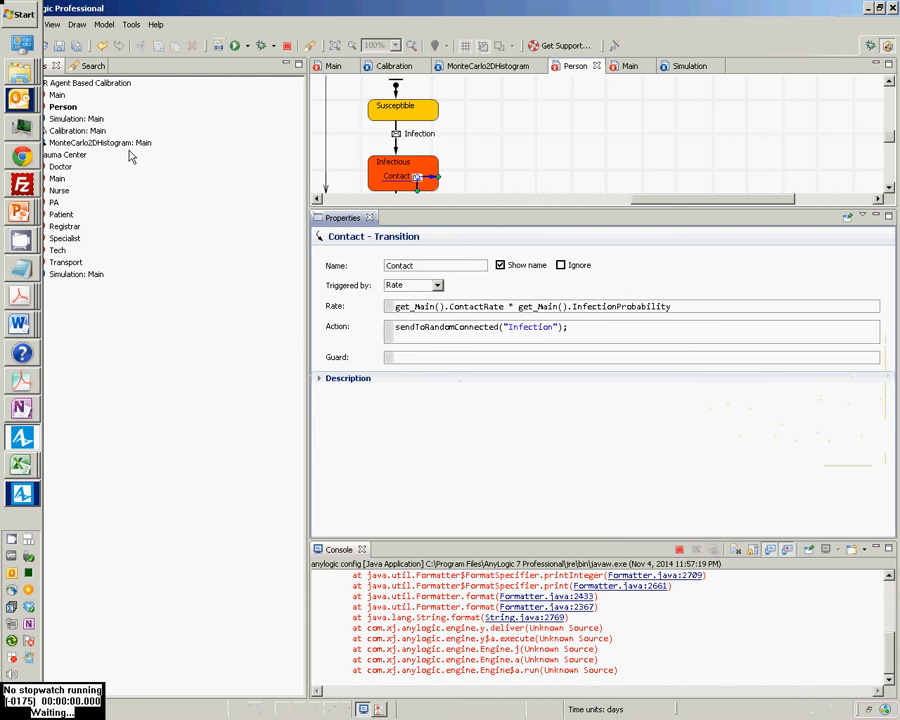
Run the MonteCarlo2DHistogram experiment again and start its 100 replications
right_click(90, 143)
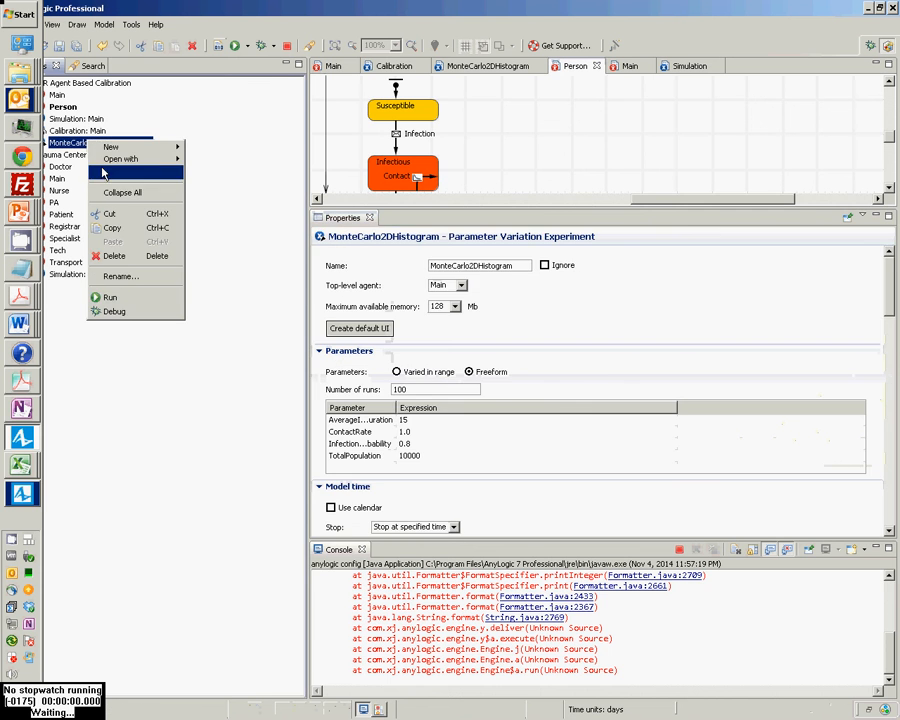
left_click(112, 297)
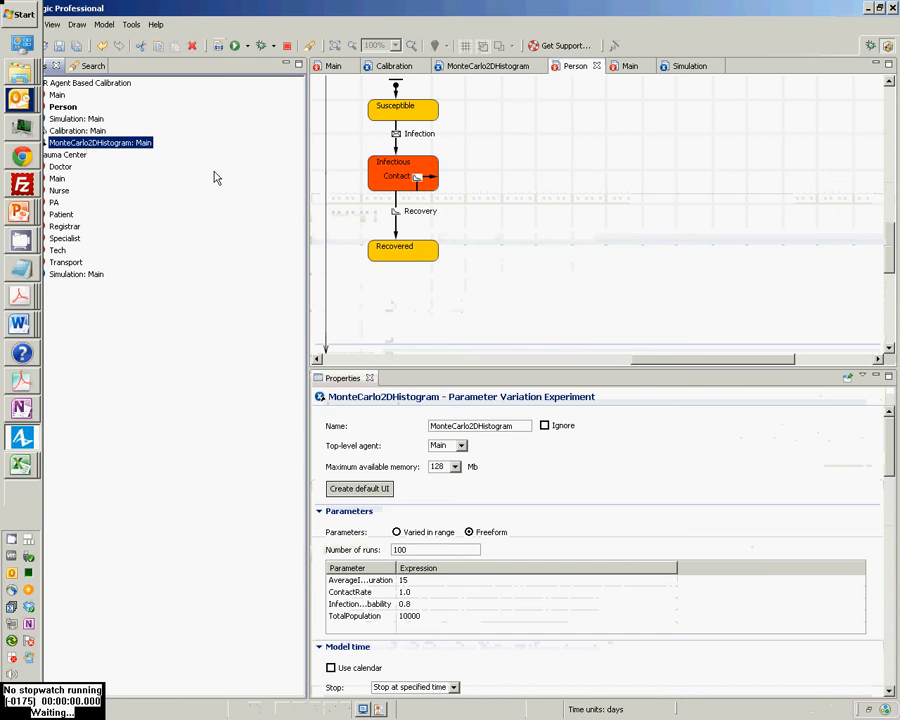
left_click(117, 104)
left_click_drag(220, 12, 364, 30)
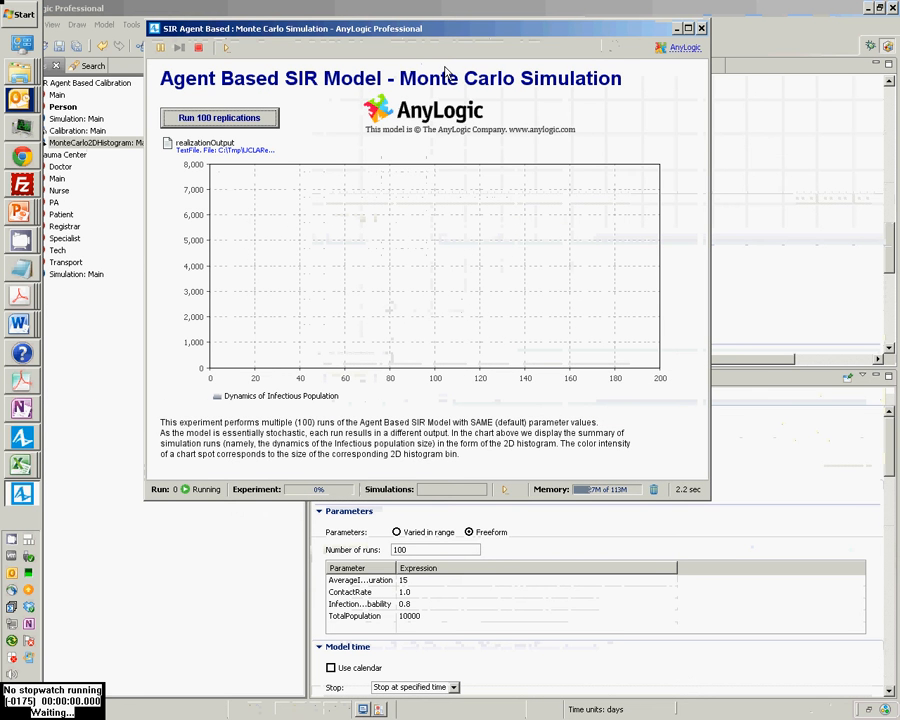
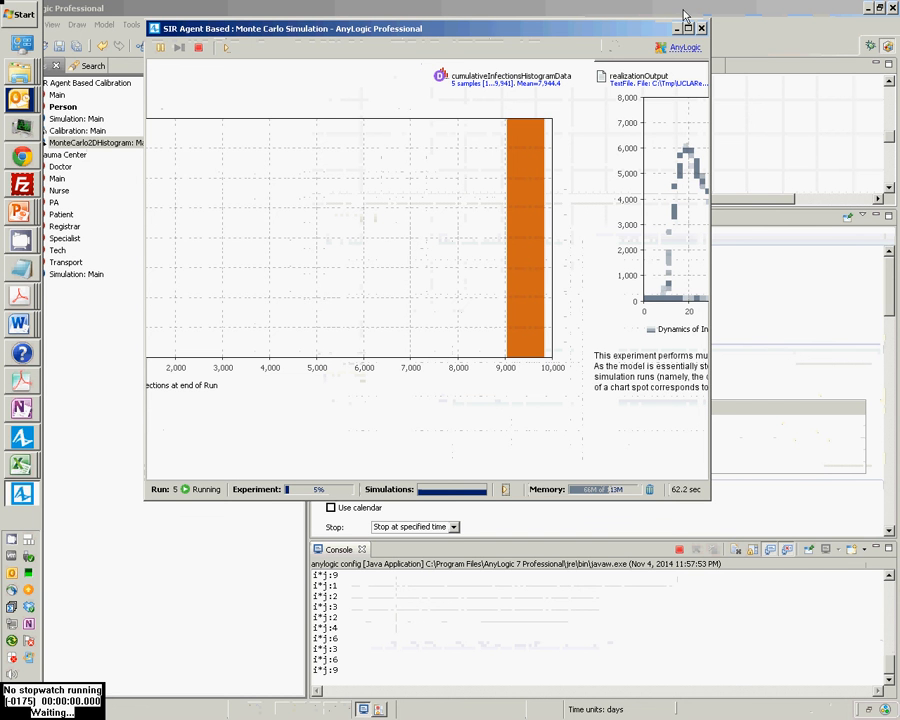
Close the running Monte Carlo window and bring the MonteCarlo2DHistogram experiment's randomness, replications and window settings into view
left_click(749, 32)
key("alt+Tab")
left_click(266, 10)
left_click(288, 46)
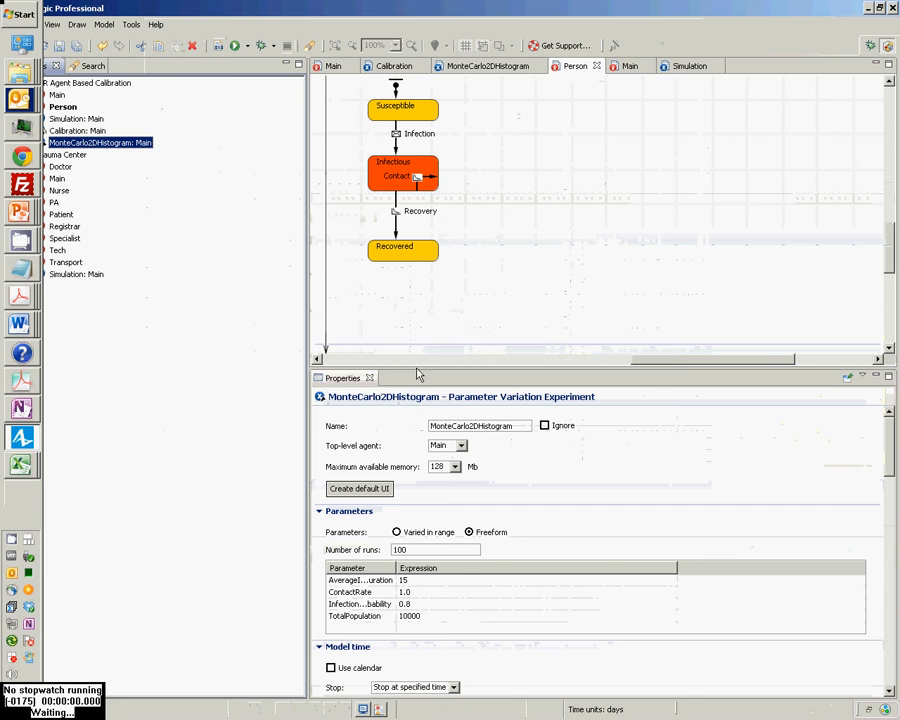
left_click_drag(416, 368, 440, 26)
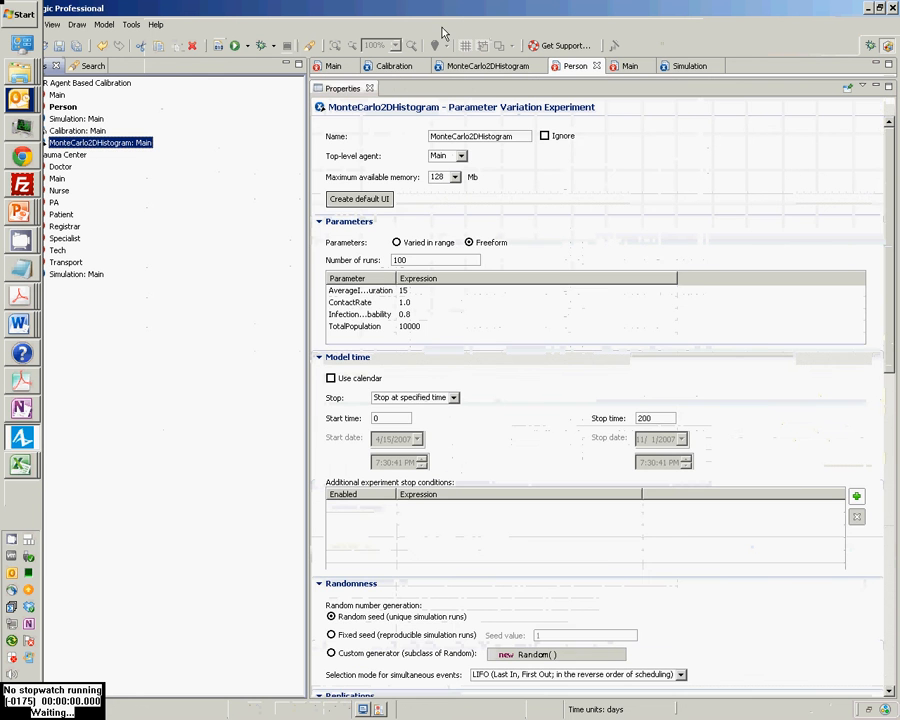
scroll(707, 185, "down", 7)
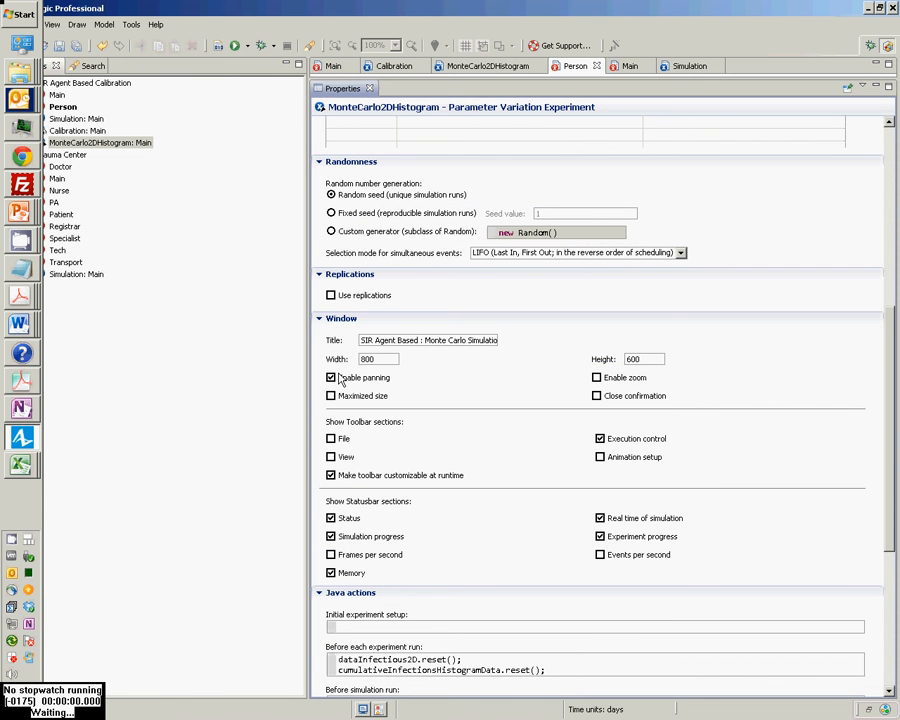
Launch the MonteCarlo2DHistogram experiment once more and start its 100 replications
scroll(340, 400, "up", 1)
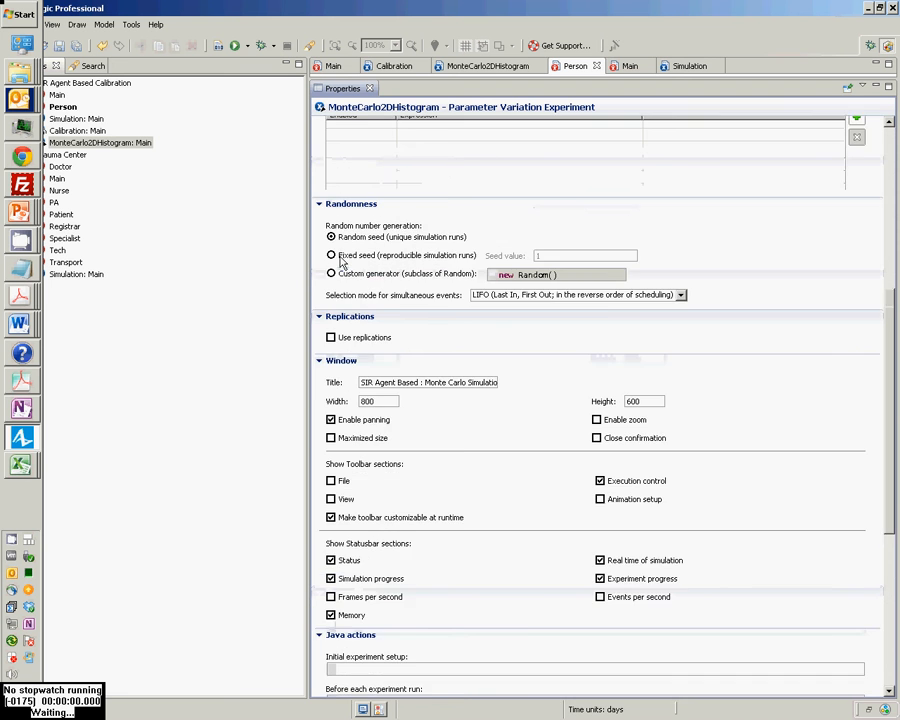
scroll(336, 330, "down", 2)
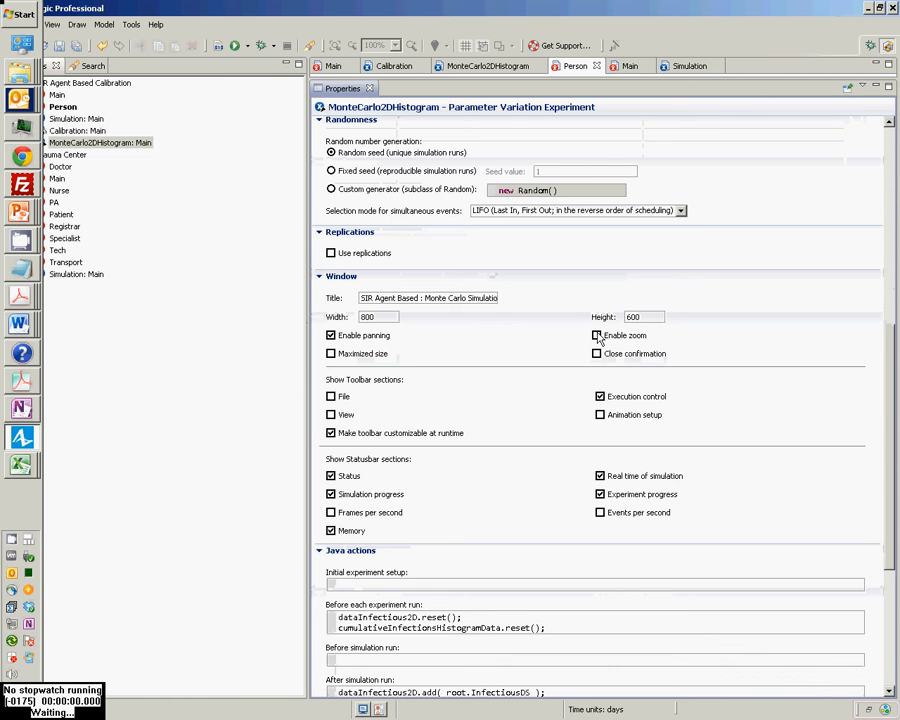
right_click(86, 146)
left_click(150, 306)
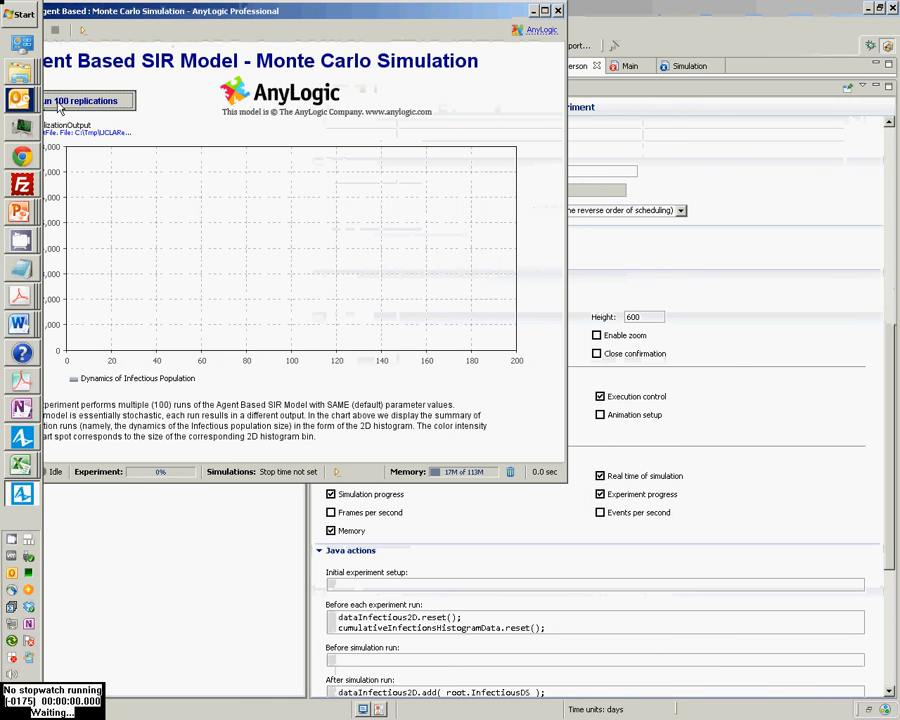
left_click(60, 104)
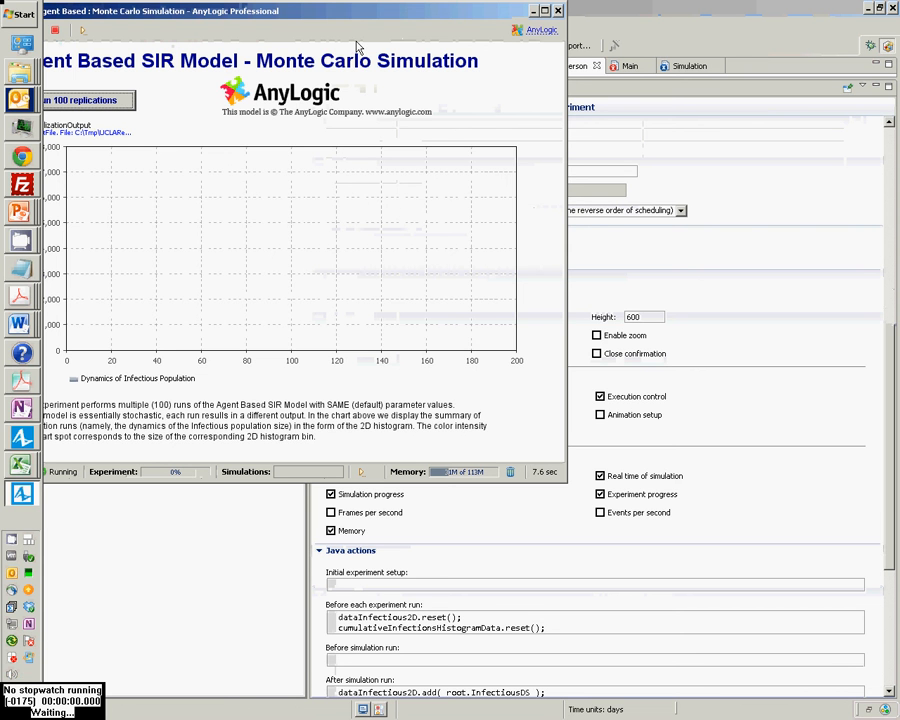
Examine the cumulative infections histogram in the running Monte Carlo window, and close the window and stop the run
left_click_drag(352, 17, 789, 65)
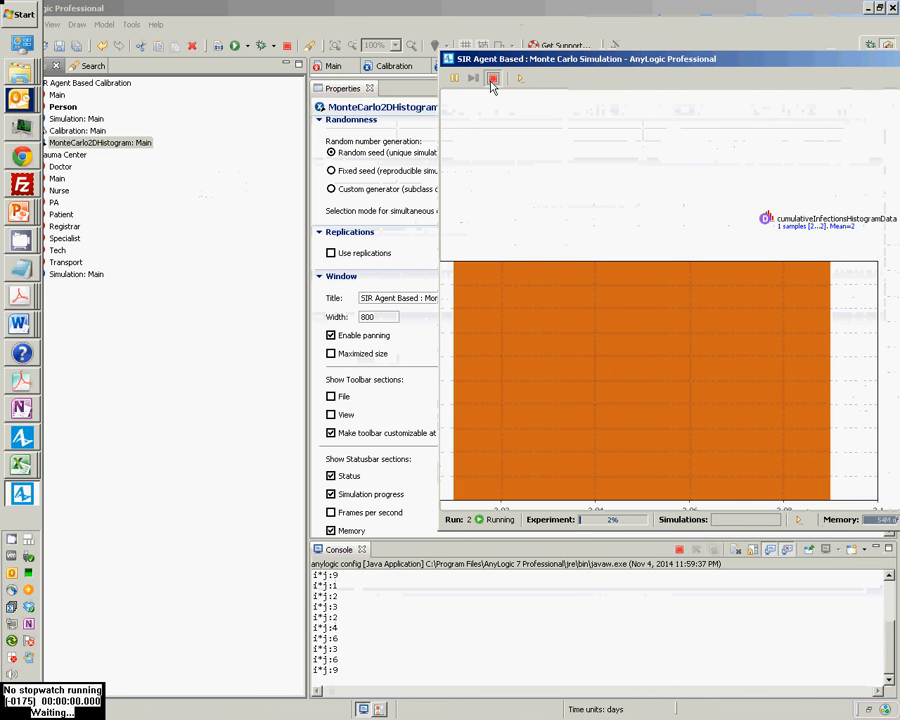
left_click_drag(485, 62, 262, 40)
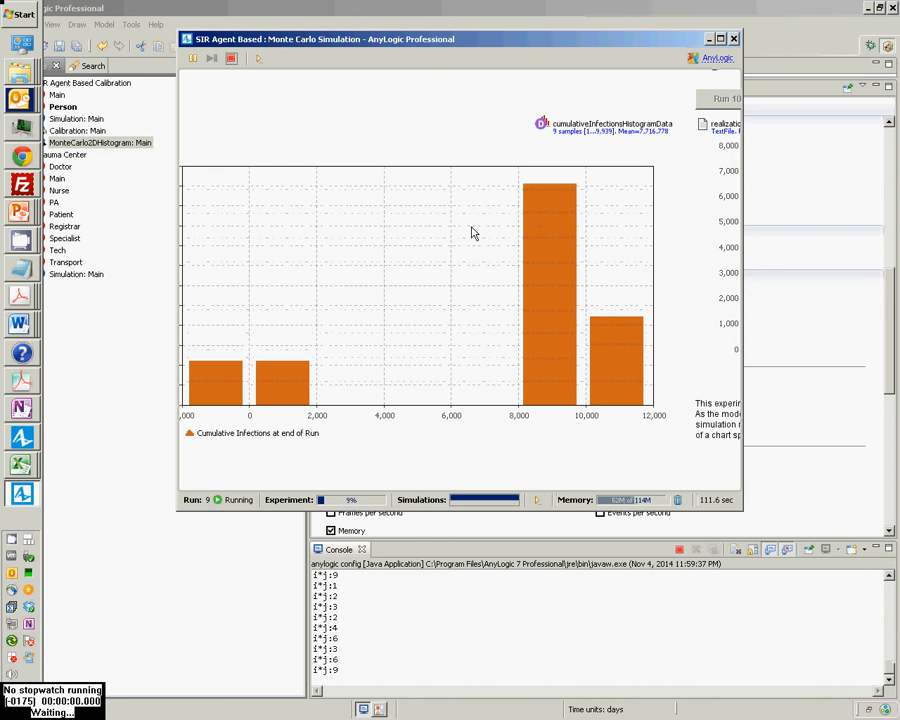
left_click(733, 39)
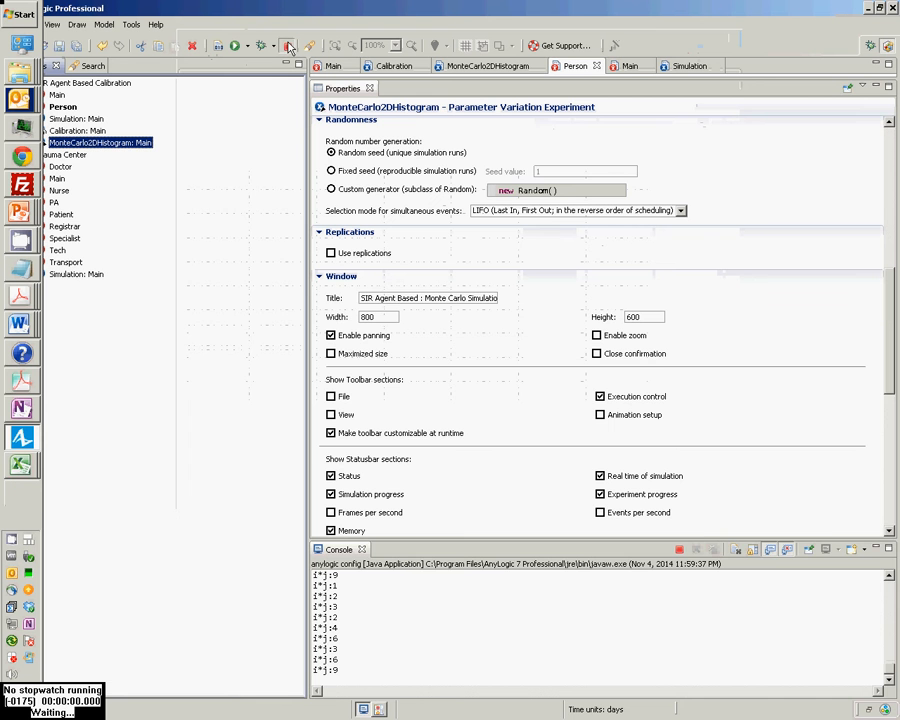
left_click(287, 45)
key("alt+Tab")
key("alt+Tab")
key("alt+Tab")
key("alt+Tab")
key("alt+Tab")
key("Right")
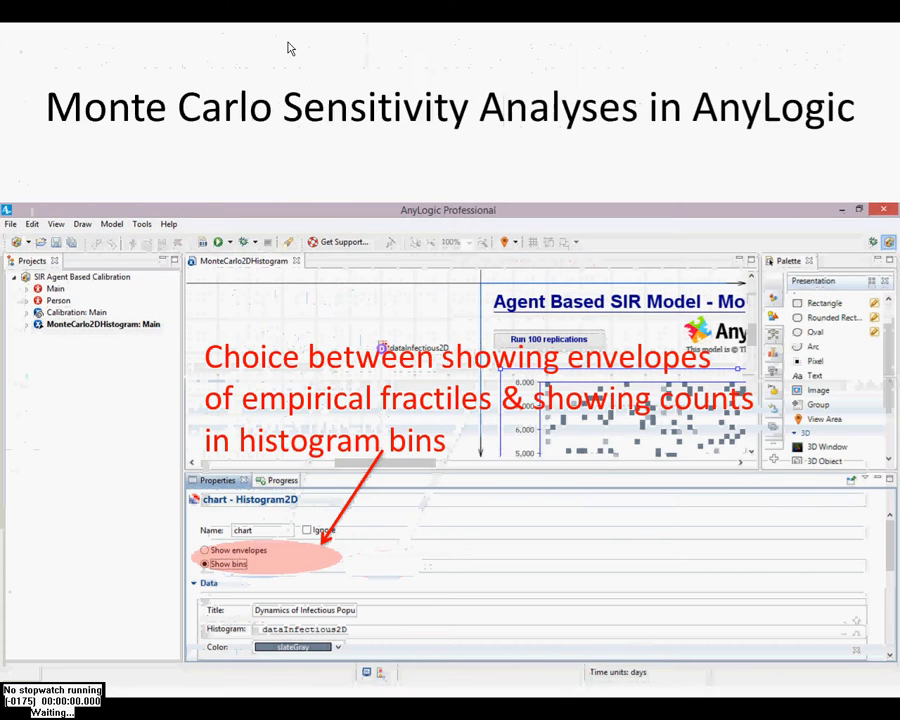
key("Right")
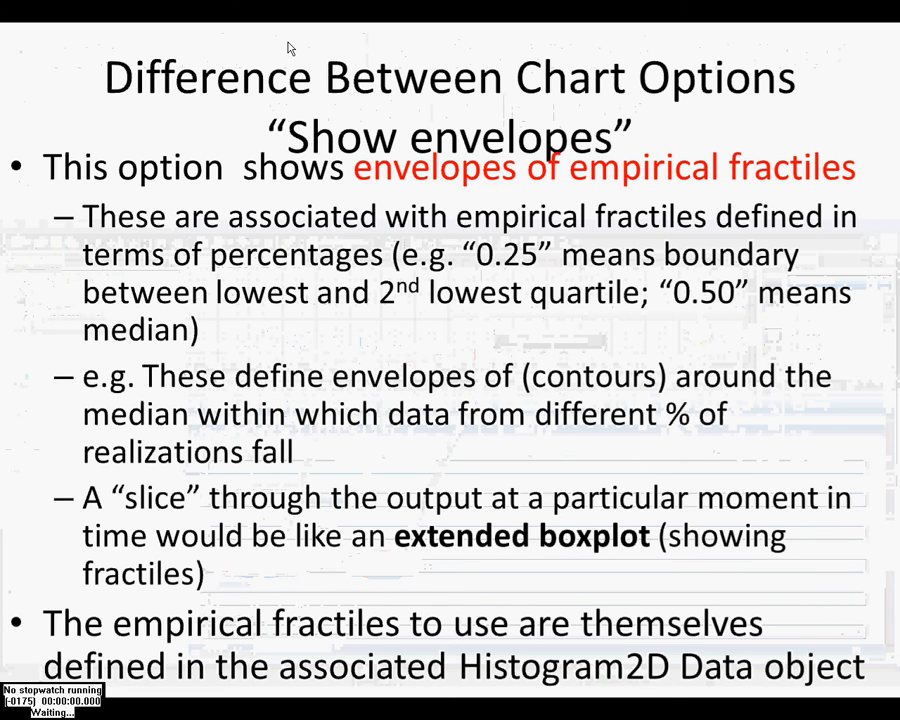
key("Left")
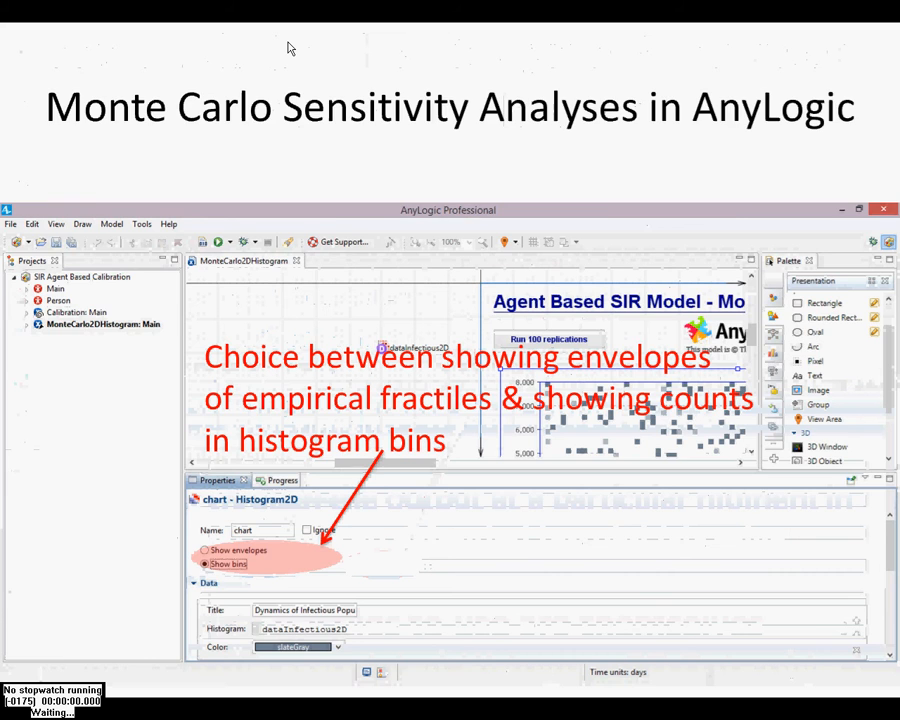
key("Right")
key("Left")
key("Left")
key("Left")
key("Left")
key("Left")
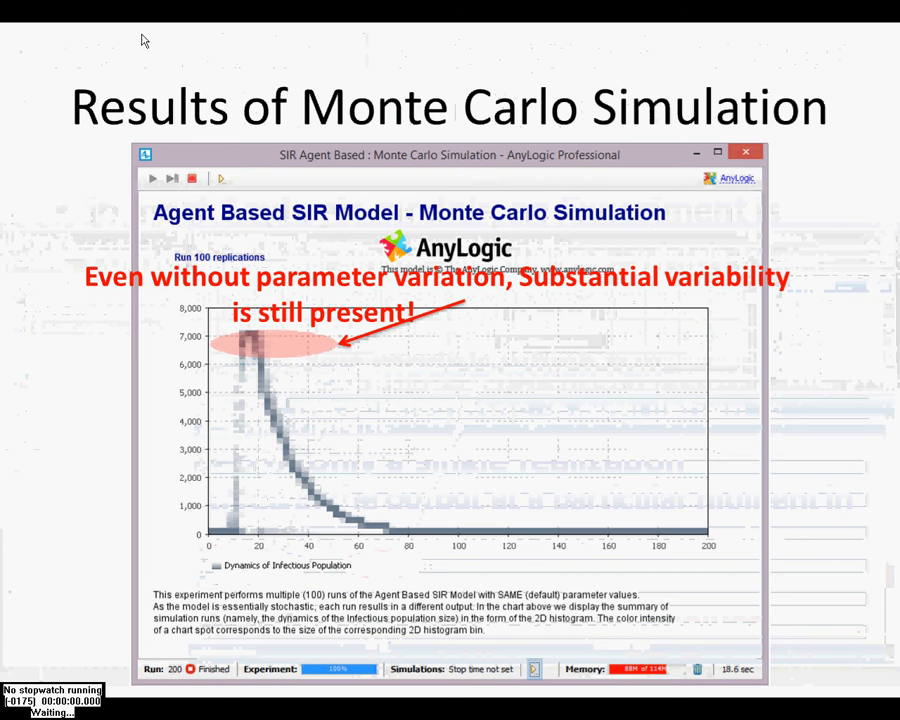
key("Right")
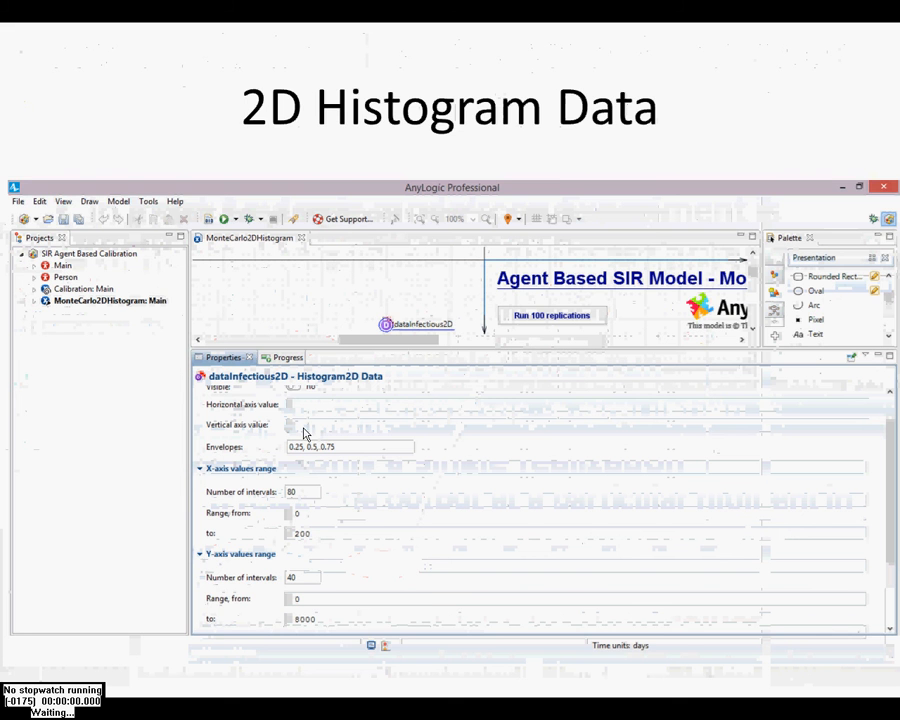
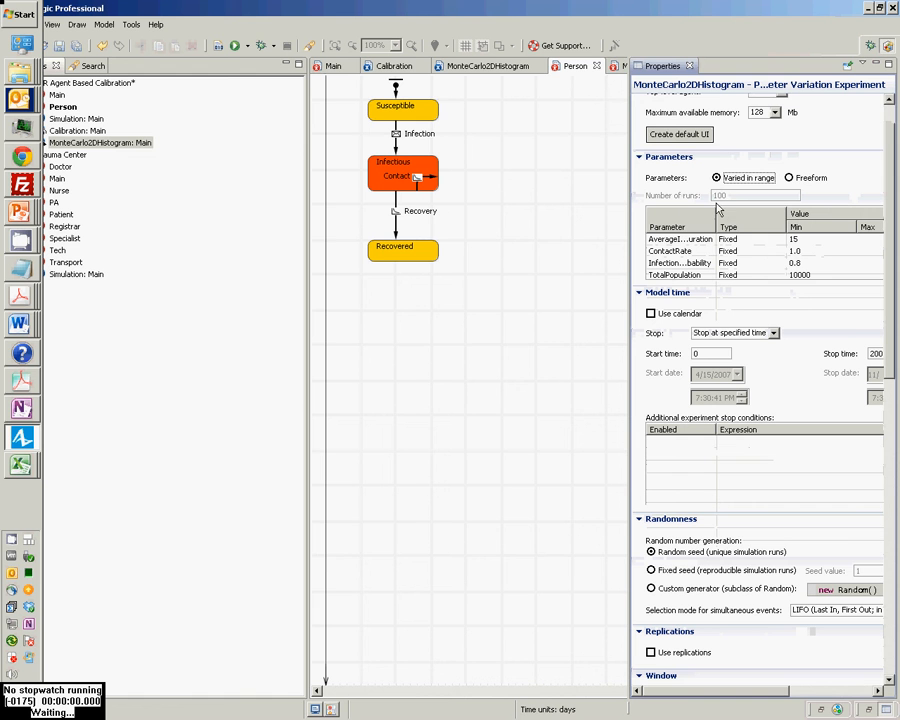
Change the average illness duration parameter's type to Range and widen the experiment's properties area to show all range columns
left_click(728, 240)
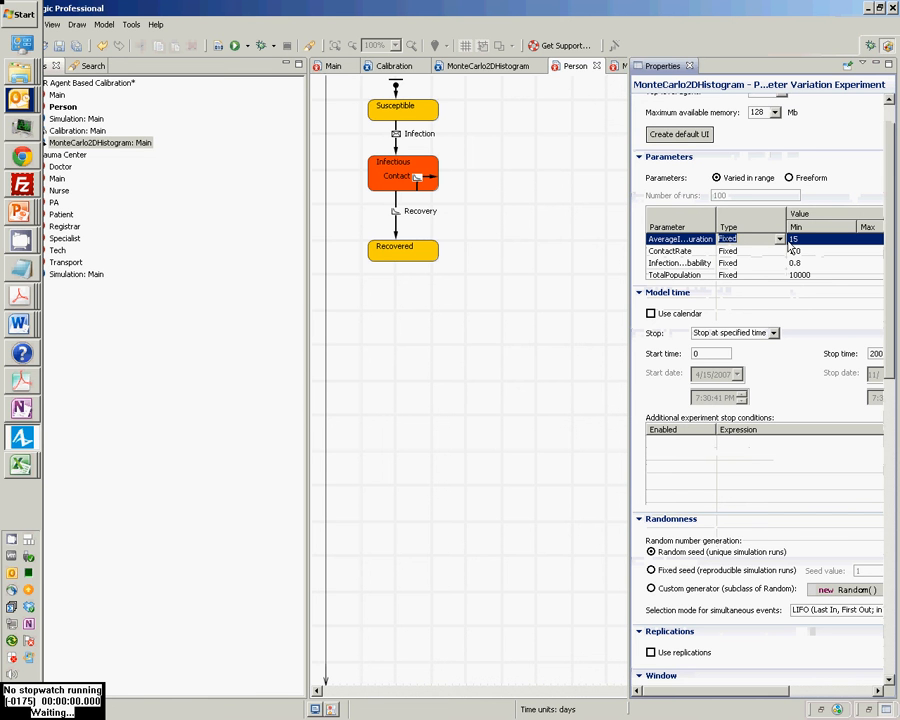
left_click(779, 239)
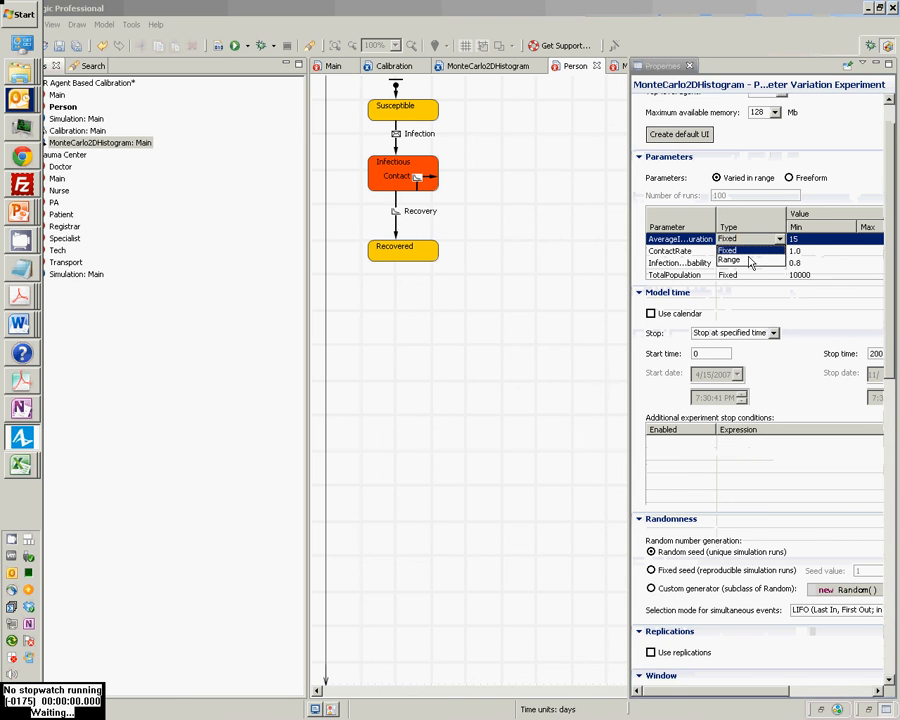
left_click(751, 261)
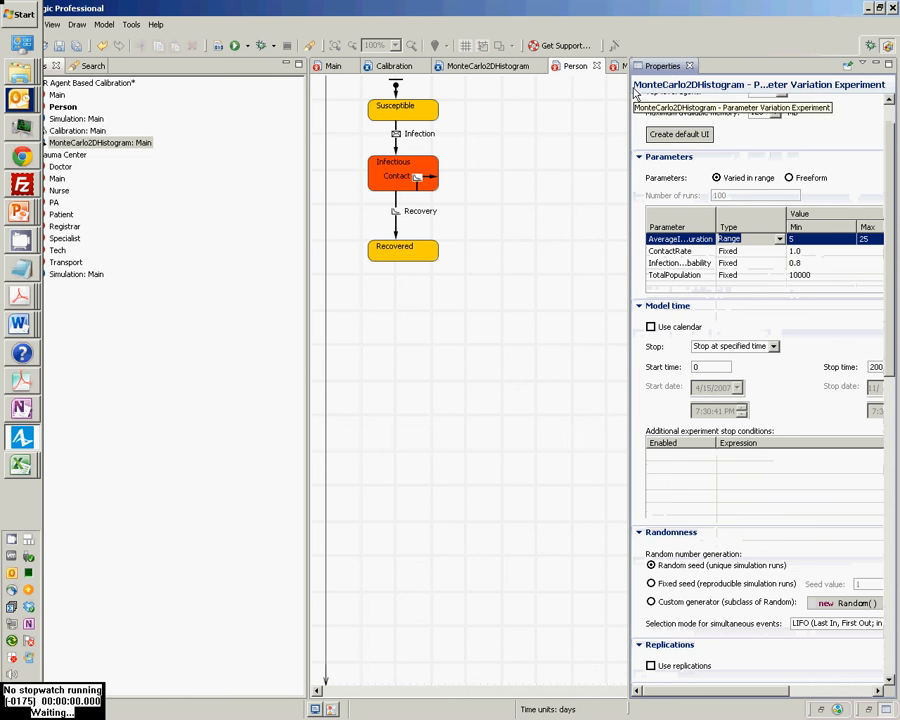
left_click_drag(632, 95, 446, 95)
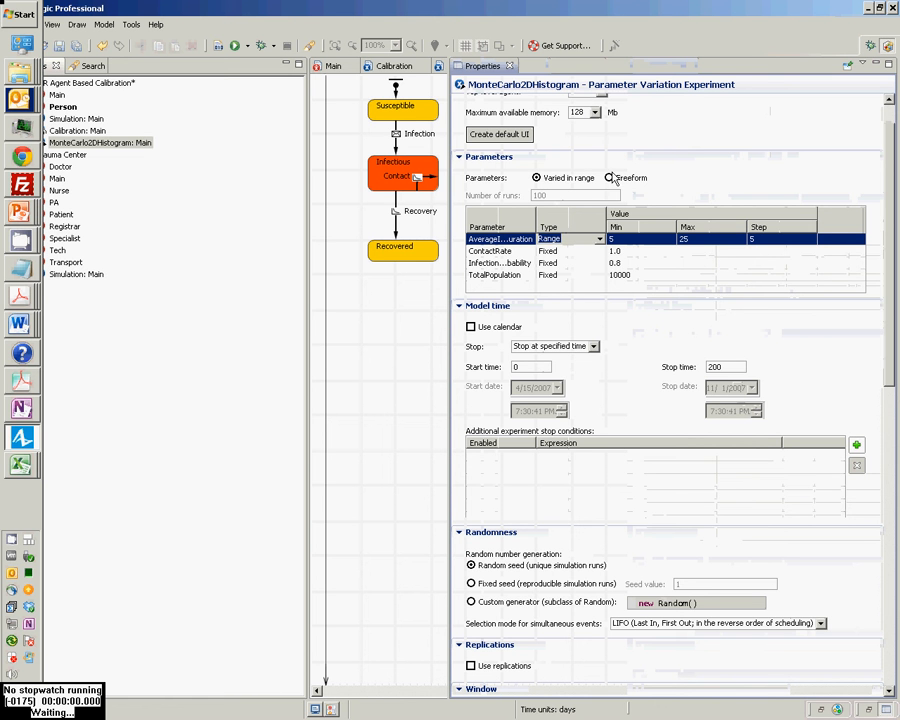
Compare the Freeform and Varied in range parameter modes of the experiment, finishing on Varied in range
left_click(609, 178)
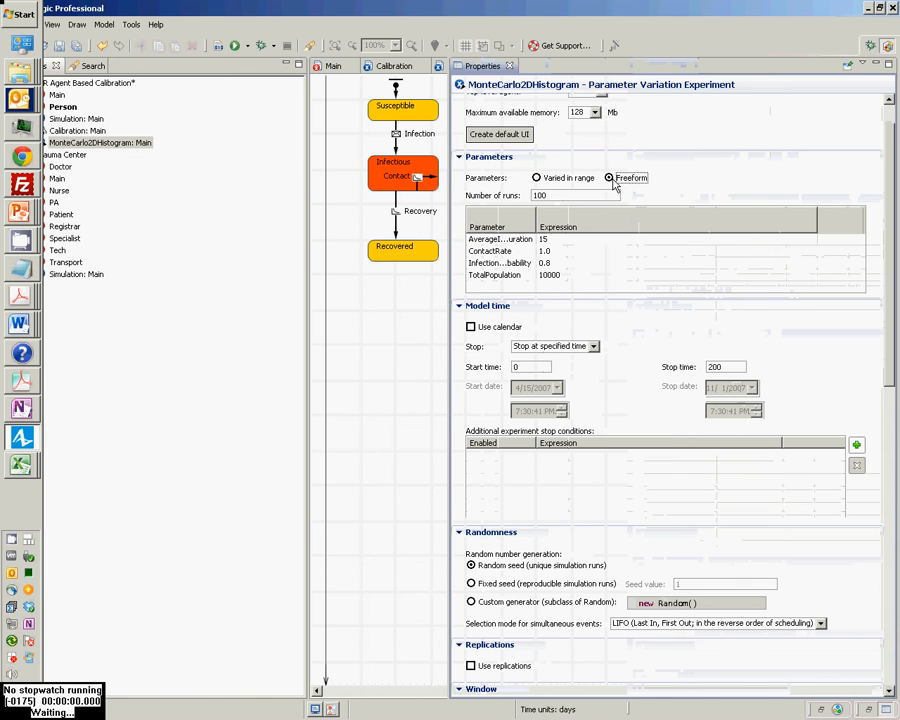
left_click(566, 178)
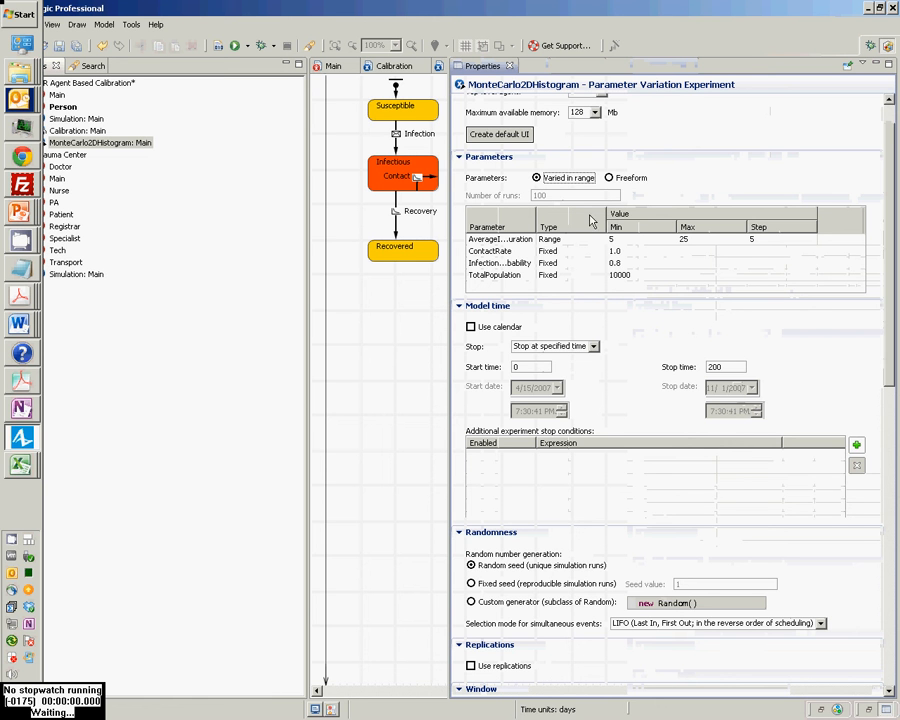
left_click(612, 178)
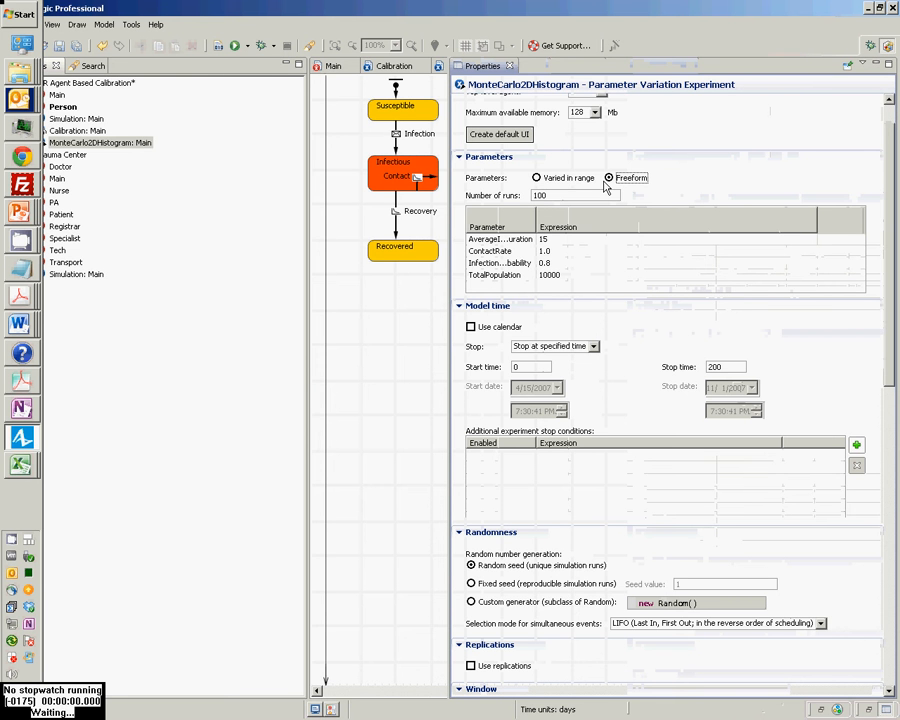
left_click(537, 179)
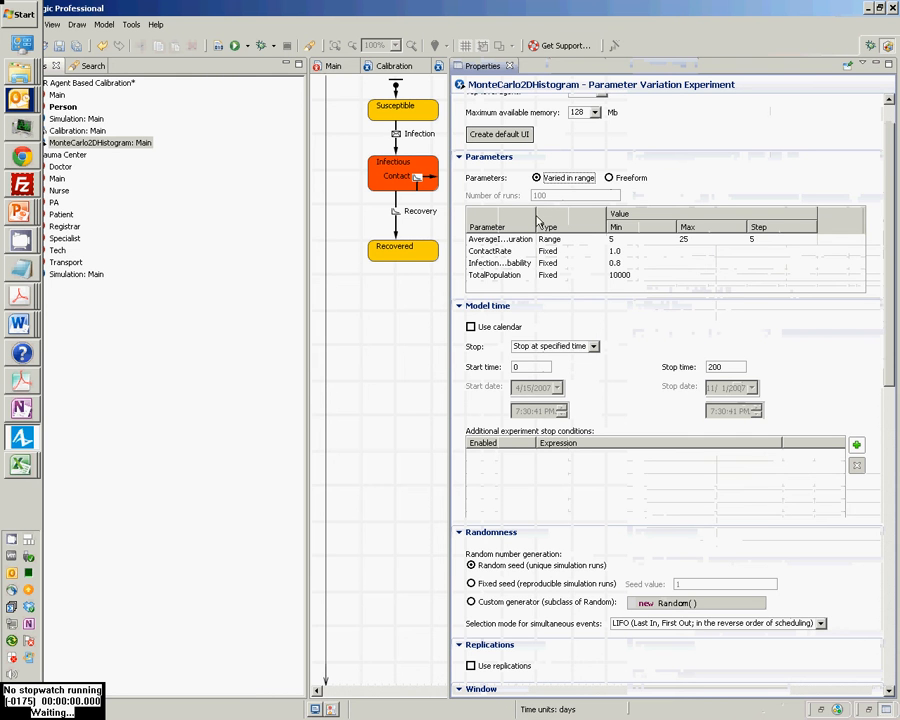
Widen the Parameter column in the experiment's parameter table and change InfectionProbability's type to Range
left_click_drag(536, 215, 578, 212)
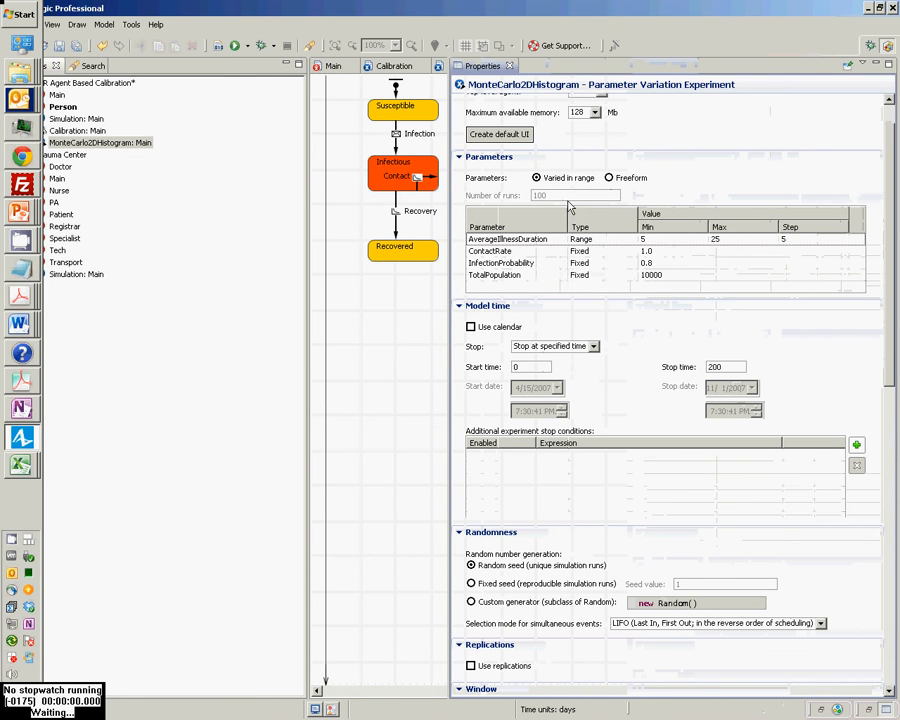
left_click(590, 263)
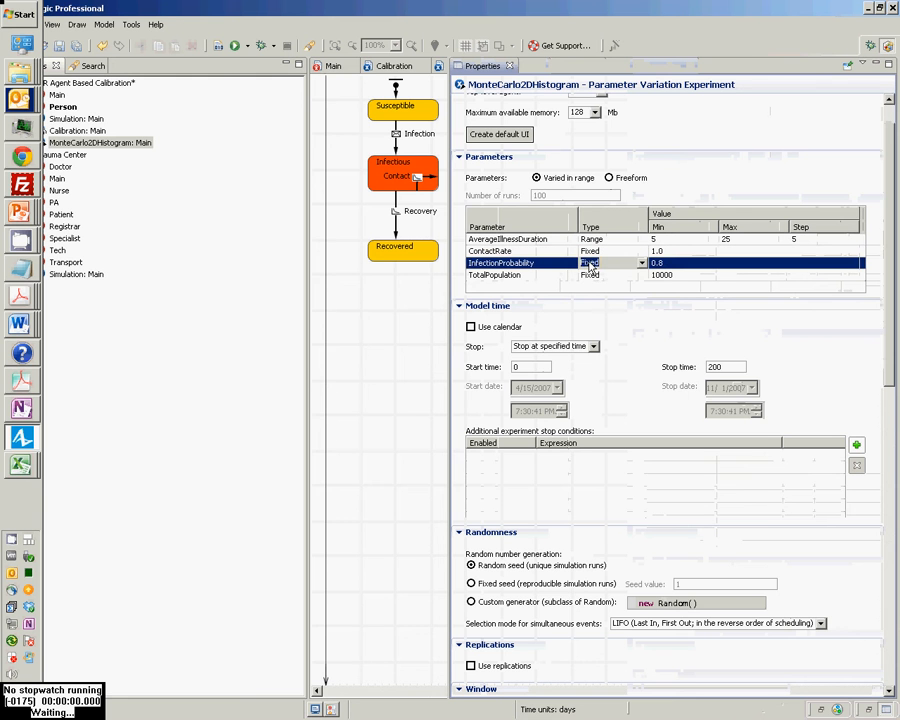
left_click(641, 262)
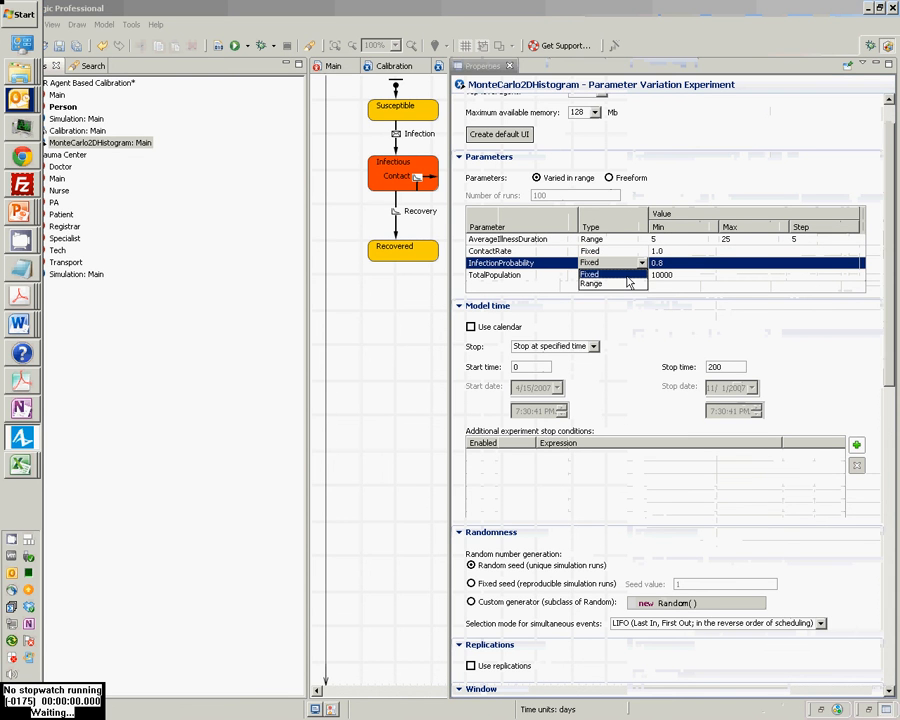
left_click(628, 283)
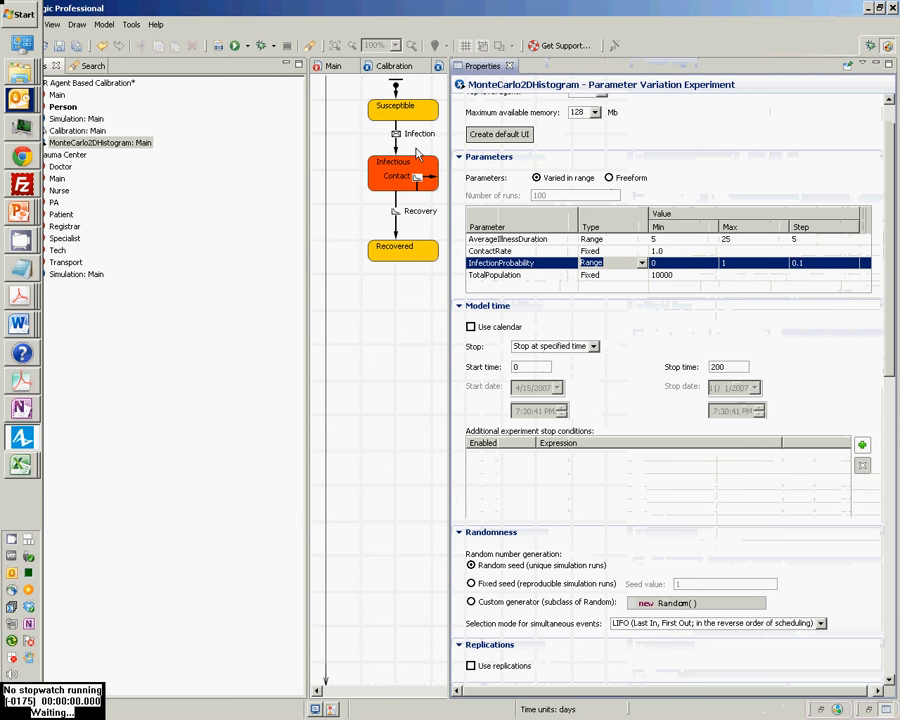
Run the MonteCarlo2DHistogram experiment with the varied parameter ranges, start its replications and move its window clear of the screen edge
right_click(92, 143)
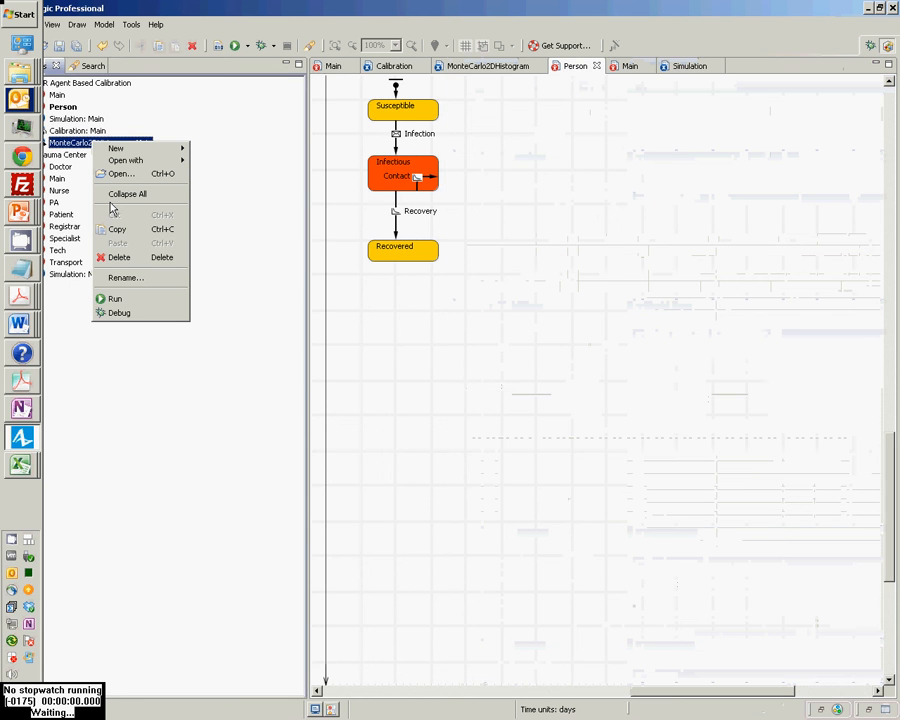
left_click(106, 142)
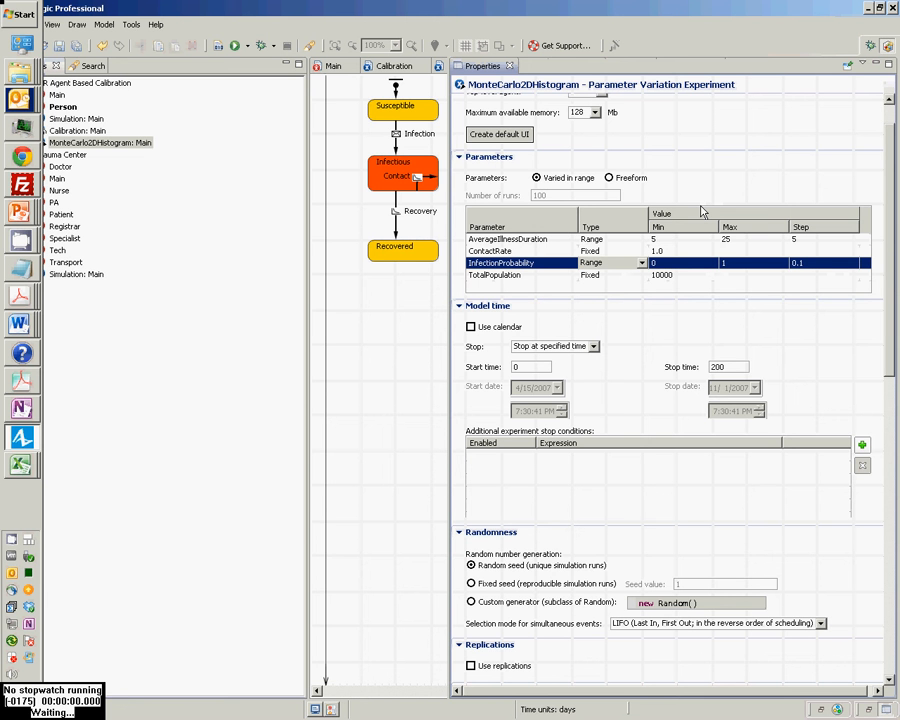
right_click(118, 146)
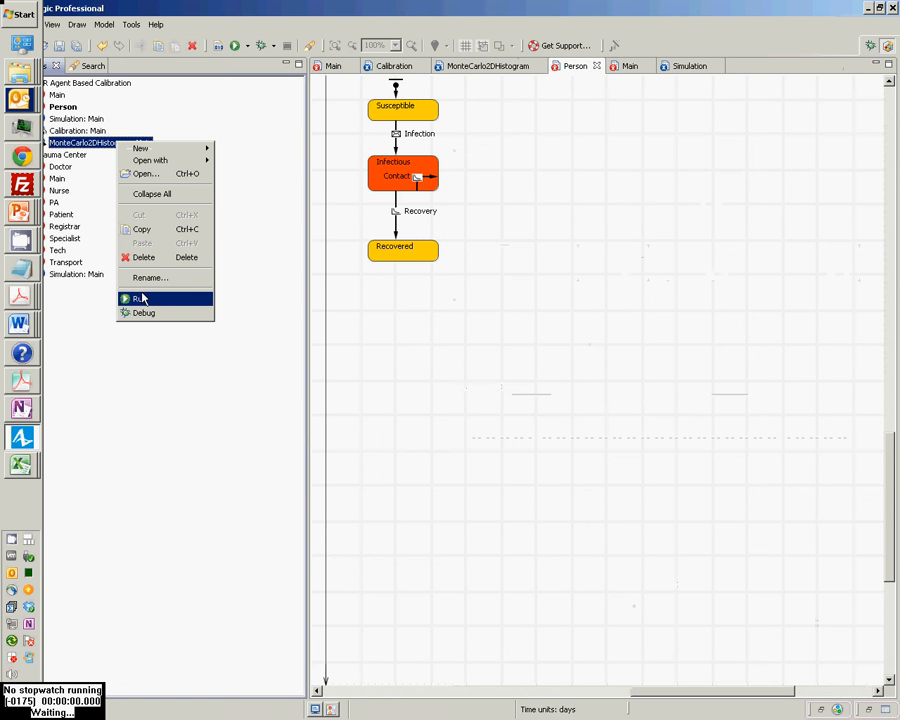
left_click(104, 146)
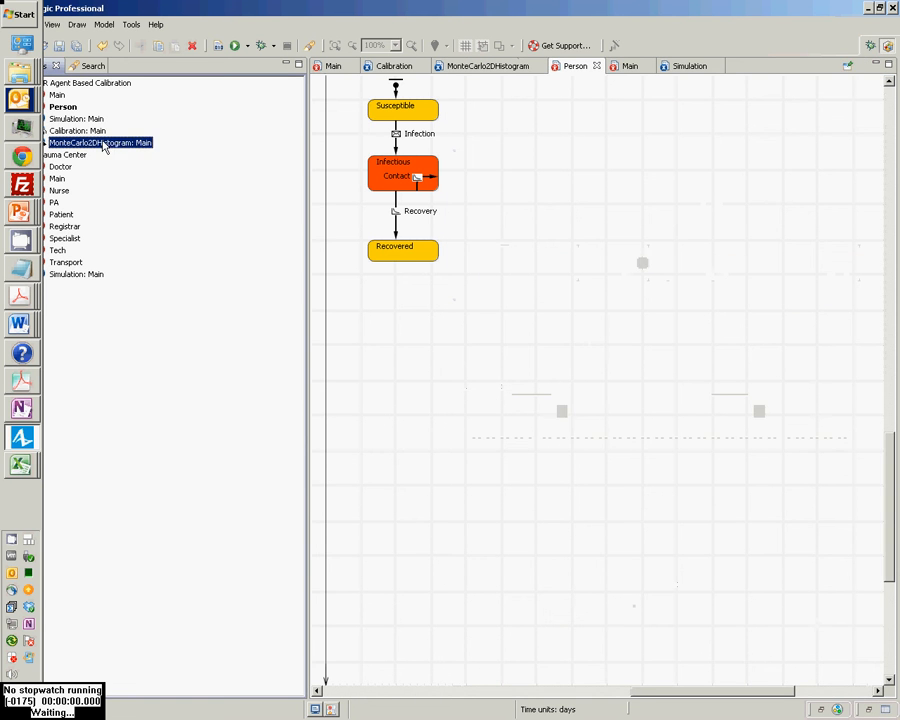
right_click(103, 145)
left_click(124, 298)
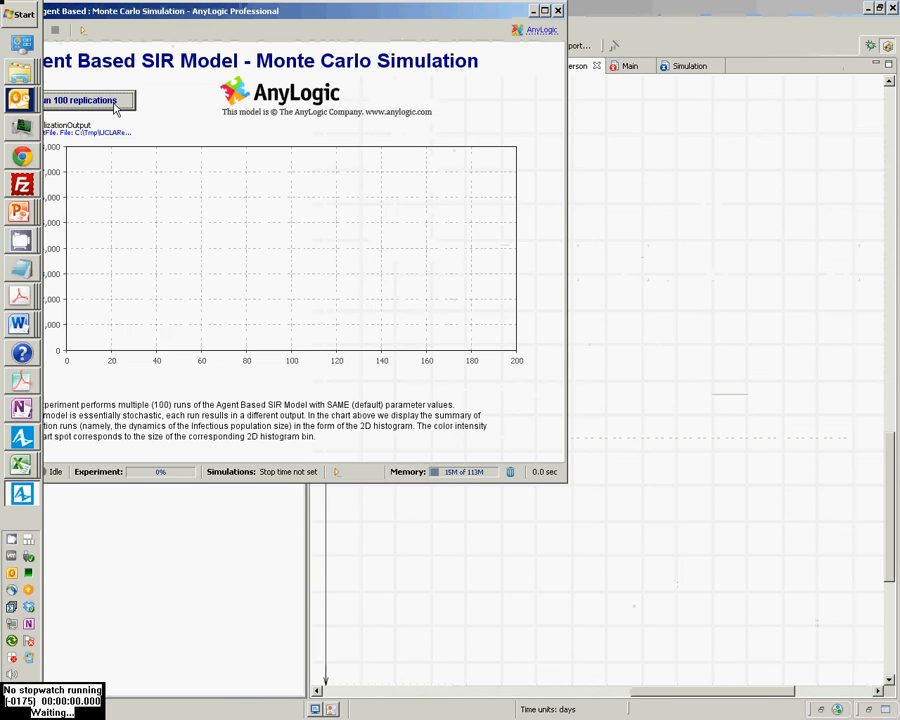
left_click_drag(215, 18, 365, 46)
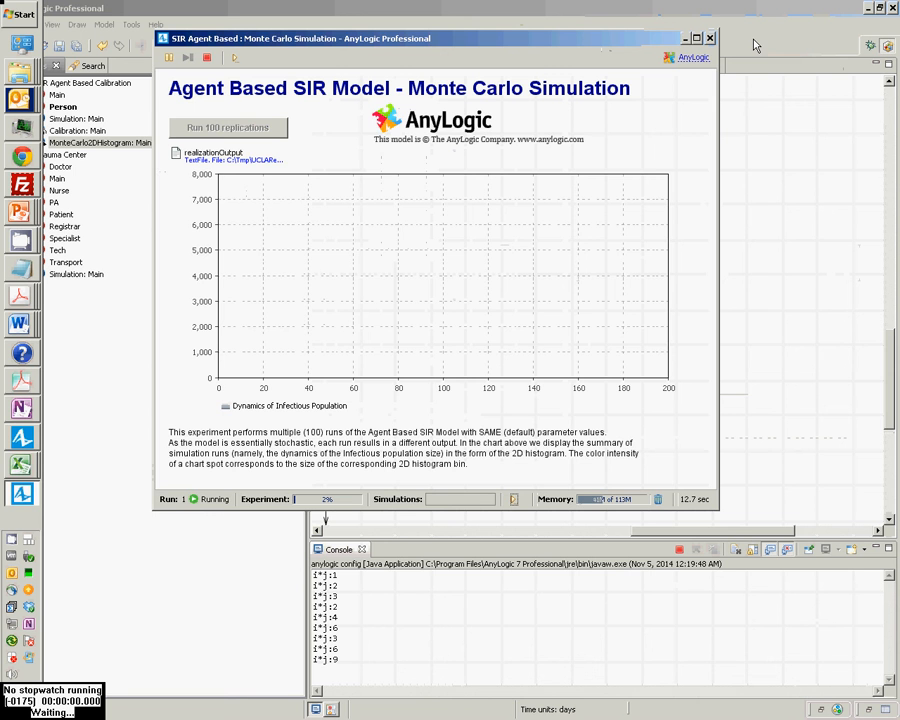
Close the Monte Carlo window and stop its run, and select Main under the SIR Agent Based Calibration model
left_click(709, 38)
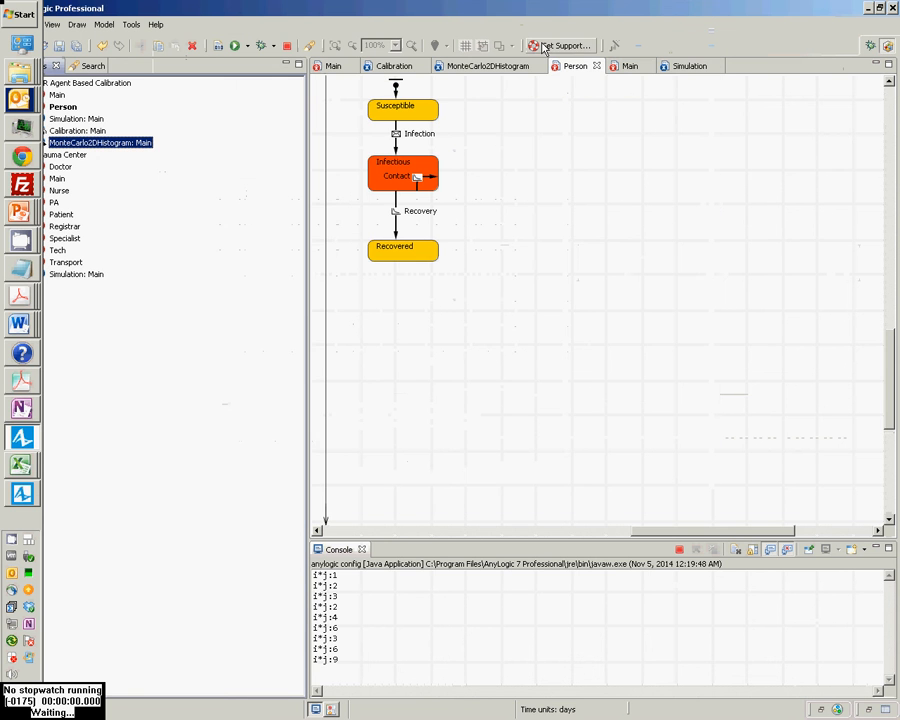
left_click(287, 45)
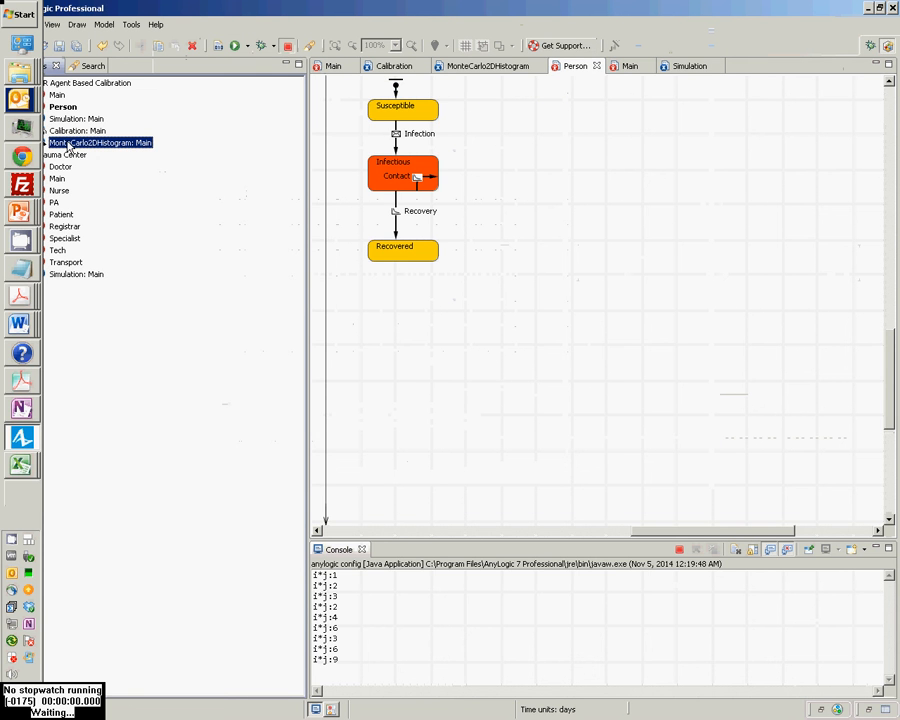
left_click(58, 95)
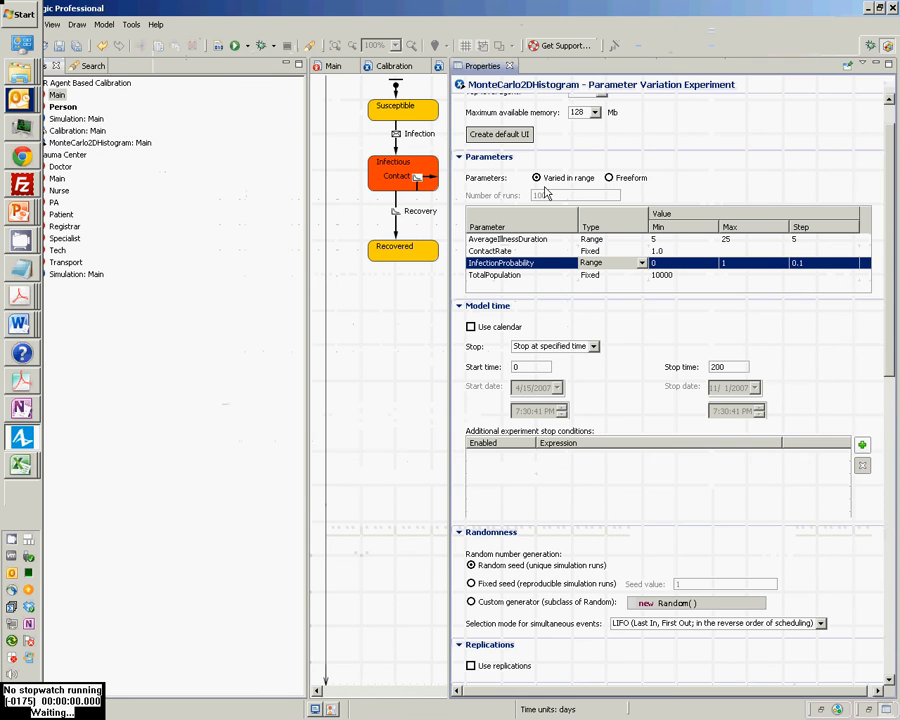
left_click(68, 99)
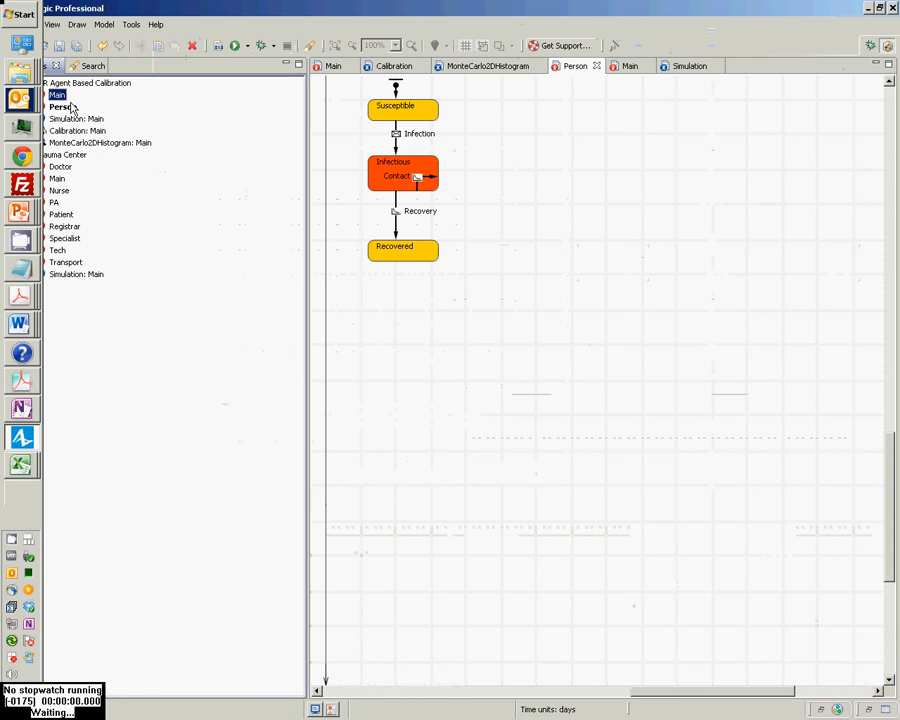
Open Main of the SIR Agent Based Calibration model and set its environment's network type to Small world
double_click(58, 96)
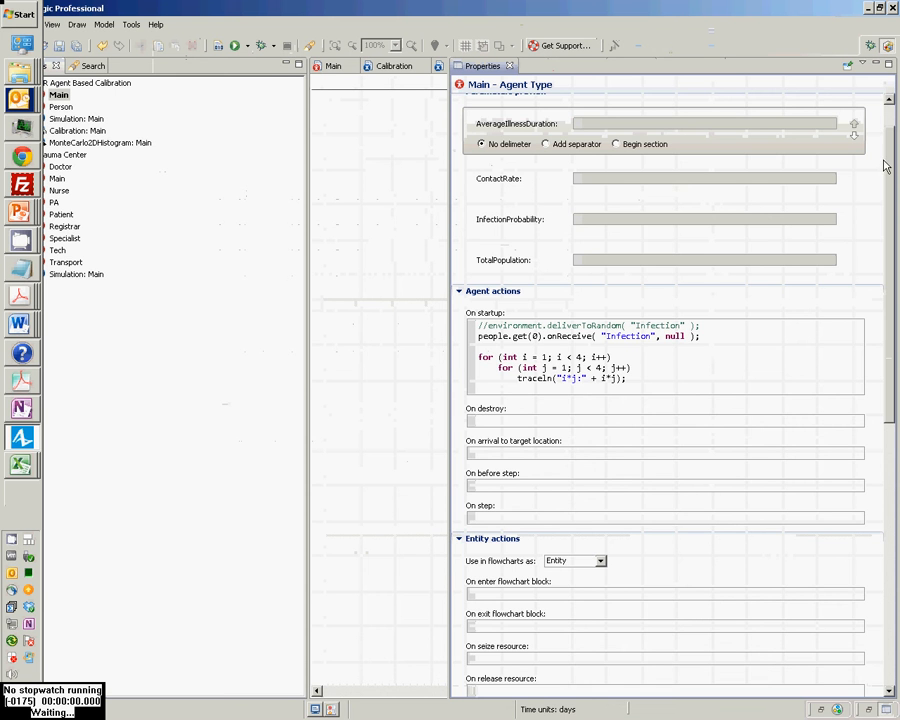
scroll(885, 224, "down", 3)
scroll(885, 224, "up", 3)
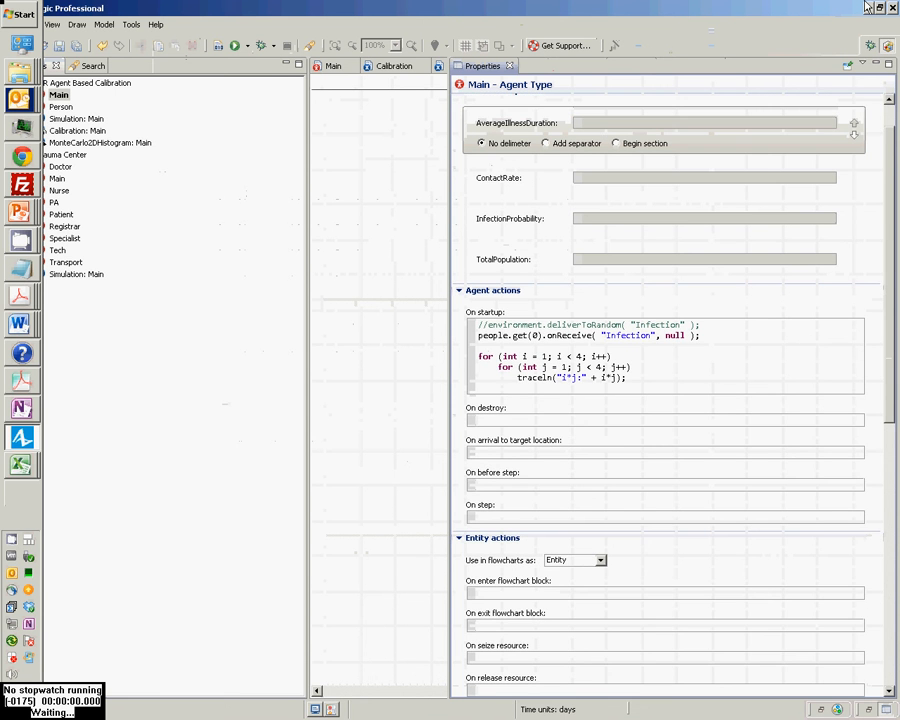
scroll(716, 270, "down", 6)
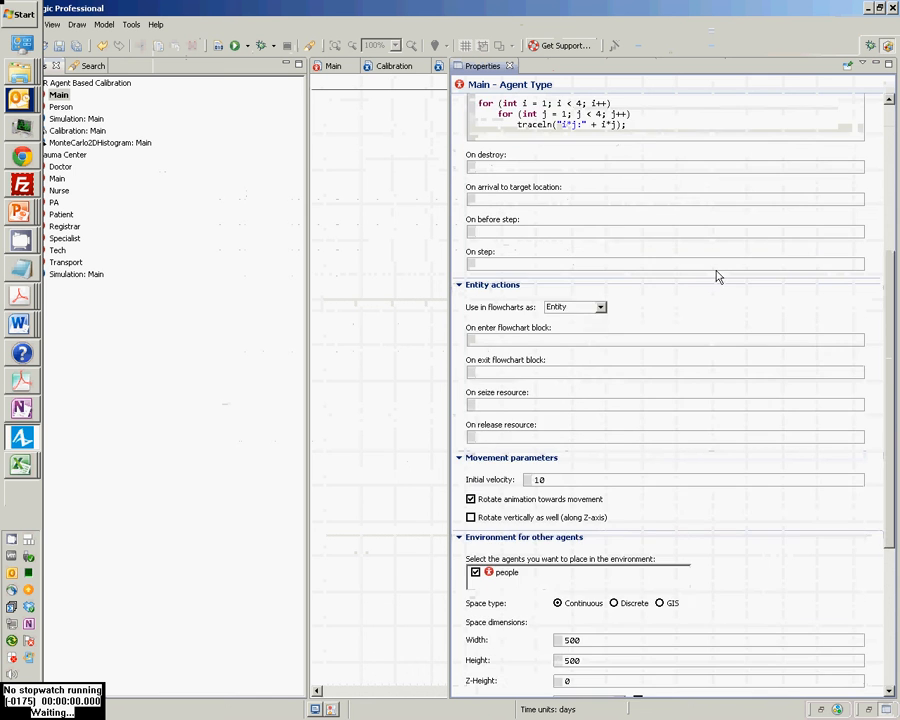
scroll(716, 280, "down", 7)
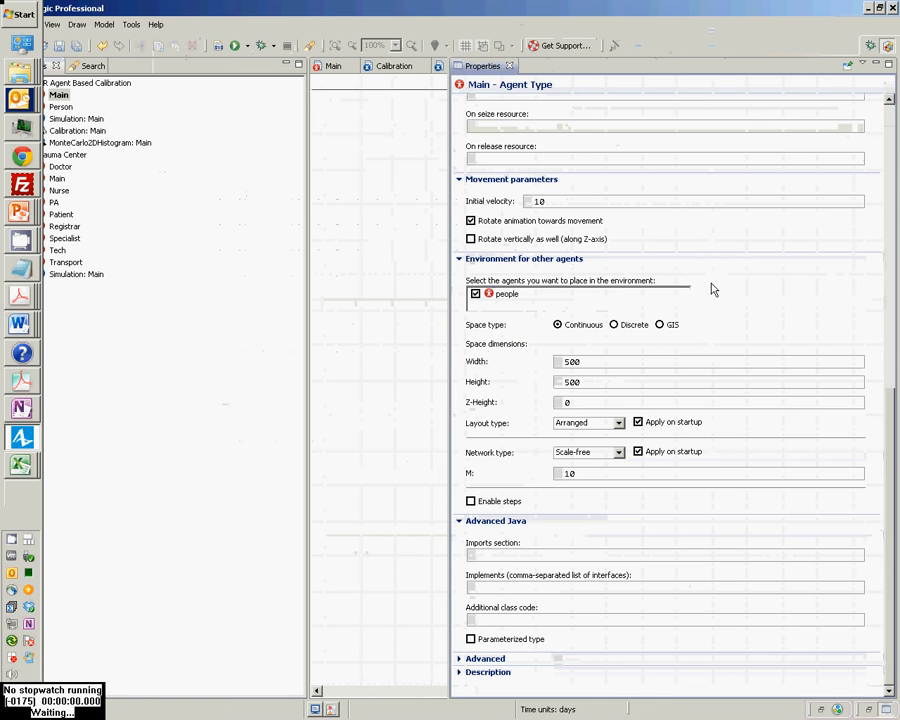
left_click(620, 453)
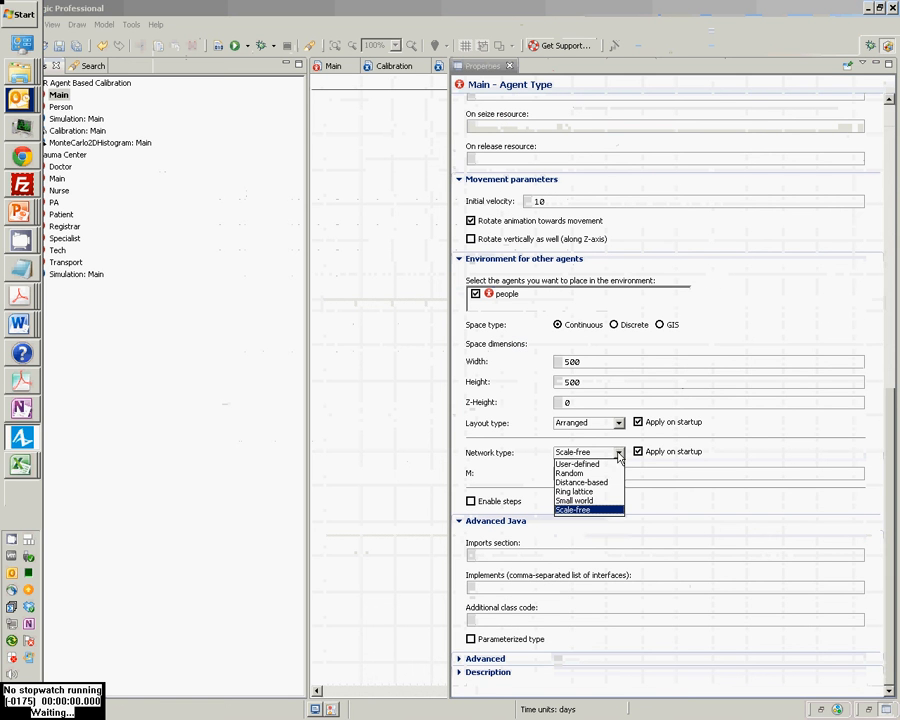
left_click(587, 500)
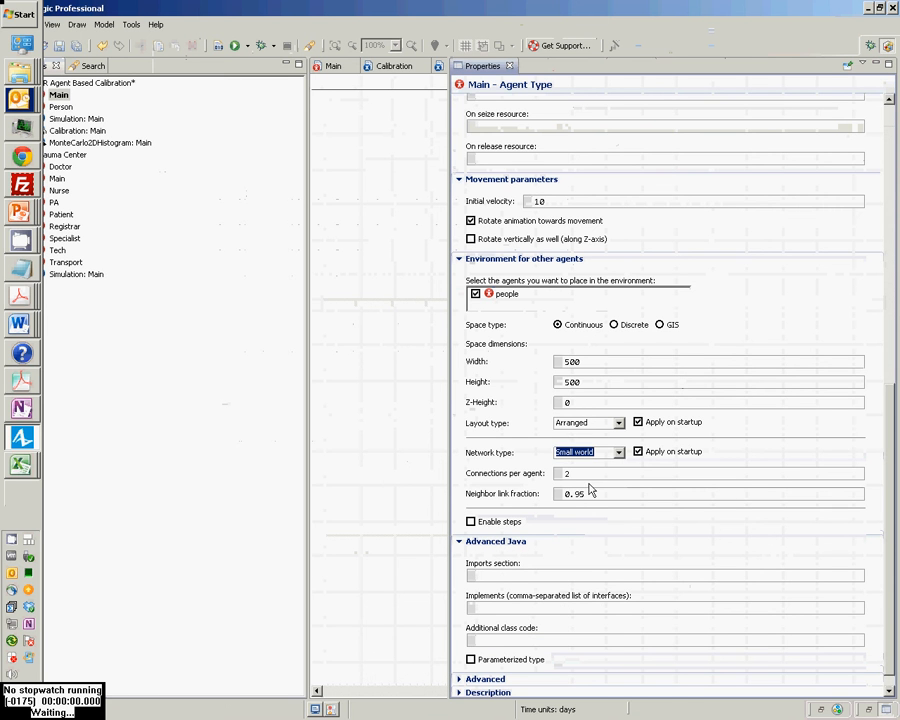
Set the small-world network's connections per agent to 20 and save the model
double_click(585, 474)
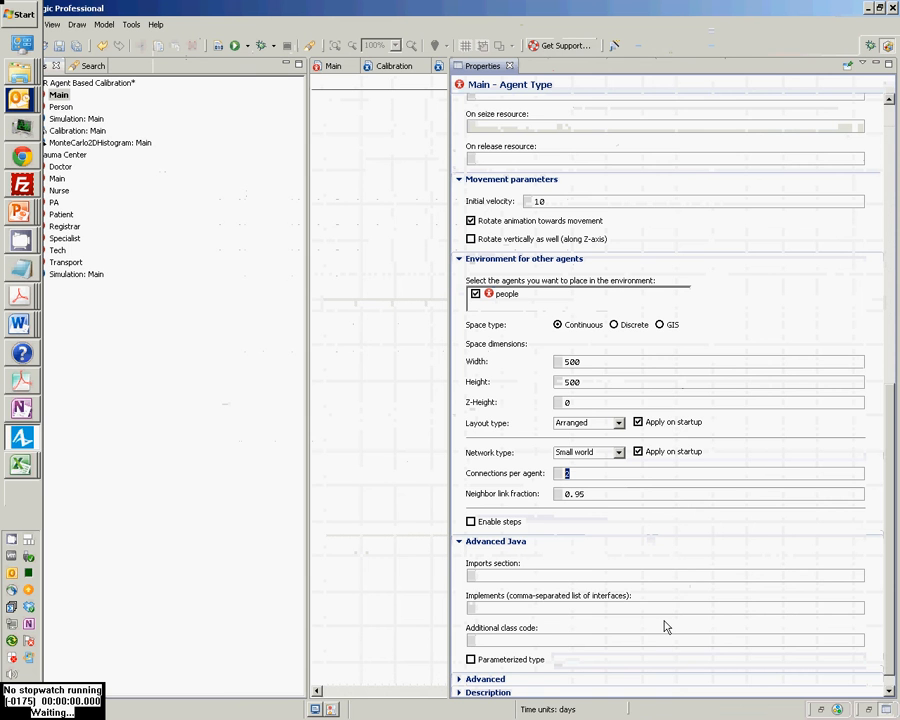
type("20")
left_click(590, 494)
key("ctrl+s")
Run the MonteCarlo2DHistogram experiment with the small-world network, start its replications and move its window clear of the screen edge
right_click(89, 131)
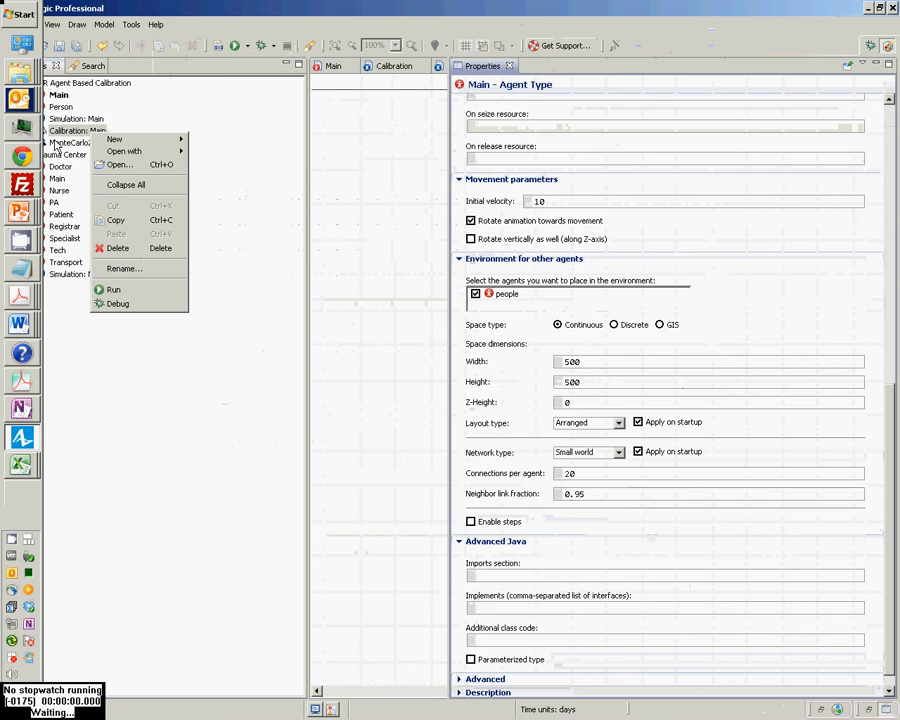
right_click(54, 140)
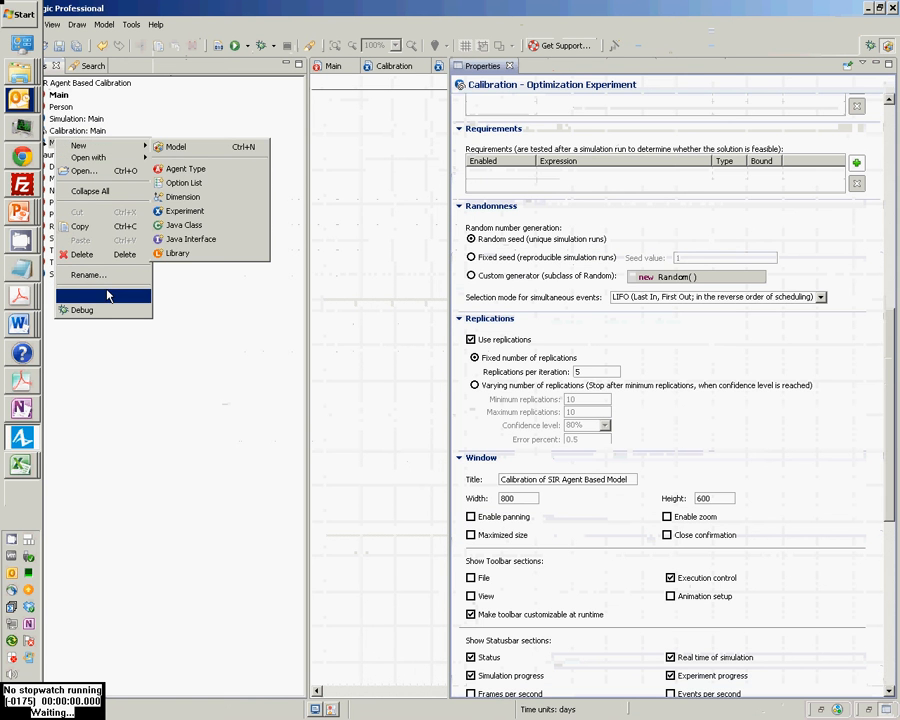
left_click(89, 112)
right_click(83, 149)
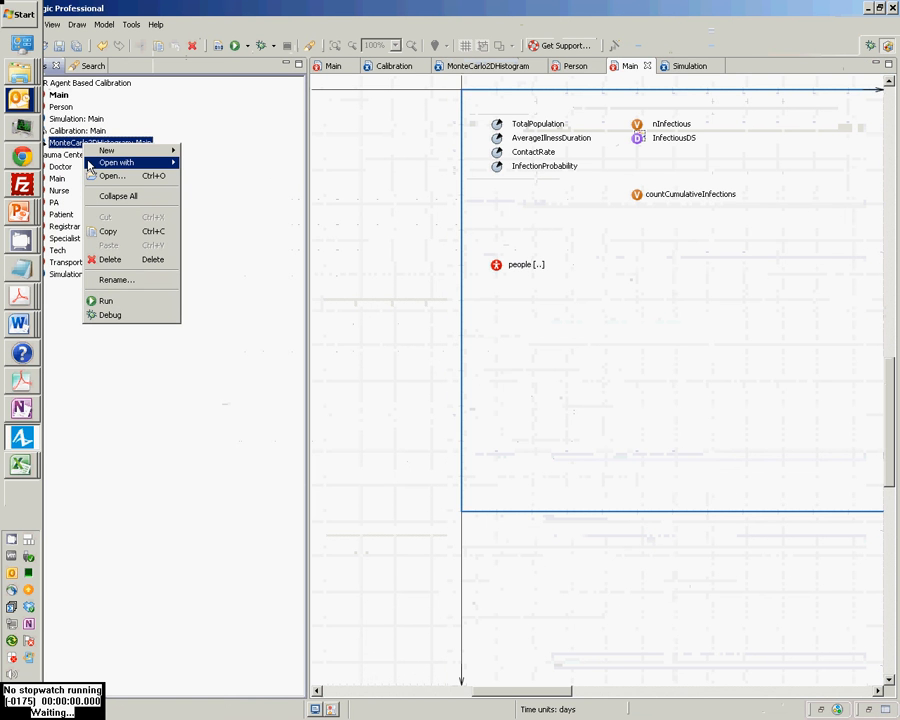
left_click(106, 297)
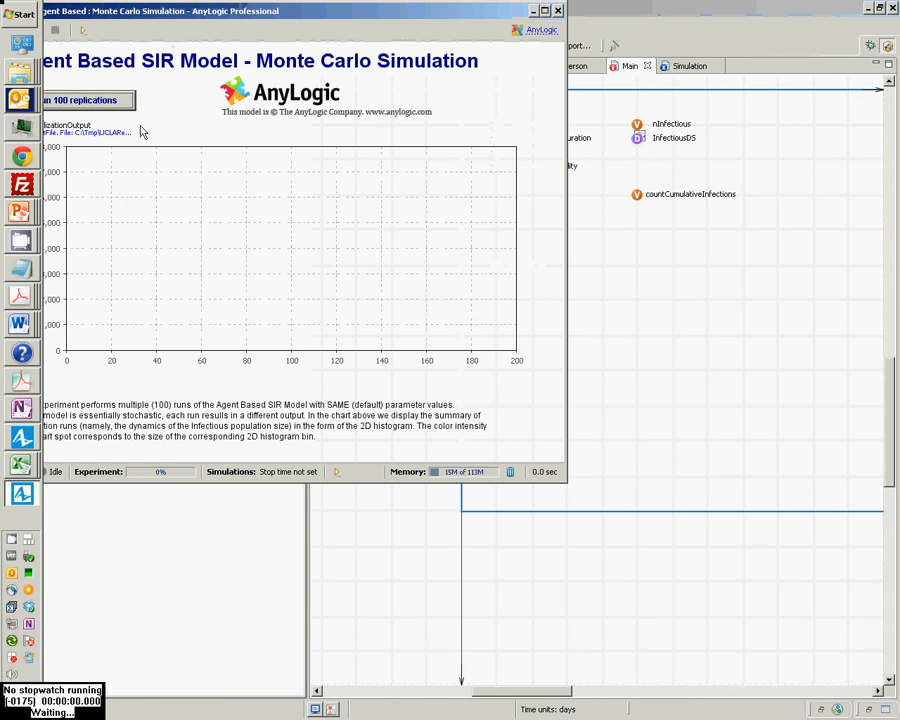
left_click(127, 101)
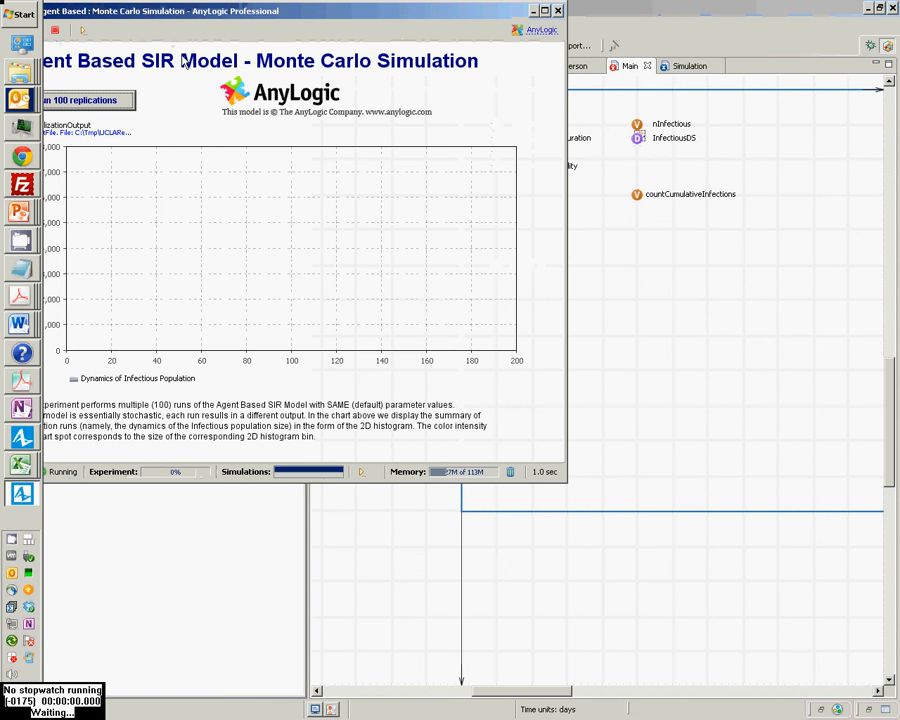
left_click_drag(209, 18, 326, 83)
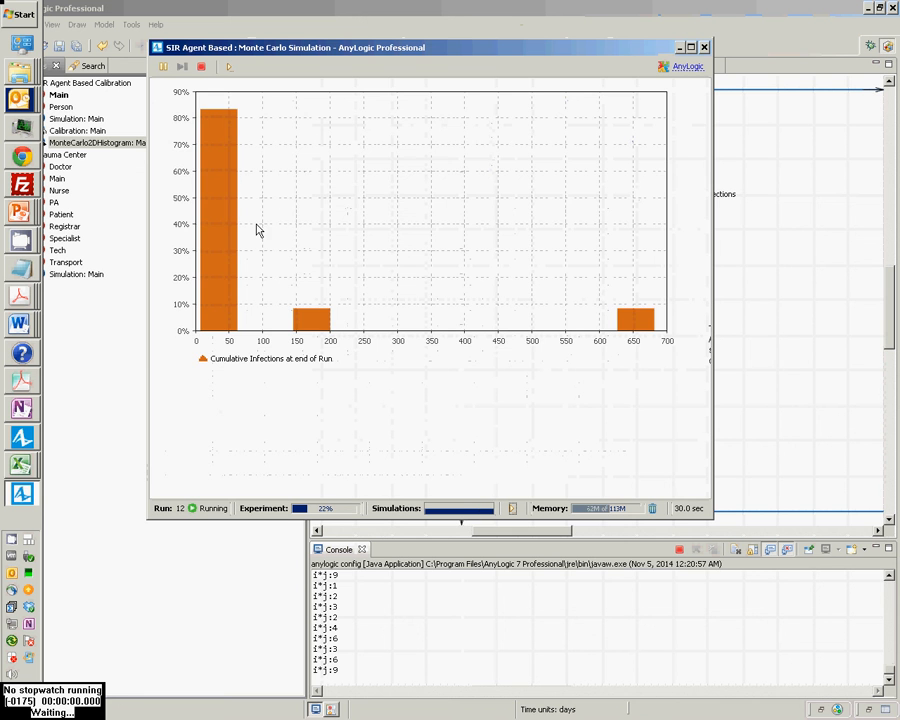
Examine the cumulative infections histogram and the infectious population chart while the first replications run
left_click_drag(257, 225, 206, 248)
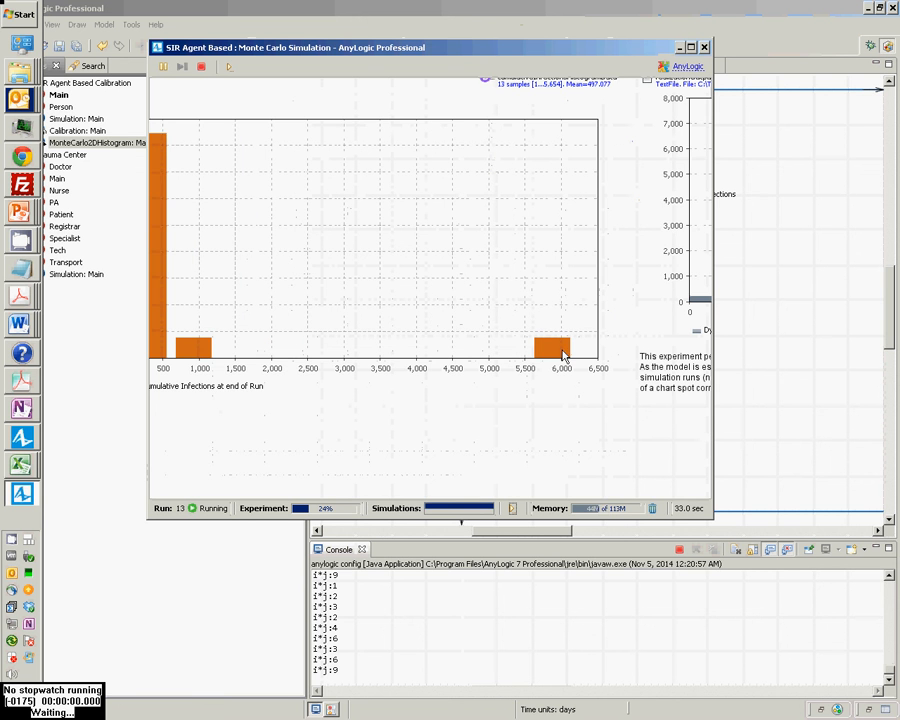
left_click_drag(629, 352, 381, 333)
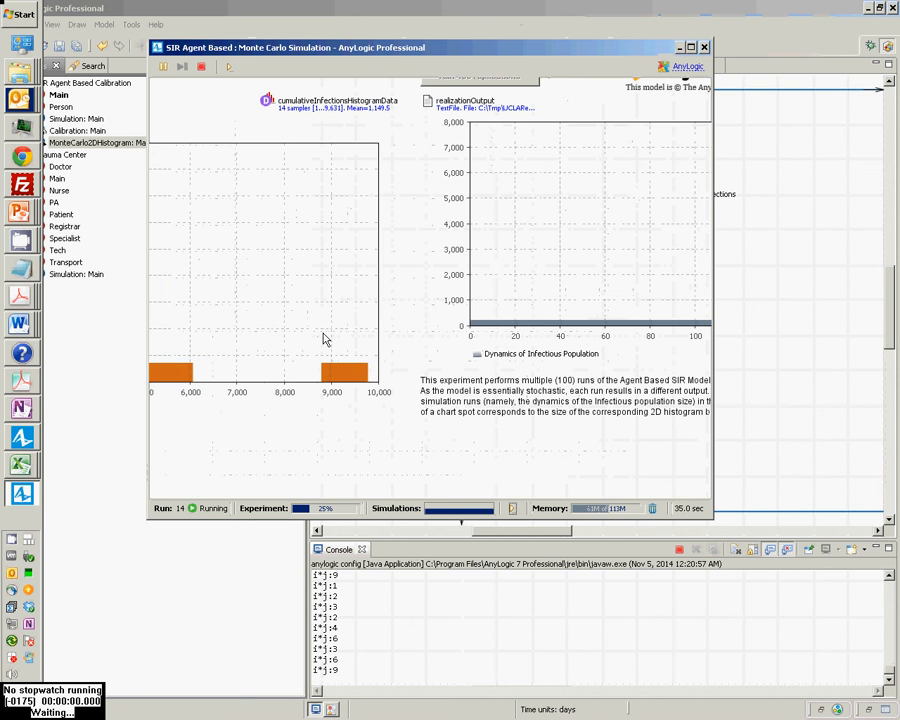
left_click_drag(323, 339, 292, 336)
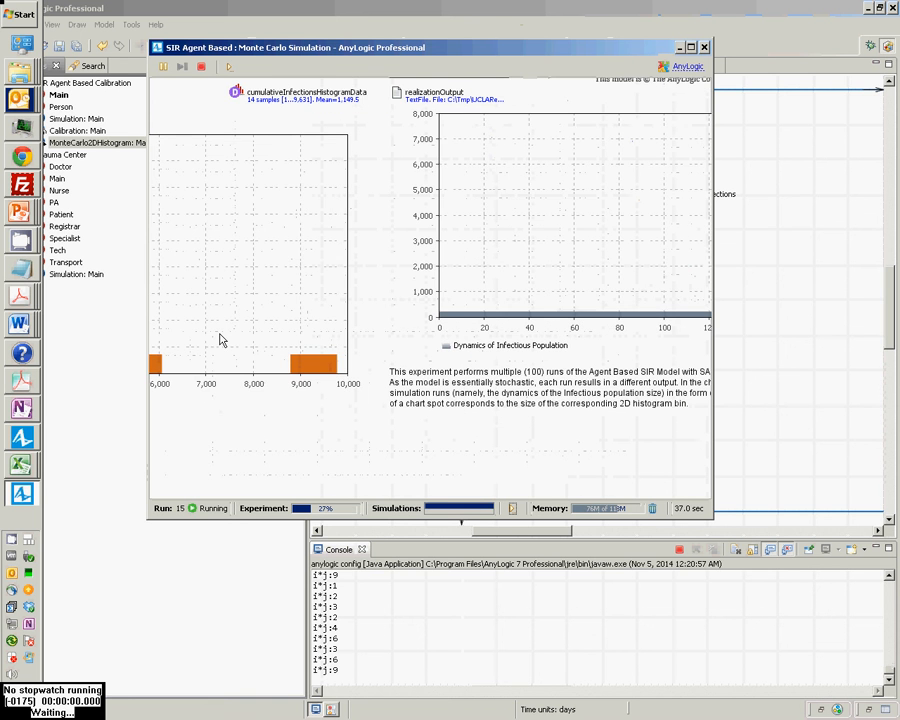
left_click_drag(583, 338, 251, 334)
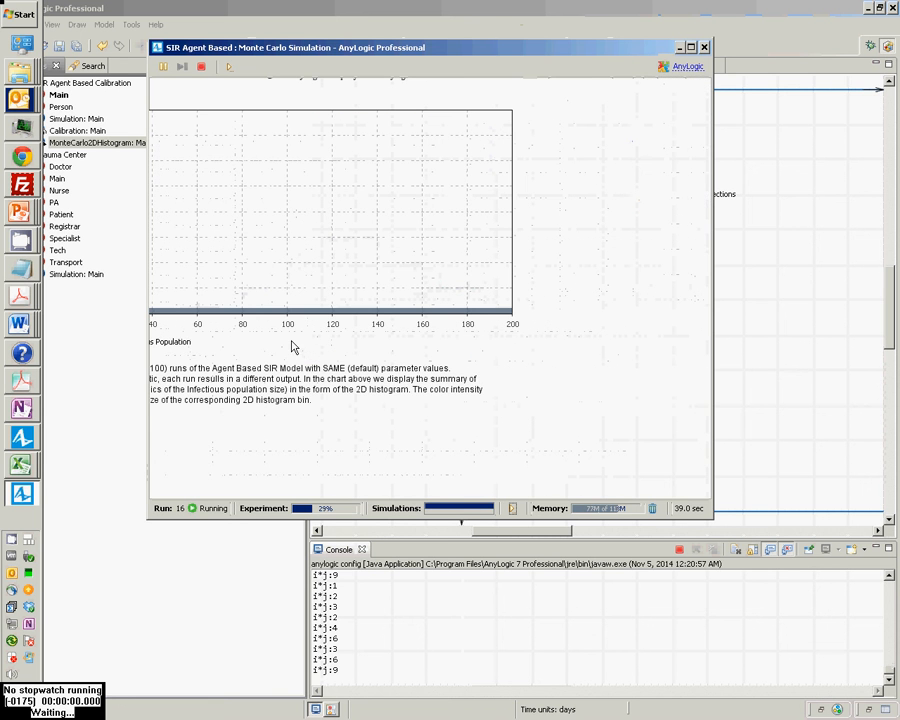
left_click_drag(375, 335, 633, 329)
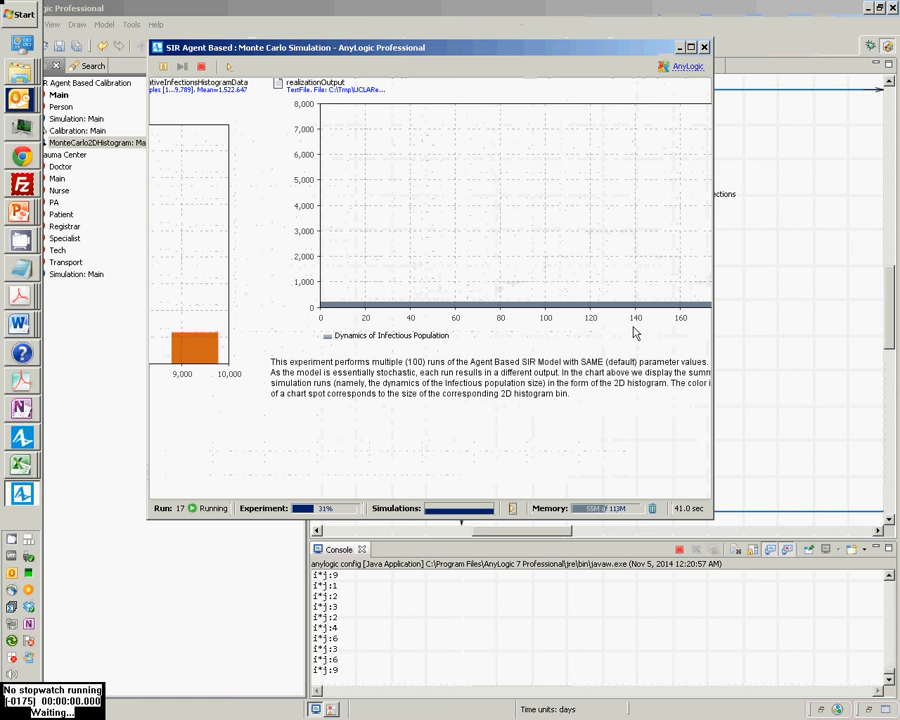
left_click_drag(515, 335, 403, 334)
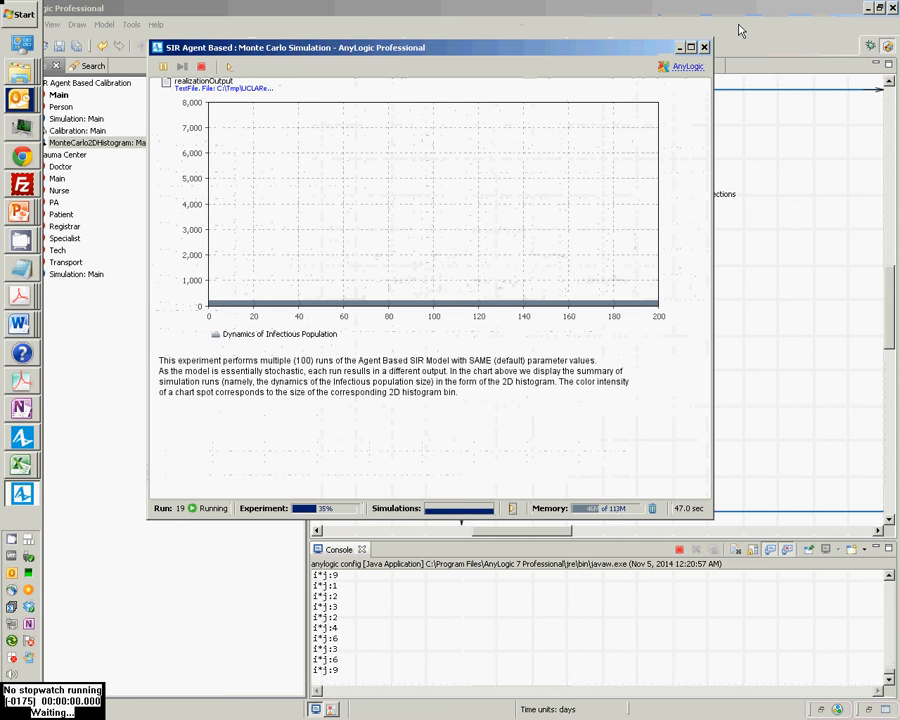
Bring up the MonteCarlo2DHistogram experiment's properties and review its varied parameter ranges
left_click(740, 31)
left_click(84, 143)
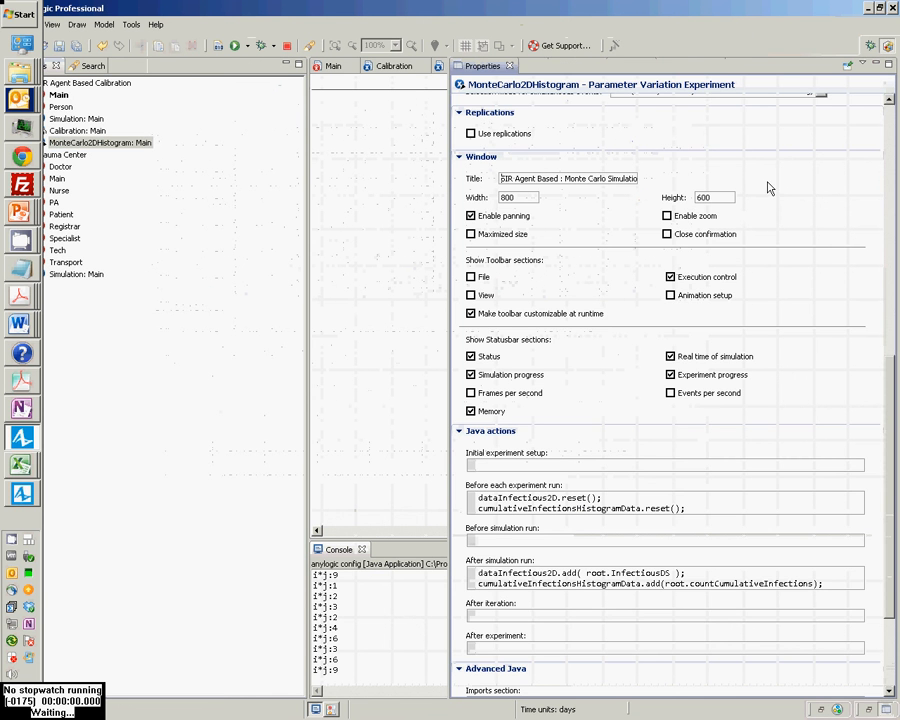
scroll(766, 188, "up", 3)
scroll(768, 188, "up", 10)
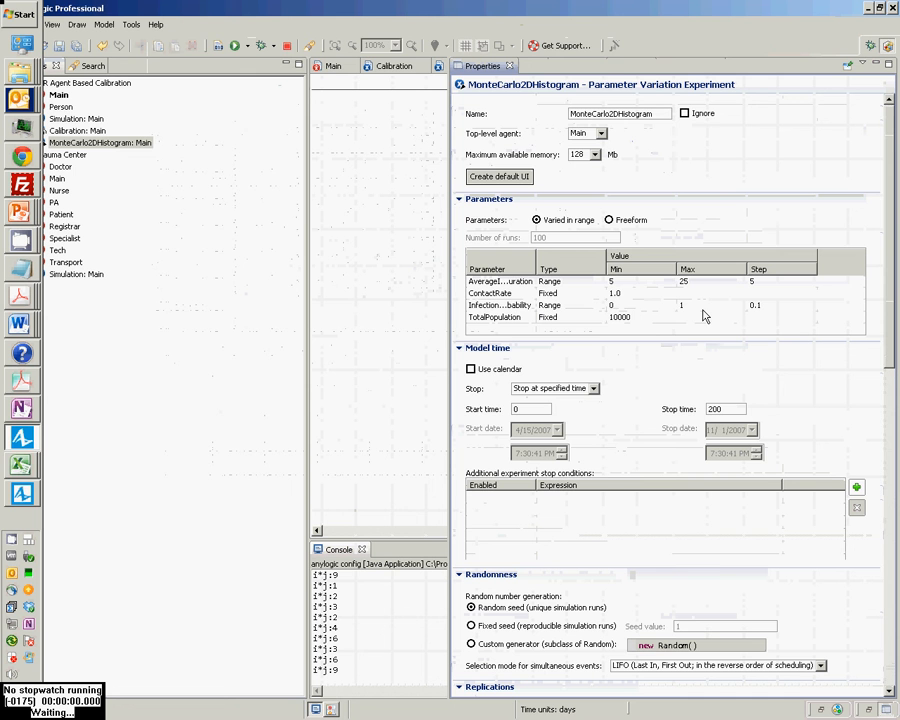
Return to the Monte Carlo window and follow the cumulative infections histogram and infectious population chart until the experiment finishes
key("alt+Tab")
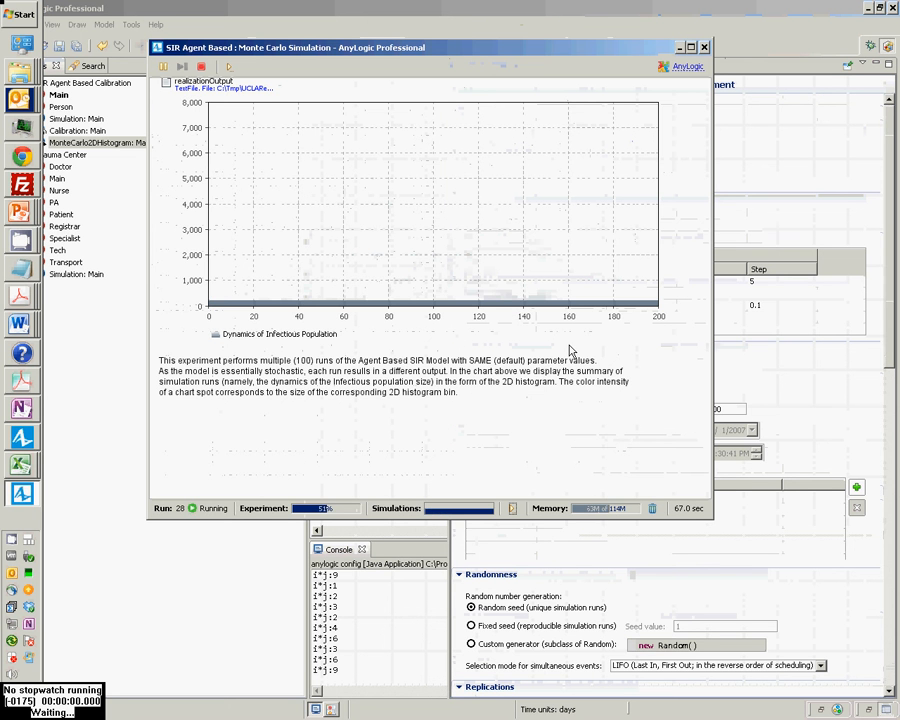
left_click_drag(279, 358, 569, 351)
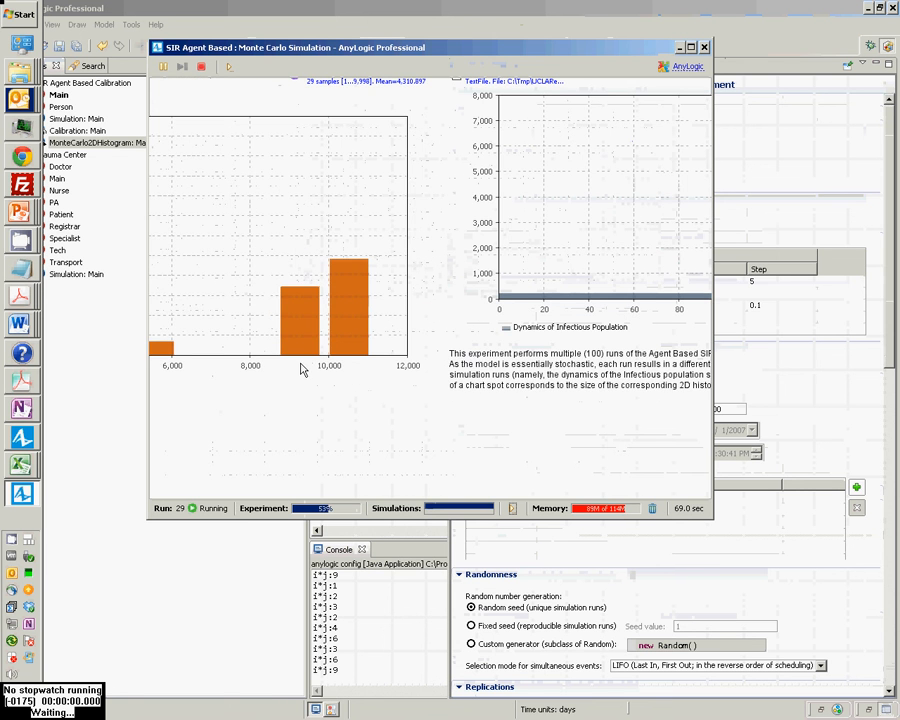
left_click_drag(303, 367, 537, 371)
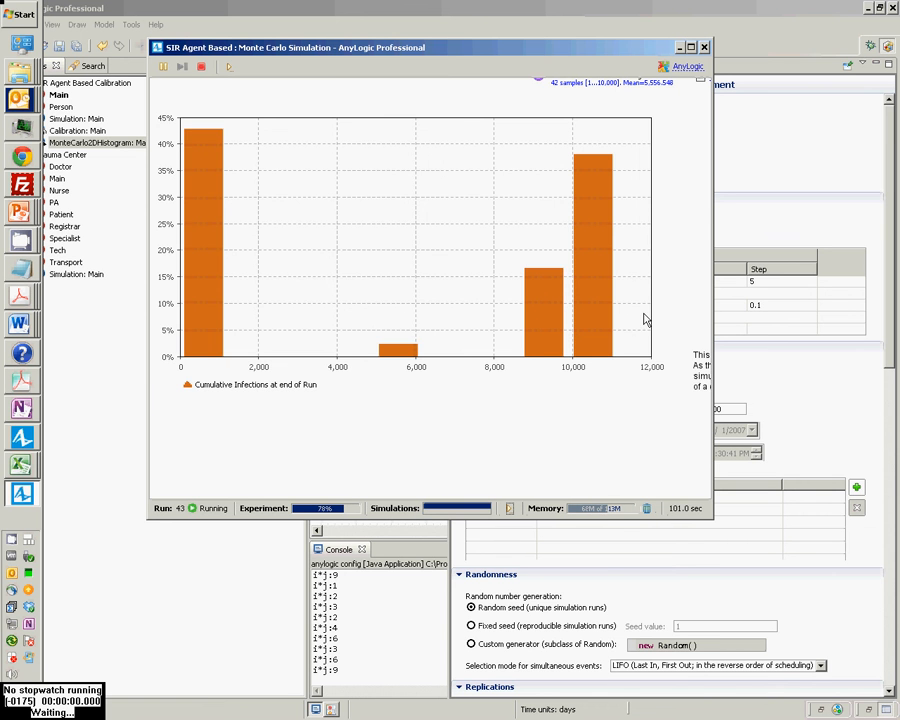
left_click_drag(684, 314, 152, 352)
right_click(152, 357)
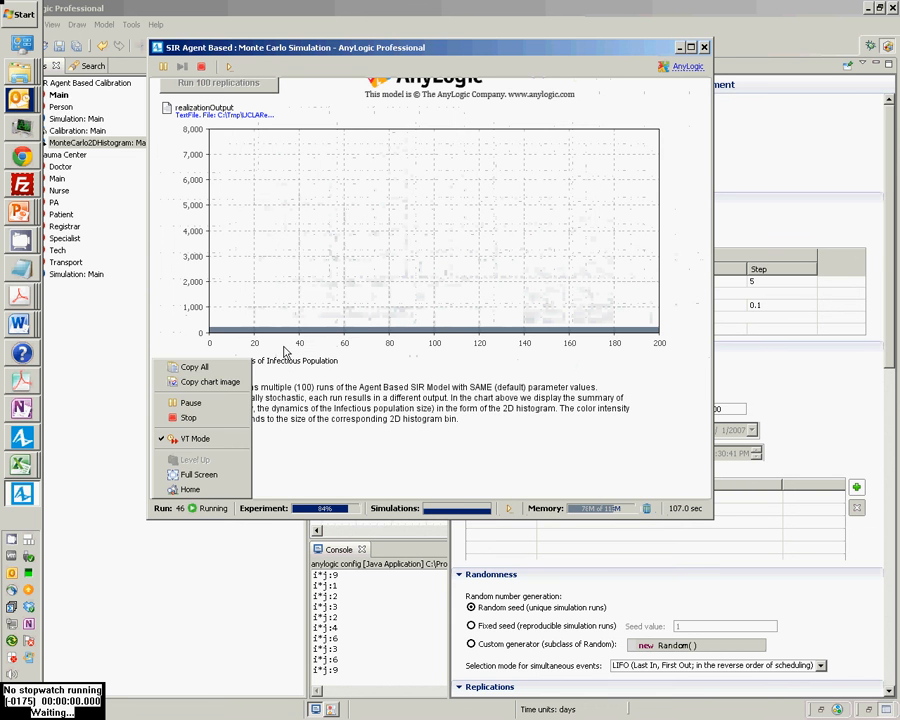
right_click(285, 348)
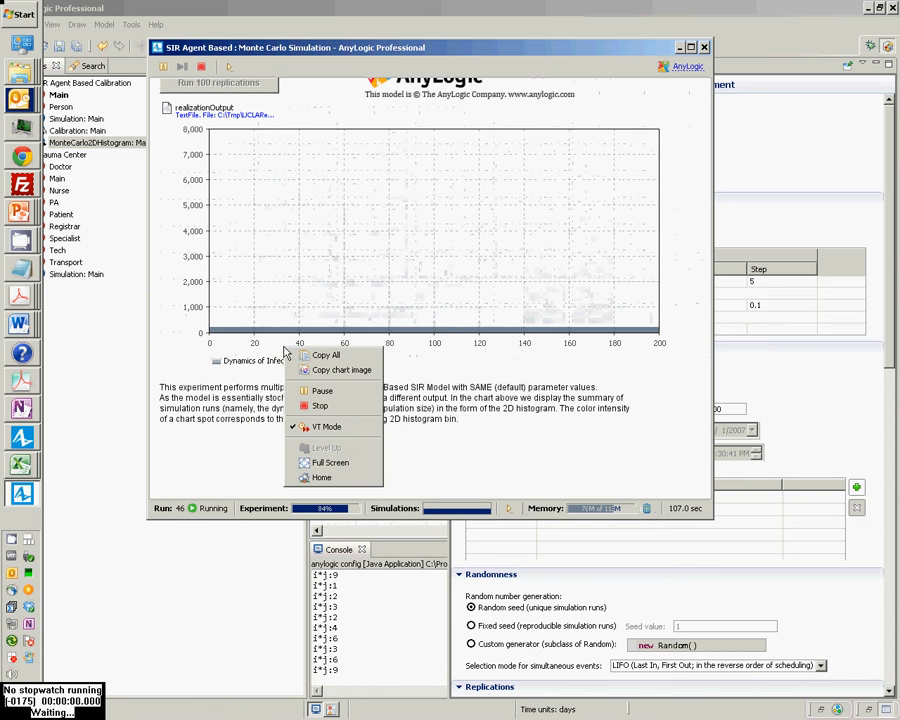
left_click(188, 346)
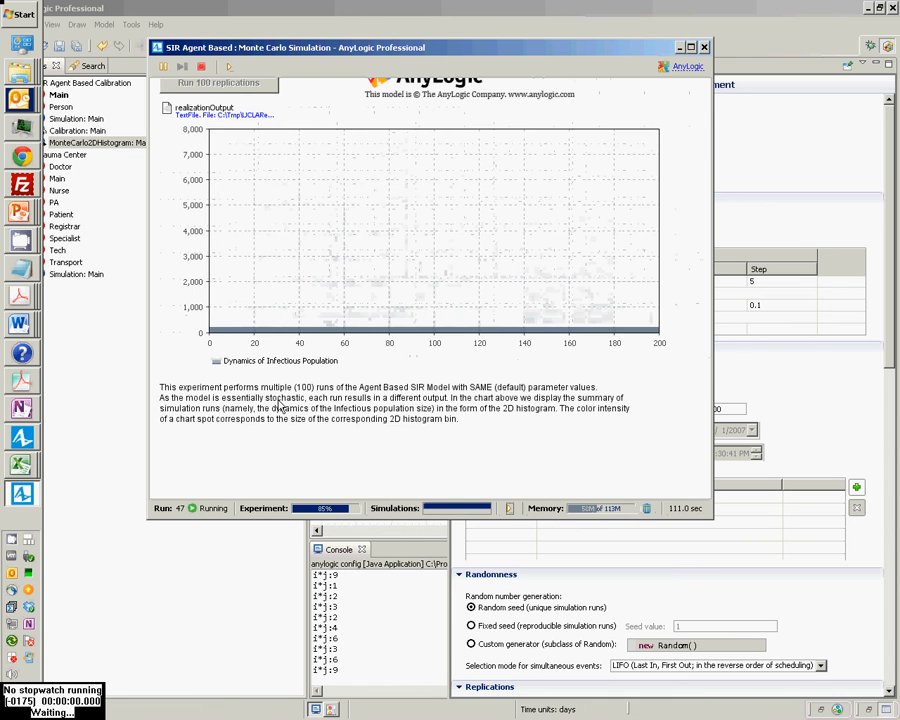
left_click_drag(278, 404, 444, 402)
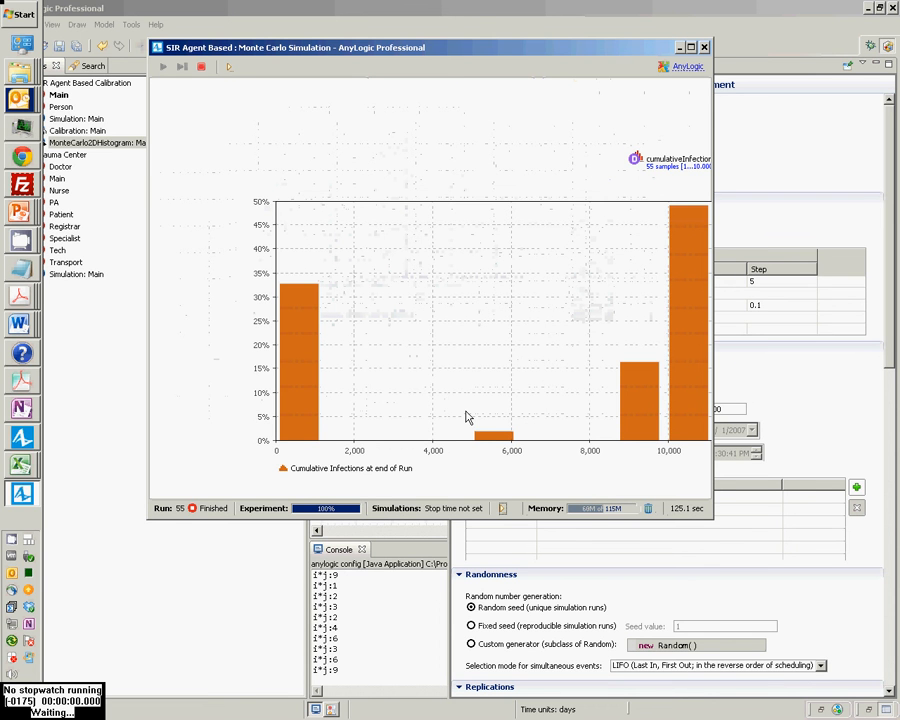
left_click_drag(583, 313, 491, 243)
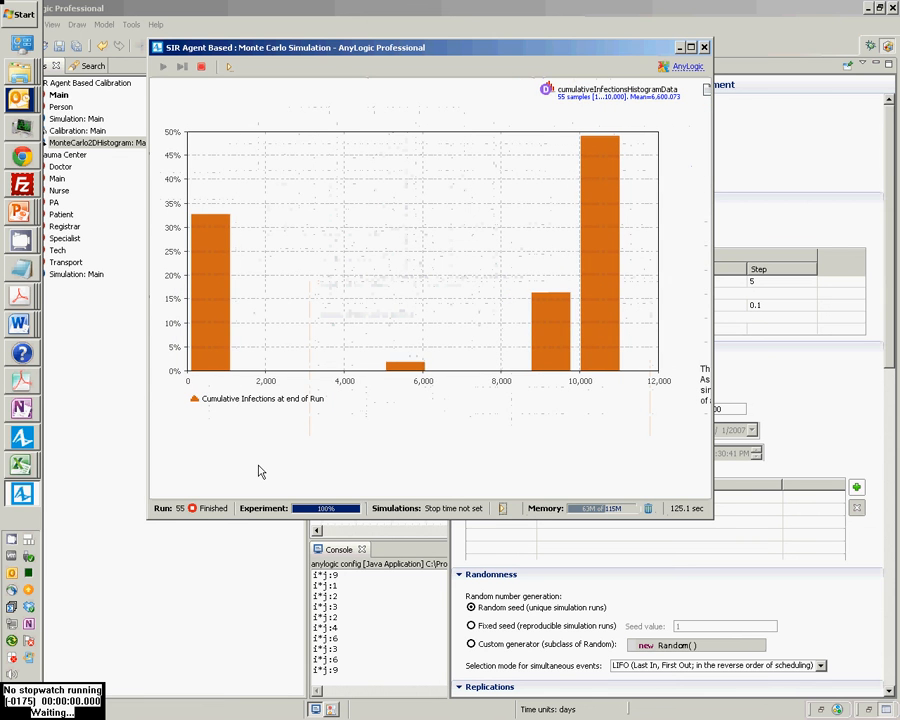
Recheck the experiment's parameter ranges and model time settings, and switch to the Dimensional Analysis slide in PowerPoint
key("alt+Tab")
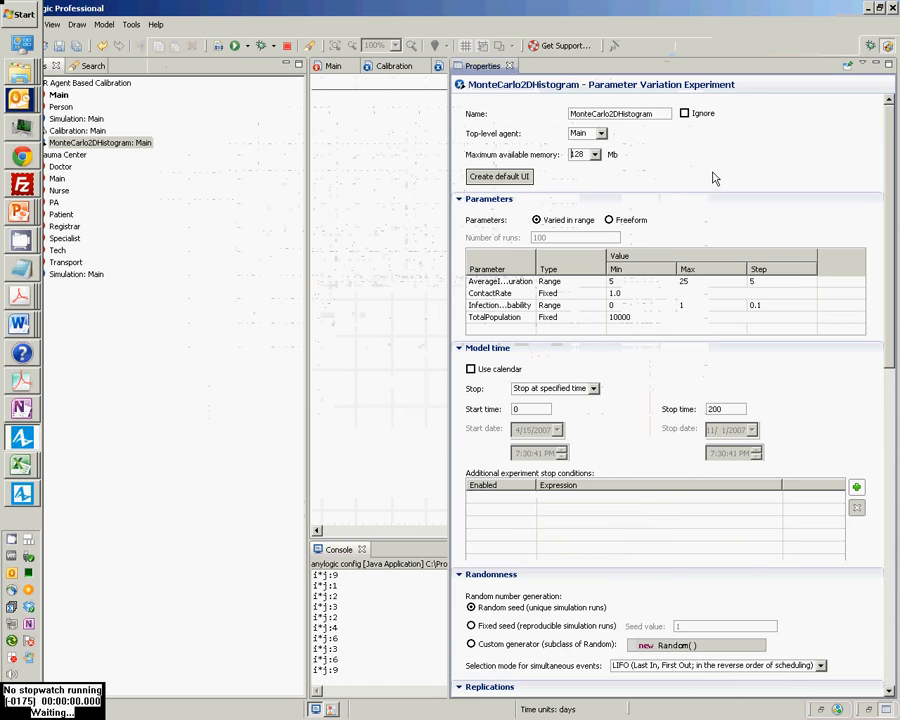
scroll(715, 178, "down", 2)
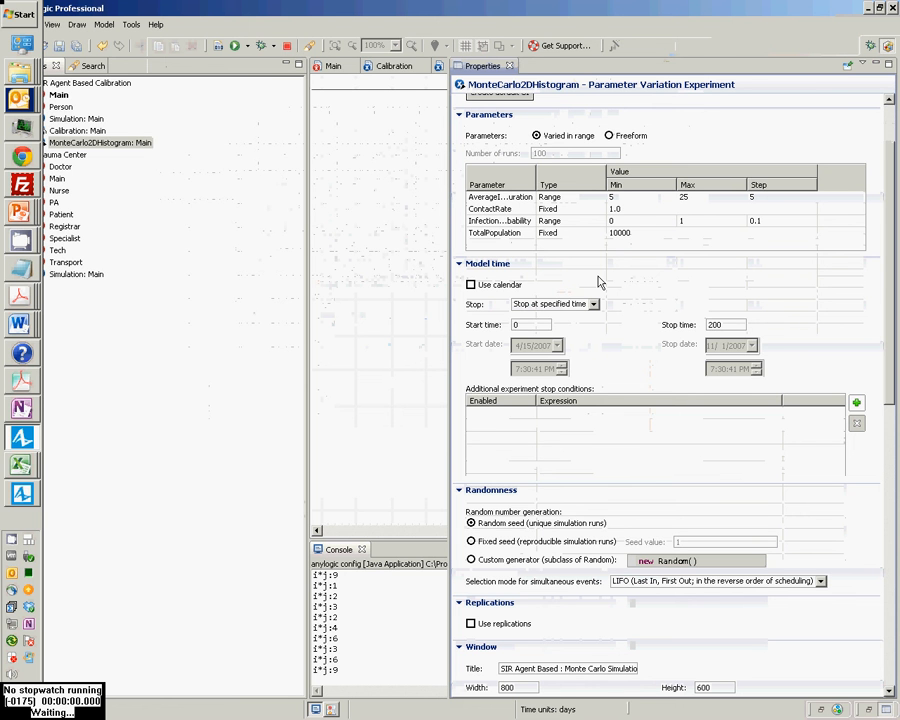
key("alt+Tab")
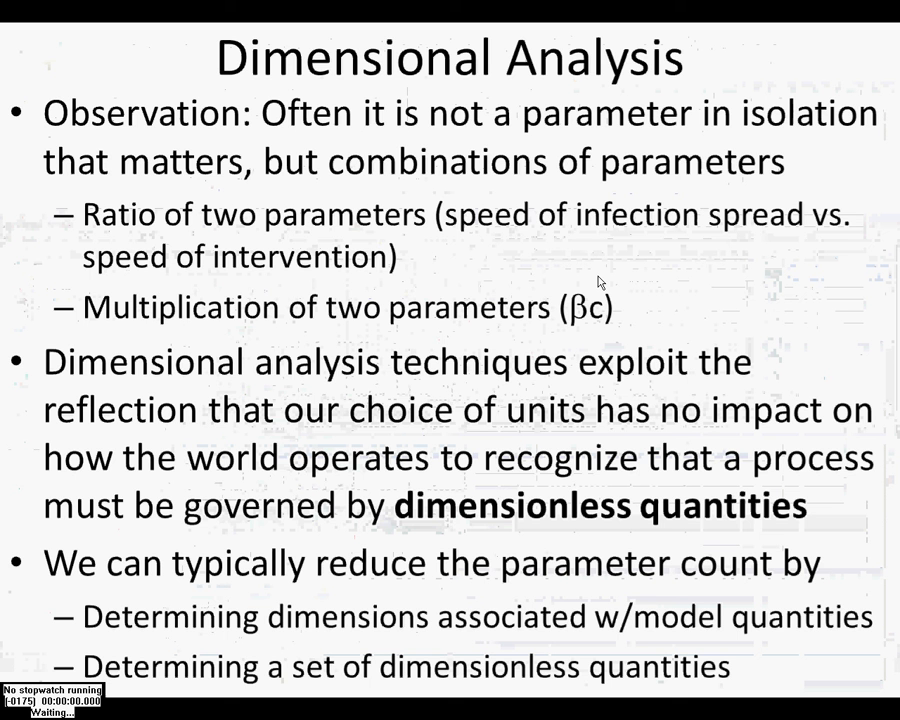
Close the finished Monte Carlo Simulation window and switch back to the experiment's properties in the AnyLogic editor
key("alt+Tab")
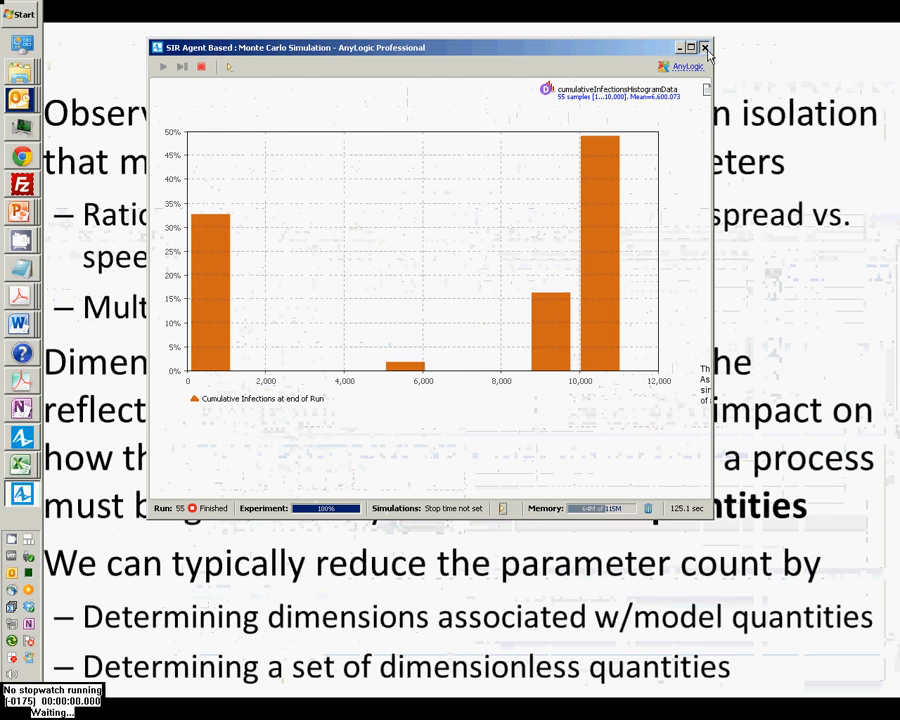
left_click(705, 48)
key("alt+Tab")
key("alt+Tab")
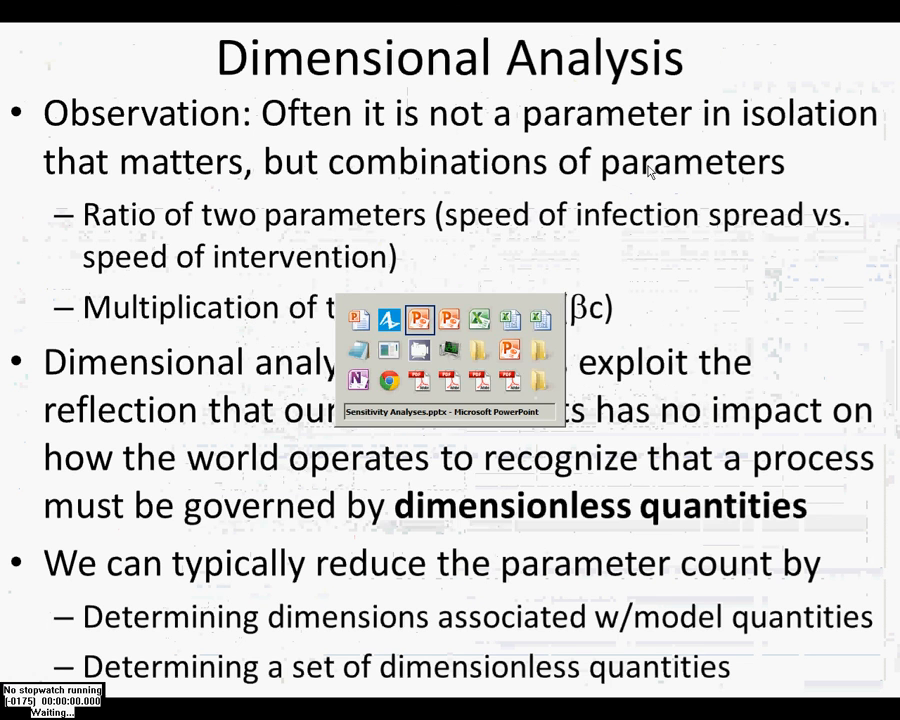
key("alt+Tab")
key("alt+Tab")
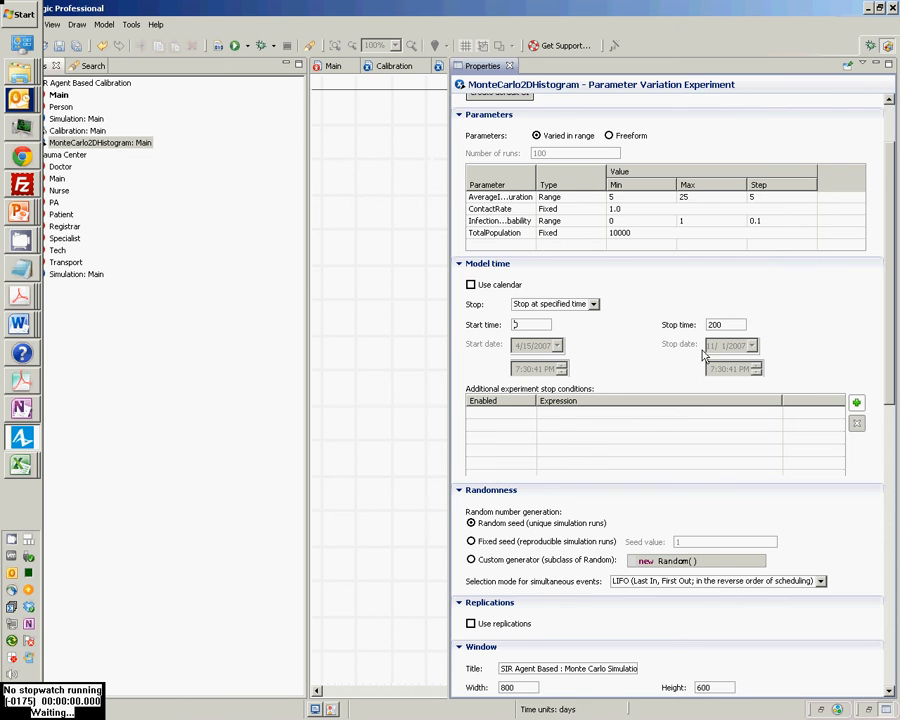
Enable replications for the MonteCarlo2DHistogram experiment and highlight the replications per iteration value of the fixed number option
scroll(690, 332, "down", 5)
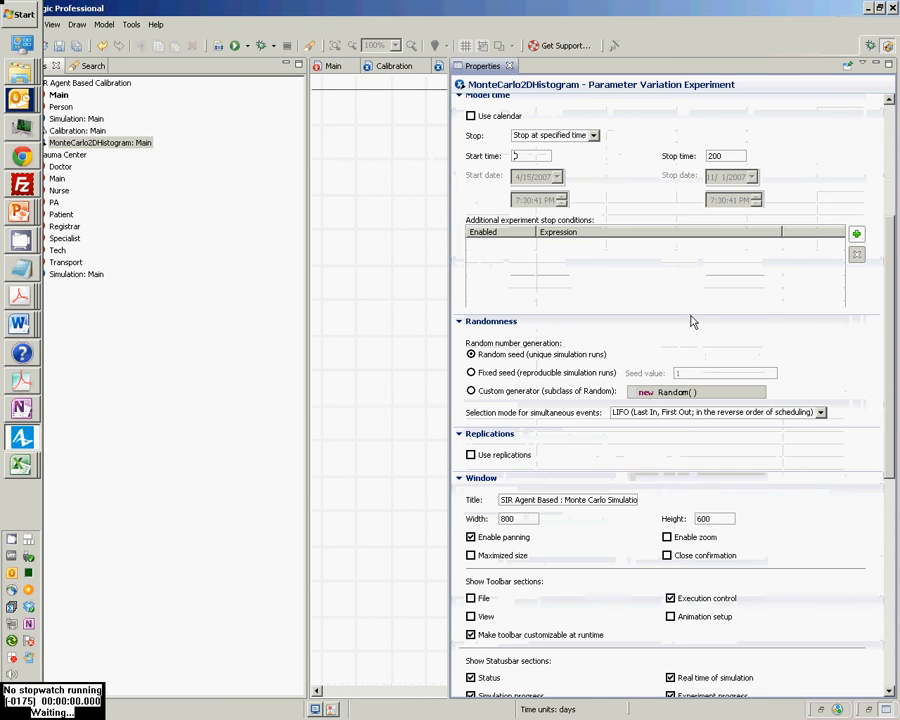
scroll(568, 480, "down", 3)
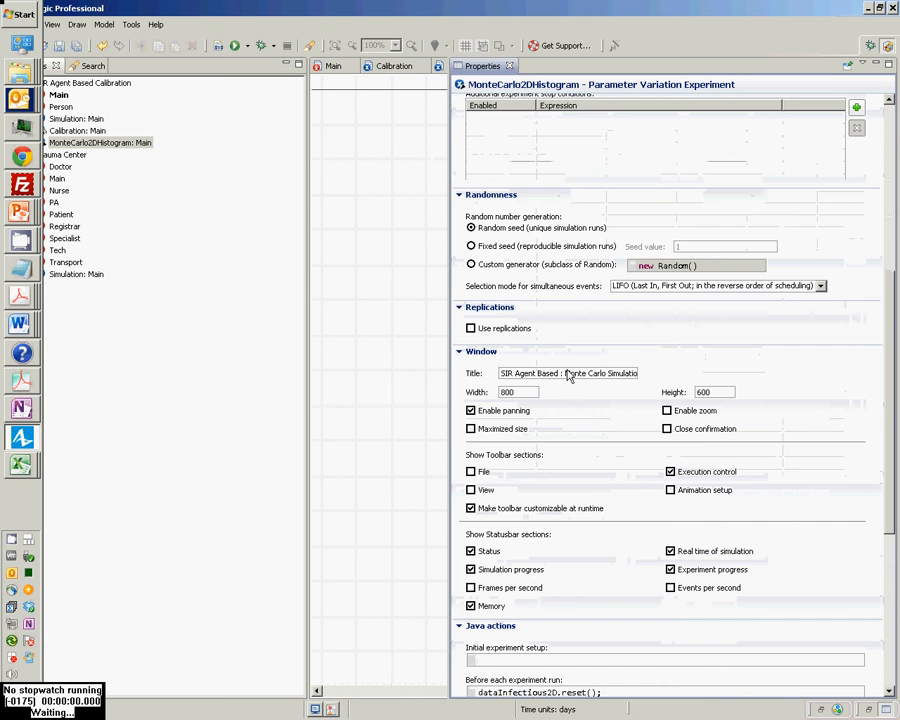
left_click(471, 329)
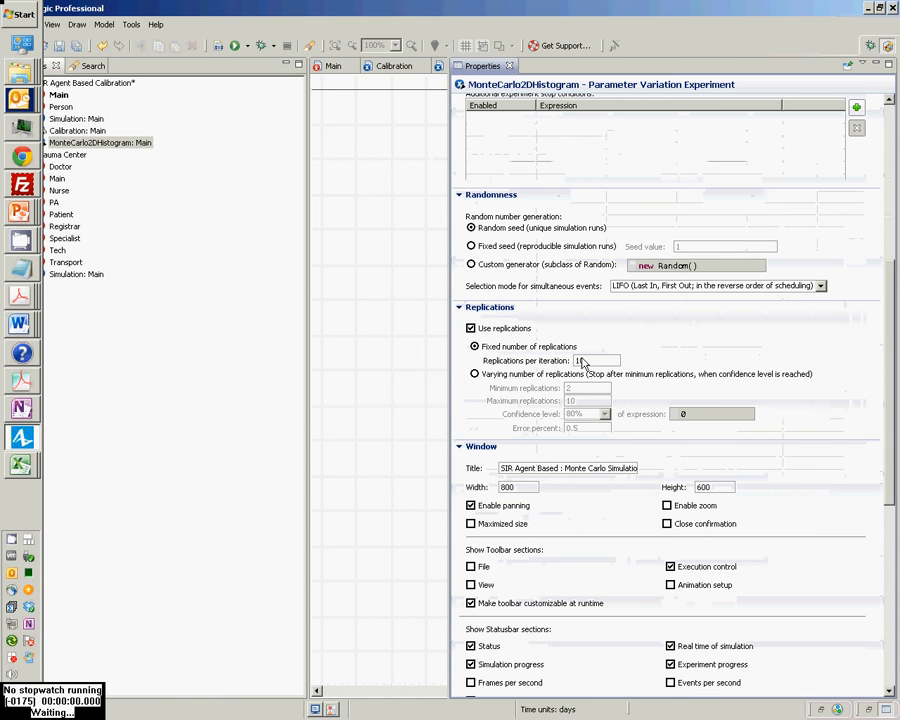
left_click_drag(585, 362, 566, 363)
Switch to the PowerPoint slide show and bring up the discrete slide on judiciously selecting parameter combinations, covering Latin hypercubes and orthogonal arrays
key("alt+Tab")
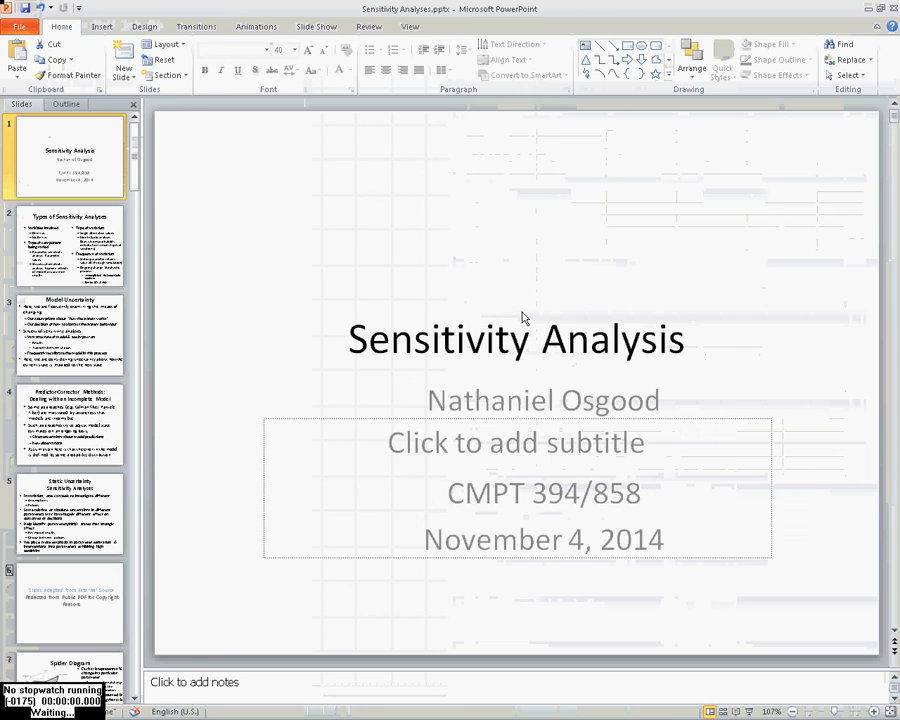
key("alt+Tab")
key("alt+Tab")
key("Right")
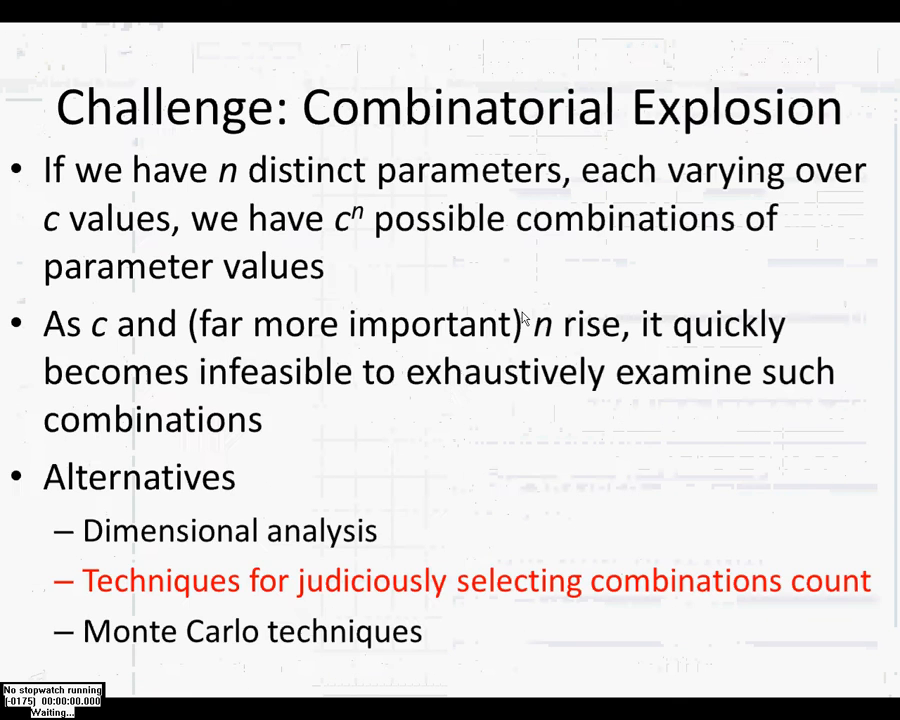
key("Right")
key("Right")
key("Left")
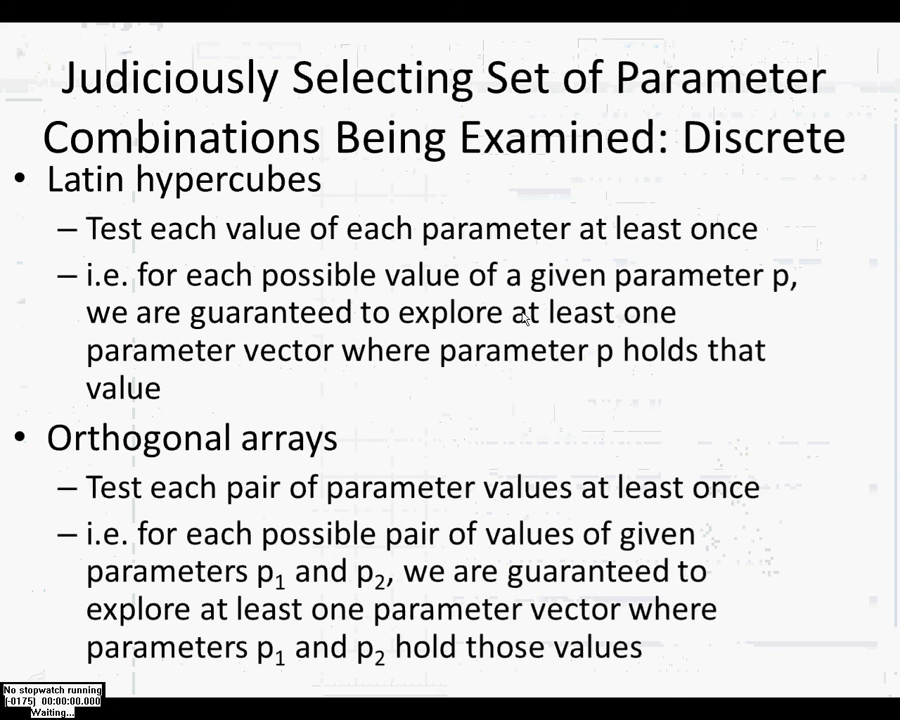